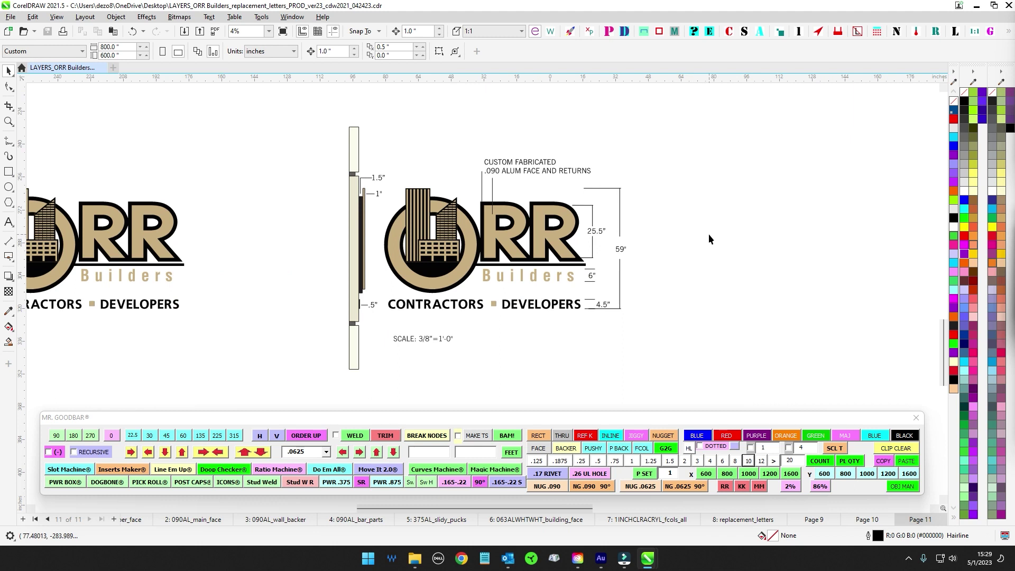
# Step: Examine the dimensioned ORR Builders sign drawing and its side section on Page 11, including the fabrication note and letter heights
pyautogui.moveTo(686, 241); pyautogui.dragTo(729, 244)
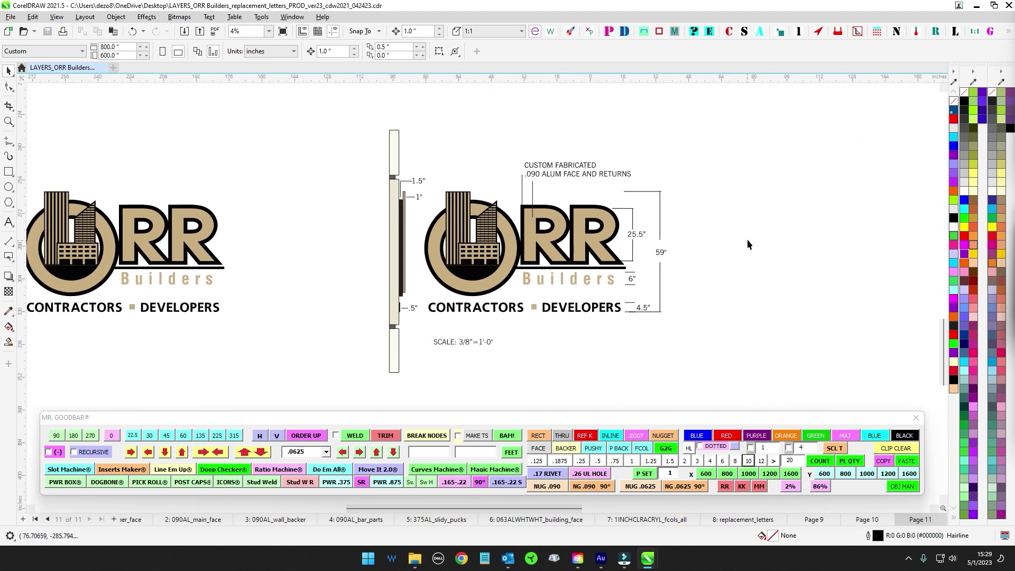
pyautogui.scroll(1, 693, 228)
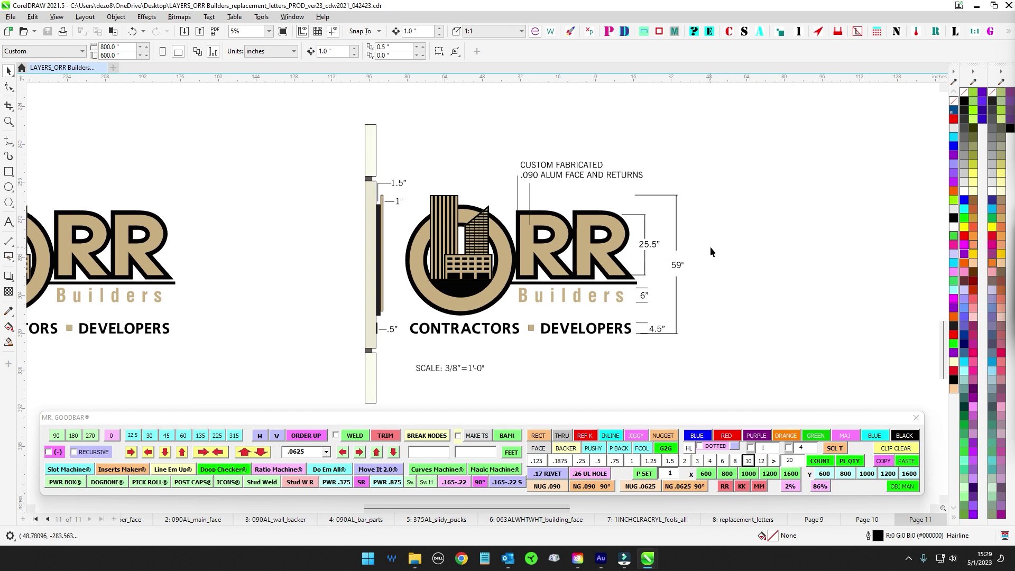
pyautogui.scroll(2, 554, 321)
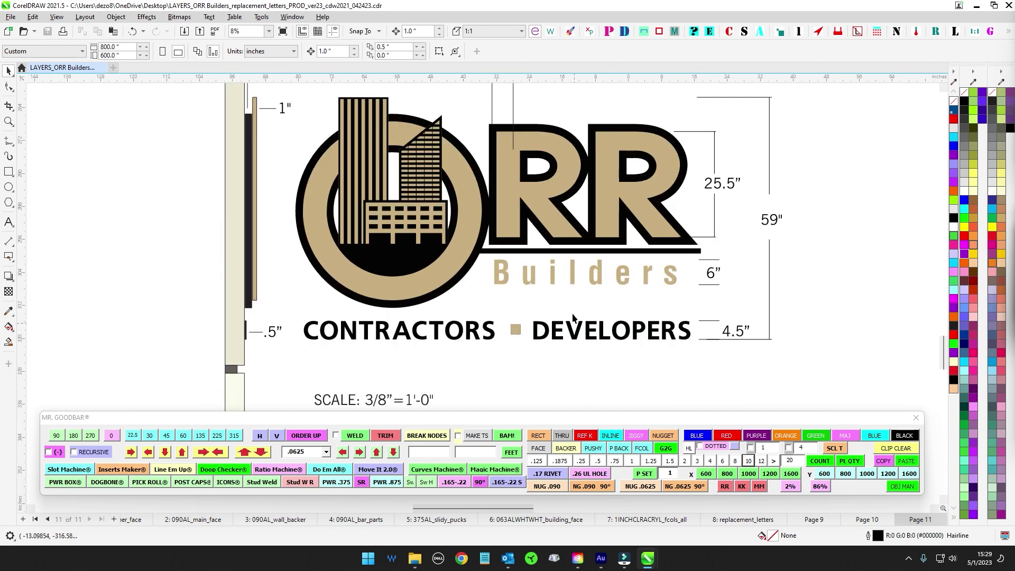
pyautogui.scroll(-2, 573, 317)
pyautogui.scroll(-1, 576, 319)
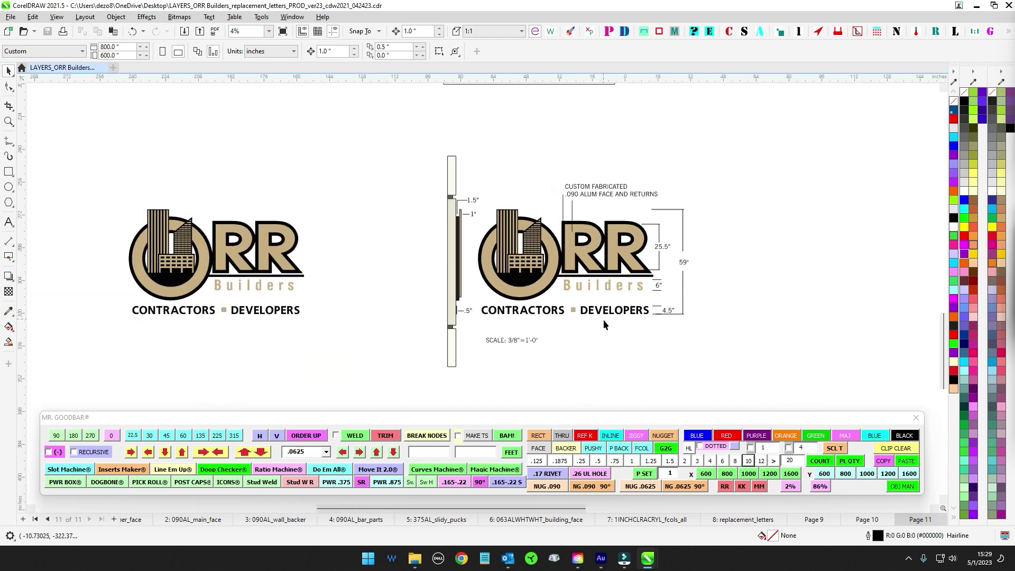
pyautogui.scroll(1, 606, 198)
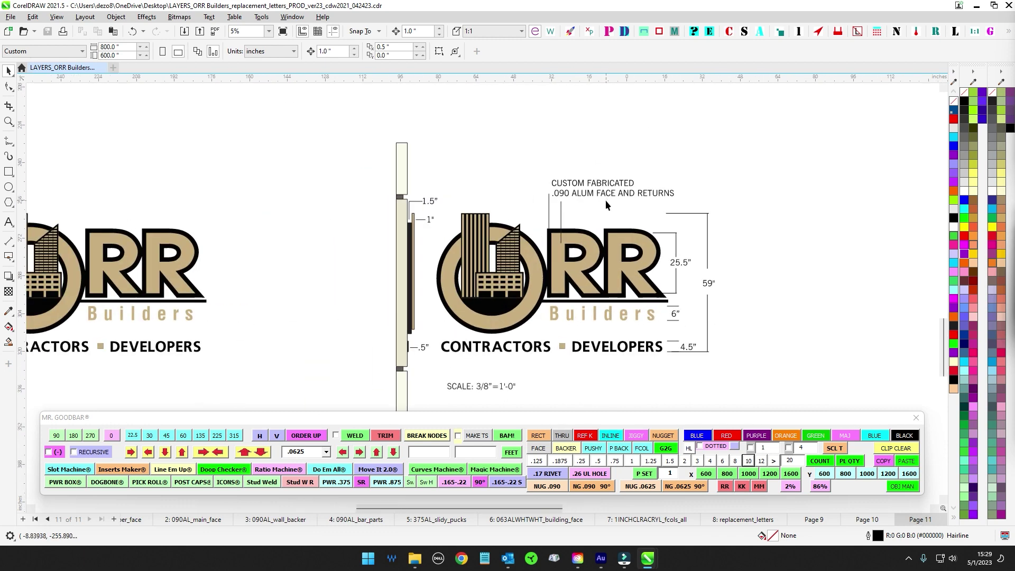
pyautogui.scroll(-2, 602, 214)
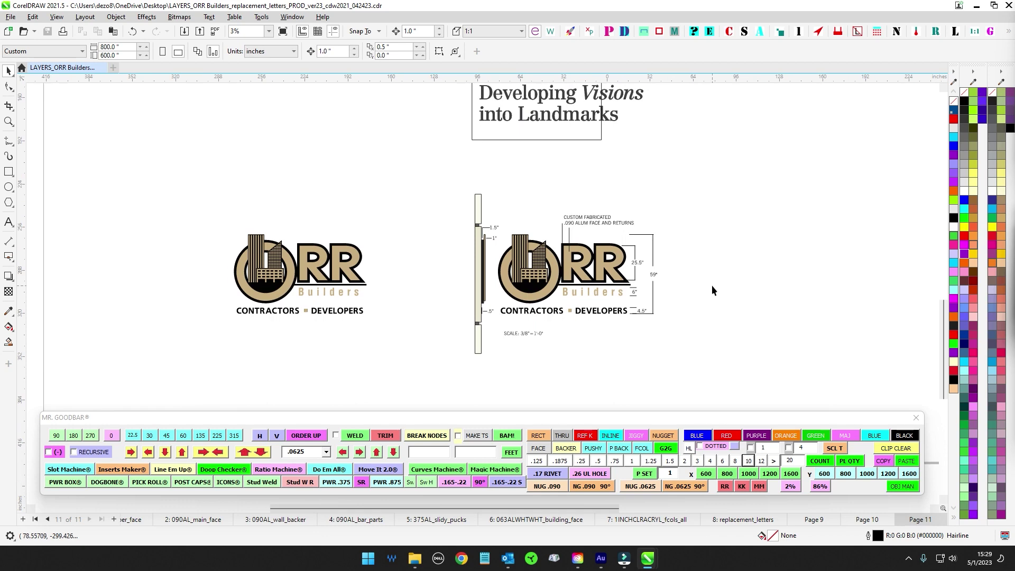
pyautogui.scroll(1, 656, 221)
pyautogui.scroll(1, 660, 253)
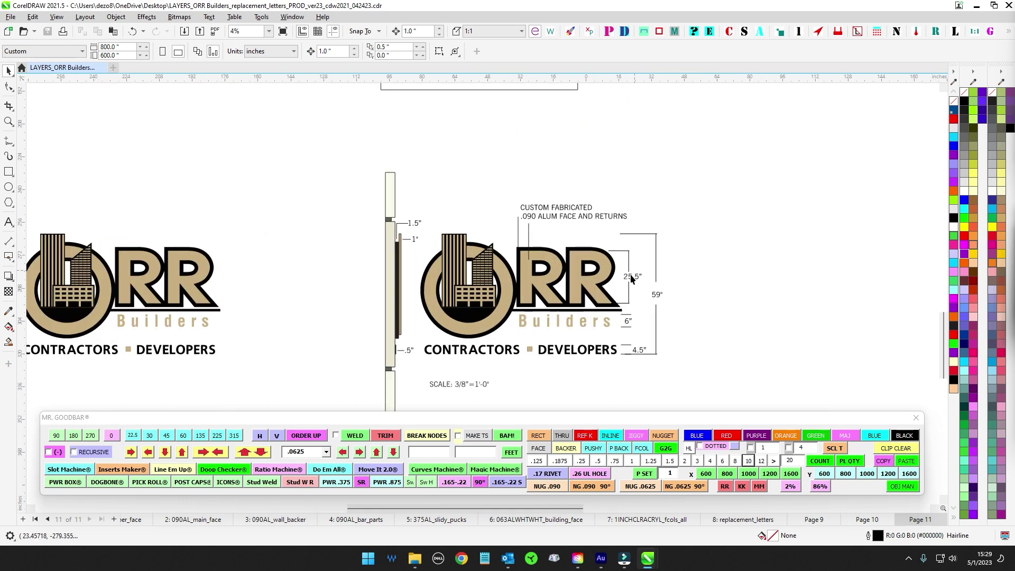
pyautogui.scroll(1, 626, 312)
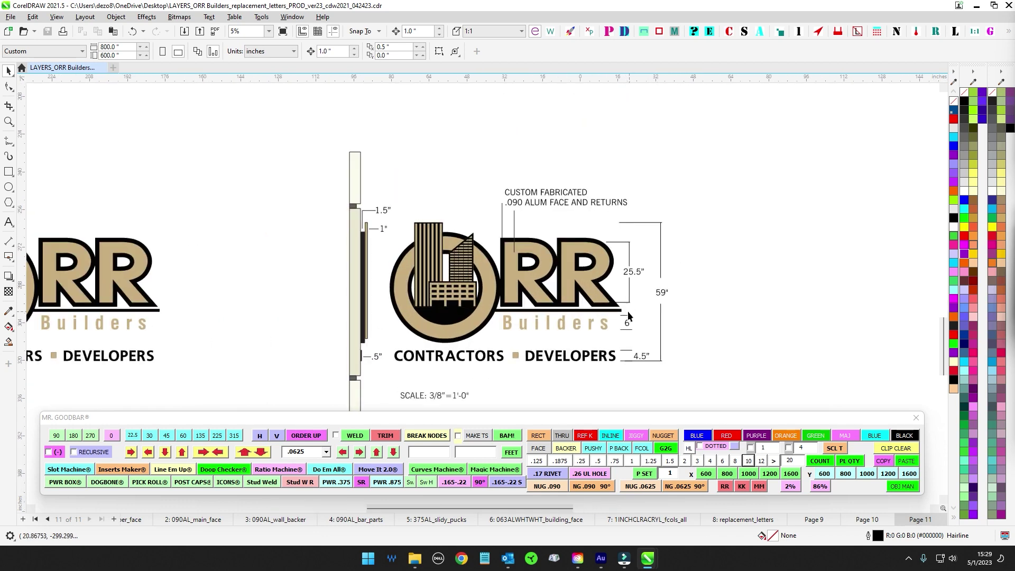
pyautogui.scroll(1, 627, 311)
pyautogui.scroll(-1, 624, 316)
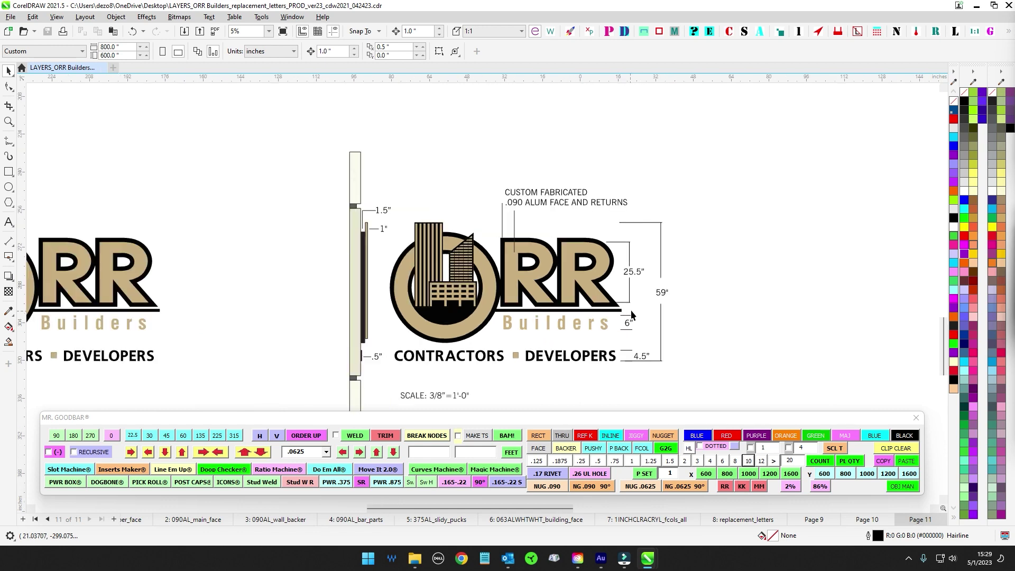
pyautogui.scroll(-1, 640, 306)
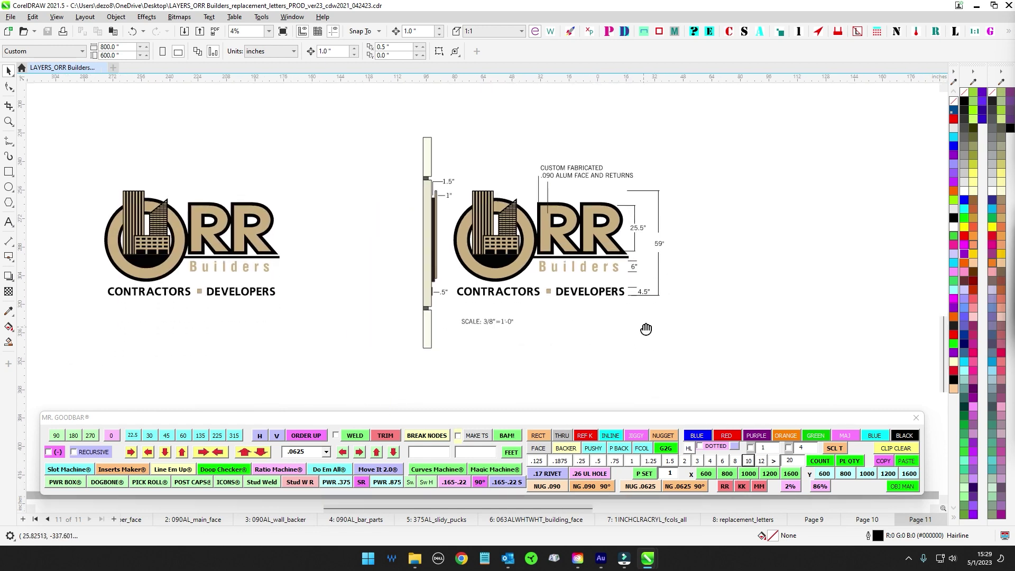
# Step: Open Page 9 and look over the assembly layouts, including the face and backer details and the sheared strip lists
pyautogui.click(813, 519)
pyautogui.scroll(-2, 583, 247)
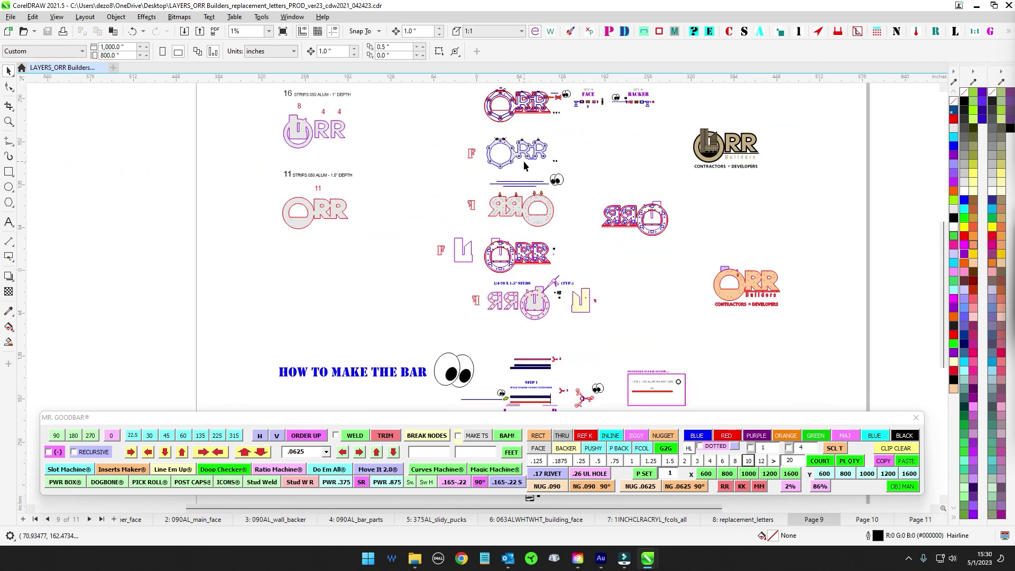
pyautogui.scroll(3, 523, 161)
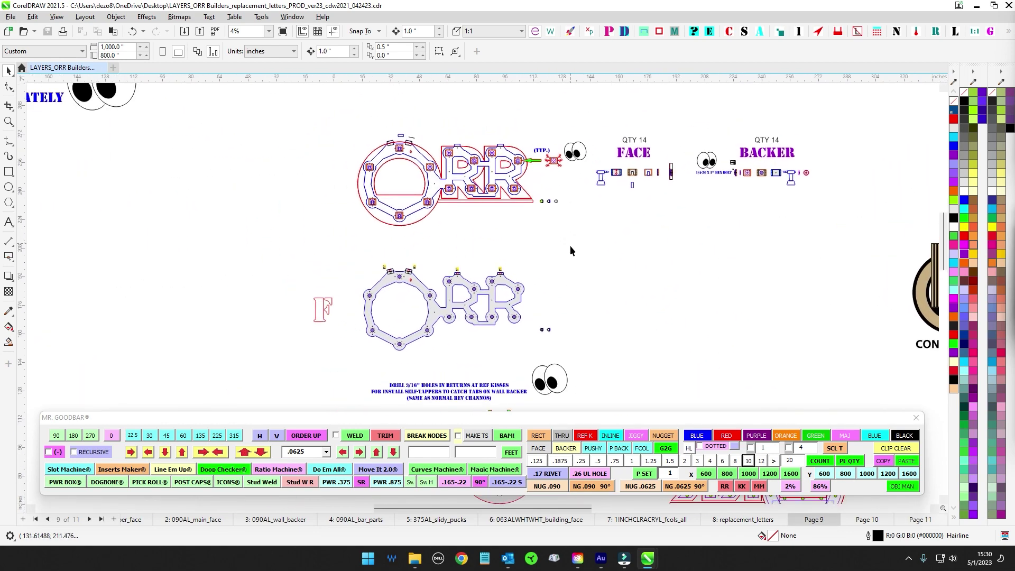
pyautogui.scroll(1, 570, 248)
pyautogui.scroll(-4, 591, 238)
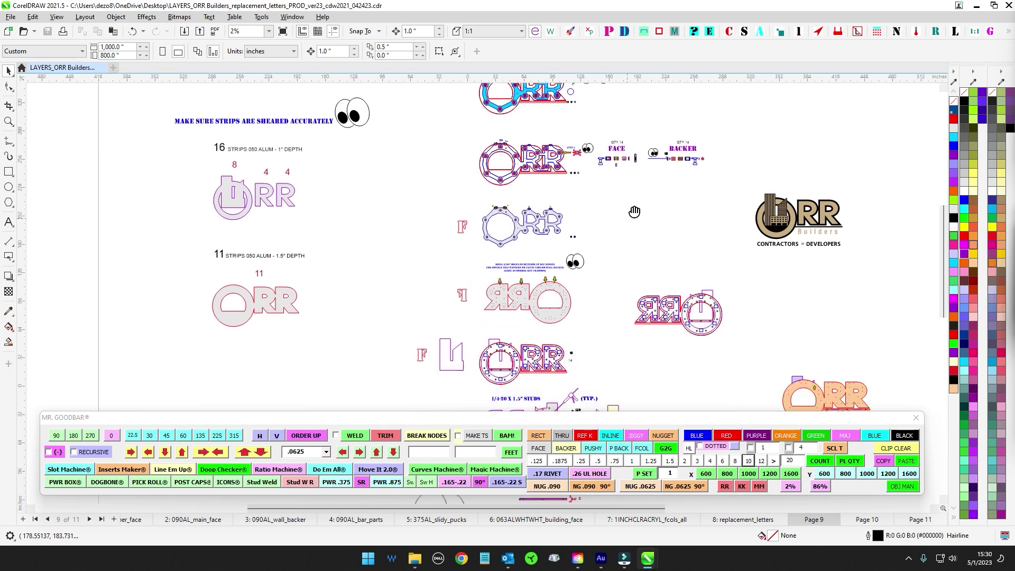
pyautogui.moveTo(634, 212); pyautogui.dragTo(644, 195)
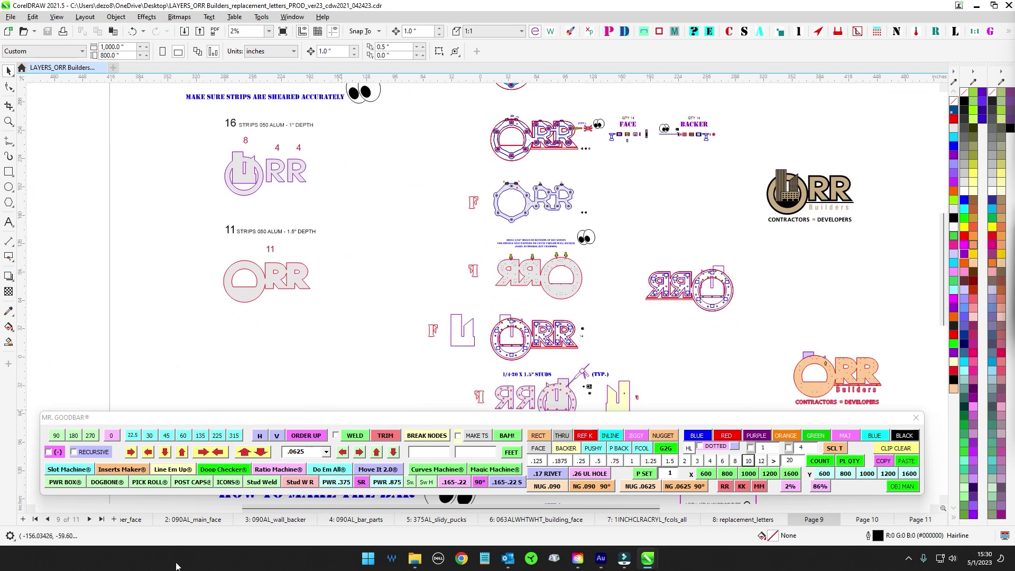
# Step: Open the 090AL_topper_face page and inspect the mirrored topper letter faces and their hole pattern
pyautogui.click(35, 519)
pyautogui.scroll(2, 606, 339)
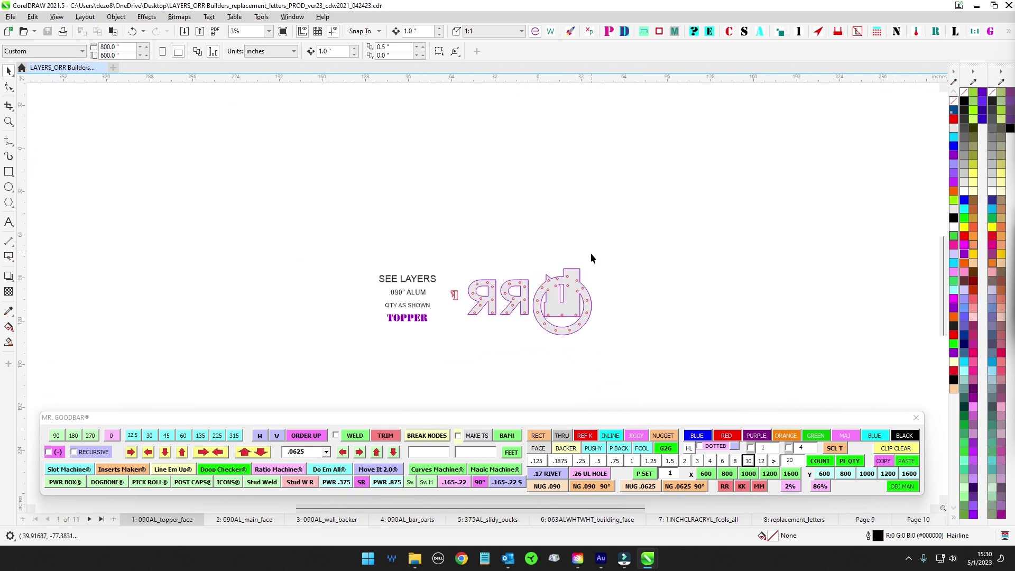
pyautogui.scroll(3, 610, 250)
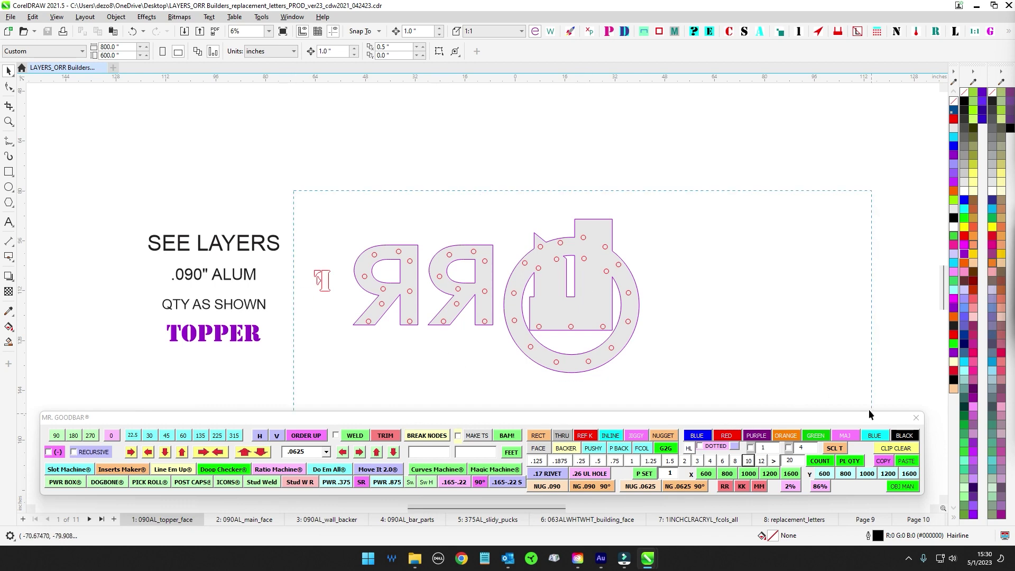
pyautogui.scroll(1, 598, 240)
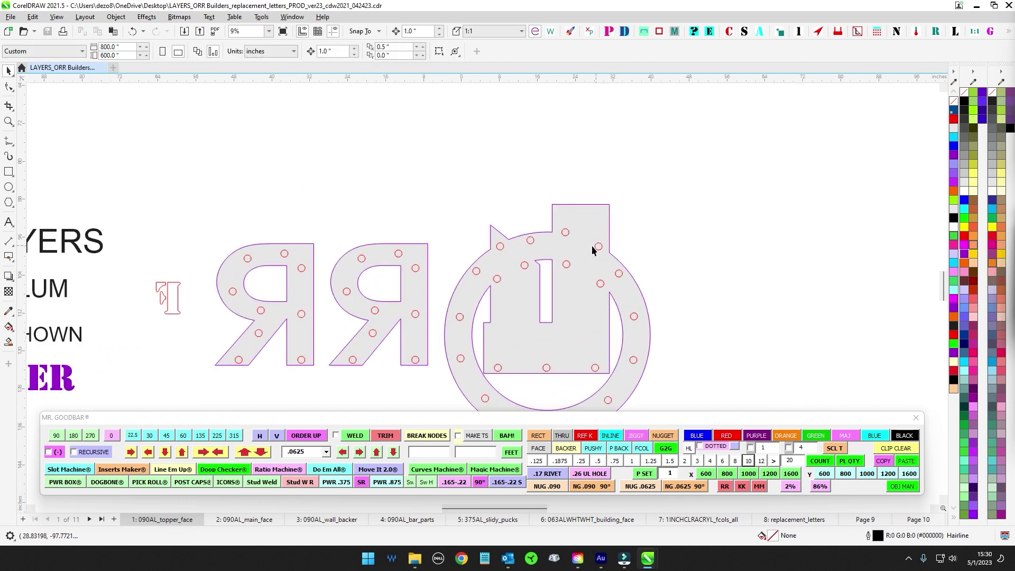
pyautogui.scroll(-2, 591, 246)
# Step: Open the 090AL_main_face page and inspect the mirrored main face, its small bracket parts and the marks along the letters' top edges
pyautogui.click(241, 519)
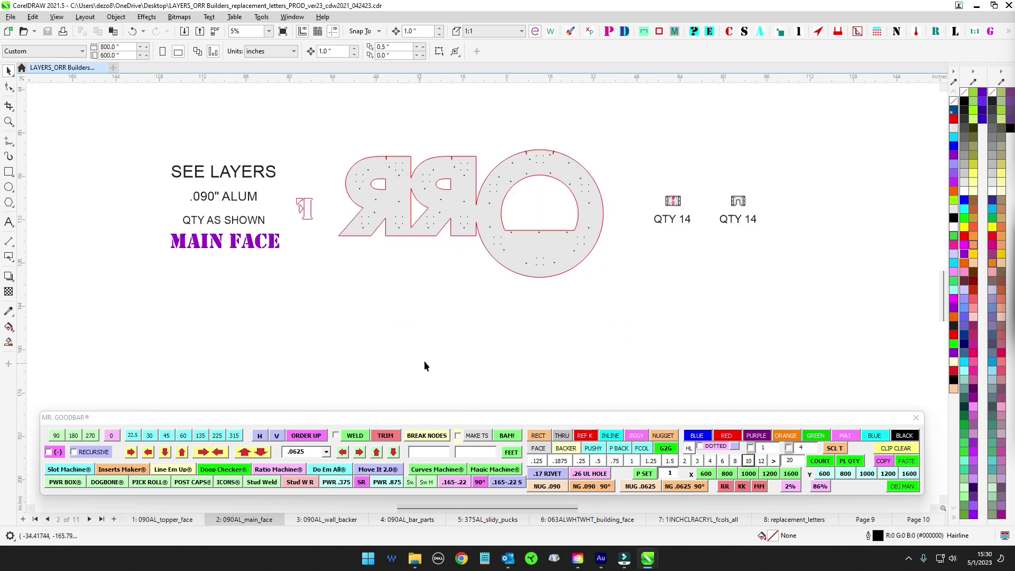
pyautogui.moveTo(465, 311); pyautogui.dragTo(443, 355)
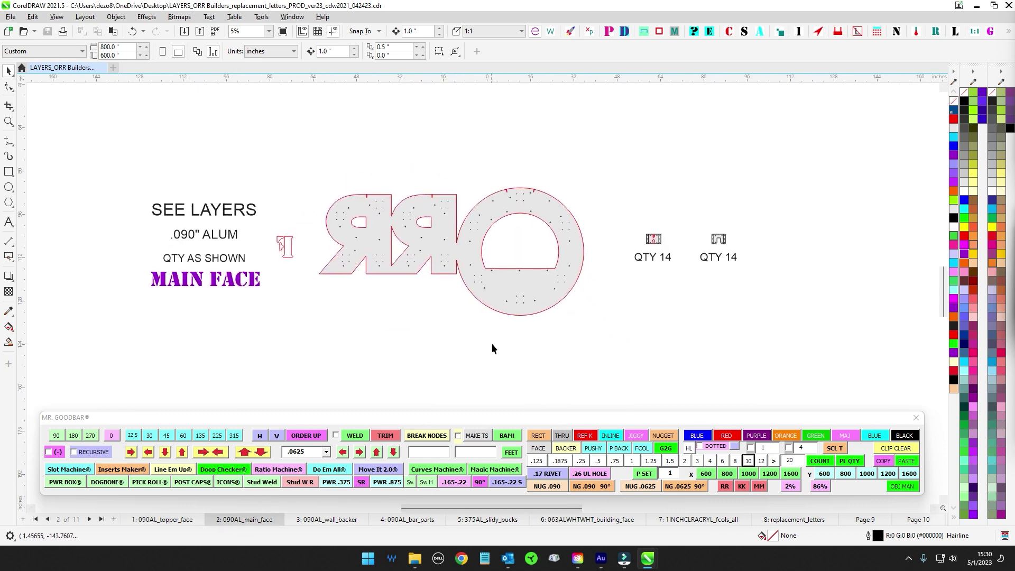
pyautogui.scroll(2, 700, 214)
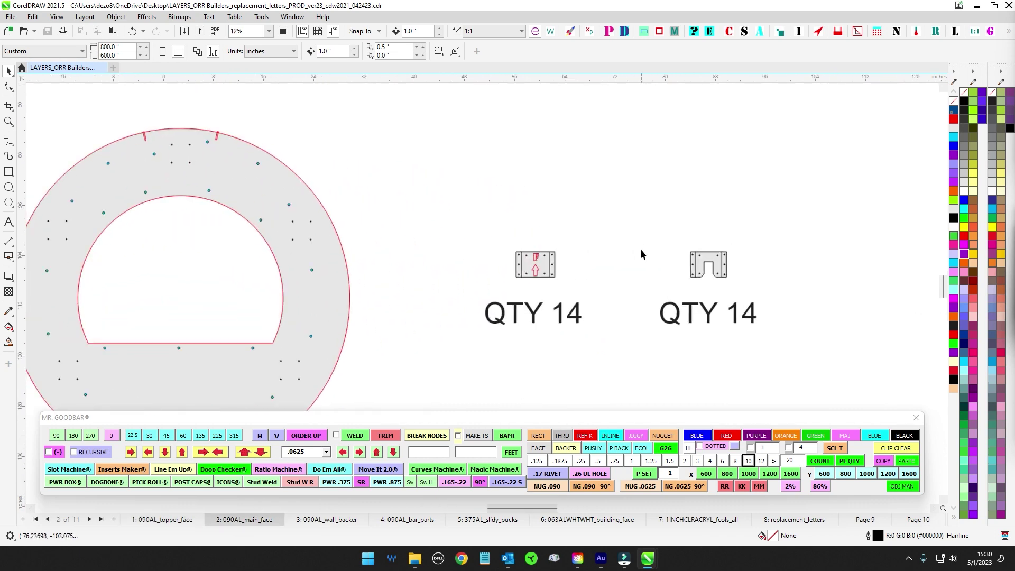
pyautogui.scroll(1, 581, 249)
pyautogui.moveTo(388, 211); pyautogui.dragTo(809, 334)
pyautogui.scroll(-3, 684, 360)
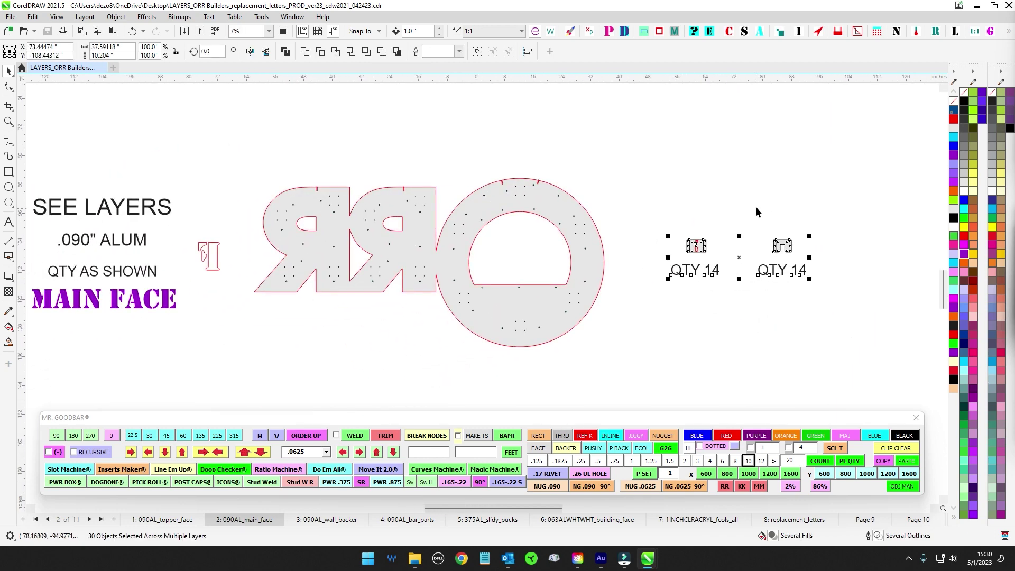
pyautogui.moveTo(598, 158); pyautogui.dragTo(651, 166)
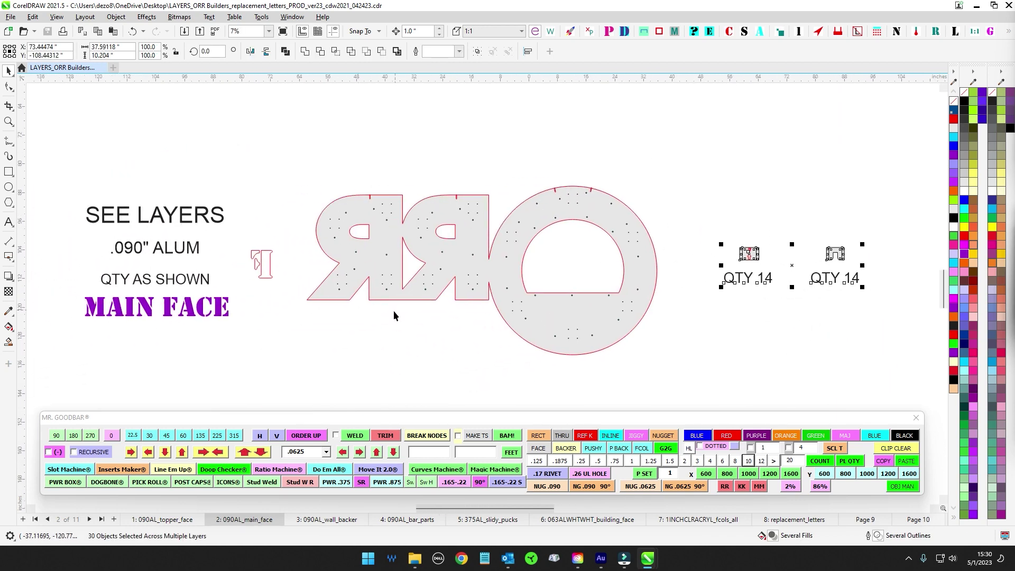
pyautogui.scroll(2, 507, 199)
pyautogui.click(457, 197)
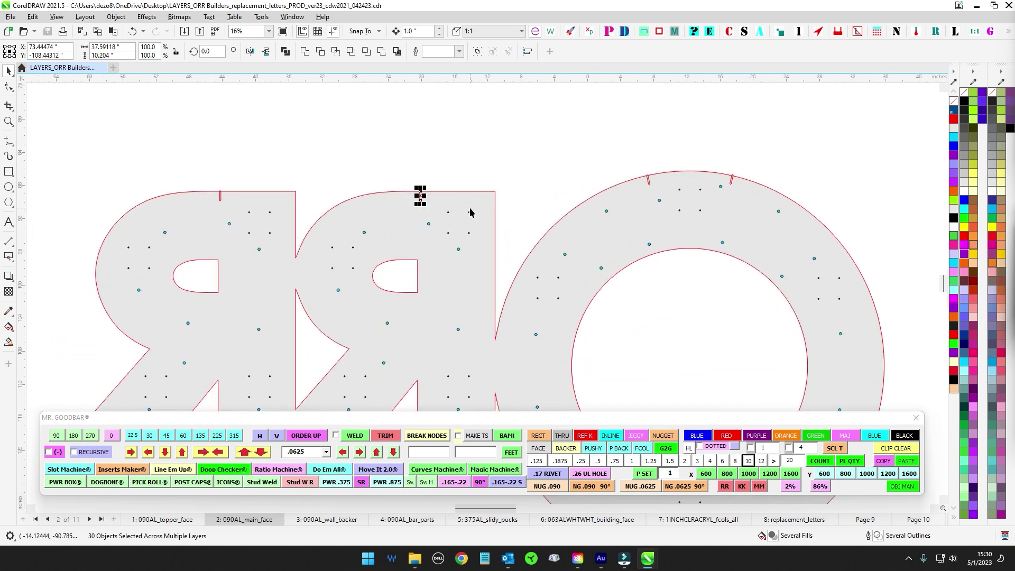
pyautogui.scroll(-3, 471, 211)
# Step: Open the 090AL_wall_backer page and inspect the backer's top tabs and holes, then select the two small bracket plates beside it
pyautogui.click(317, 519)
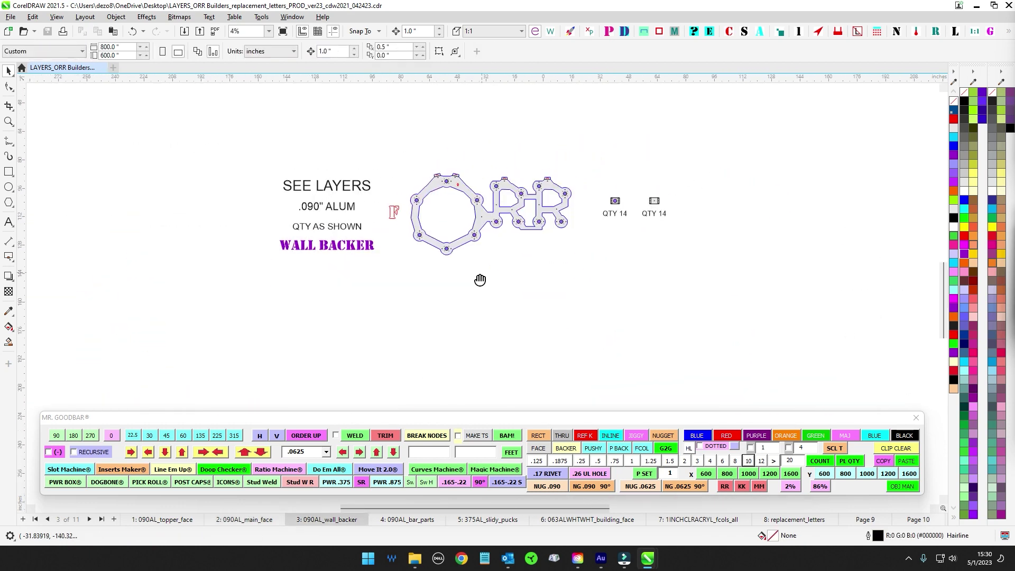
pyautogui.scroll(1, 502, 116)
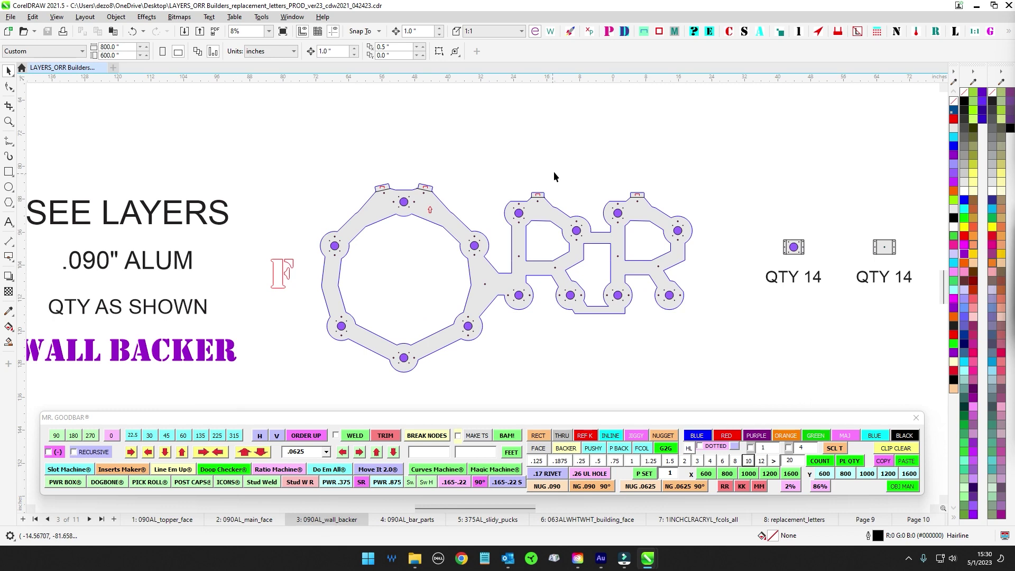
pyautogui.scroll(3, 576, 194)
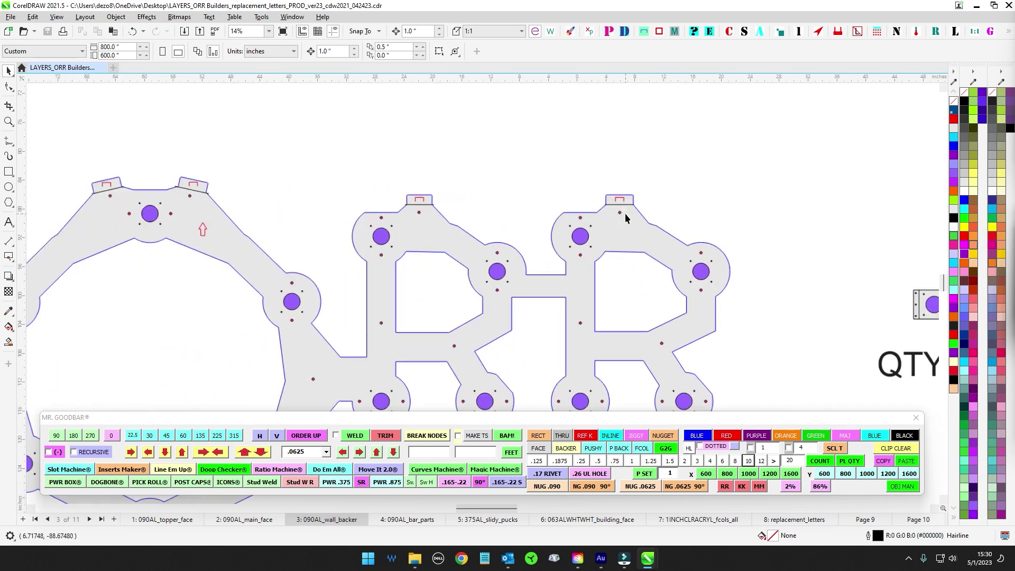
pyautogui.scroll(-2, 623, 232)
pyautogui.scroll(-2, 636, 251)
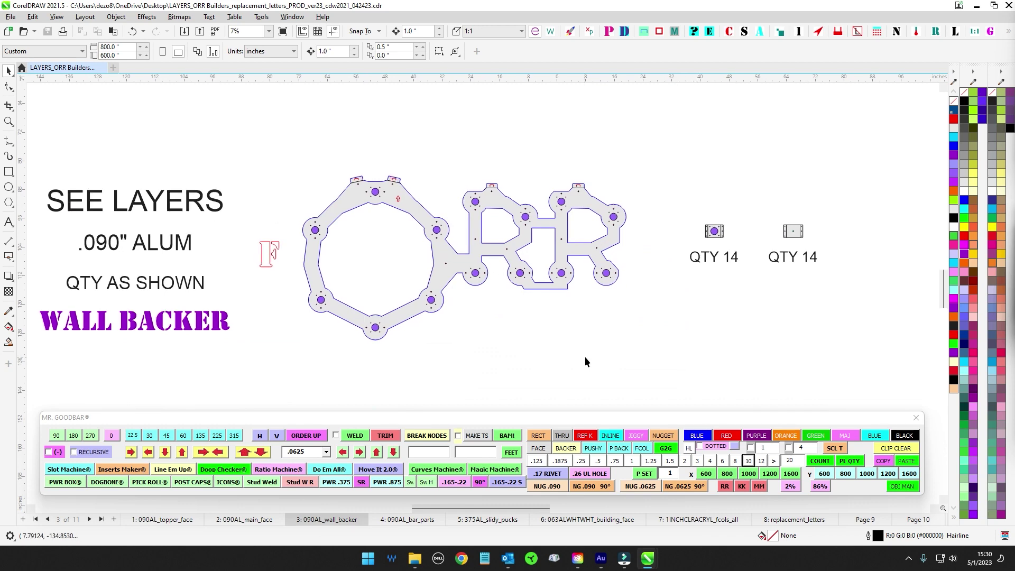
pyautogui.scroll(1, 586, 356)
pyautogui.scroll(1, 651, 243)
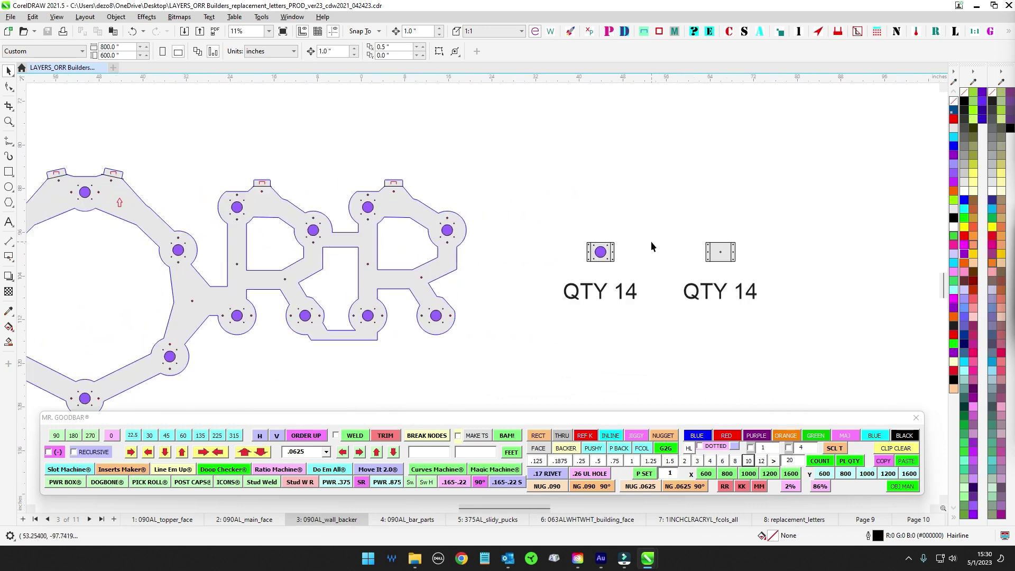
pyautogui.scroll(1, 651, 241)
pyautogui.moveTo(545, 223); pyautogui.dragTo(832, 291)
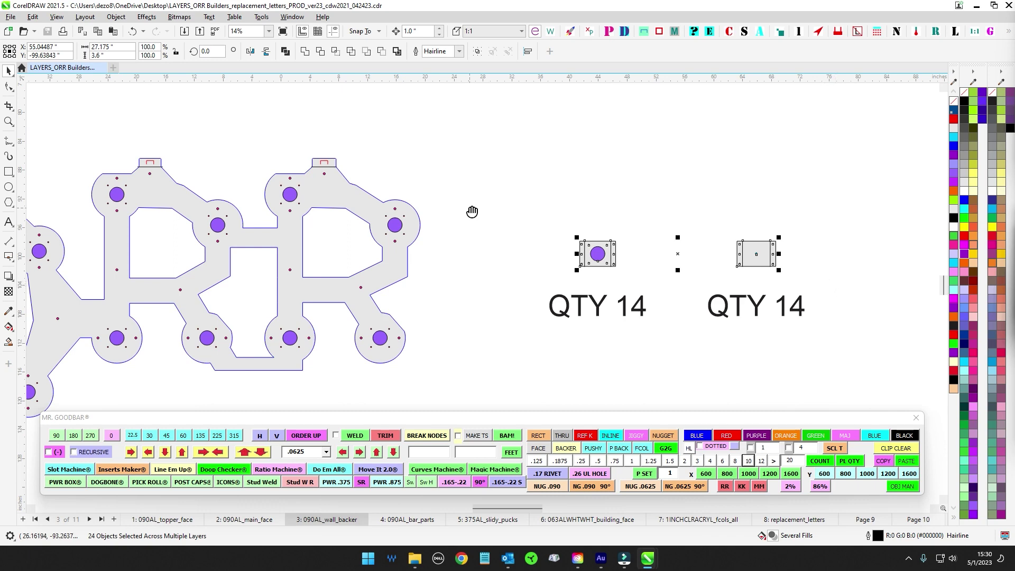
pyautogui.press('F3')
# Step: Open the 090AL_bar_parts page and inspect the long perforated bar and its small end piece
pyautogui.click(408, 520)
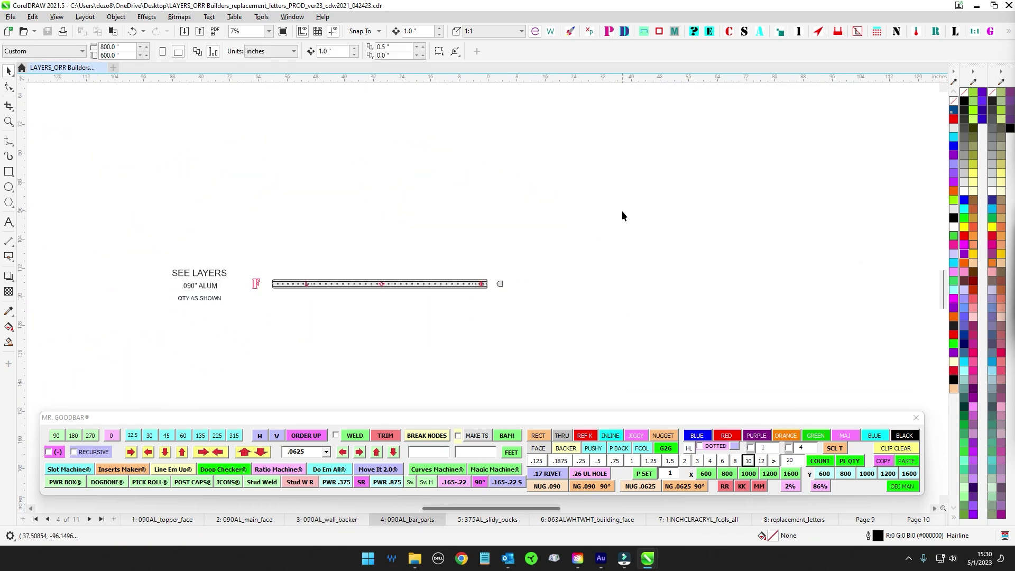
pyautogui.scroll(3, 447, 245)
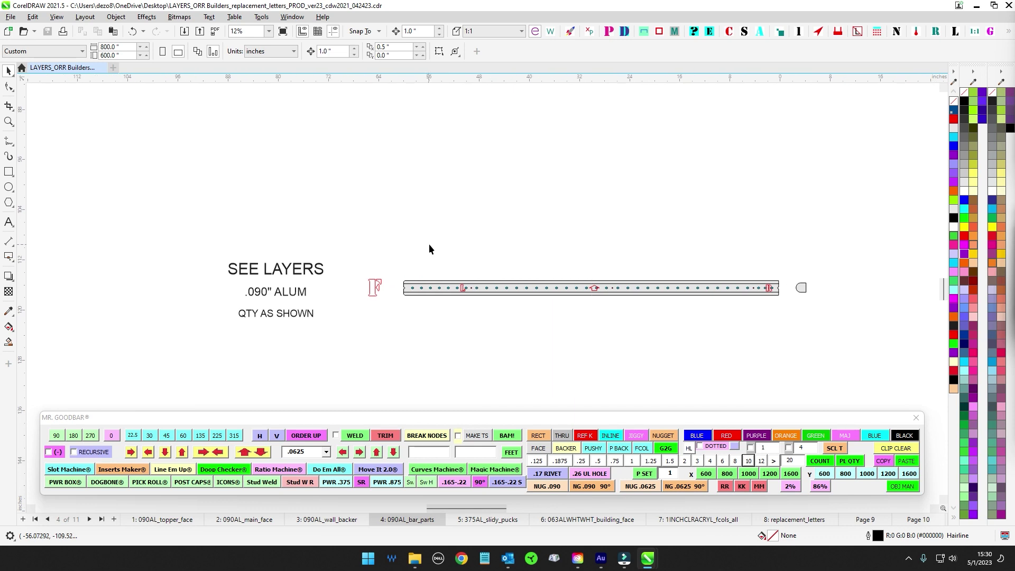
pyautogui.hscroll(1, 591, 256)
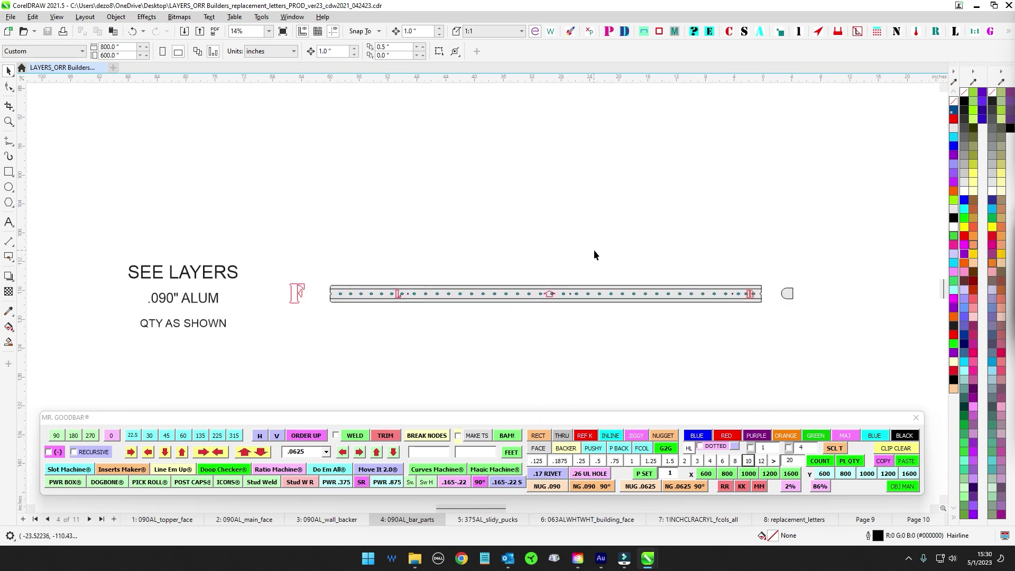
pyautogui.moveTo(596, 249)
pyautogui.mouseDown()
pyautogui.moveTo(535, 195)
pyautogui.moveTo(612, 185)
pyautogui.mouseUp()
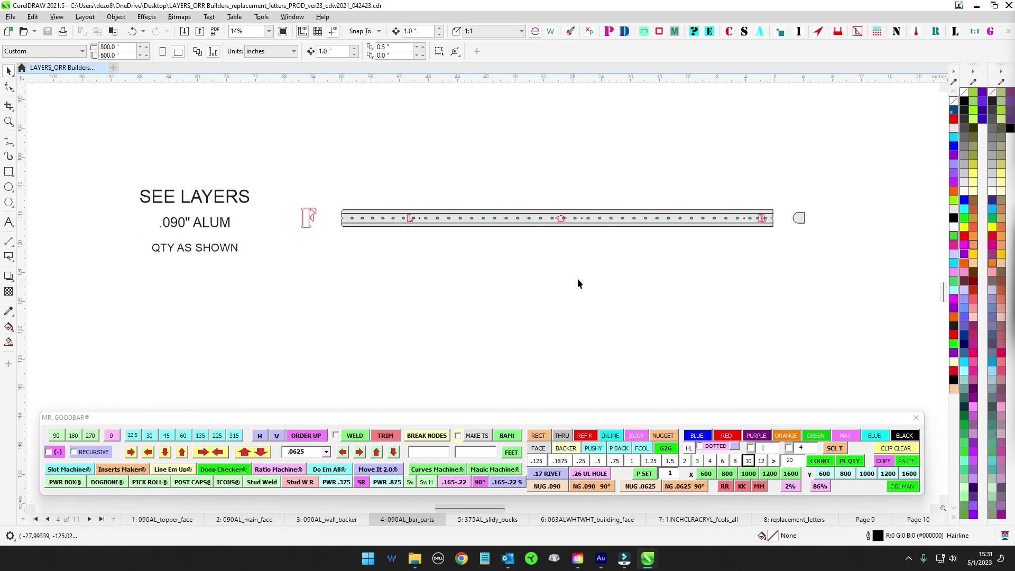
# Step: Open the 375AL_slidy_pucks page and take a close look at the round puck part
pyautogui.click(492, 524)
pyautogui.scroll(3, 597, 280)
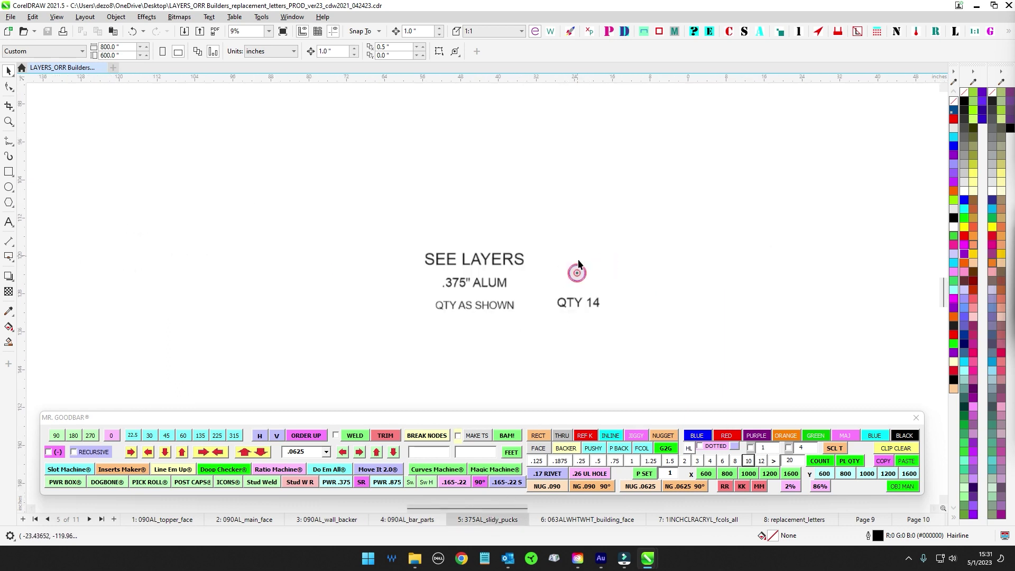
pyautogui.moveTo(622, 279); pyautogui.dragTo(671, 240)
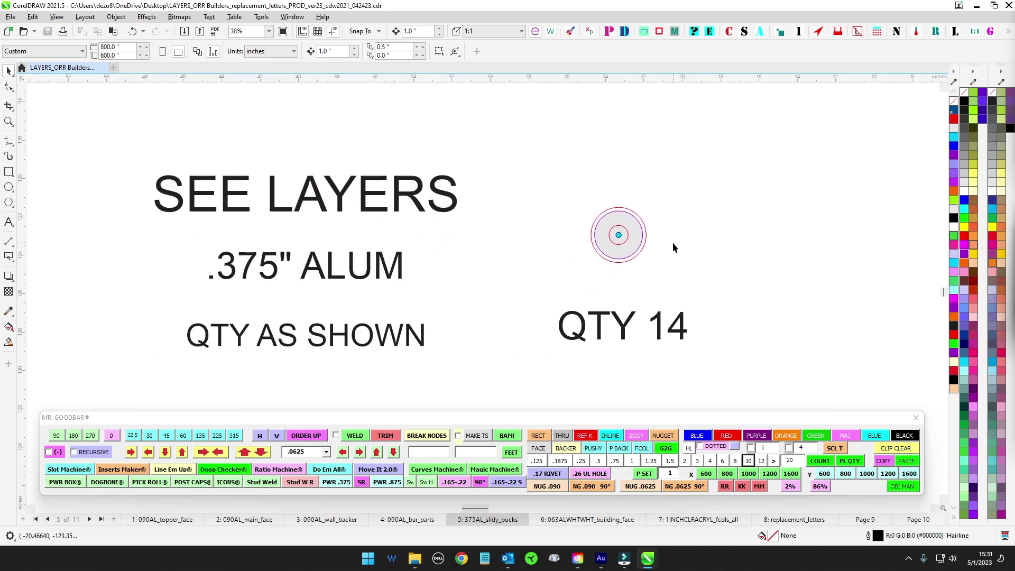
# Step: Open the 063ALWHTWHT_building_face page and inspect the building-shaped face part
pyautogui.click(590, 521)
pyautogui.scroll(-5, 543, 220)
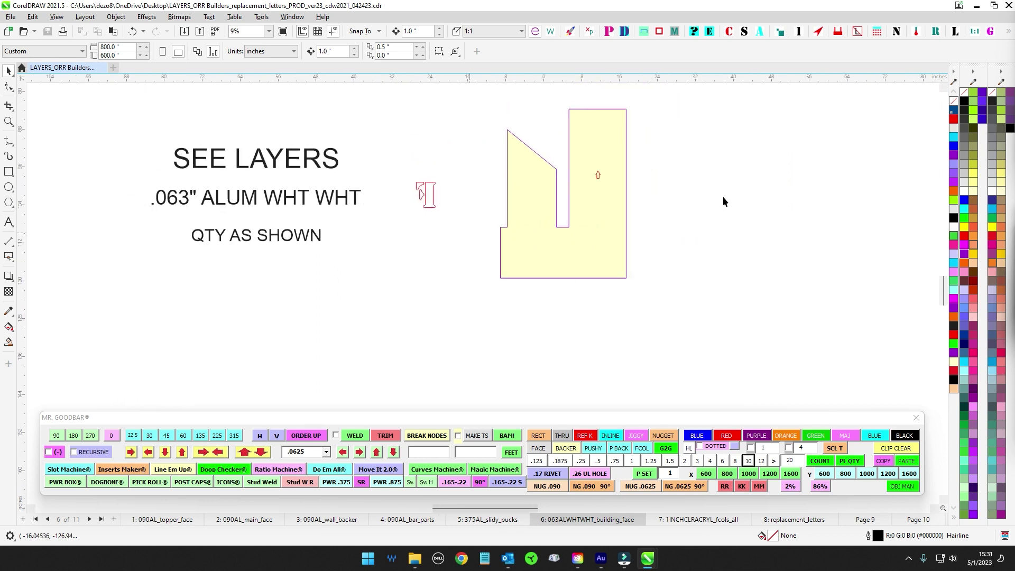
pyautogui.moveTo(664, 221); pyautogui.dragTo(696, 242)
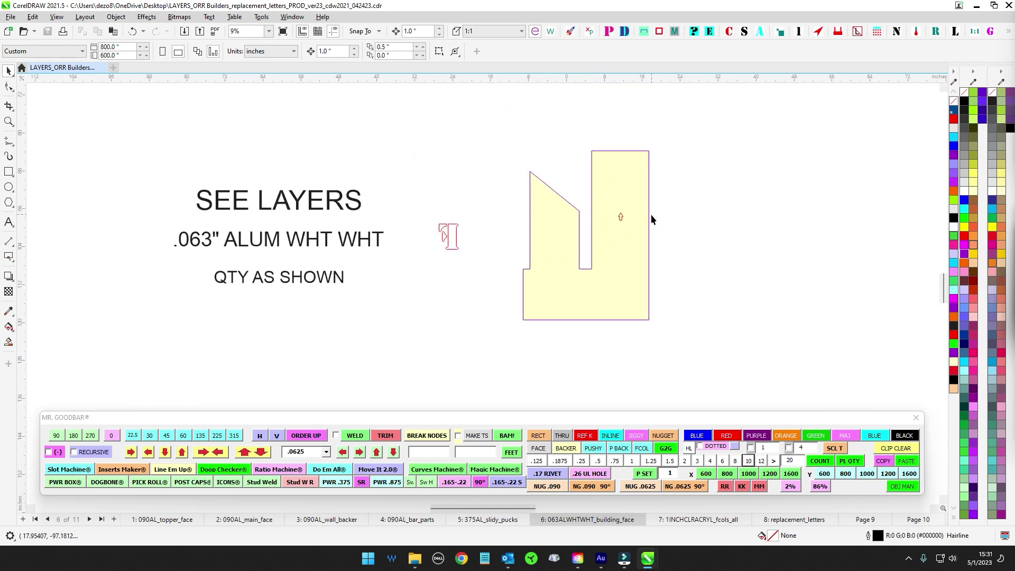
# Step: Open the 1INCHCLRACRYL_fcols_all page and inspect the mirrored acrylic lettering marked for 10-24 brass inserts
pyautogui.click(693, 520)
pyautogui.scroll(-2, 692, 227)
pyautogui.moveTo(623, 132); pyautogui.dragTo(571, 156)
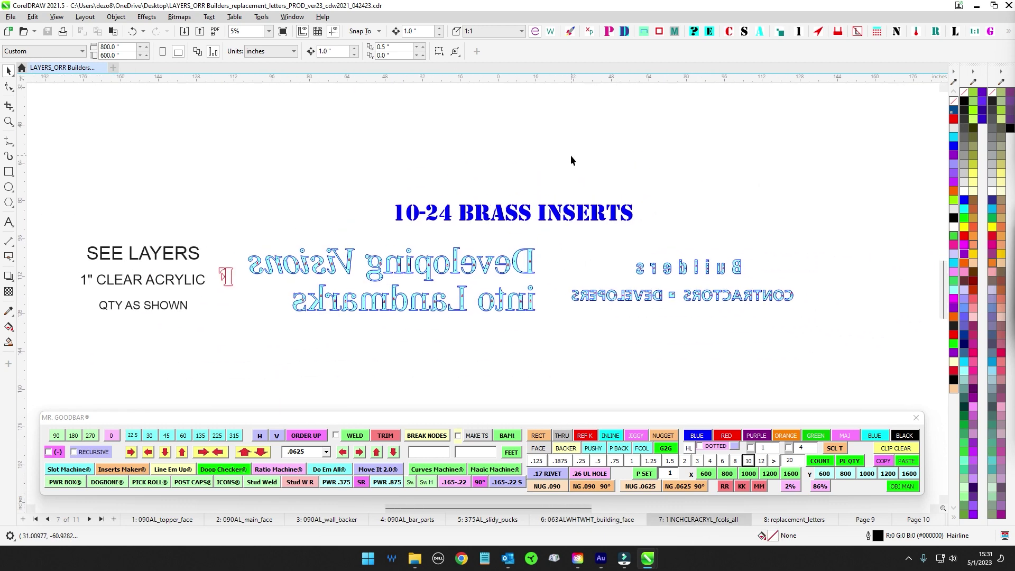
pyautogui.scroll(1, 351, 212)
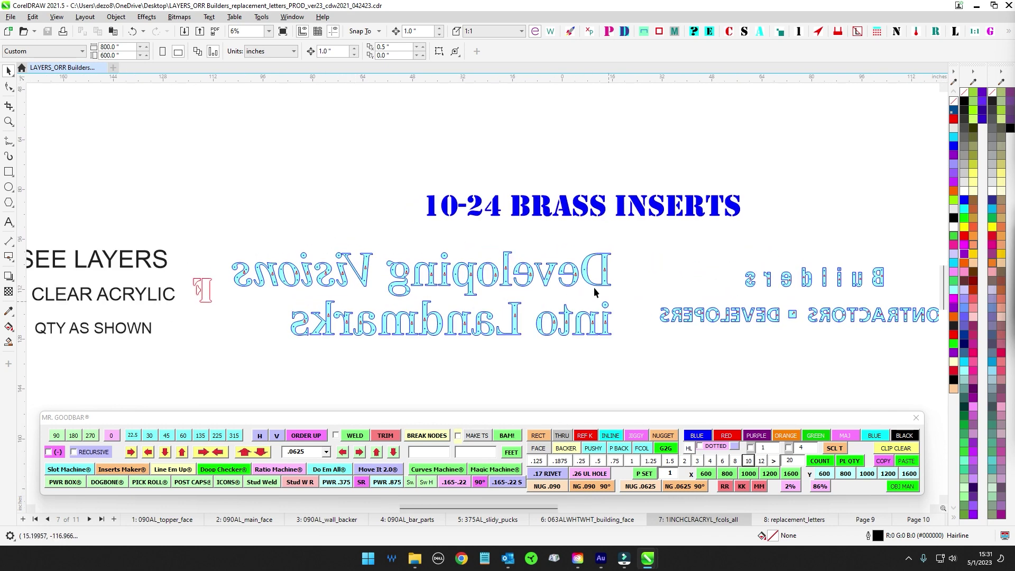
pyautogui.scroll(2, 594, 287)
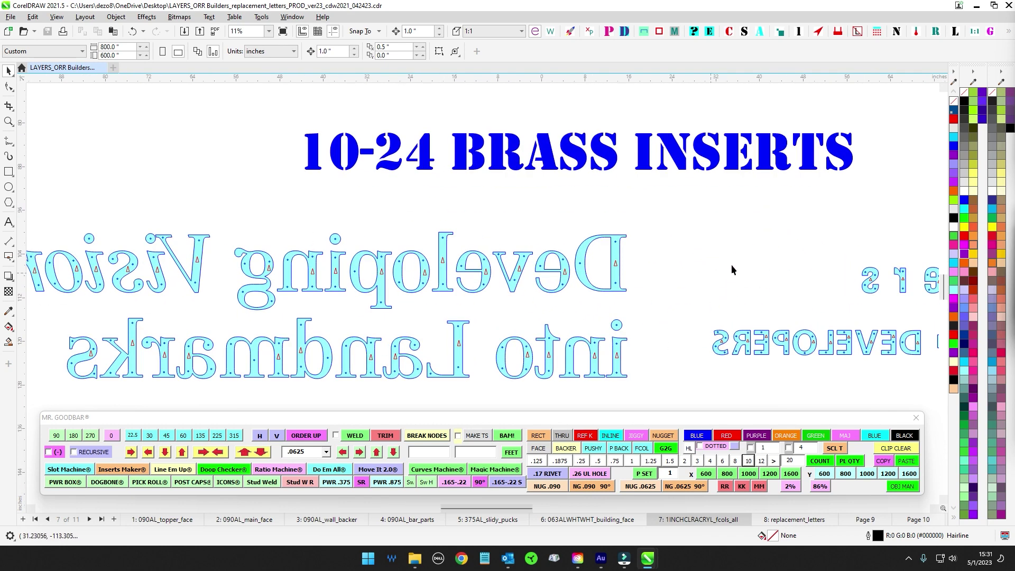
# Step: Inspect the insert holes in the small acrylic Builders letters and select the dot of the i with its hole
pyautogui.hscroll(3, 627, 298)
pyautogui.scroll(4, 629, 314)
pyautogui.moveTo(522, 281); pyautogui.dragTo(593, 366)
pyautogui.scroll(-2, 604, 348)
pyautogui.scroll(2, 713, 264)
pyautogui.scroll(3, 574, 271)
pyautogui.moveTo(480, 215); pyautogui.dragTo(641, 254)
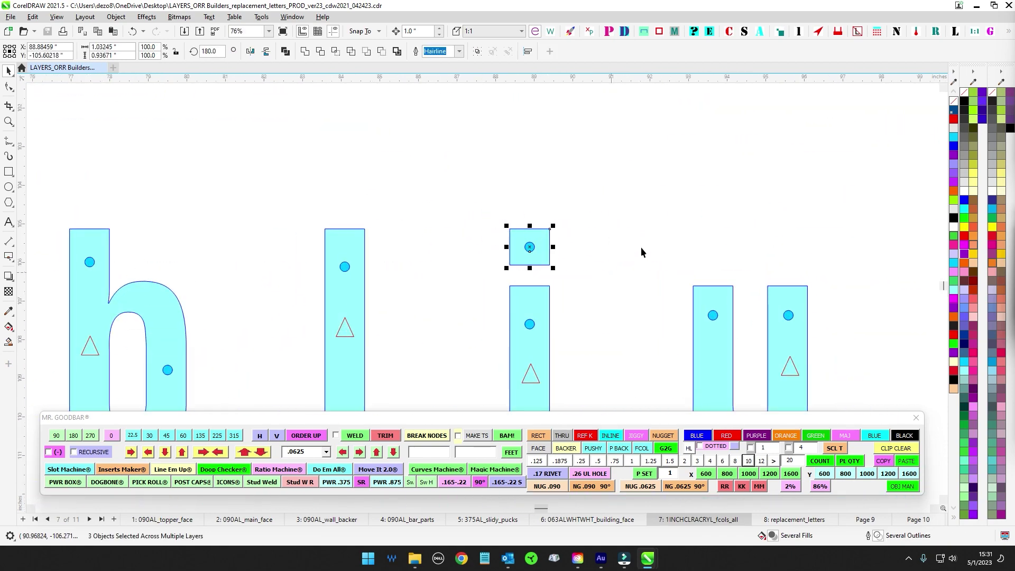
# Step: Select the i dot and its hole in the mirrored Developing lettering, and clear the selection to view all the acrylic text
pyautogui.scroll(-7, 687, 222)
pyautogui.moveTo(498, 222); pyautogui.dragTo(823, 246)
pyautogui.scroll(2, 434, 188)
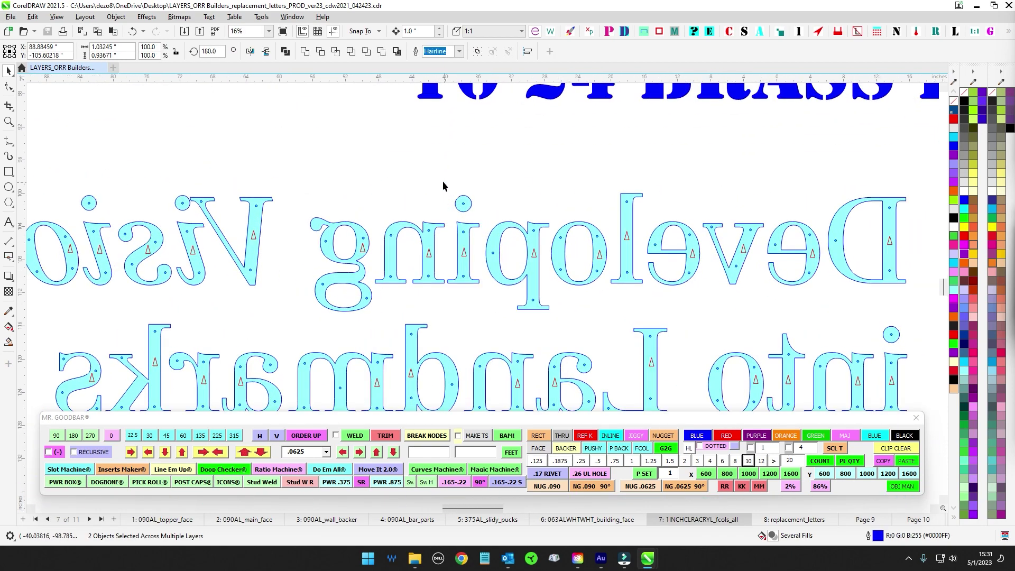
pyautogui.moveTo(443, 182); pyautogui.dragTo(499, 220)
pyautogui.scroll(-3, 536, 208)
pyautogui.click(785, 358)
pyautogui.hscroll(3, 786, 358)
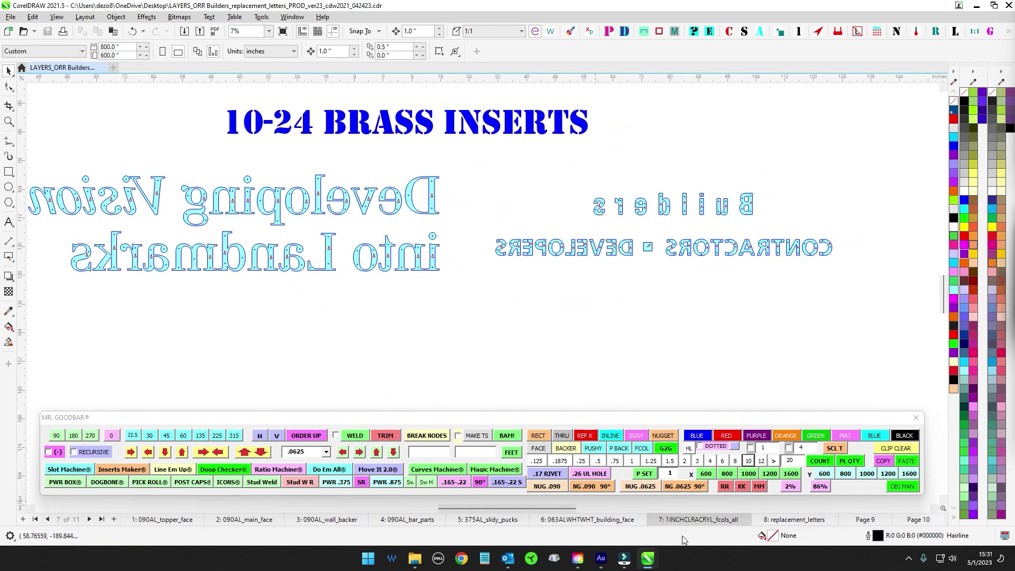
# Step: View the replacement_letters page and open Page 9 to survey its full set of ORR sign layouts
pyautogui.click(797, 519)
pyautogui.scroll(-2, 583, 286)
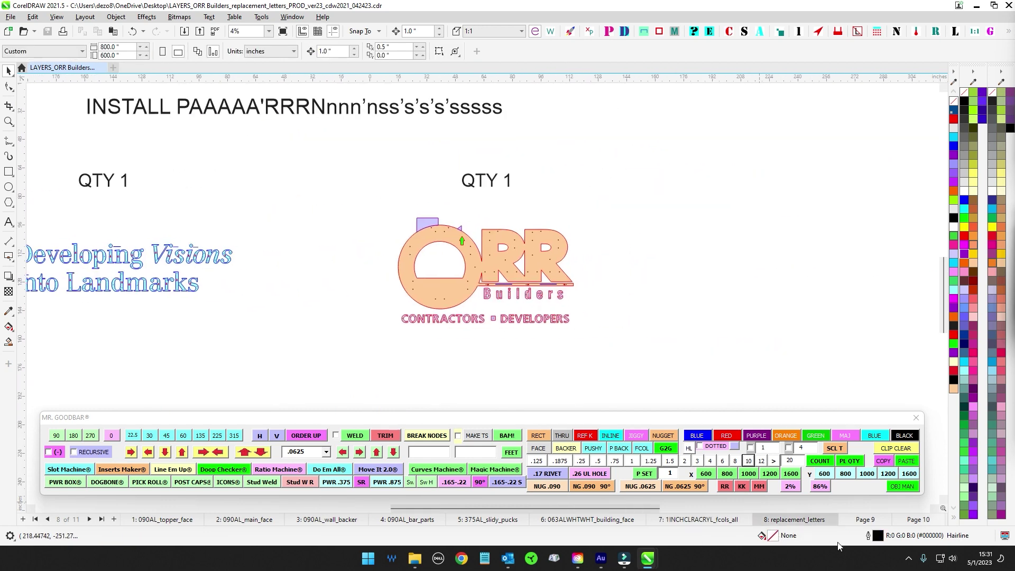
pyautogui.click(865, 520)
pyautogui.scroll(-3, 523, 242)
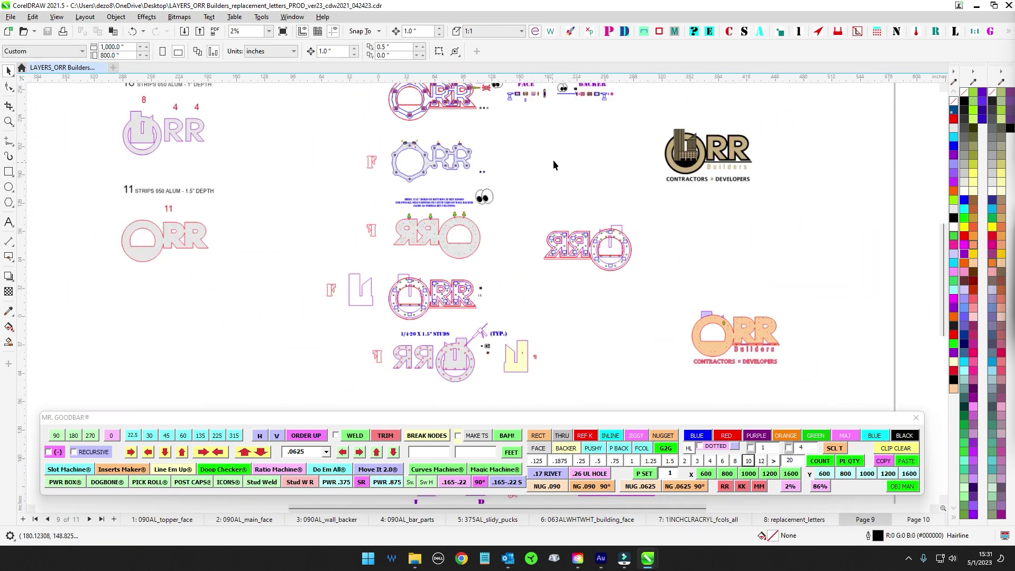
pyautogui.moveTo(585, 274)
pyautogui.mouseDown()
pyautogui.moveTo(617, 236)
pyautogui.moveTo(646, 276)
pyautogui.mouseUp()
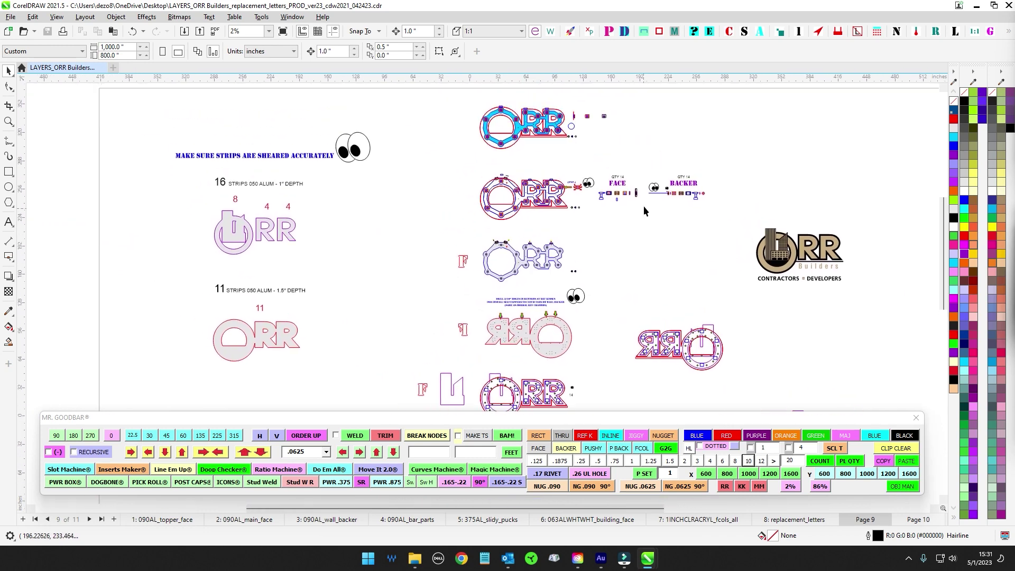
# Step: Inspect the FACE bracket assembly on Page 9, covering the drill symbol, the slotted plates and the side views
pyautogui.scroll(8, 642, 206)
pyautogui.moveTo(510, 236); pyautogui.dragTo(549, 230)
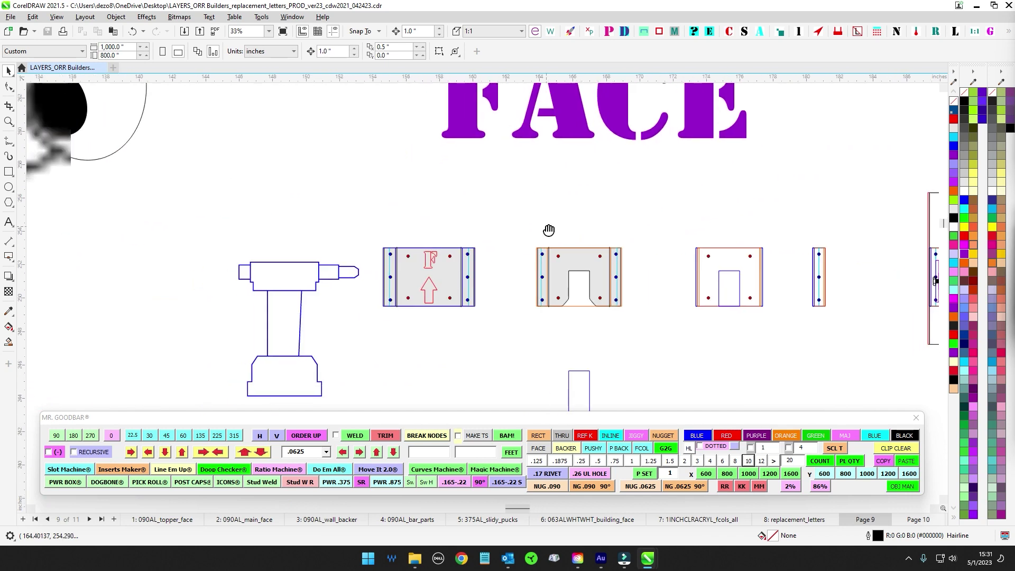
pyautogui.scroll(-1, 544, 235)
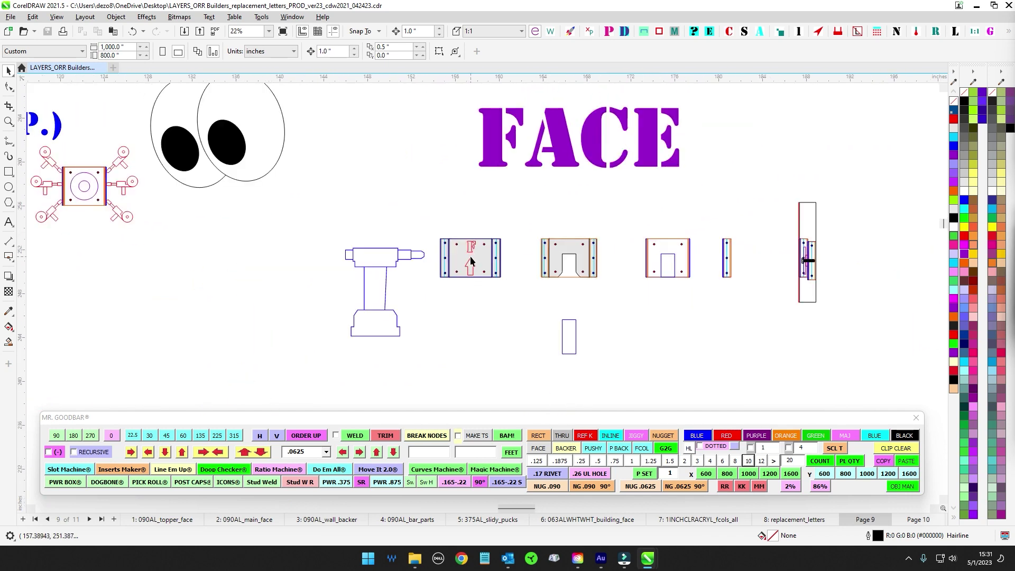
pyautogui.scroll(1, 583, 247)
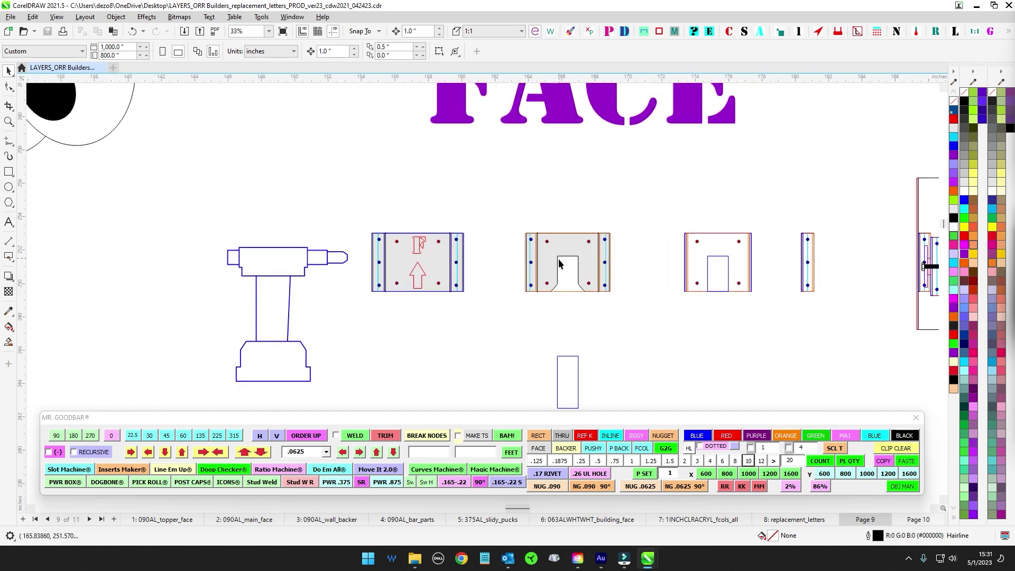
pyautogui.scroll(-1, 582, 306)
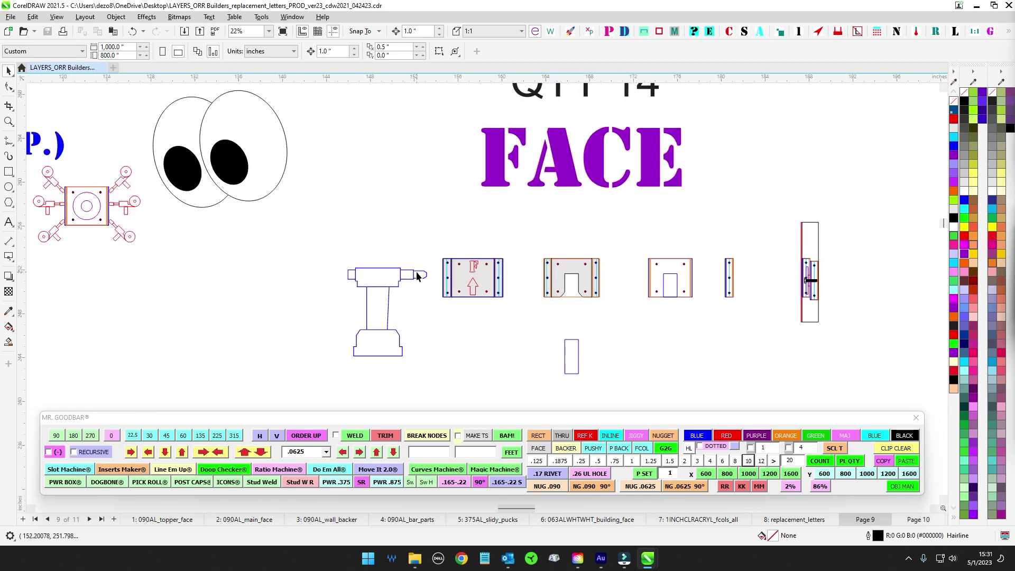
pyautogui.scroll(-2, 510, 334)
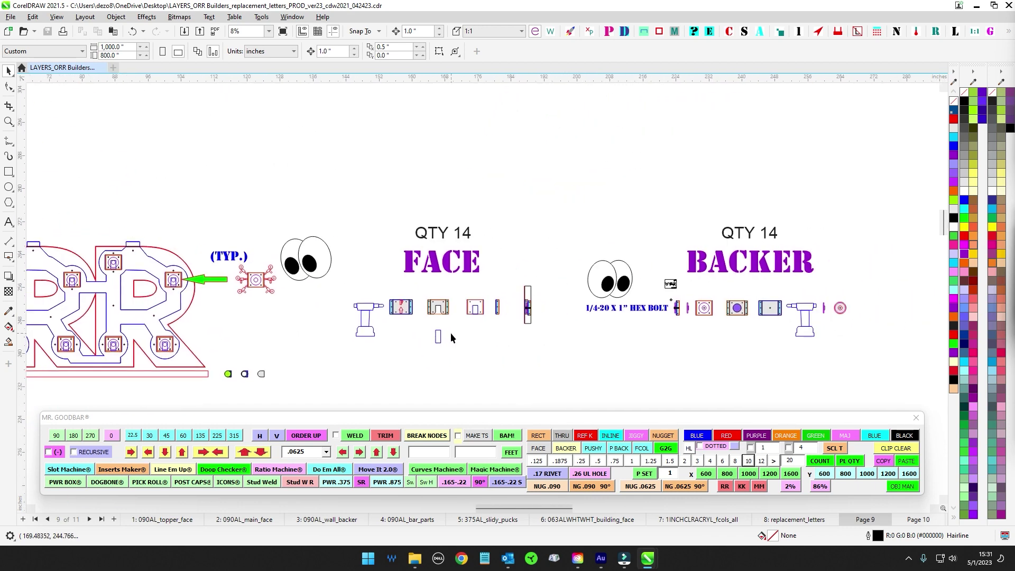
# Step: Examine the BACKER bracket assembly closely, including its plates, drill symbol and round puck
pyautogui.moveTo(496, 274); pyautogui.dragTo(59, 266)
pyautogui.scroll(1, 132, 261)
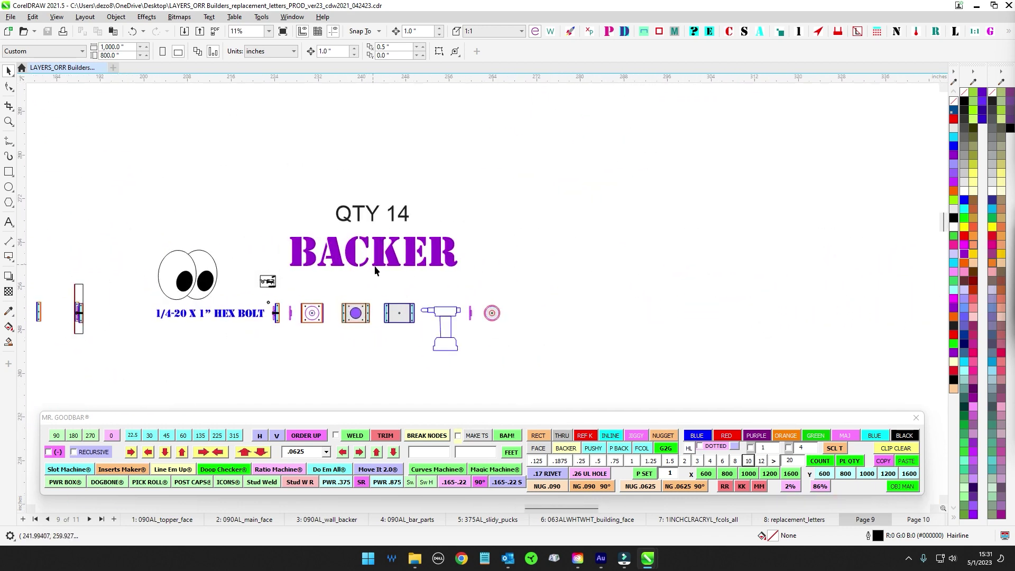
pyautogui.moveTo(398, 303); pyautogui.dragTo(449, 275)
pyautogui.scroll(2, 418, 281)
pyautogui.scroll(1, 538, 298)
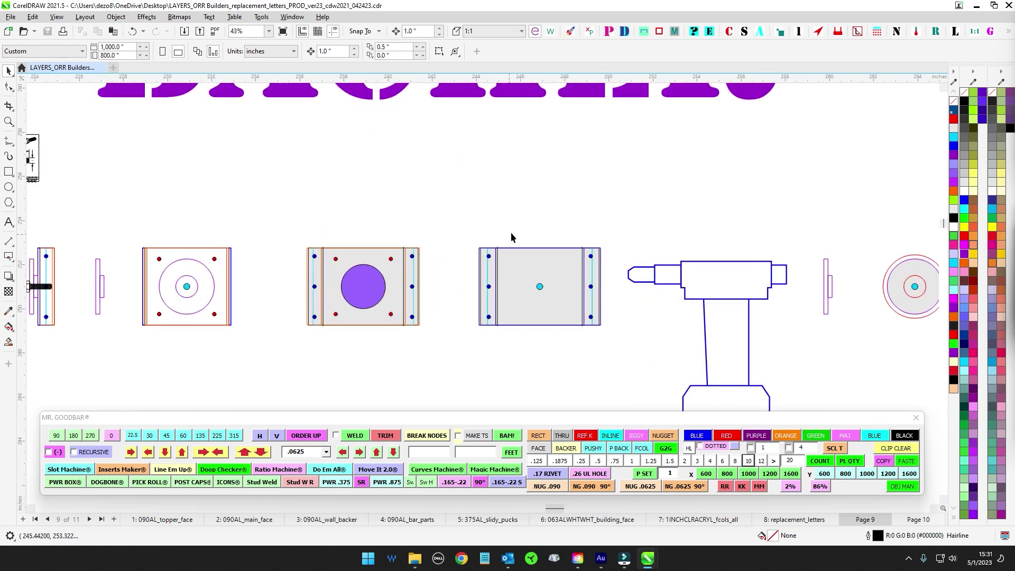
pyautogui.moveTo(509, 233); pyautogui.dragTo(557, 322)
# Step: Select the purple circle on the middle BACKER bracket, inspect the parts beside the hex bolt note, and clear the selection
pyautogui.click(387, 286)
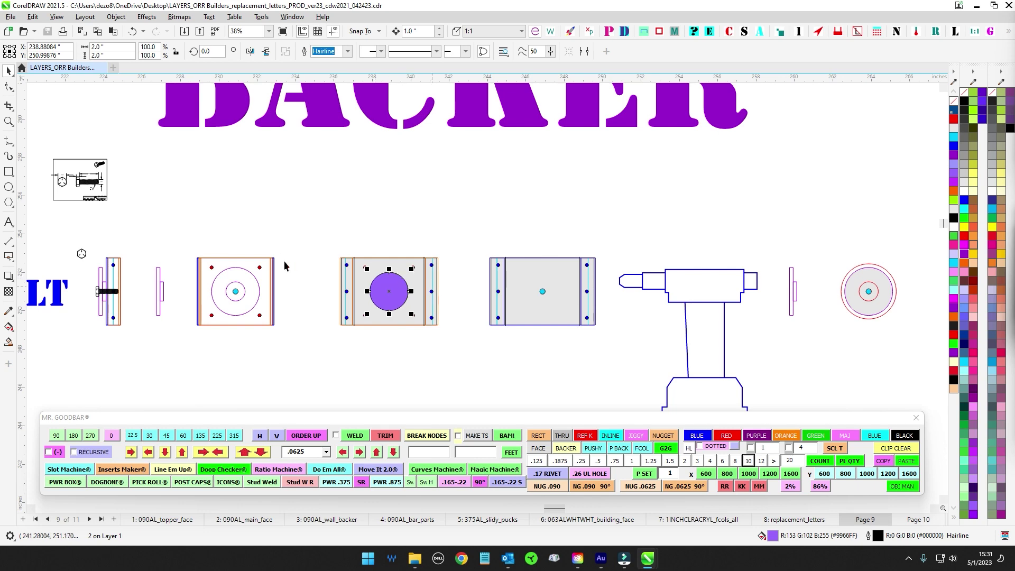
pyautogui.scroll(2, 284, 304)
pyautogui.scroll(-3, 570, 242)
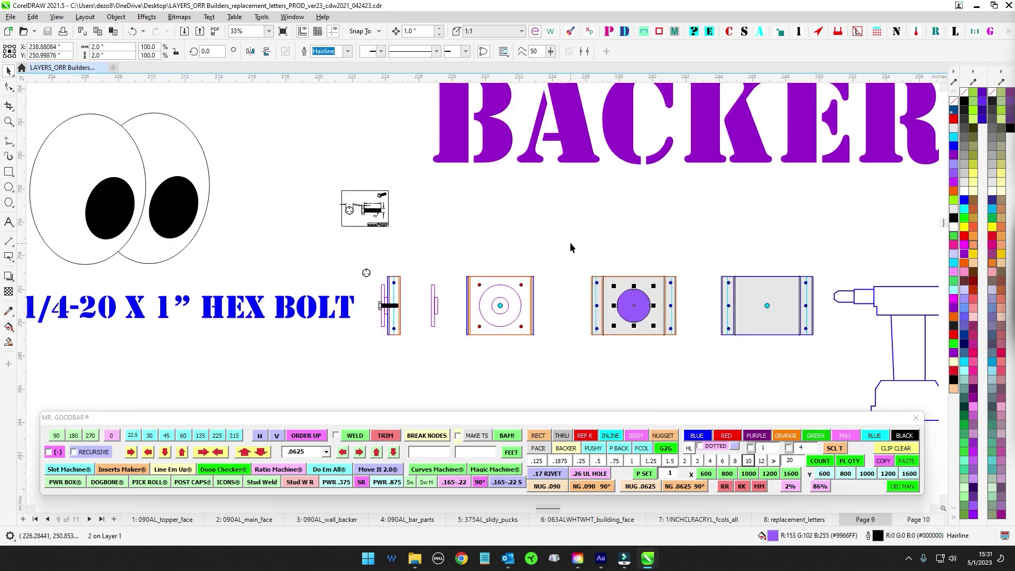
pyautogui.click(565, 240)
pyautogui.scroll(-1, 661, 267)
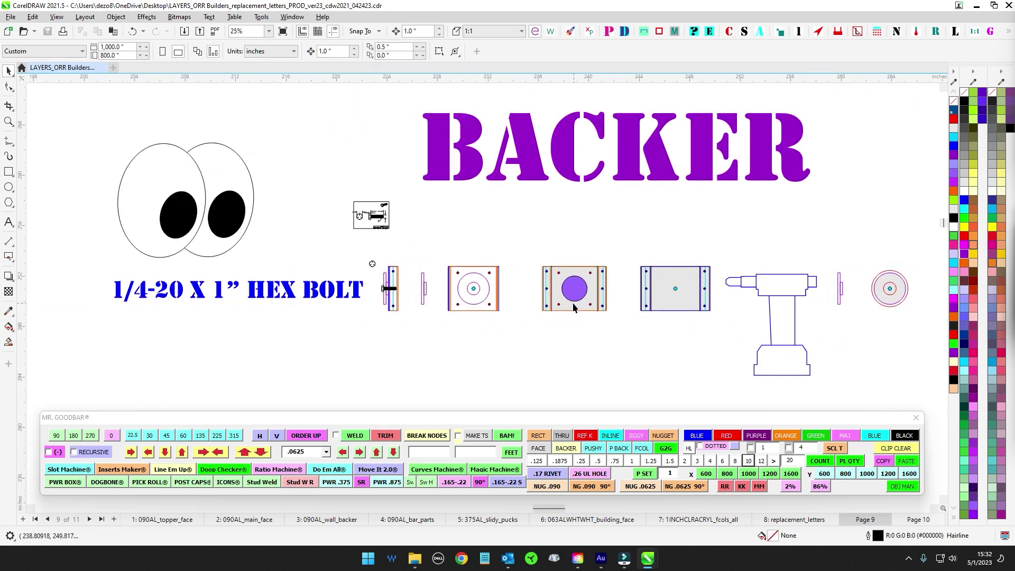
# Step: Compare the FACE assembly's side view with the BACKER bracket and its 1/4-20 x 1" hex bolt
pyautogui.scroll(-3, 572, 302)
pyautogui.moveTo(477, 341); pyautogui.dragTo(682, 315)
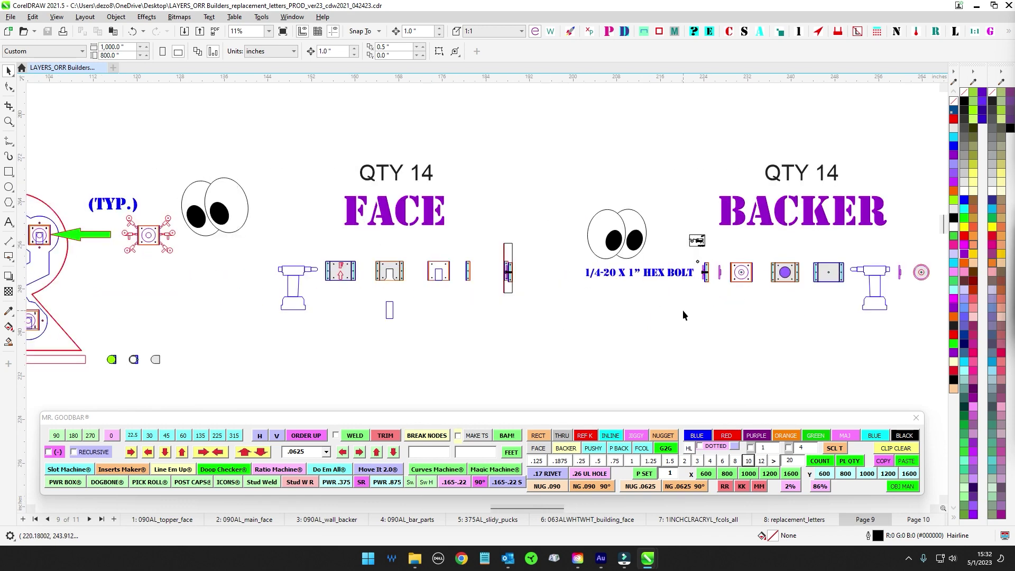
pyautogui.scroll(4, 729, 277)
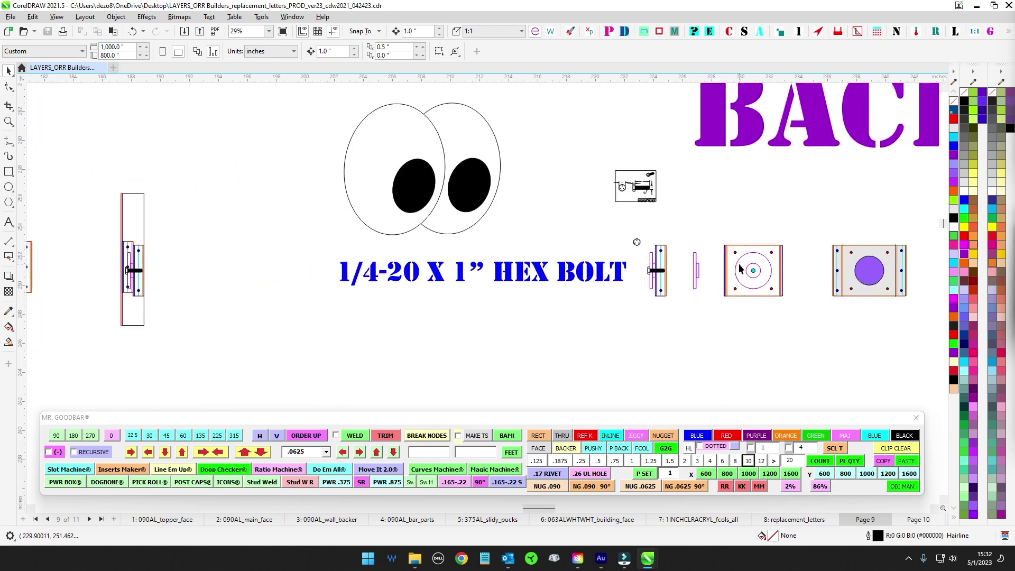
pyautogui.moveTo(732, 217); pyautogui.dragTo(726, 253)
pyautogui.scroll(-2, 509, 226)
pyautogui.scroll(-2, 725, 254)
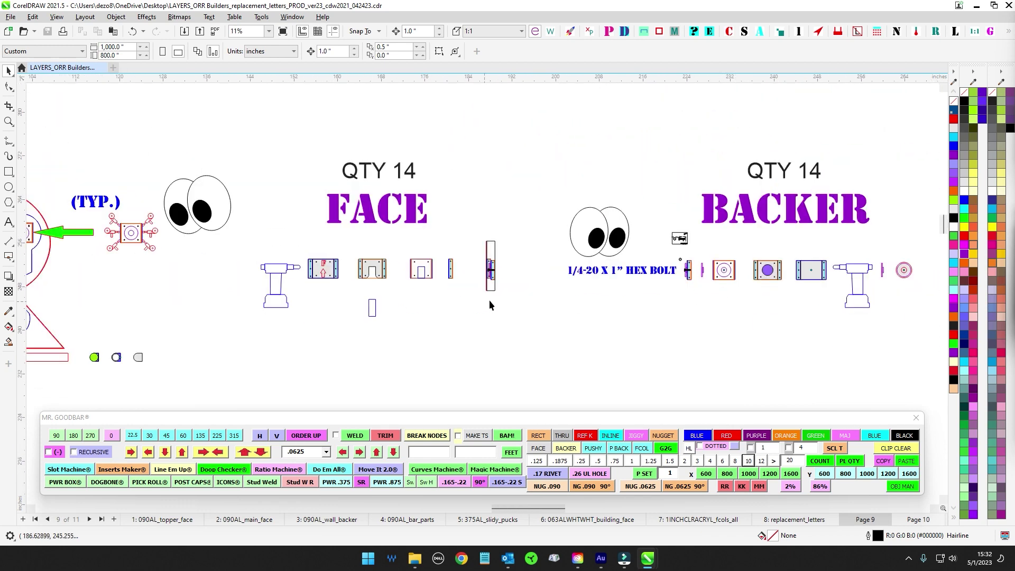
# Step: Review the bracket positions across the ORR layout beside the FACE assembly
pyautogui.moveTo(489, 305); pyautogui.dragTo(705, 302)
pyautogui.moveTo(450, 265); pyautogui.dragTo(670, 265)
pyautogui.scroll(-1, 646, 306)
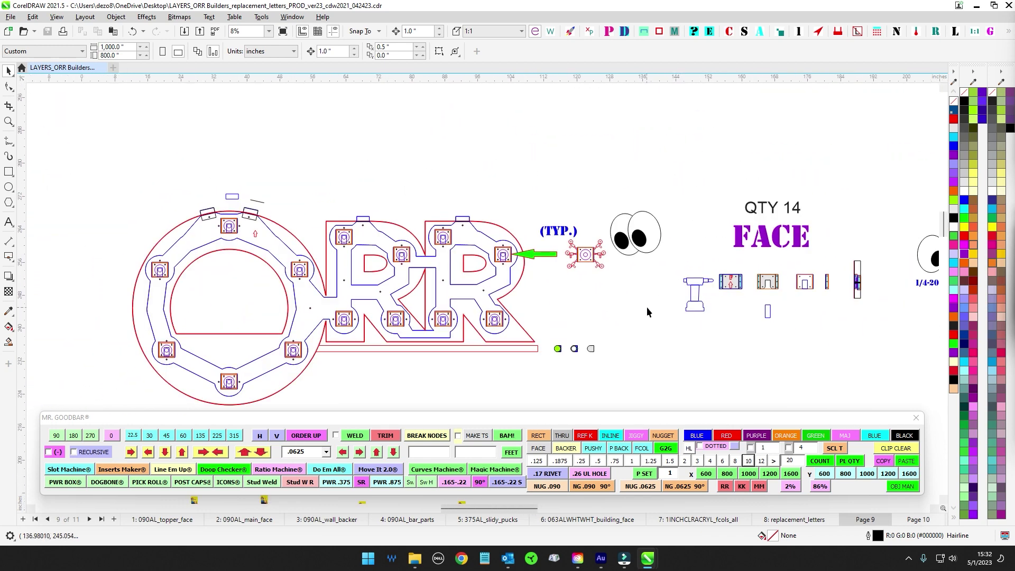
pyautogui.moveTo(646, 307); pyautogui.dragTo(678, 303)
pyautogui.scroll(-1, 677, 297)
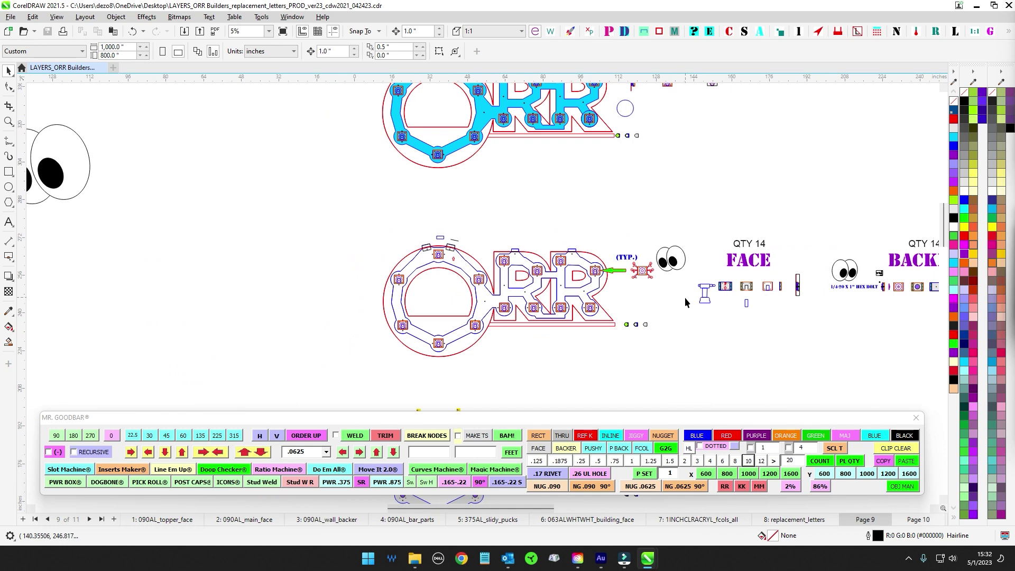
pyautogui.scroll(1, 534, 277)
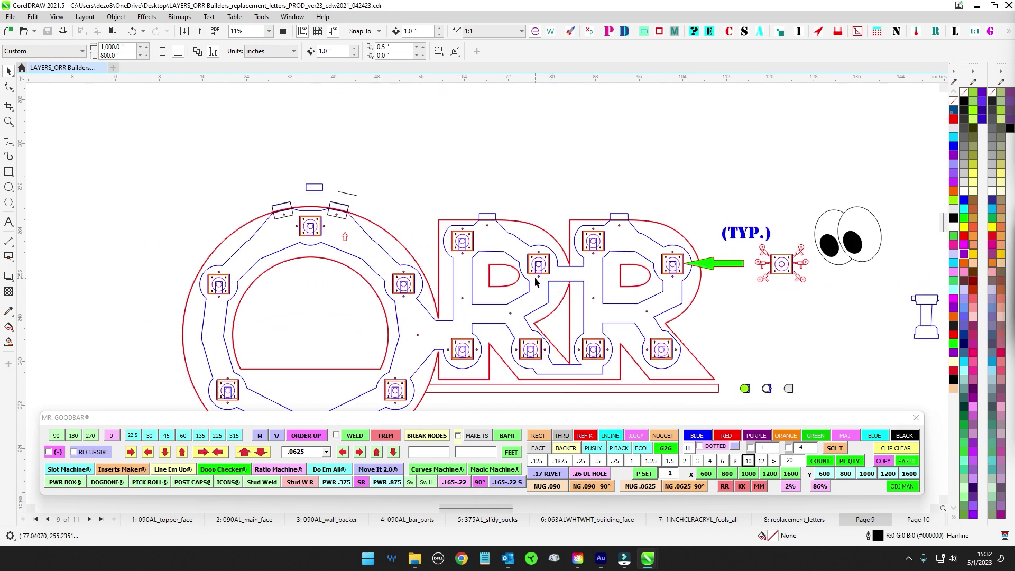
# Step: Select the typical bracket surrounded by drill symbols next to the green arrow and compare it with the ORR layout
pyautogui.scroll(1, 503, 273)
pyautogui.scroll(3, 503, 273)
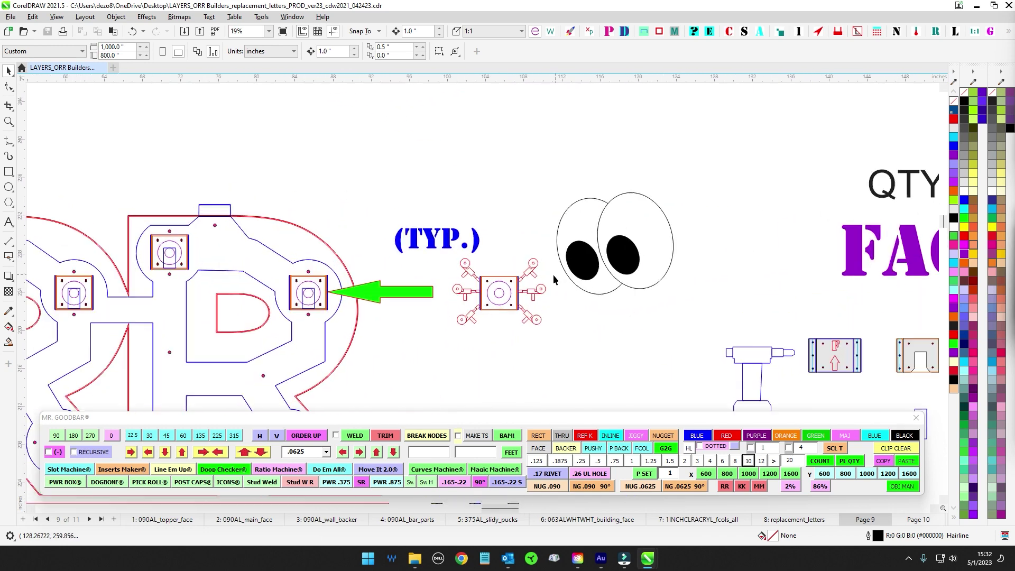
pyautogui.moveTo(460, 224); pyautogui.dragTo(630, 335)
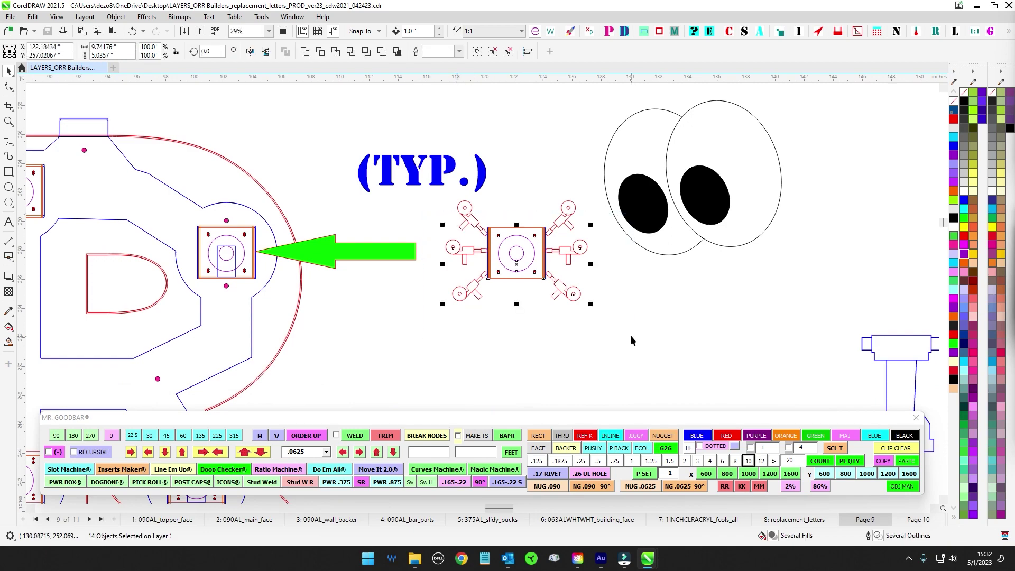
pyautogui.scroll(-2, 630, 335)
pyautogui.scroll(1, 766, 343)
pyautogui.scroll(-3, 547, 281)
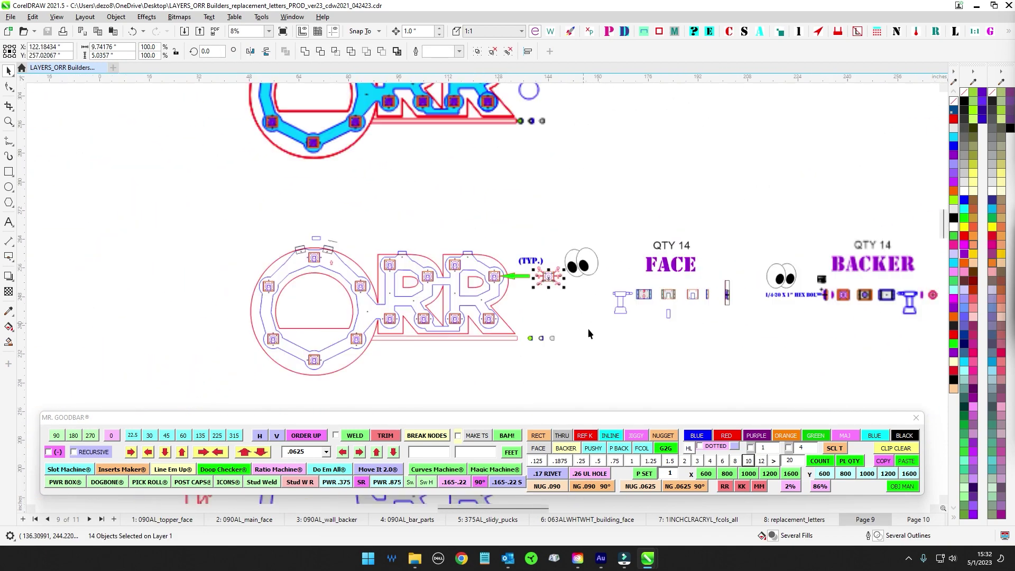
# Step: Inspect the grey wall backer's purple bracket holes, surrounding small holes and upper tabs
pyautogui.scroll(2, 588, 328)
pyautogui.scroll(2, 587, 280)
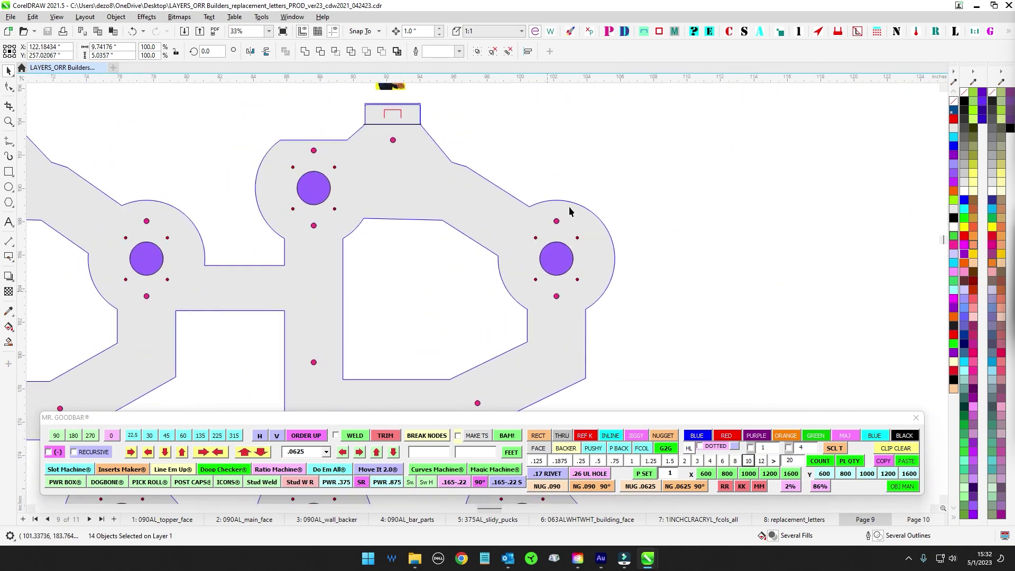
pyautogui.scroll(-1, 570, 212)
pyautogui.hscroll(-3, 338, 249)
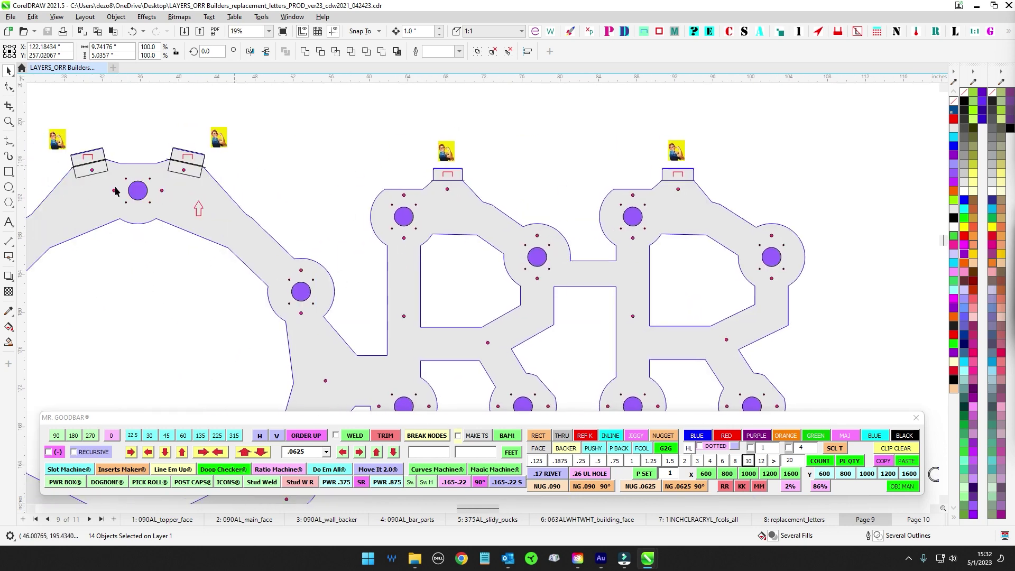
pyautogui.scroll(-3, 214, 262)
pyautogui.moveTo(479, 236); pyautogui.dragTo(307, 294)
pyautogui.scroll(1, 583, 132)
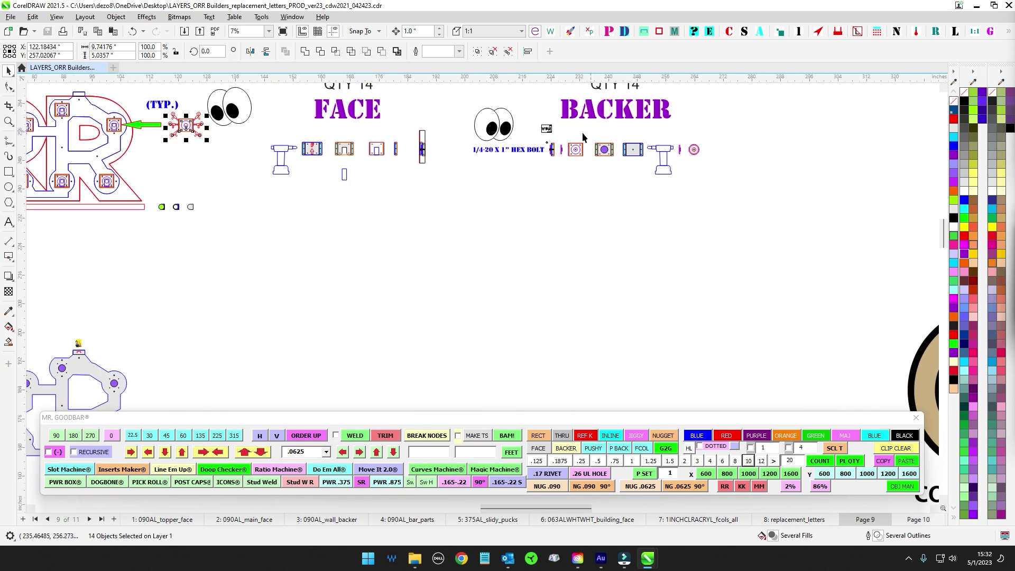
# Step: Select the BACKER row's square bracket plate with the concentric puck circles and place it beside the wall backer's last R
pyautogui.scroll(1, 581, 132)
pyautogui.moveTo(602, 185); pyautogui.dragTo(603, 198)
pyautogui.scroll(-2, 604, 220)
pyautogui.moveTo(610, 239); pyautogui.dragTo(638, 162)
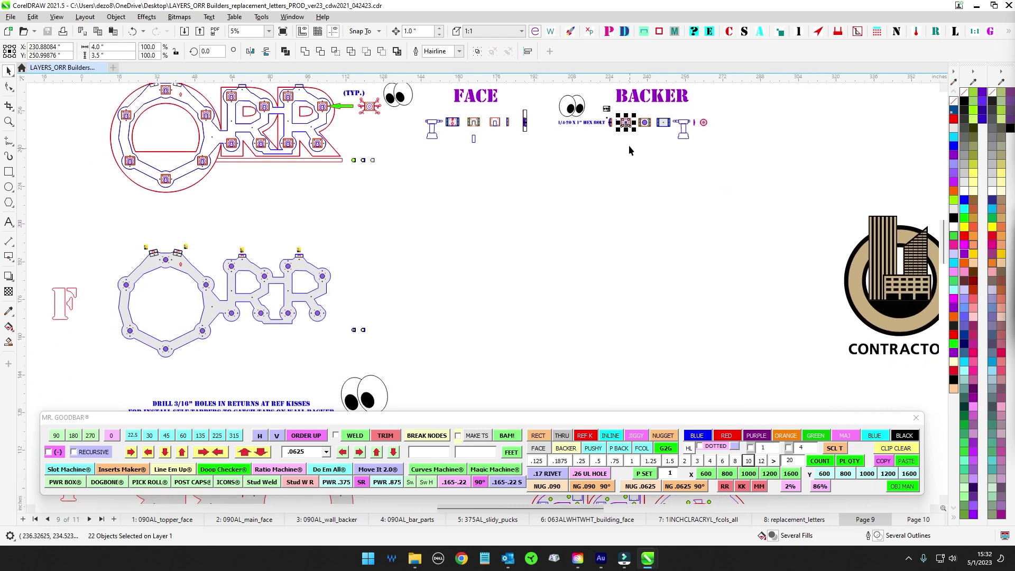
pyautogui.moveTo(625, 123); pyautogui.dragTo(304, 296)
pyautogui.scroll(3, 350, 271)
pyautogui.moveTo(286, 230); pyautogui.dragTo(474, 210)
pyautogui.scroll(-2, 453, 262)
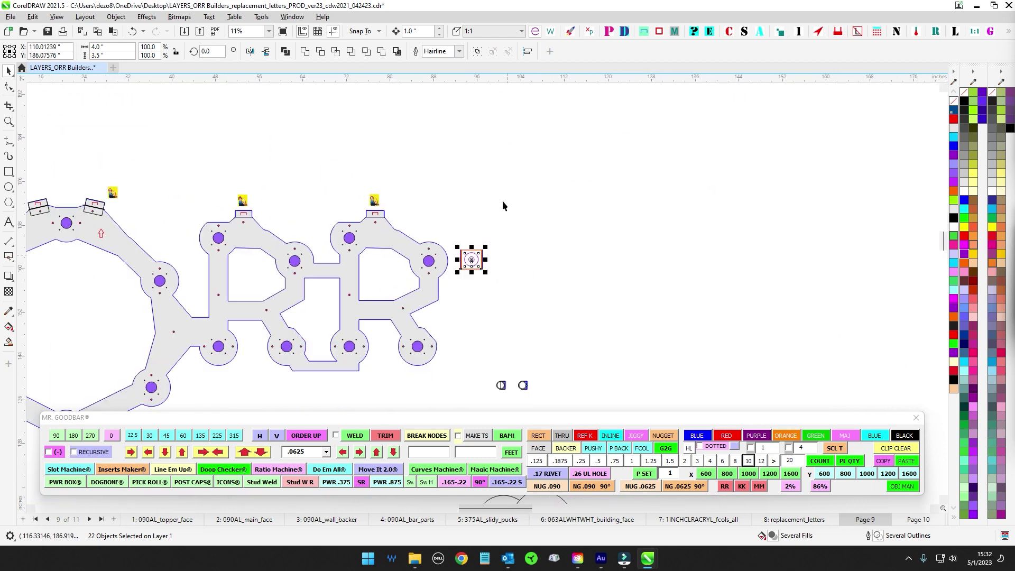
# Step: Examine how the square brackets sit inside the R letter outlines and compare them with the typical bracket beside the green arrow
pyautogui.moveTo(509, 140); pyautogui.dragTo(502, 338)
pyautogui.scroll(-1, 503, 338)
pyautogui.moveTo(481, 133); pyautogui.dragTo(495, 212)
pyautogui.scroll(2, 495, 212)
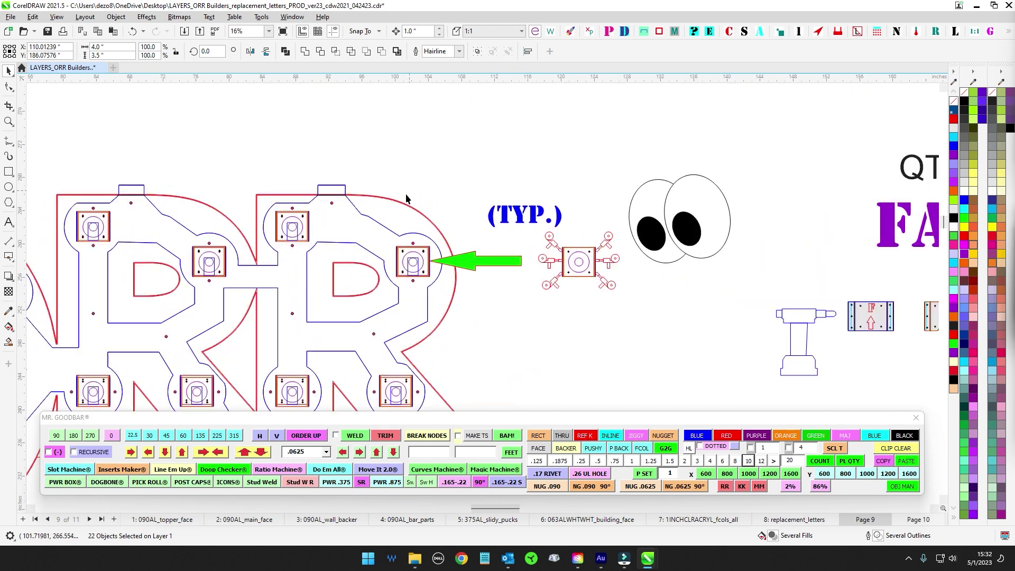
pyautogui.moveTo(397, 359); pyautogui.dragTo(472, 364)
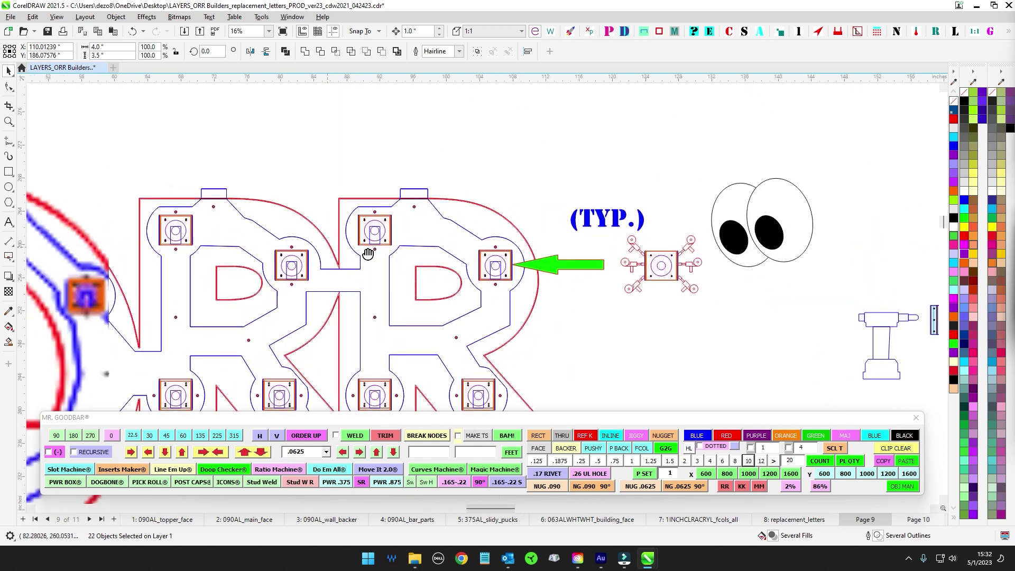
pyautogui.scroll(2, 348, 224)
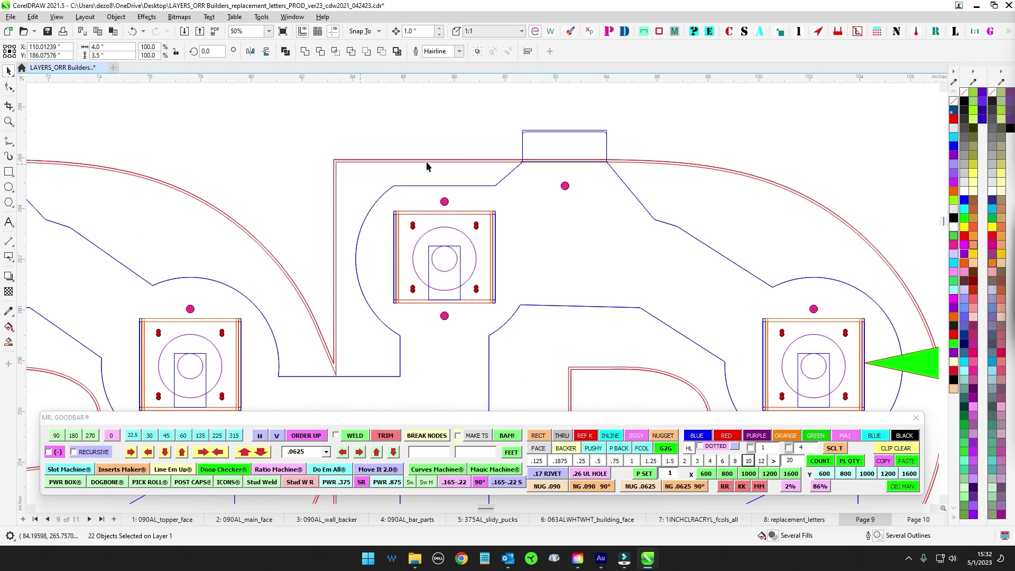
pyautogui.scroll(1, 374, 232)
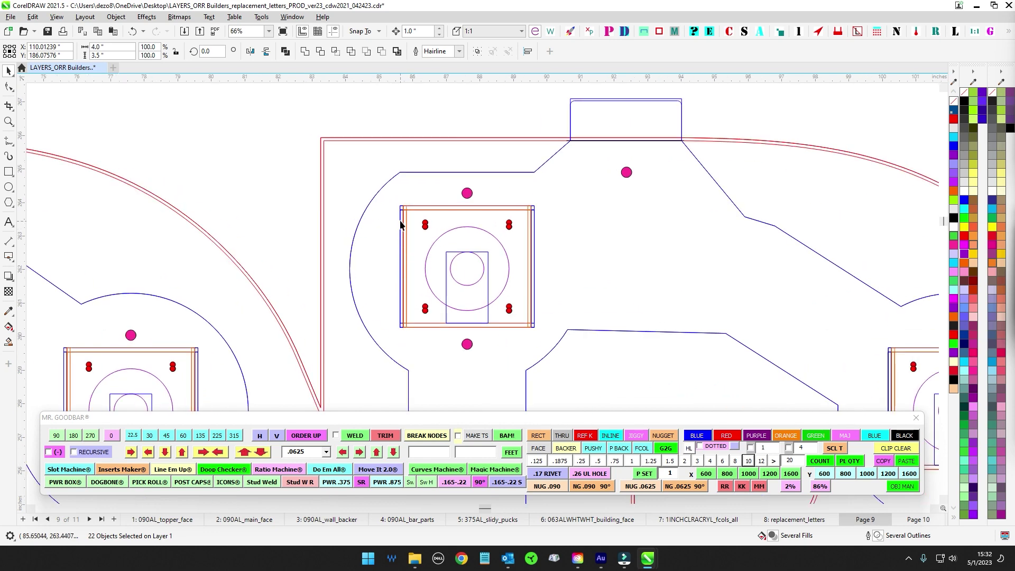
pyautogui.scroll(-3, 364, 274)
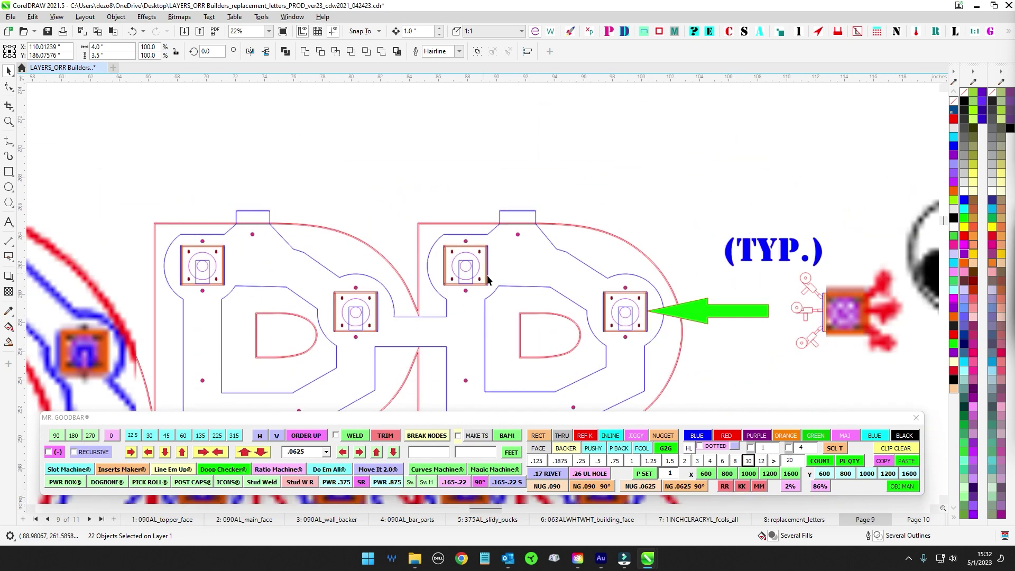
pyautogui.scroll(3, 476, 273)
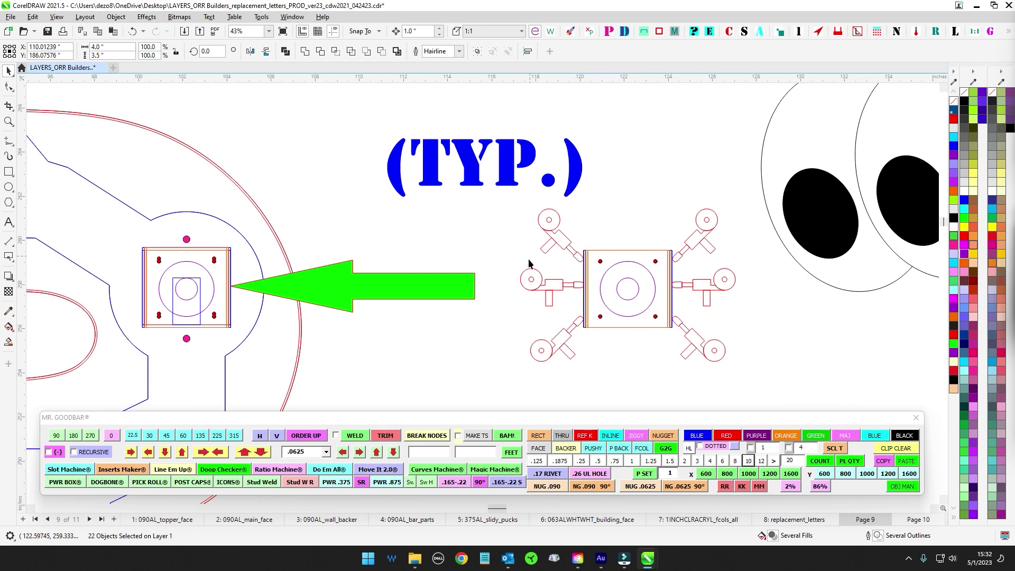
# Step: Review the bracket positions around the O and along both Rs in the full ORR outline layout
pyautogui.scroll(-1, 619, 301)
pyautogui.moveTo(408, 361); pyautogui.dragTo(672, 318)
pyautogui.scroll(-2, 677, 319)
pyautogui.moveTo(498, 252); pyautogui.dragTo(419, 246)
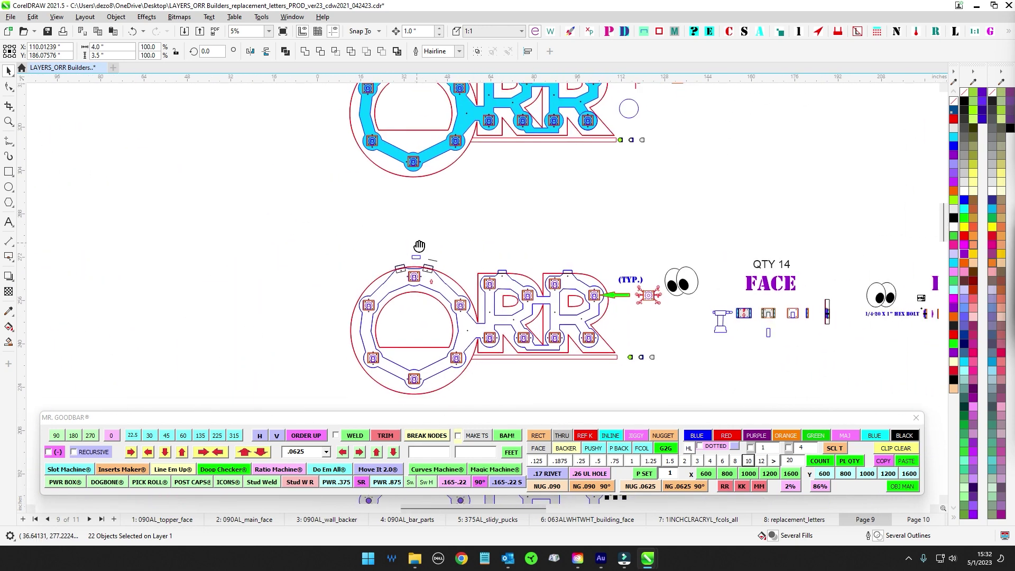
pyautogui.scroll(2, 415, 235)
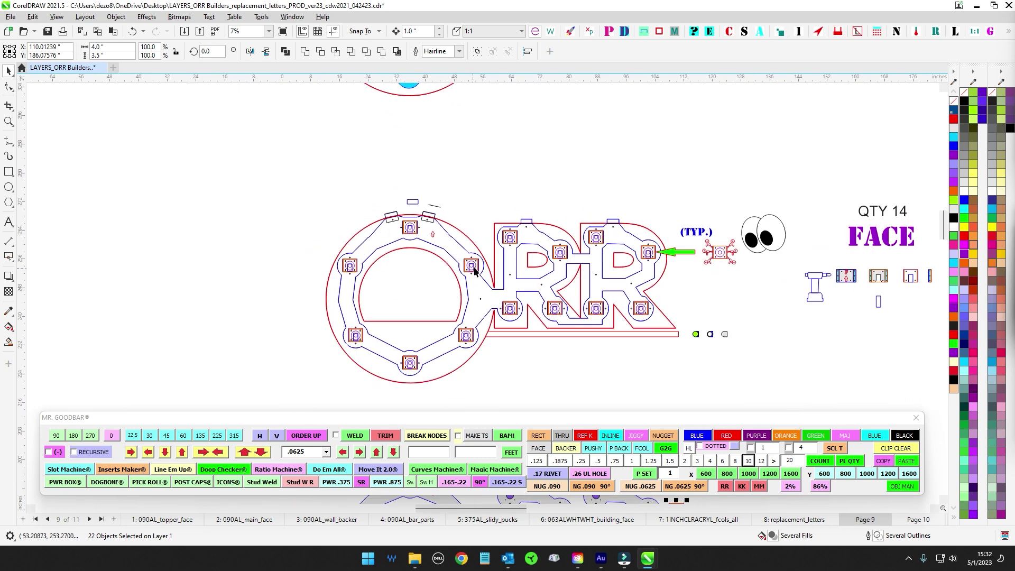
pyautogui.scroll(1, 474, 270)
pyautogui.scroll(-2, 471, 205)
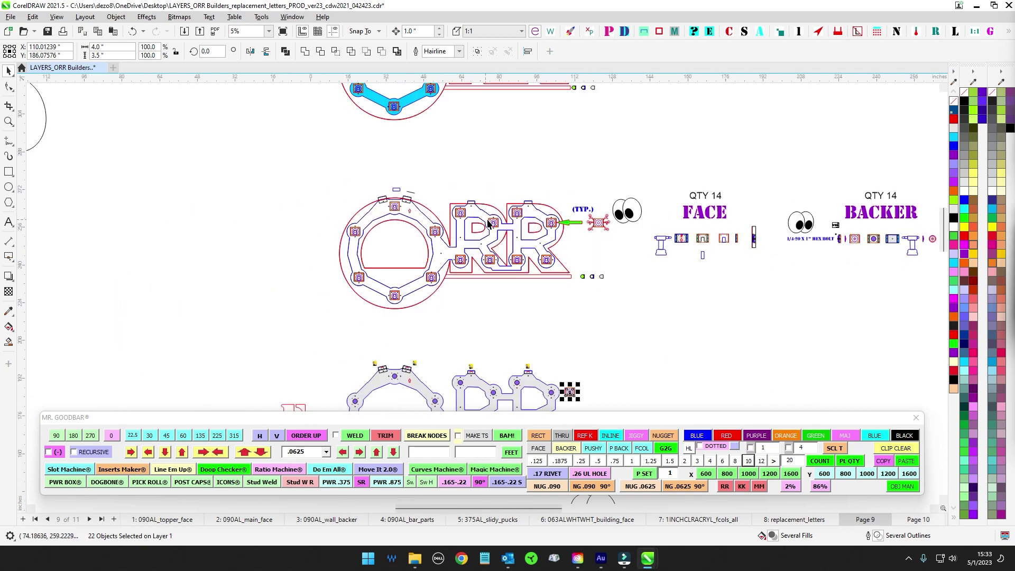
# Step: Inspect the reversed ORR shape's hole pattern and the green arrows marking the 3/16" return holes for the wall backer tabs
pyautogui.scroll(-1, 489, 224)
pyautogui.scroll(-4, 650, 259)
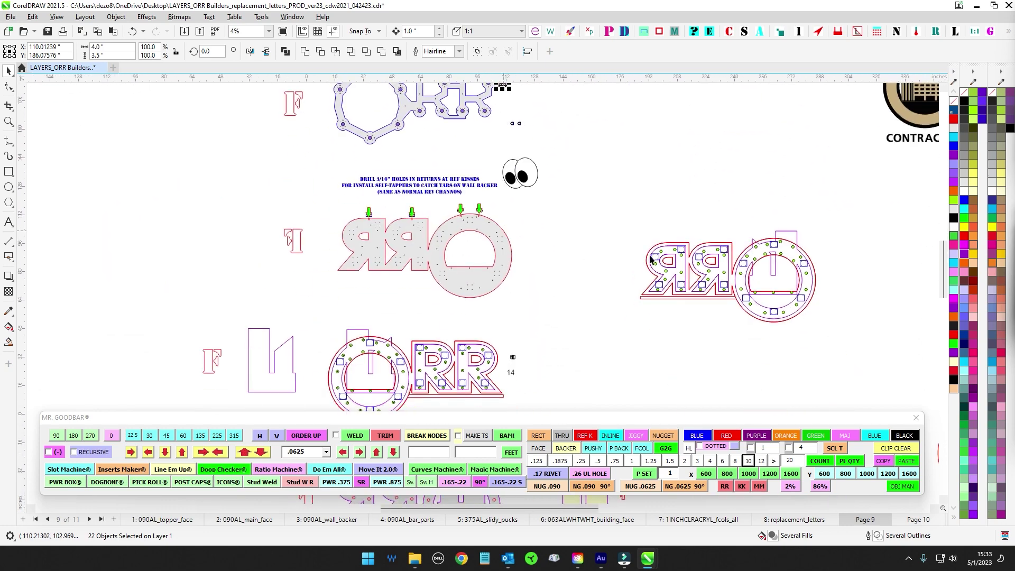
pyautogui.scroll(3, 447, 222)
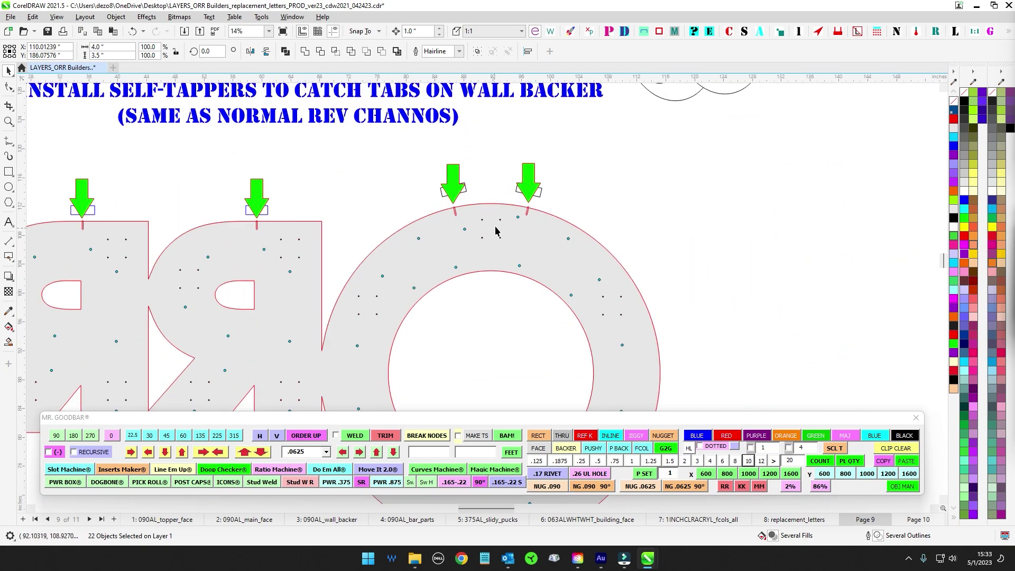
pyautogui.scroll(-3, 491, 236)
pyautogui.scroll(3, 405, 214)
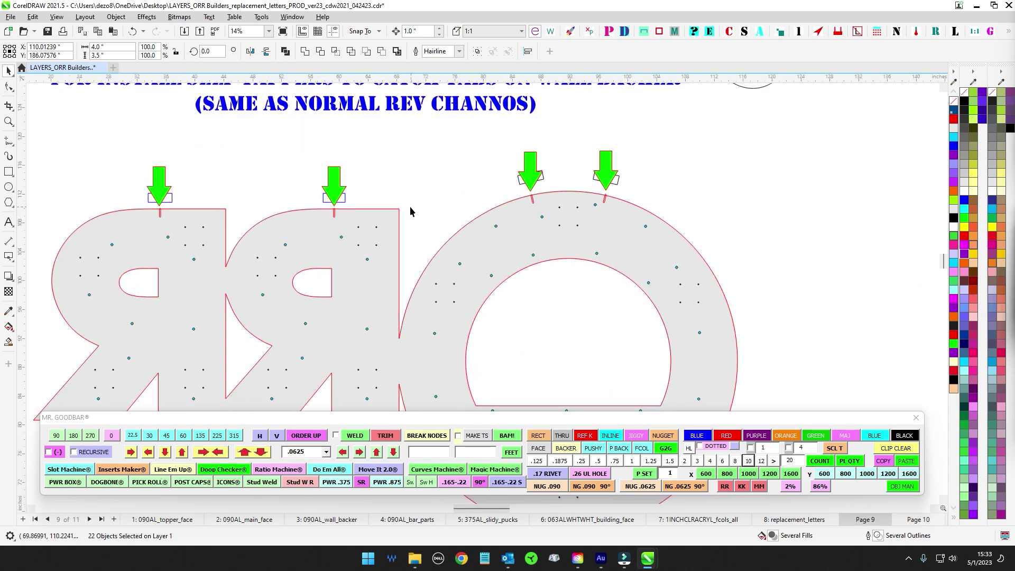
pyautogui.scroll(-4, 405, 316)
pyautogui.scroll(4, 483, 223)
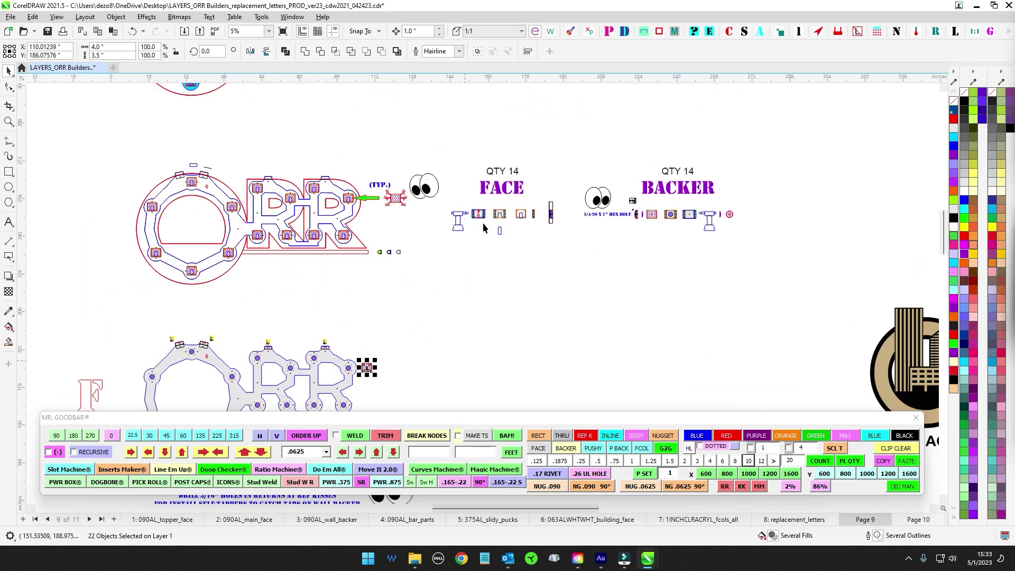
# Step: Compare the bracketed ORR outline with the FACE and BACKER assemblies, focusing on the brackets in both Rs
pyautogui.scroll(-1, 472, 233)
pyautogui.moveTo(323, 267); pyautogui.dragTo(512, 273)
pyautogui.scroll(1, 255, 165)
pyautogui.scroll(-5, 230, 182)
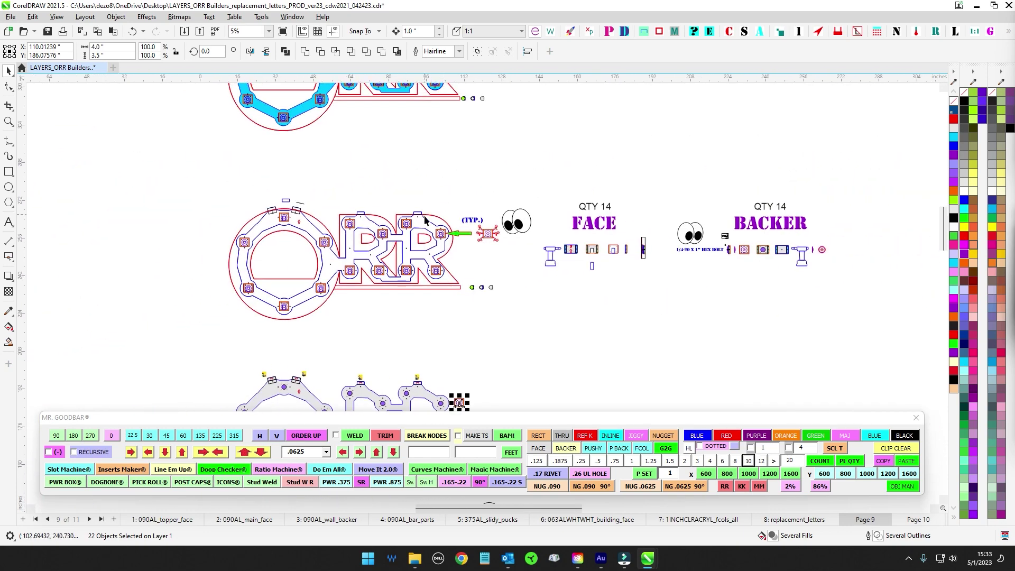
pyautogui.scroll(2, 424, 219)
pyautogui.scroll(2, 459, 240)
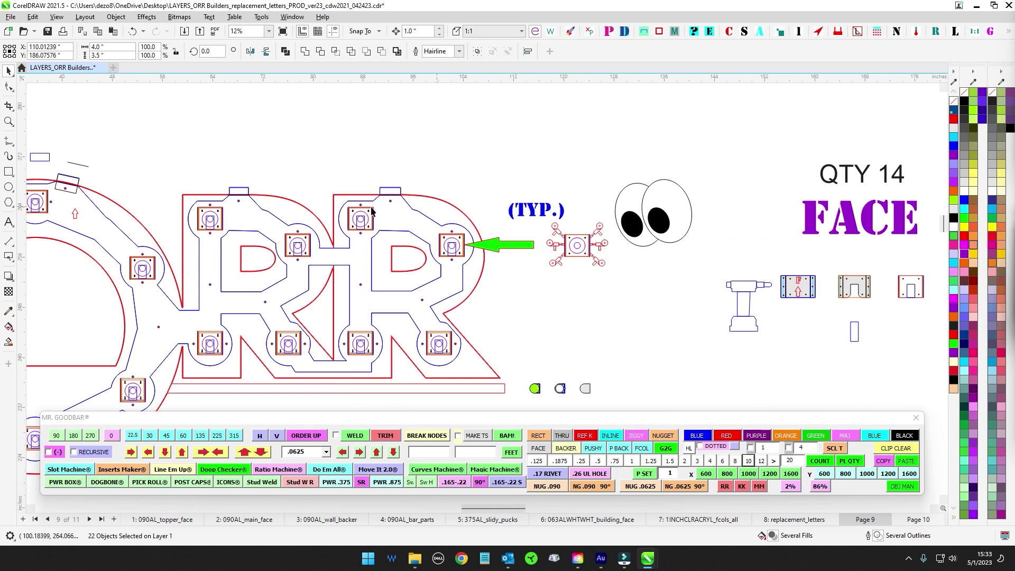
pyautogui.scroll(-2, 493, 337)
# Step: Check the 050 aluminum strip notes beside the layouts and the return-drilling note above the reversed ORR shape
pyautogui.moveTo(270, 344); pyautogui.dragTo(503, 259)
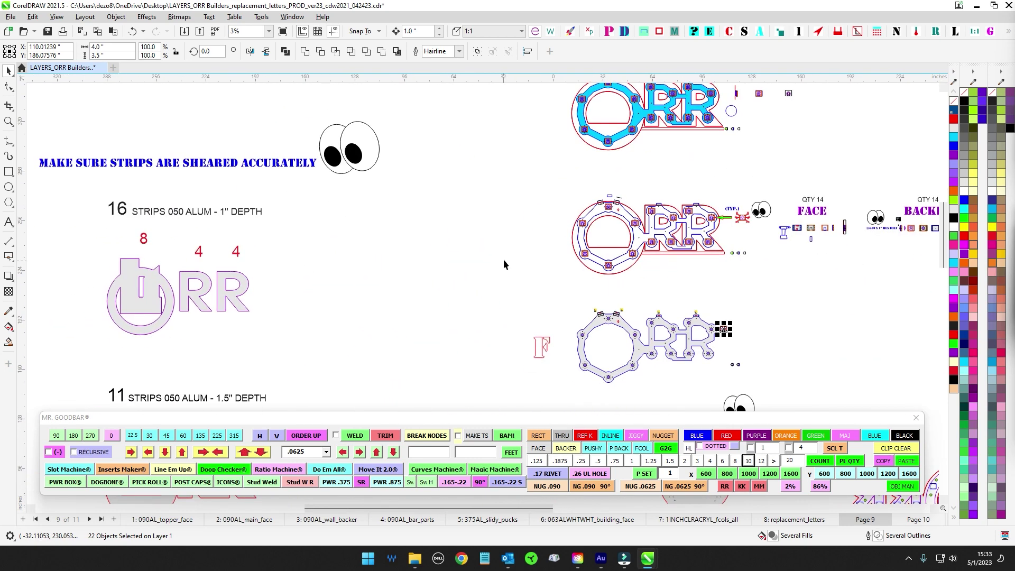
pyautogui.moveTo(339, 272); pyautogui.dragTo(439, 248)
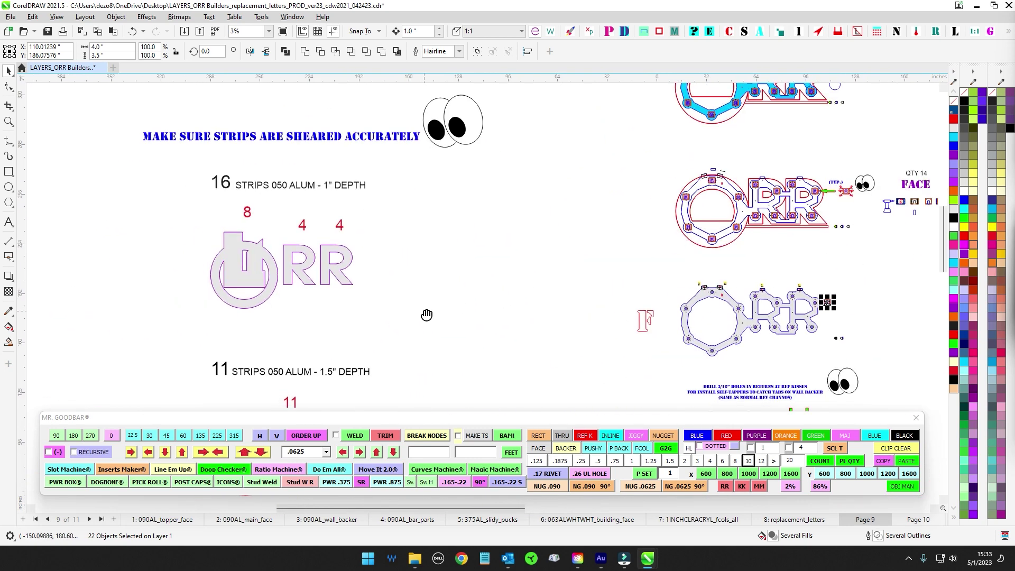
pyautogui.moveTo(430, 315); pyautogui.dragTo(435, 170)
pyautogui.moveTo(829, 276); pyautogui.dragTo(597, 254)
pyautogui.scroll(2, 596, 258)
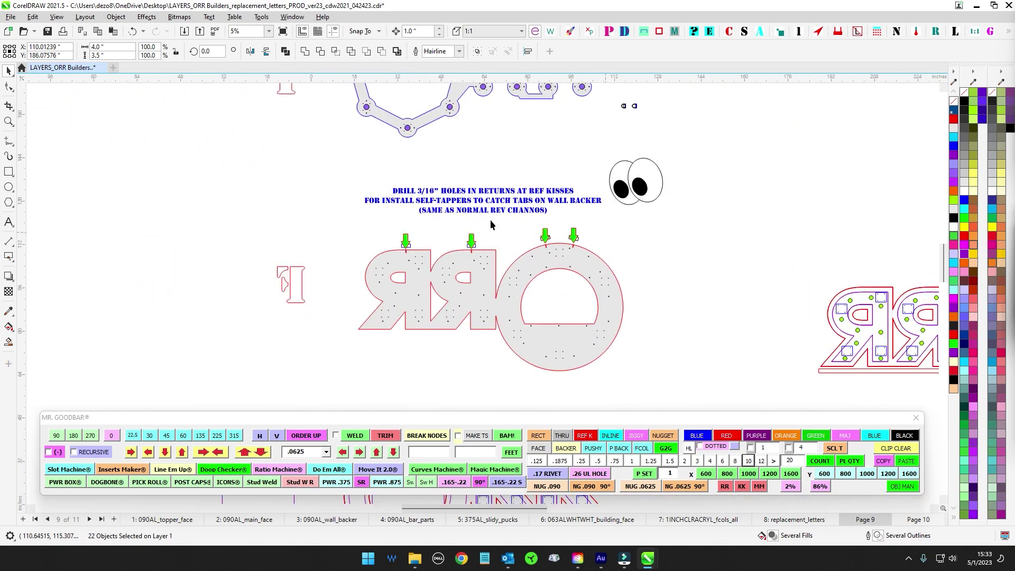
pyautogui.scroll(-3, 595, 259)
pyautogui.moveTo(649, 97); pyautogui.dragTo(560, 248)
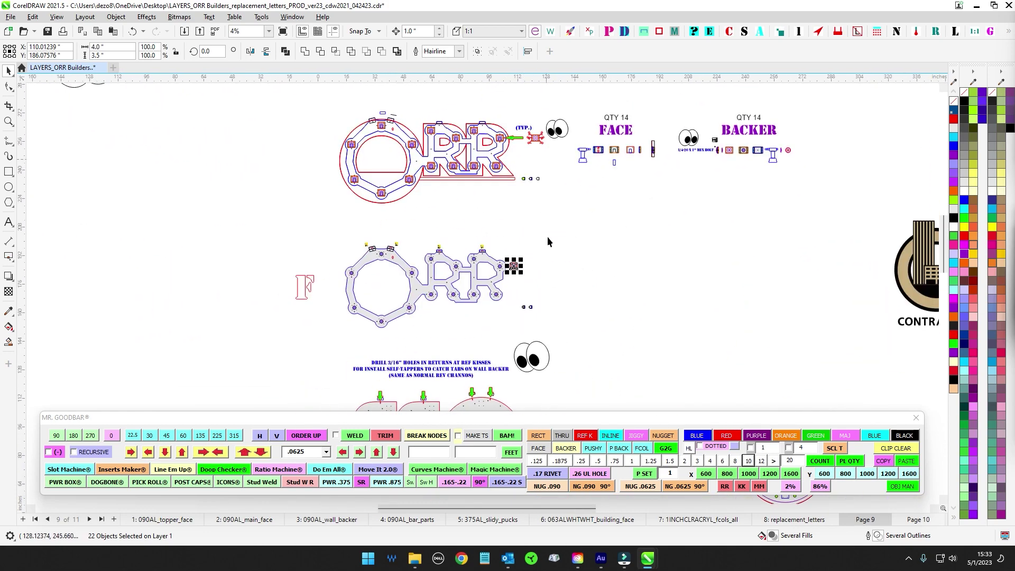
# Step: Examine the 1.5" depth and 1" depth strip callouts together with the ORR shapes beneath them
pyautogui.scroll(-2, 546, 236)
pyautogui.moveTo(301, 289); pyautogui.dragTo(559, 197)
pyautogui.scroll(1, 272, 225)
pyautogui.scroll(1, 360, 204)
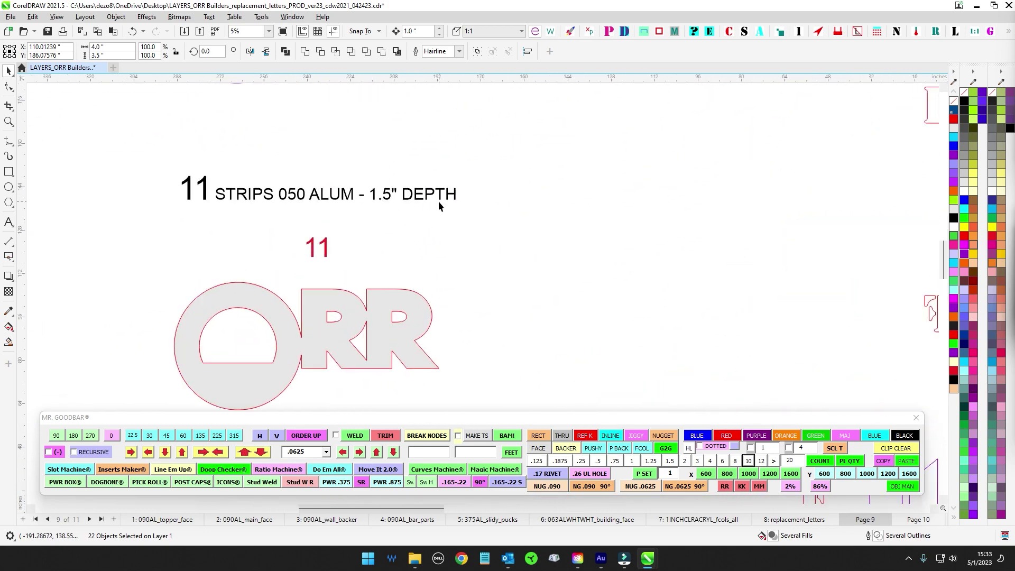
pyautogui.scroll(-1, 439, 206)
pyautogui.moveTo(434, 218); pyautogui.dragTo(430, 360)
pyautogui.scroll(1, 373, 194)
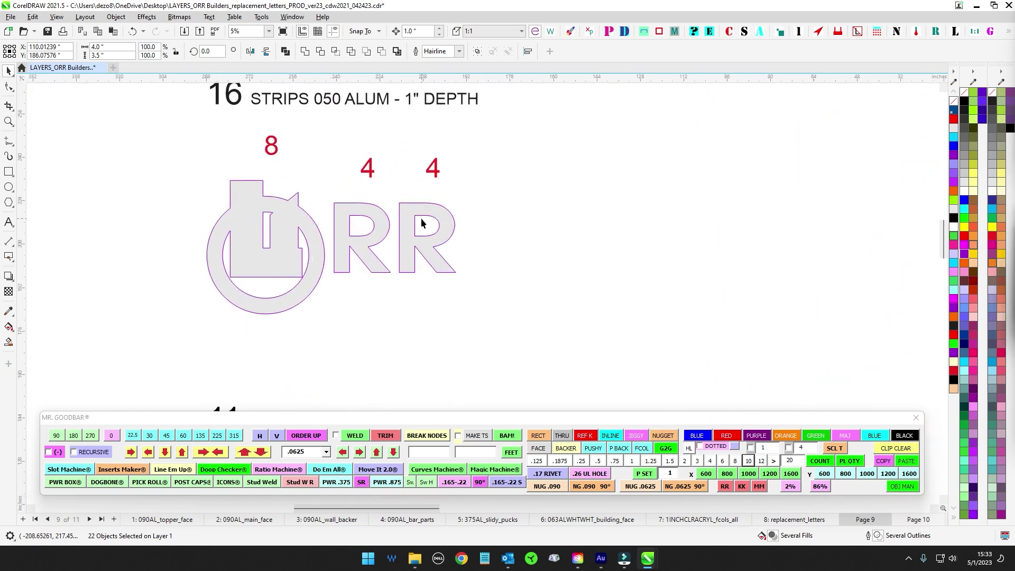
# Step: Select the black backing shape of the ORR Builders color logo, nudge it down 1 inch and deselect it
pyautogui.scroll(-3, 421, 223)
pyautogui.scroll(4, 627, 242)
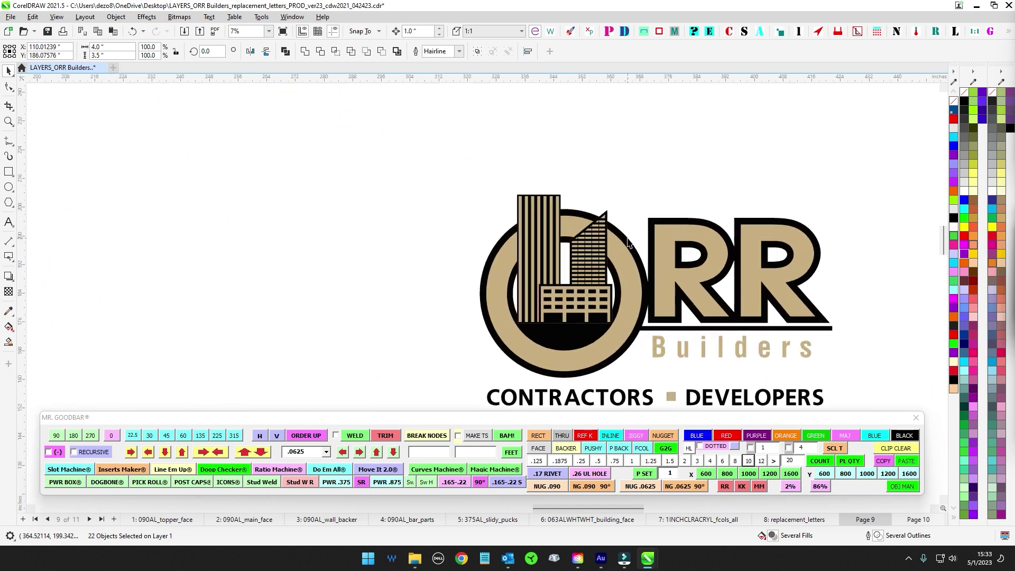
pyautogui.moveTo(627, 242); pyautogui.dragTo(437, 195)
pyautogui.click(436, 194)
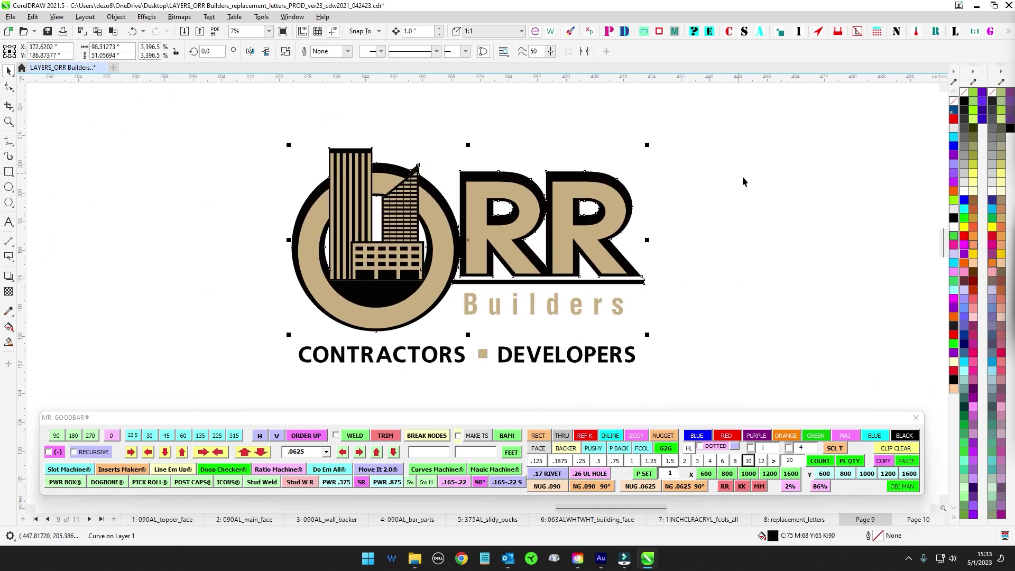
pyautogui.press('Down')
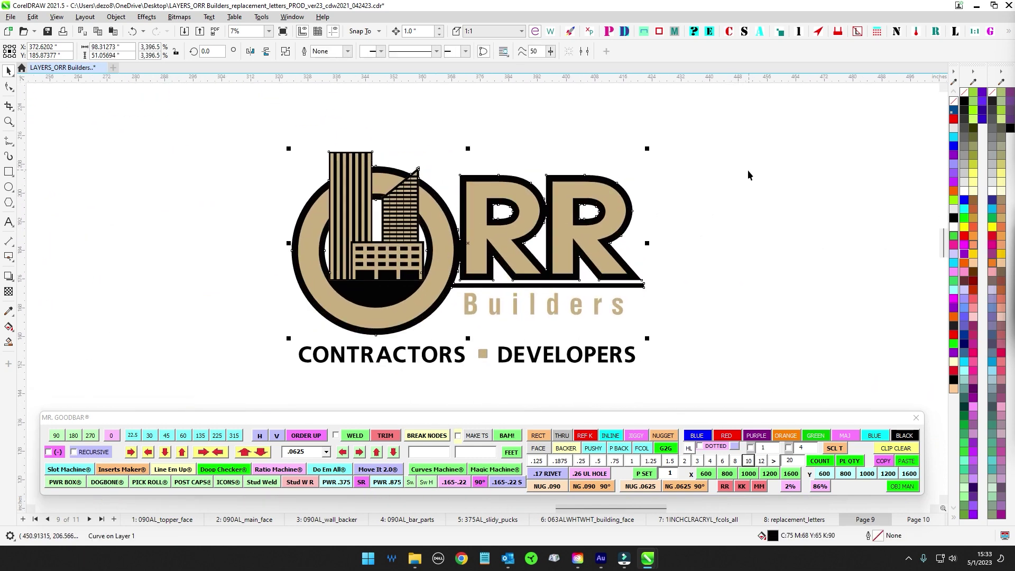
pyautogui.click(742, 173)
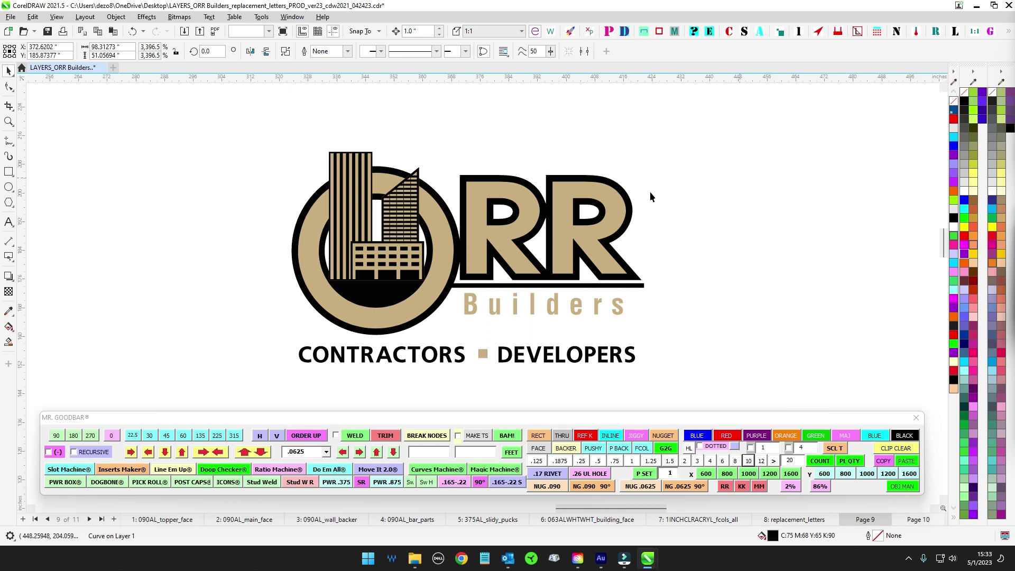
# Step: Select the color logo's tan face shape and nudge it up and back down
pyautogui.click(598, 192)
pyautogui.press('Up')
pyautogui.press('Down')
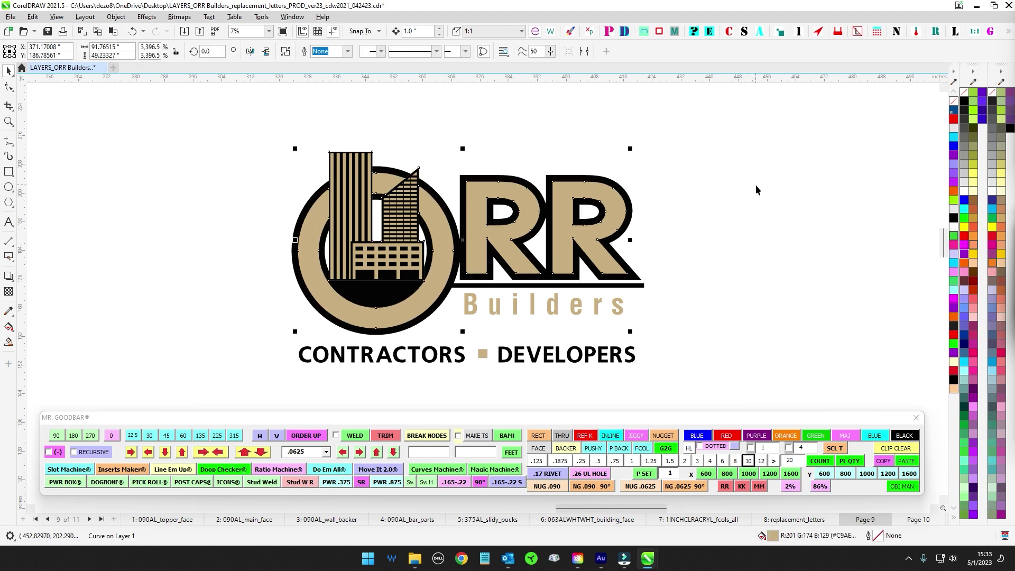
# Step: Select the blue MAKE SURE STRIPS ARE SHEARED ACCURATELY note above the 1" depth strip callout
pyautogui.scroll(-3, 751, 188)
pyautogui.scroll(-3, 737, 243)
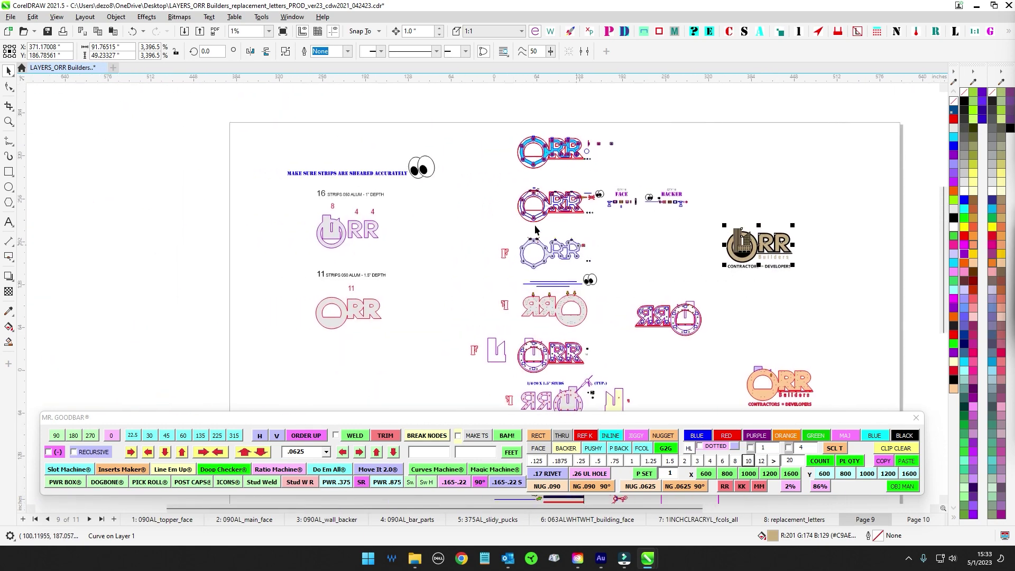
pyautogui.scroll(4, 401, 207)
pyautogui.scroll(-1, 373, 200)
pyautogui.moveTo(373, 200); pyautogui.dragTo(456, 210)
pyautogui.moveTo(238, 136); pyautogui.dragTo(530, 176)
pyautogui.scroll(2, 460, 131)
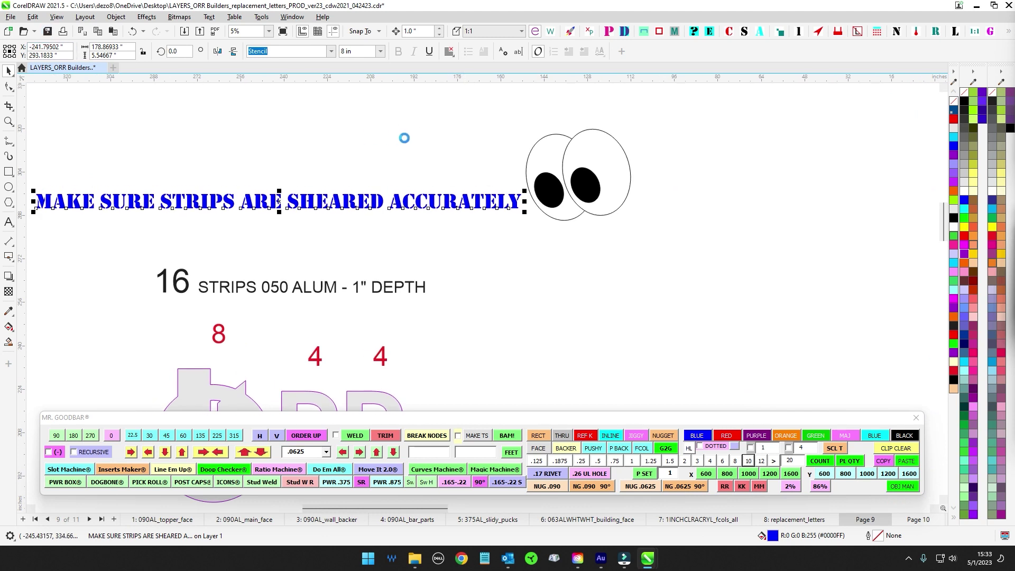
# Step: Read the strip counts for the 1" depth letters and the 1.5" depth ORR shape below the shearing note
pyautogui.scroll(1, 412, 169)
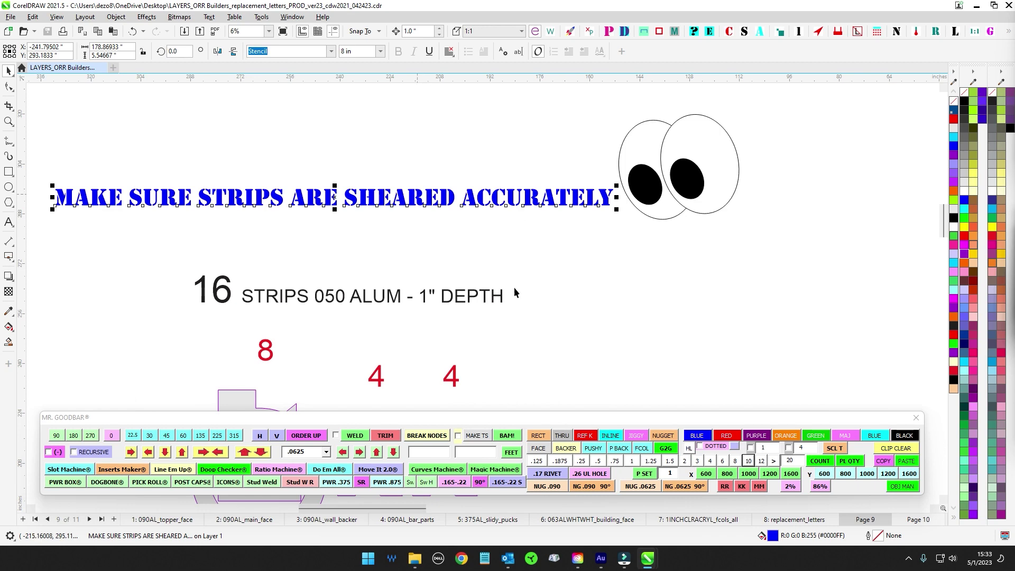
pyautogui.moveTo(528, 293); pyautogui.dragTo(502, 223)
pyautogui.scroll(-1, 502, 223)
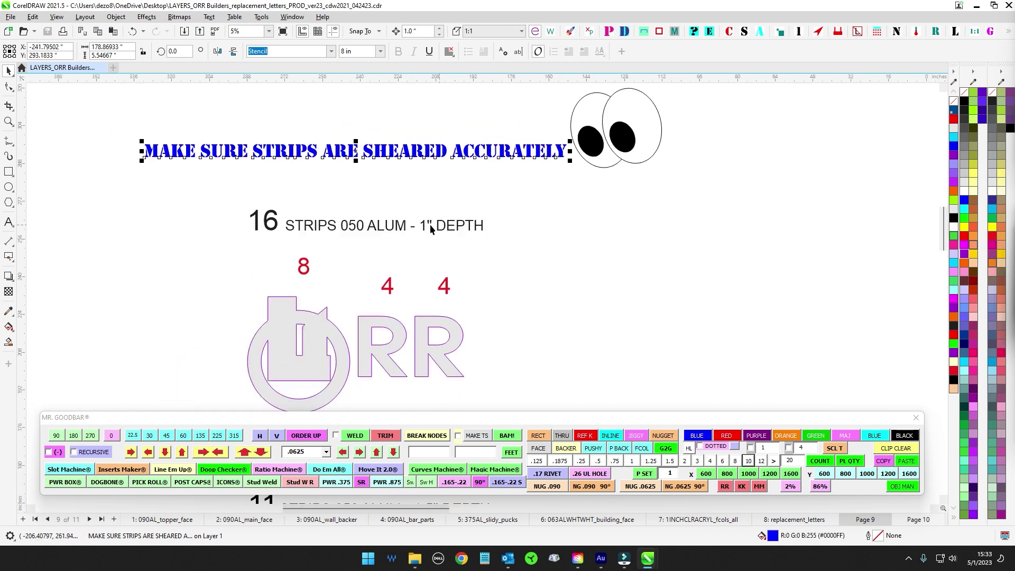
pyautogui.scroll(-2, 454, 274)
pyautogui.scroll(1, 465, 322)
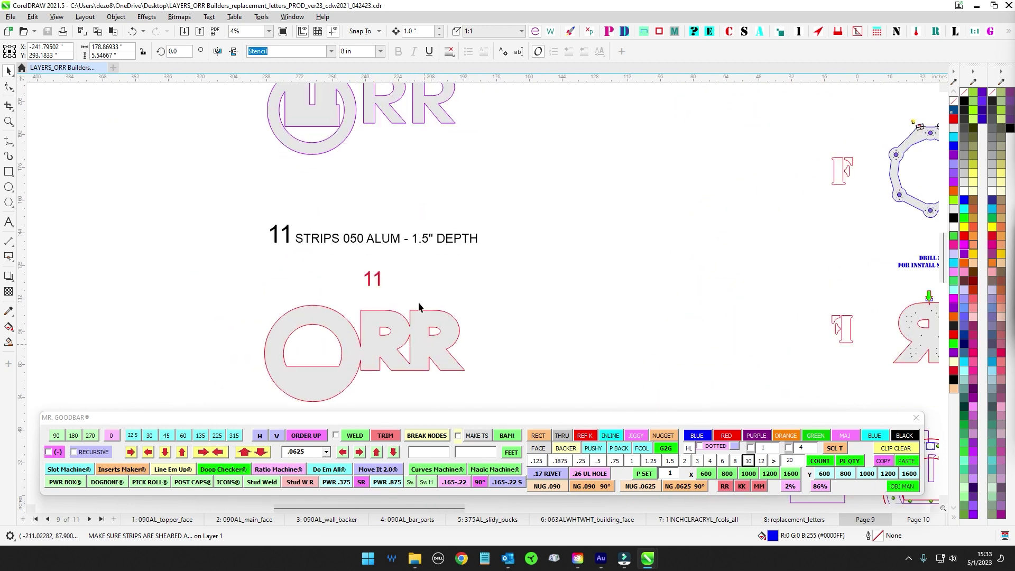
pyautogui.scroll(1, 444, 258)
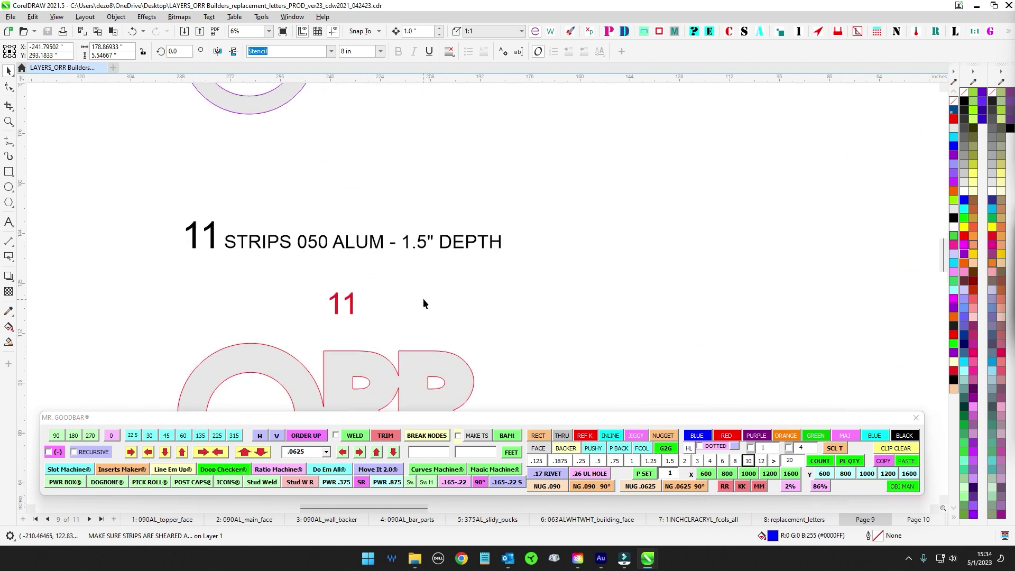
# Step: Select the grey ORR shape under the 1.5" depth strip callout and compare it with the 1" depth callout
pyautogui.scroll(-1, 422, 299)
pyautogui.moveTo(255, 311); pyautogui.dragTo(516, 372)
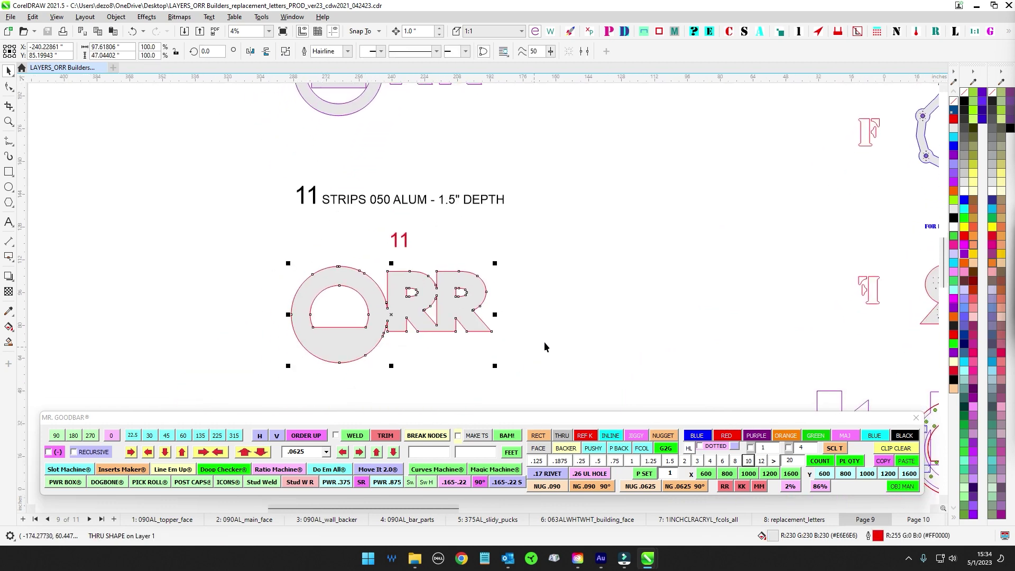
pyautogui.scroll(5, 446, 211)
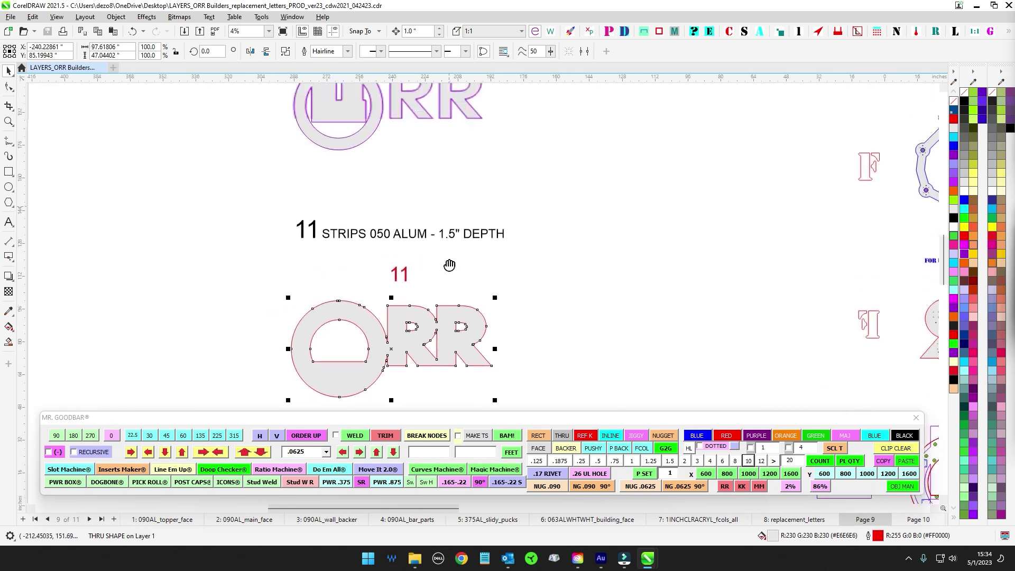
pyautogui.scroll(1, 254, 170)
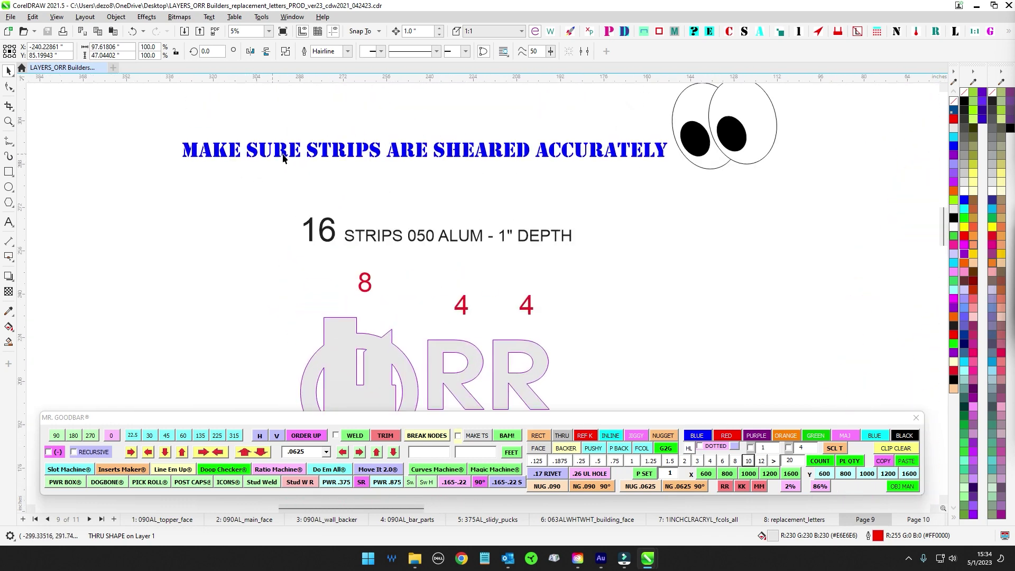
# Step: Examine the strip counts above the 1" depth letters and the outlines of the two R shapes
pyautogui.scroll(-1, 584, 222)
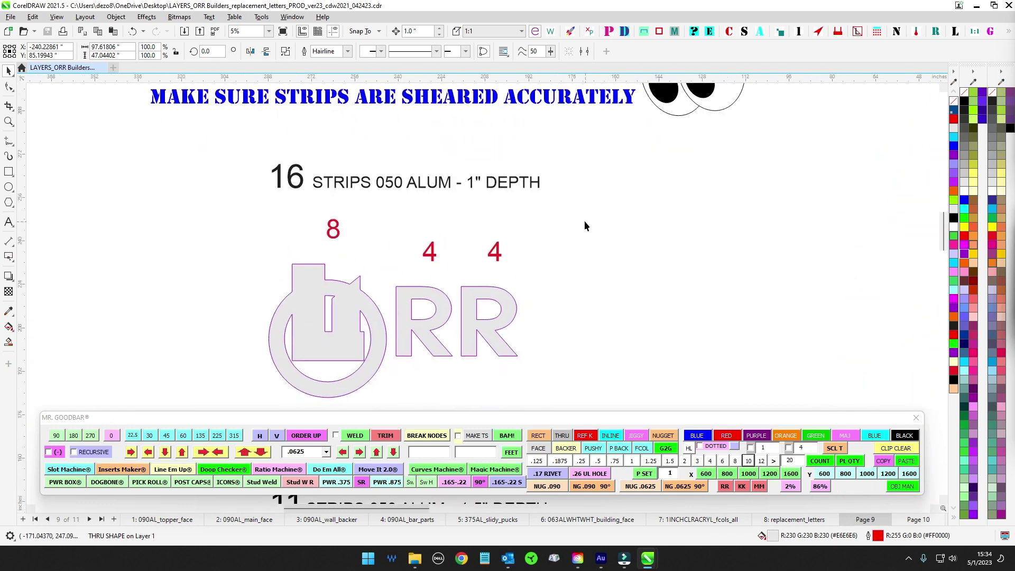
pyautogui.scroll(1, 474, 182)
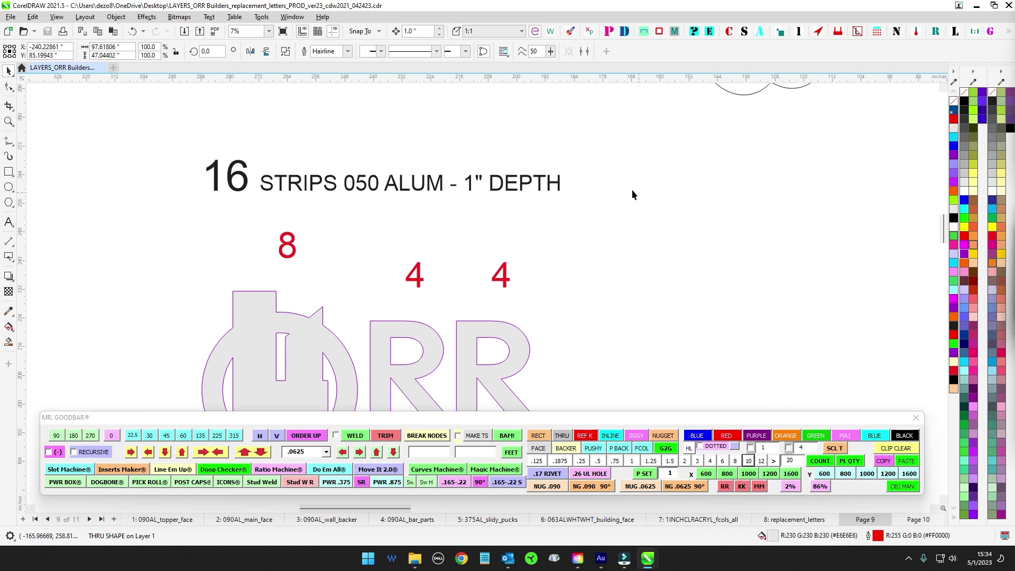
pyautogui.scroll(-1, 634, 184)
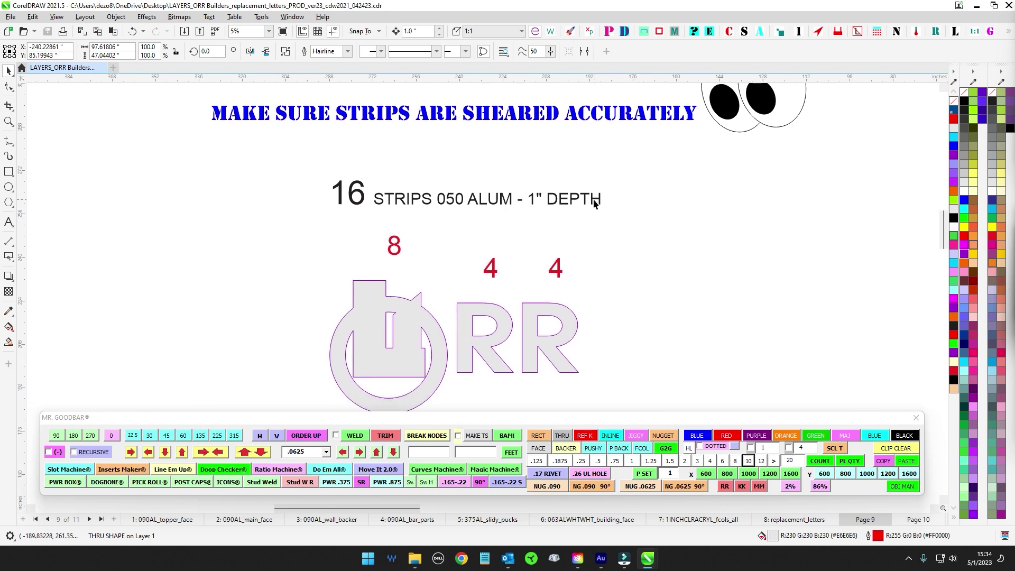
pyautogui.scroll(1, 503, 208)
pyautogui.scroll(-2, 572, 200)
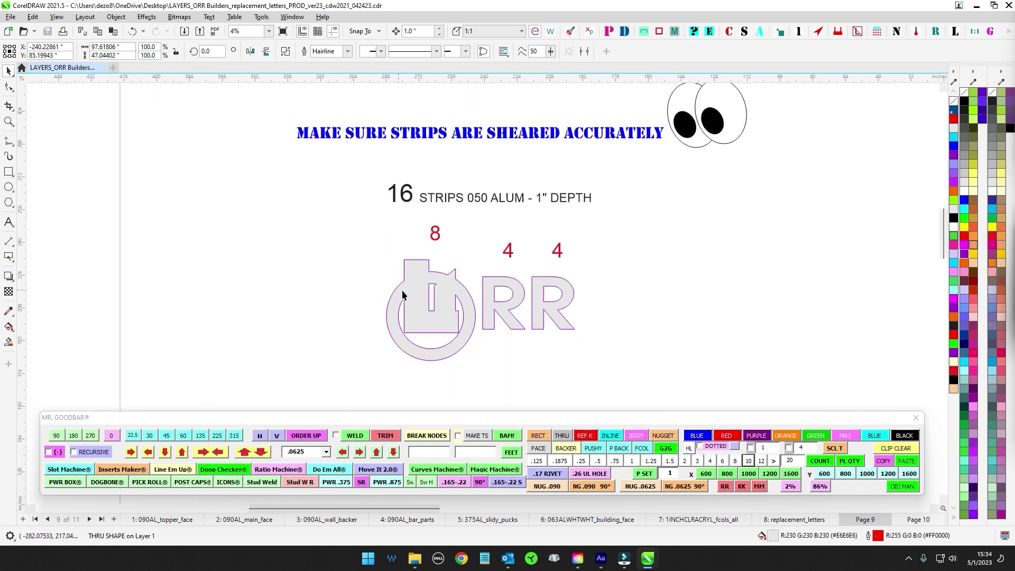
pyautogui.scroll(-1, 599, 283)
pyautogui.scroll(3, 507, 216)
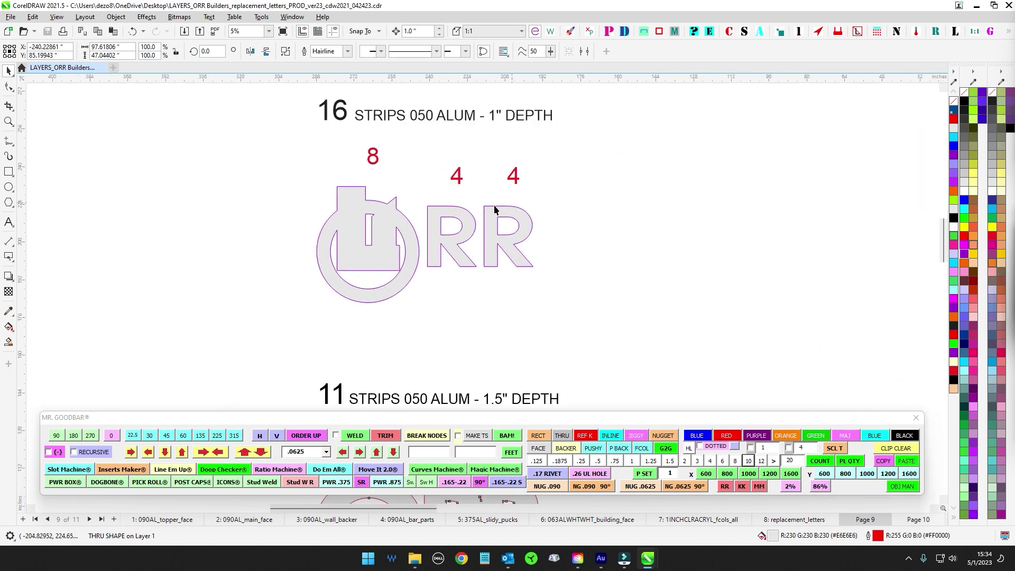
pyautogui.scroll(3, 534, 279)
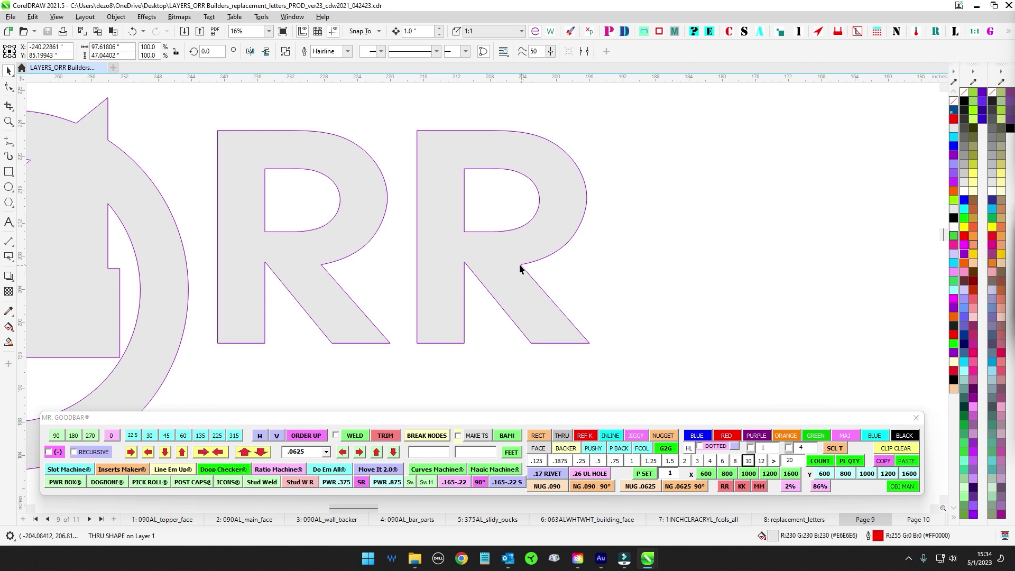
pyautogui.scroll(-3, 534, 264)
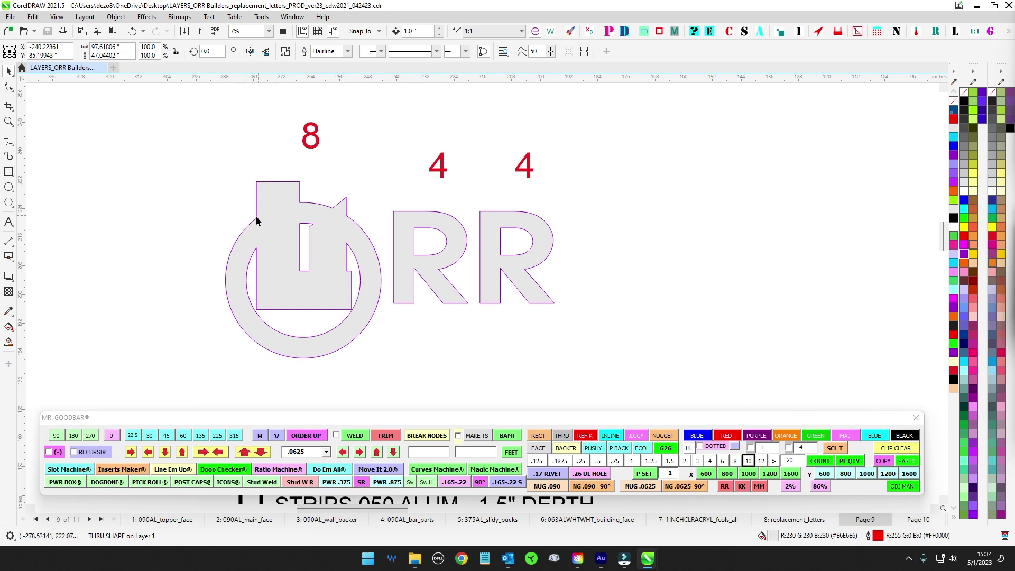
# Step: Select the three grey shapes under the 1" depth strip callout and compare them with the color logo
pyautogui.scroll(-1, 251, 221)
pyautogui.moveTo(175, 174); pyautogui.dragTo(510, 333)
pyautogui.scroll(-2, 522, 331)
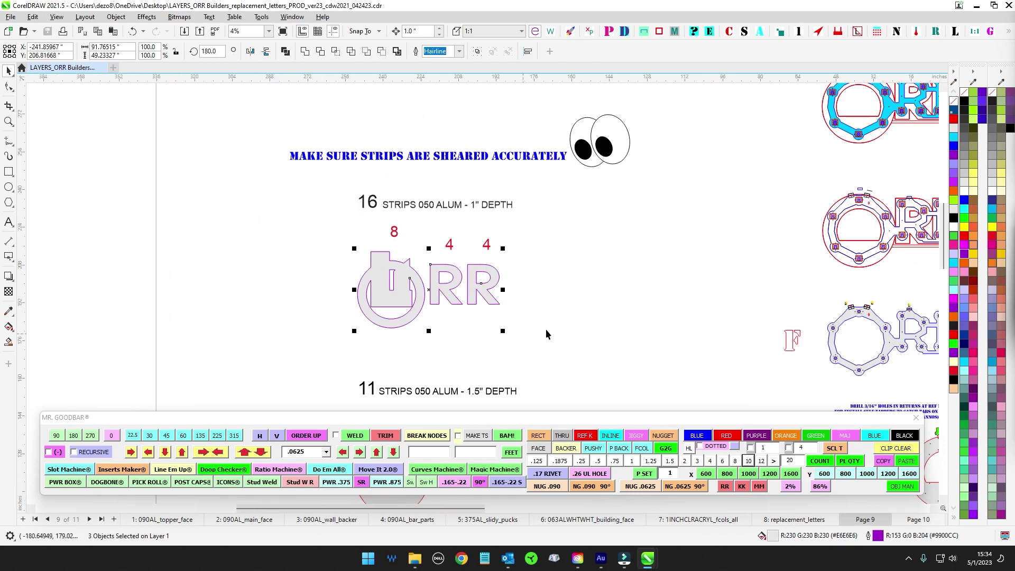
pyautogui.hscroll(5, 545, 333)
pyautogui.scroll(2, 478, 254)
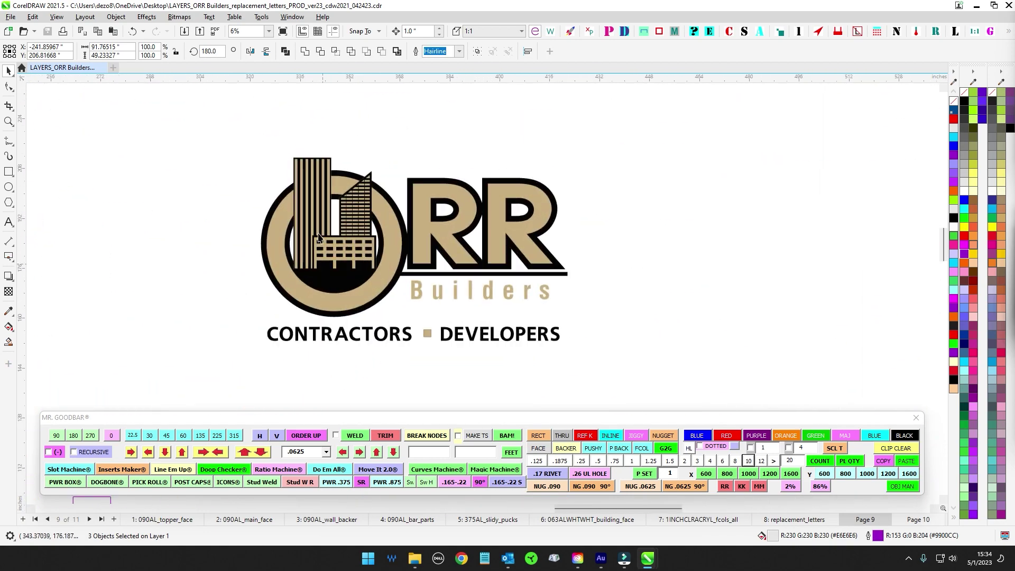
pyautogui.scroll(-3, 319, 238)
pyautogui.moveTo(319, 237); pyautogui.dragTo(489, 305)
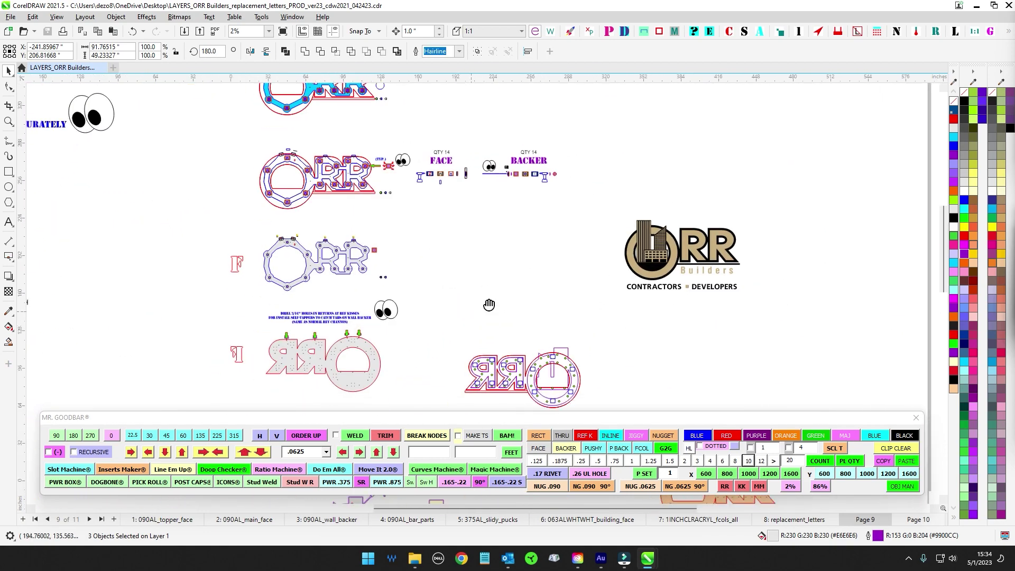
# Step: Select the grey ORR shape under the 1.5" depth callout and compare it with the production layouts beside it
pyautogui.hscroll(-5, 489, 305)
pyautogui.scroll(-2, 489, 305)
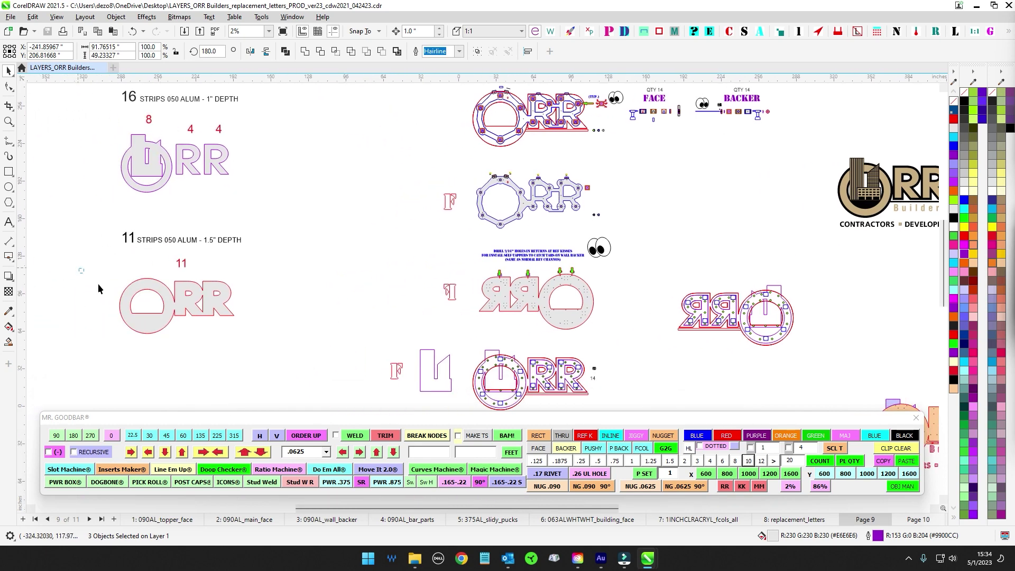
pyautogui.moveTo(79, 268); pyautogui.dragTo(258, 350)
pyautogui.scroll(2, 191, 228)
pyautogui.scroll(-2, 370, 313)
pyautogui.moveTo(520, 329); pyautogui.dragTo(218, 227)
pyautogui.scroll(2, 352, 218)
pyautogui.scroll(-2, 376, 290)
pyautogui.moveTo(345, 185); pyautogui.dragTo(315, 271)
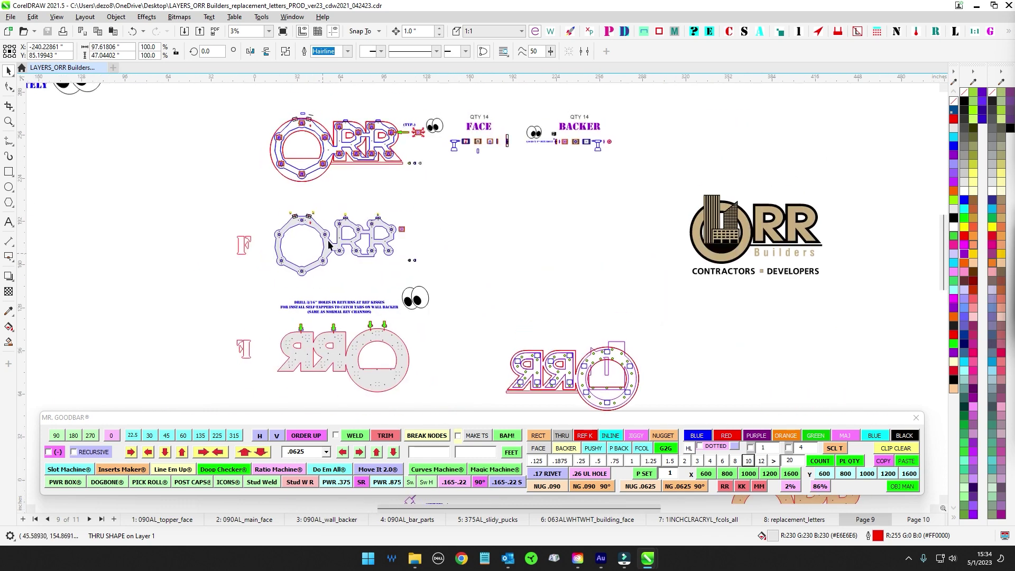
# Step: Select the grey wall backer shape and inspect its tabs and bracket hole positions around the RR
pyautogui.scroll(2, 328, 244)
pyautogui.scroll(2, 421, 232)
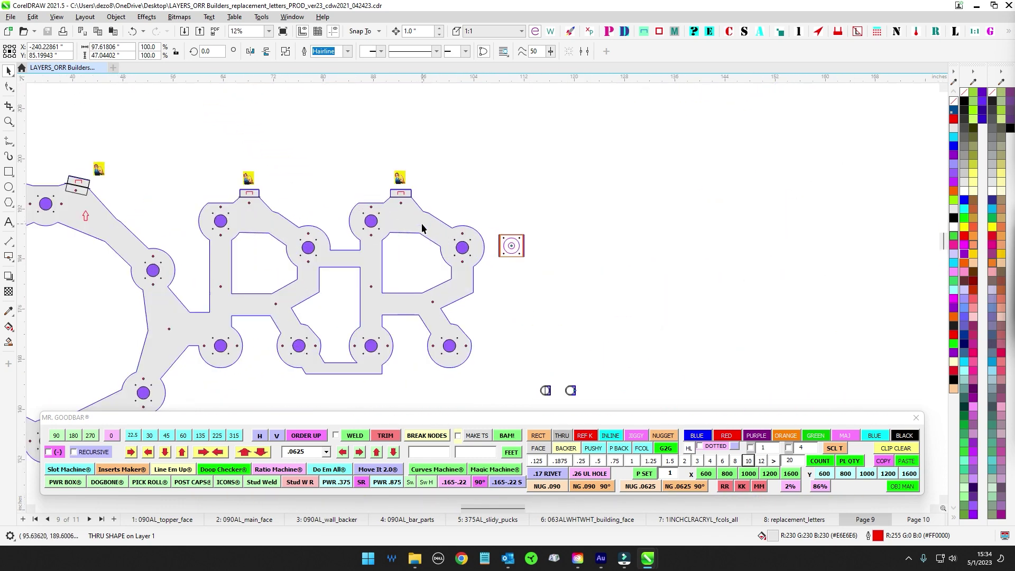
pyautogui.scroll(2, 421, 229)
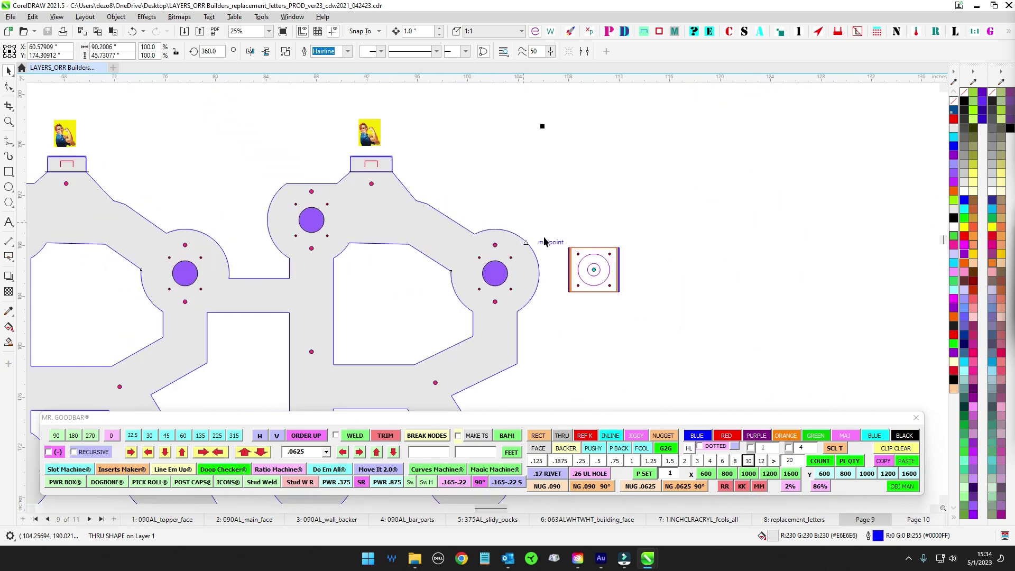
pyautogui.scroll(-2, 533, 360)
pyautogui.moveTo(533, 359); pyautogui.dragTo(580, 314)
# Step: Check the 1.5" depth strip callout against the wall backer and clear the selection
pyautogui.scroll(-3, 582, 274)
pyautogui.hscroll(-4, 576, 312)
pyautogui.moveTo(314, 343); pyautogui.dragTo(458, 237)
pyautogui.scroll(2, 457, 248)
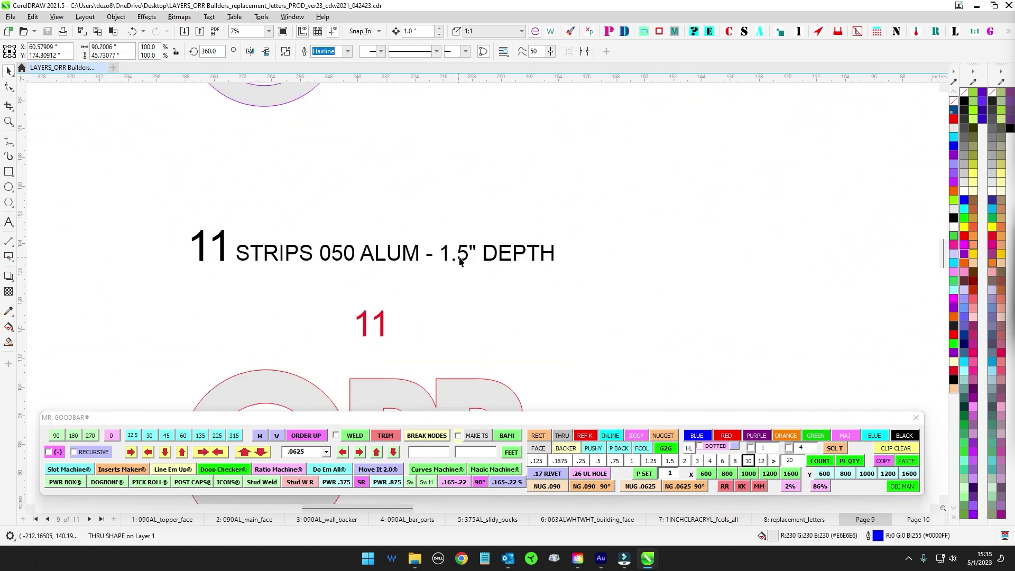
pyautogui.scroll(-2, 465, 265)
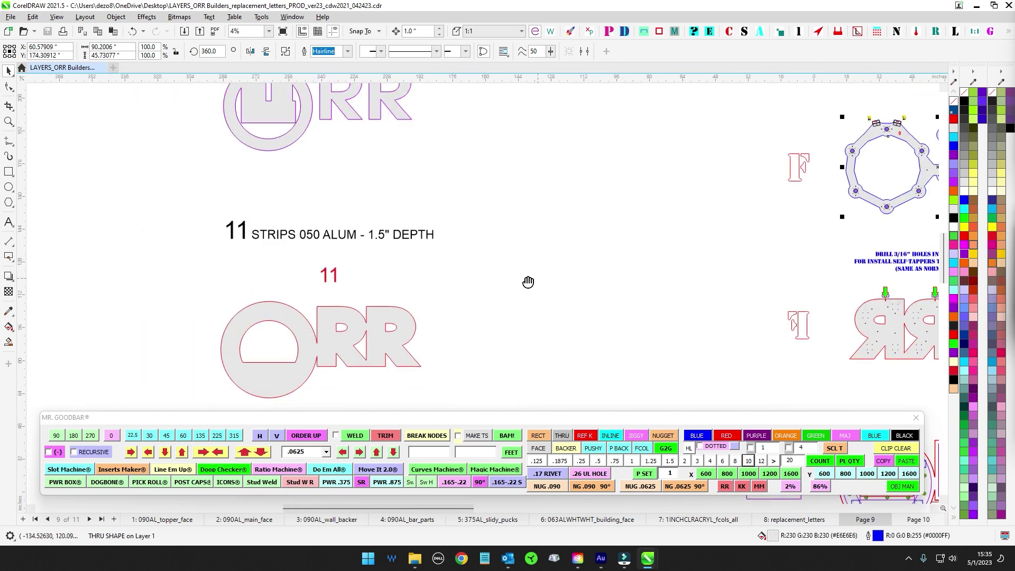
pyautogui.hscroll(5, 668, 224)
pyautogui.scroll(1, 671, 238)
pyautogui.press('Escape')
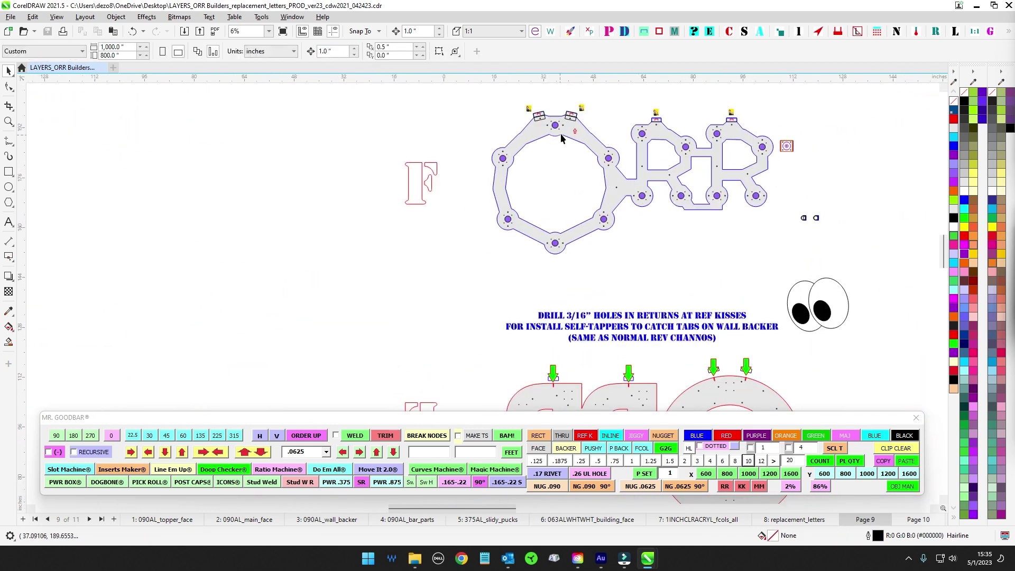
# Step: Read the 050 aluminum 1.5" depth strip callout and compare it with the production layouts
pyautogui.scroll(-3, 566, 182)
pyautogui.hscroll(-5, 482, 197)
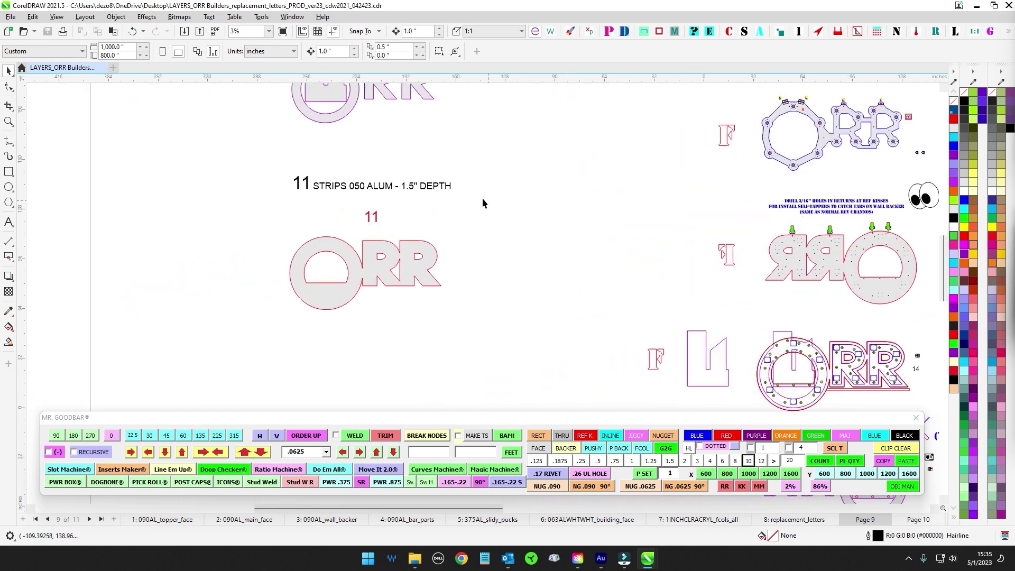
pyautogui.scroll(5, 482, 197)
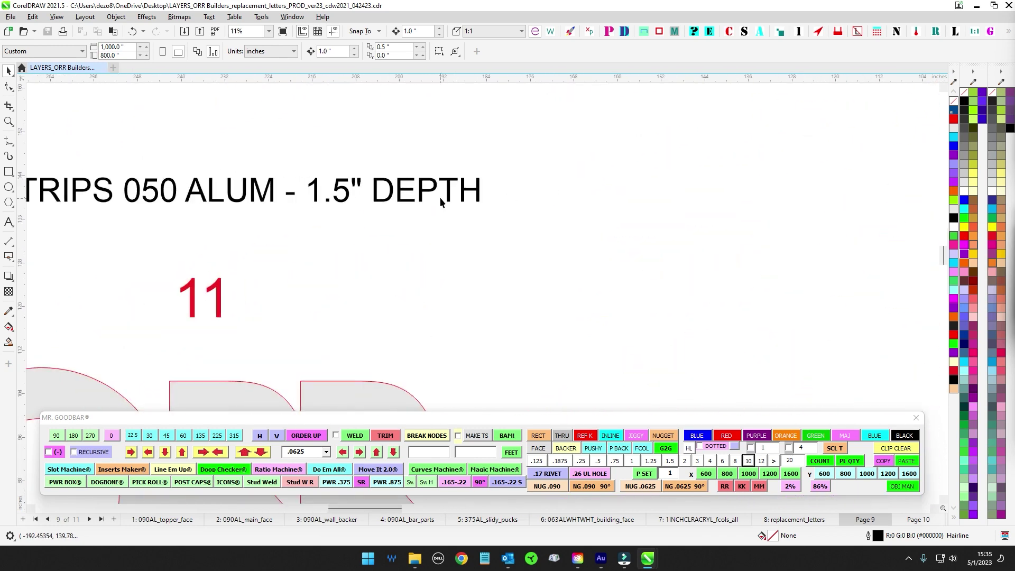
pyautogui.scroll(-6, 449, 211)
pyautogui.hscroll(-2, 602, 263)
pyautogui.scroll(-2, 602, 263)
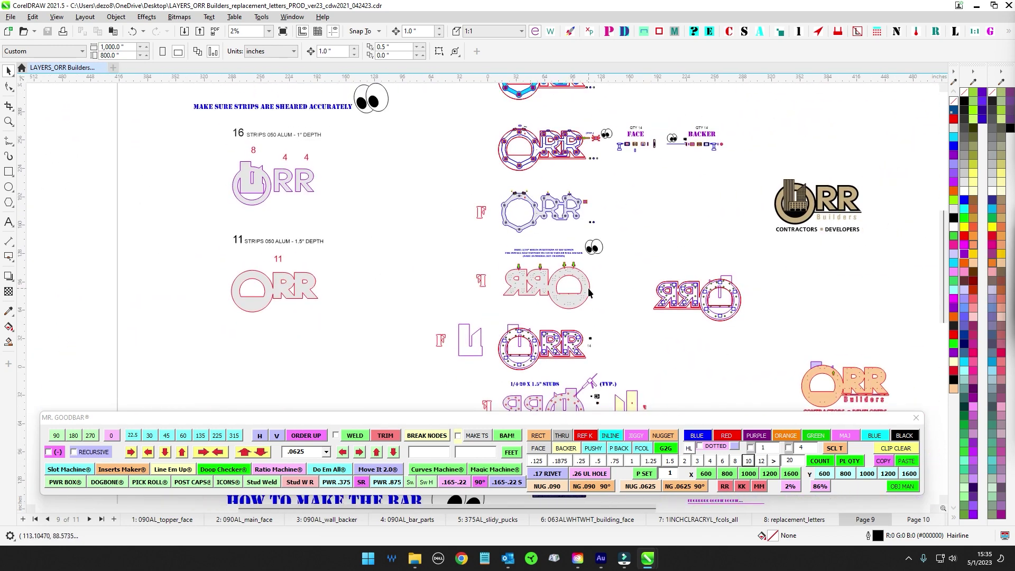
pyautogui.scroll(5, 300, 233)
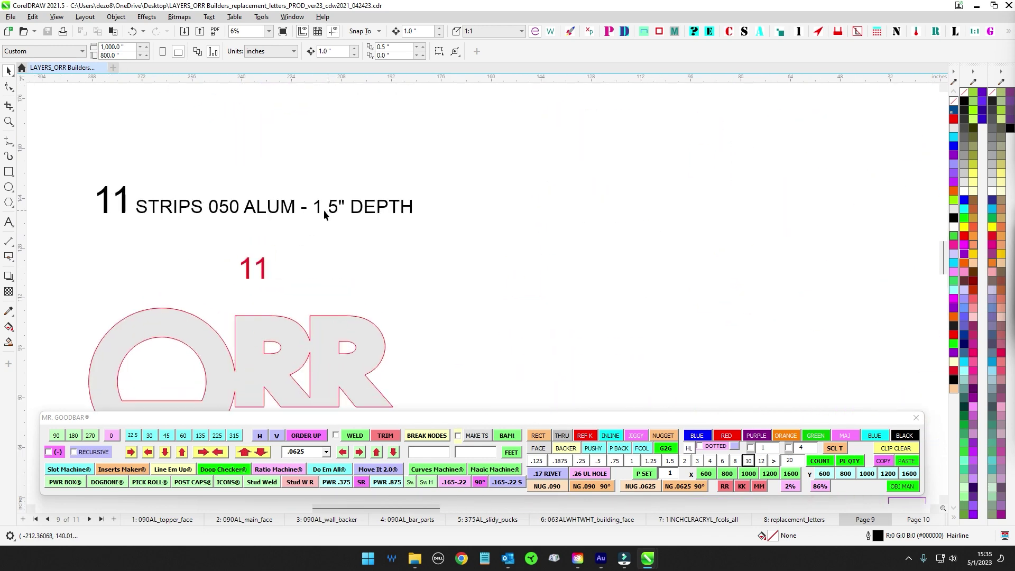
pyautogui.scroll(3, 344, 212)
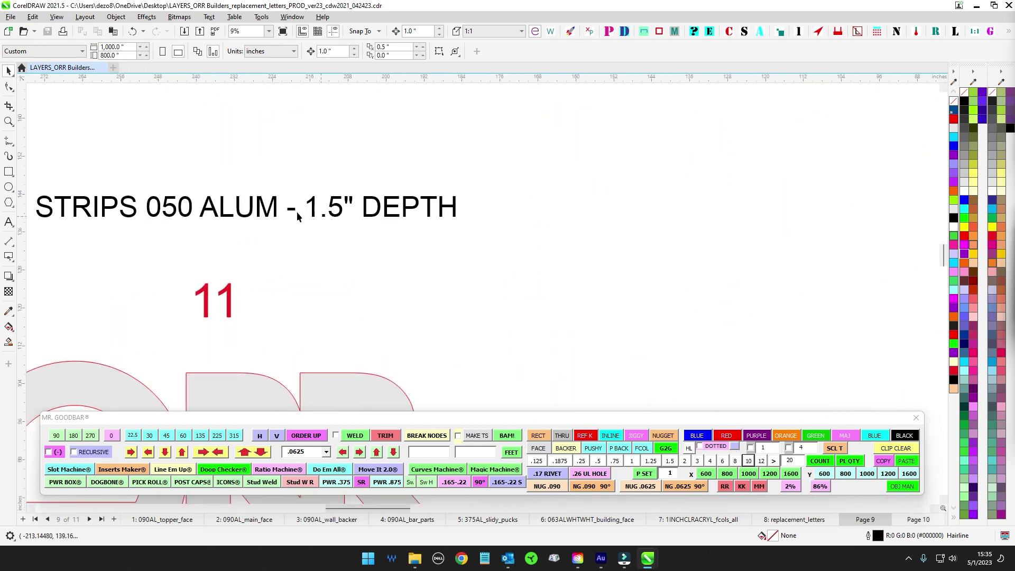
pyautogui.scroll(-3, 344, 226)
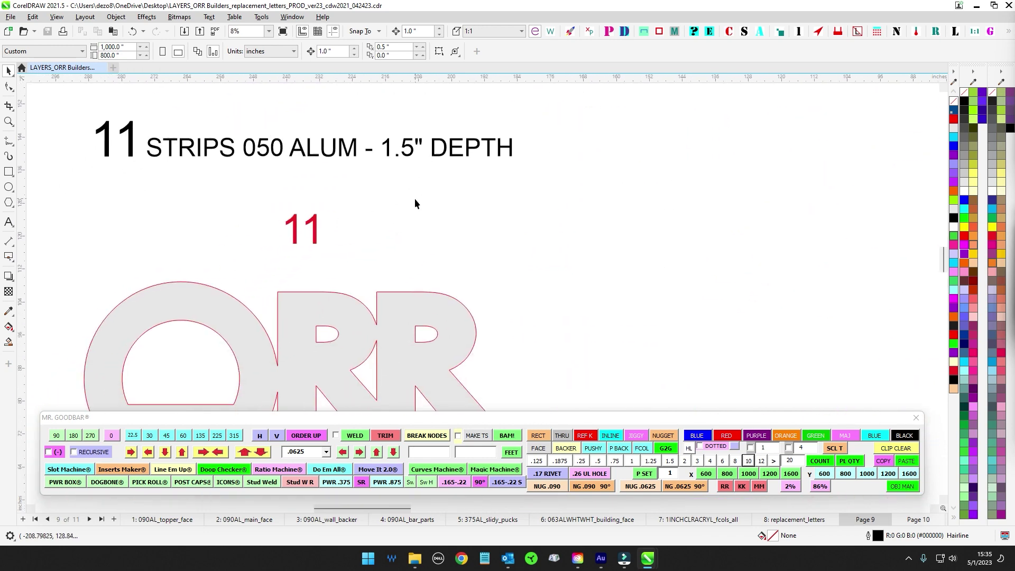
pyautogui.scroll(2, 417, 335)
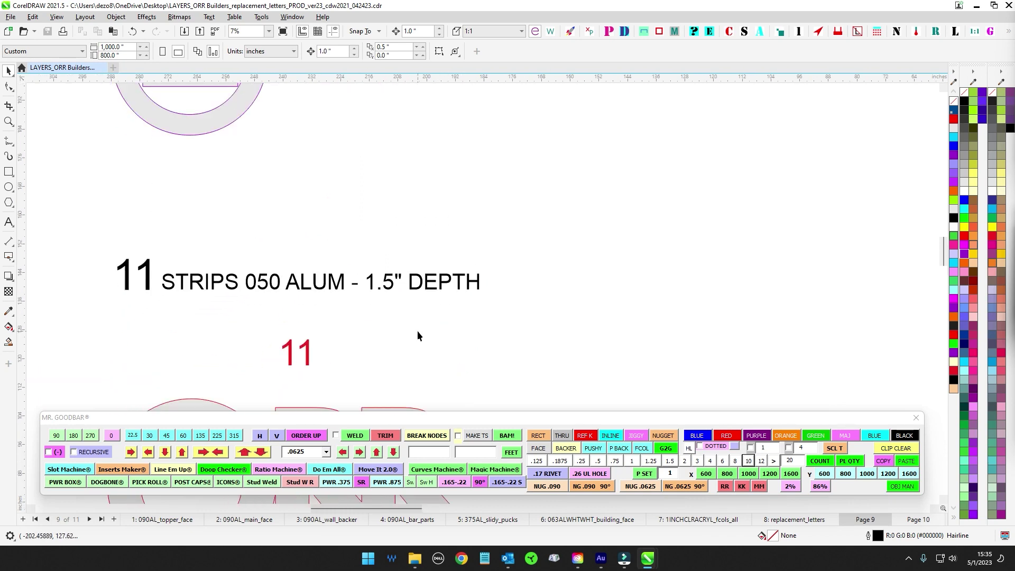
# Step: Read the 050 aluminum 1" depth strip callout and the shearing note above it
pyautogui.scroll(-3, 401, 220)
pyautogui.scroll(3, 312, 201)
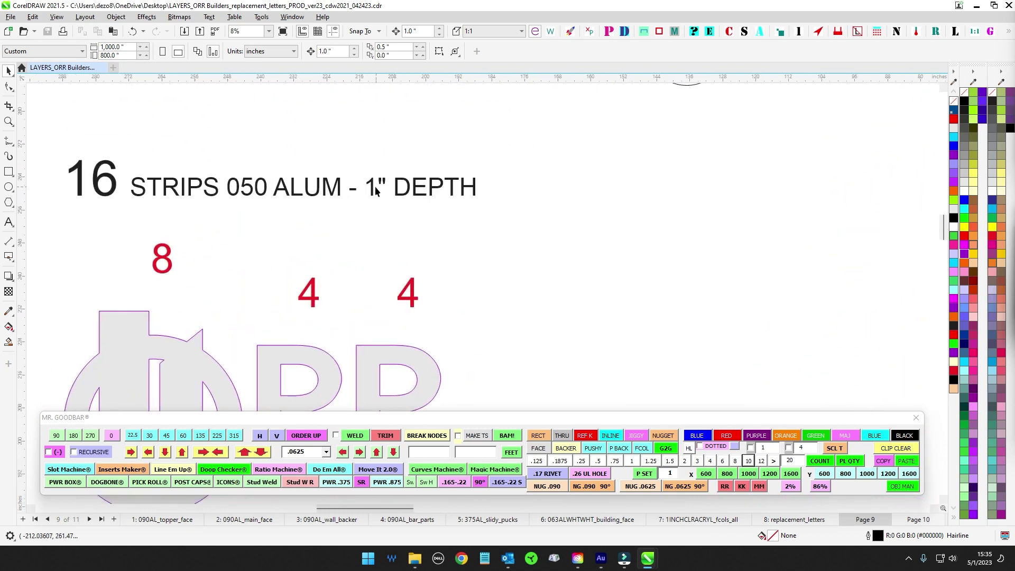
pyautogui.scroll(-2, 377, 190)
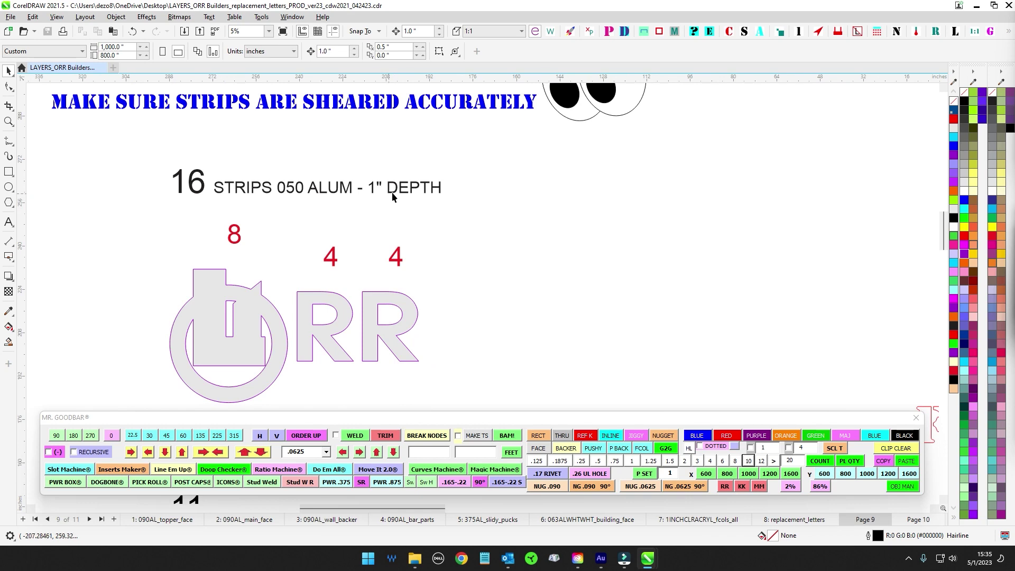
pyautogui.scroll(-2, 425, 201)
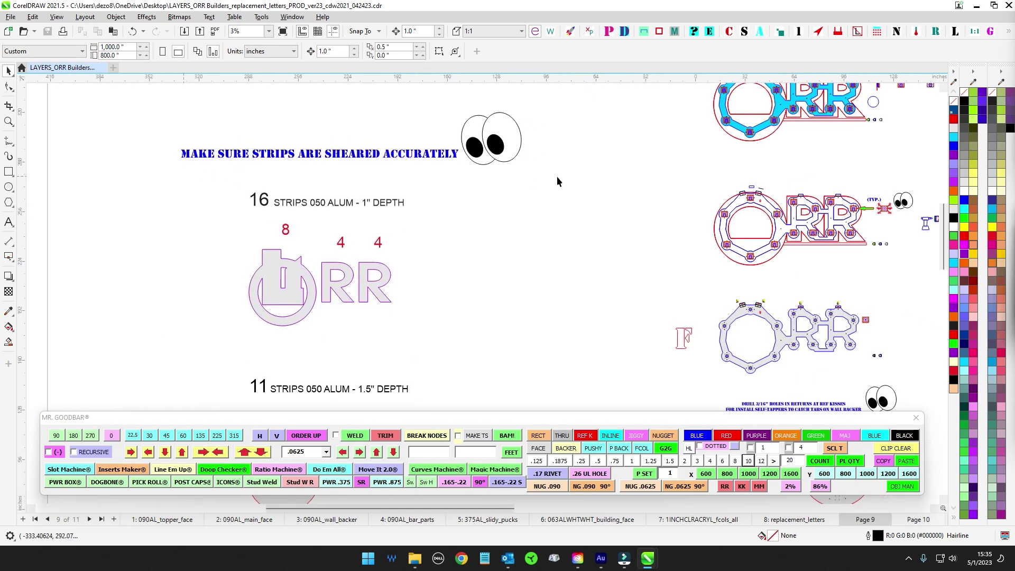
pyautogui.scroll(-1, 353, 168)
# Step: Examine the 3/16" return drilling note and the arrows marking the mirrored ORR shape
pyautogui.moveTo(402, 284); pyautogui.dragTo(224, 211)
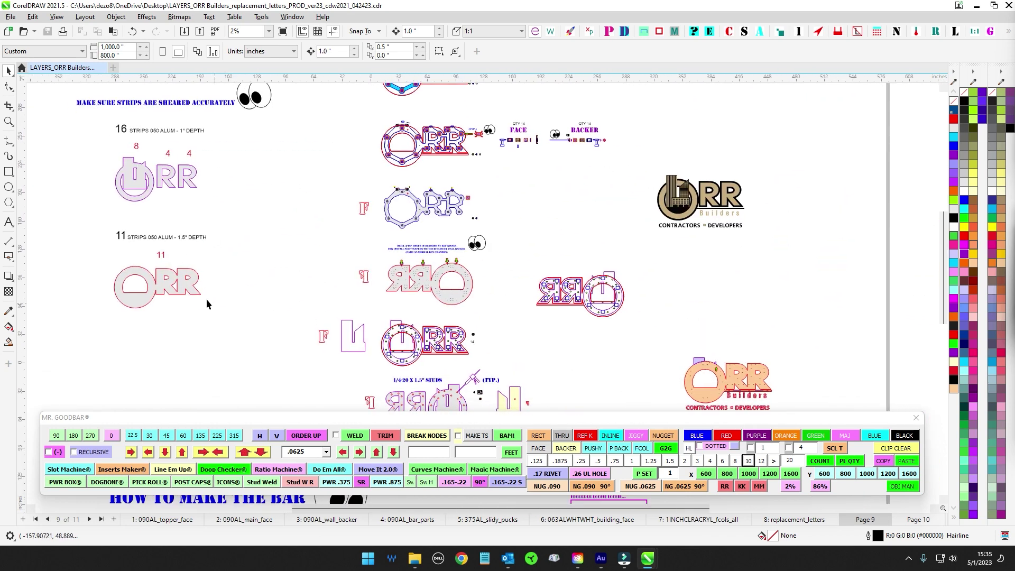
pyautogui.scroll(1, 185, 239)
pyautogui.scroll(3, 640, 285)
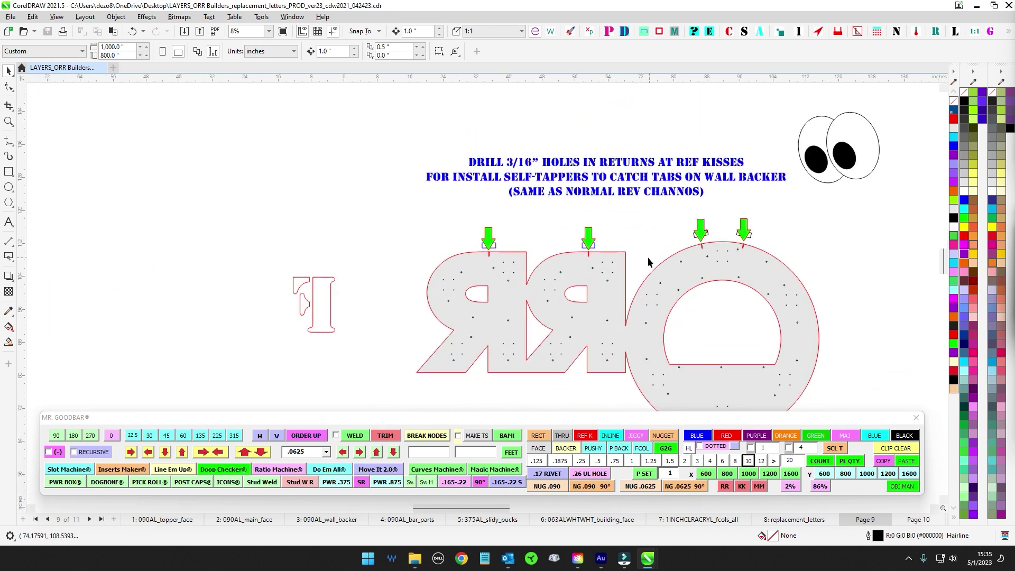
pyautogui.moveTo(646, 262); pyautogui.dragTo(368, 193)
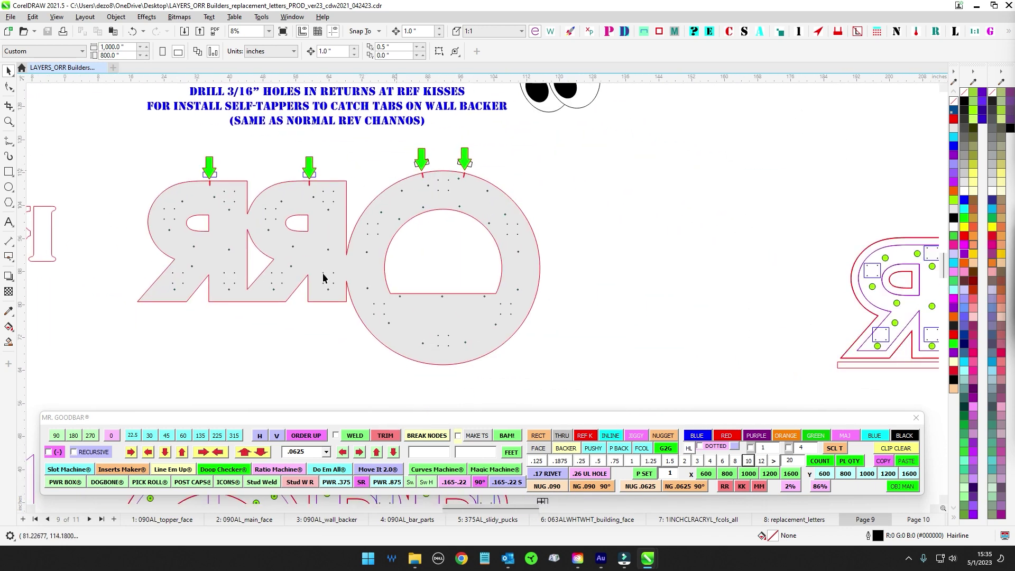
pyautogui.scroll(-1, 403, 167)
# Step: Inspect the bracket positions on the ORR assembly layout and compare them with the wall backer
pyautogui.moveTo(494, 196); pyautogui.dragTo(529, 324)
pyautogui.moveTo(439, 204); pyautogui.dragTo(449, 328)
pyautogui.moveTo(433, 209); pyautogui.dragTo(419, 257)
pyautogui.scroll(1, 410, 157)
pyautogui.scroll(1, 410, 190)
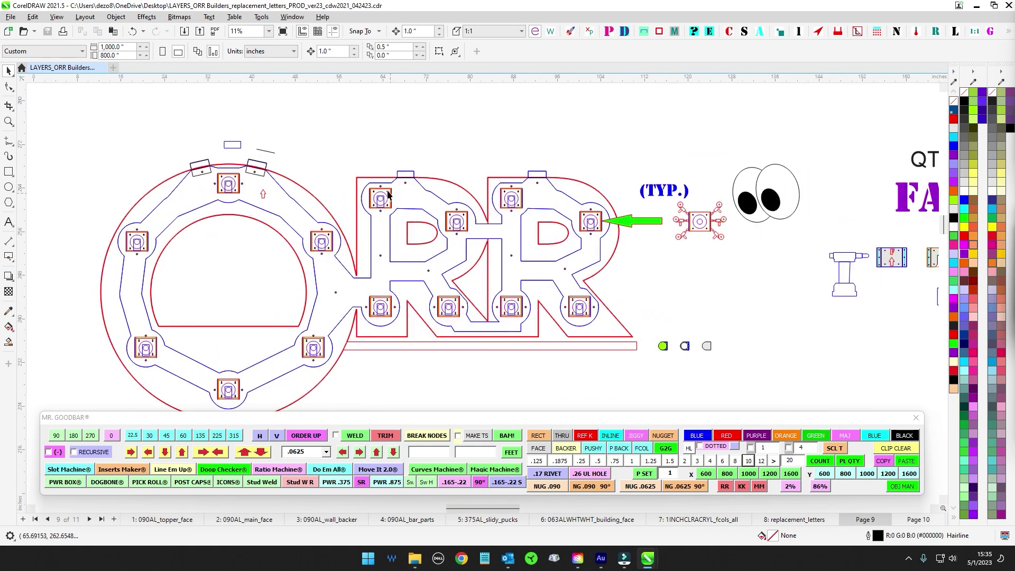
pyautogui.scroll(-1, 481, 280)
pyautogui.moveTo(491, 317); pyautogui.dragTo(484, 165)
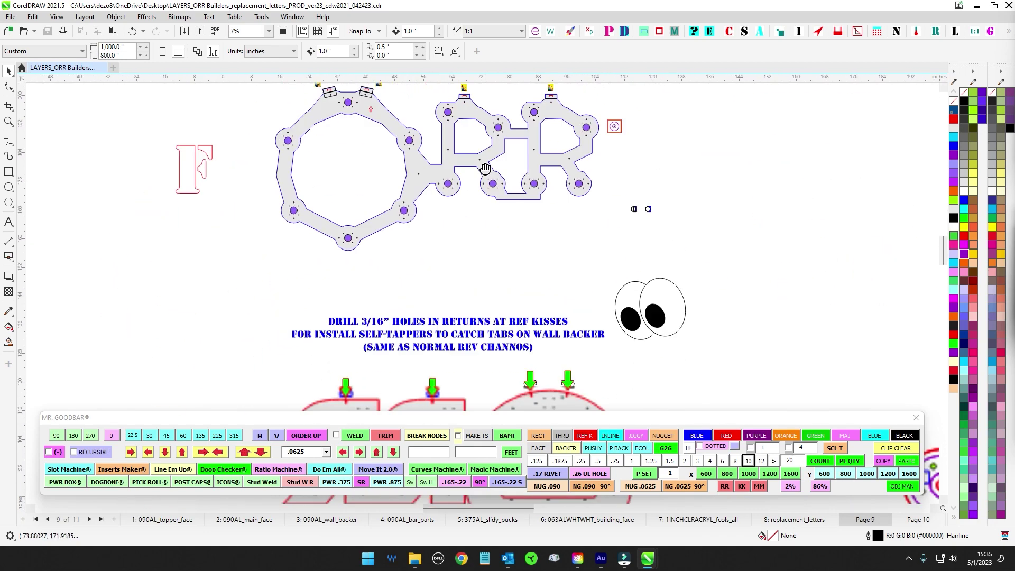
# Step: Inspect the ref kisses along the mirrored ORR's top edge and review the face bracket assembly
pyautogui.scroll(1, 408, 185)
pyautogui.scroll(1, 588, 172)
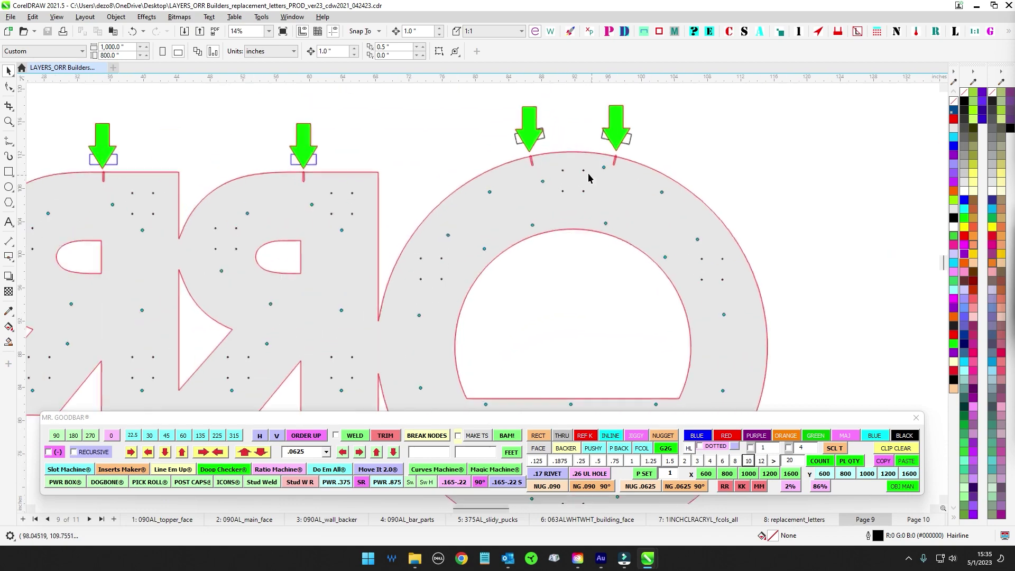
pyautogui.scroll(-1, 588, 205)
pyautogui.scroll(-3, 577, 257)
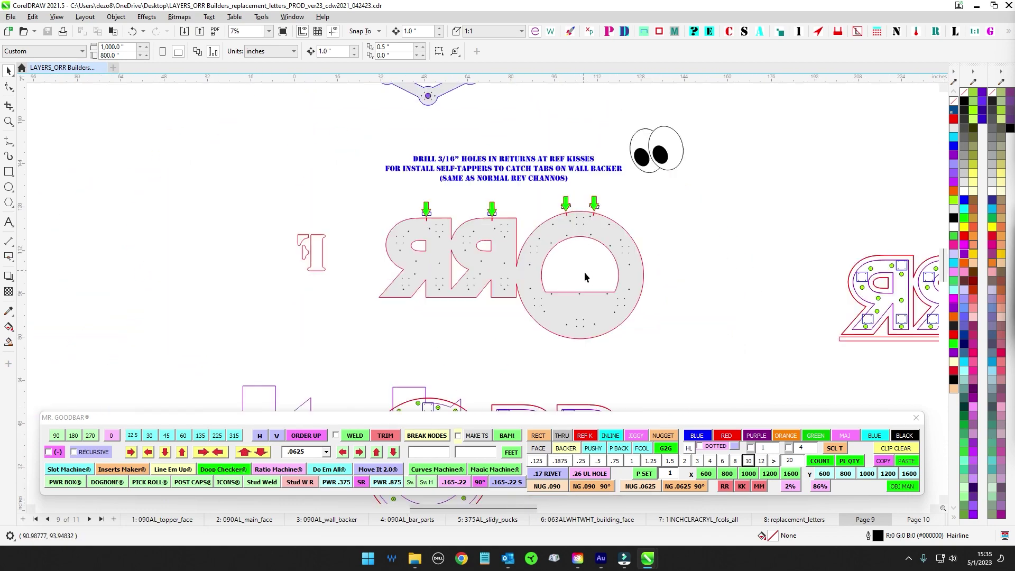
pyautogui.moveTo(584, 272); pyautogui.dragTo(493, 346)
pyautogui.scroll(5, 557, 193)
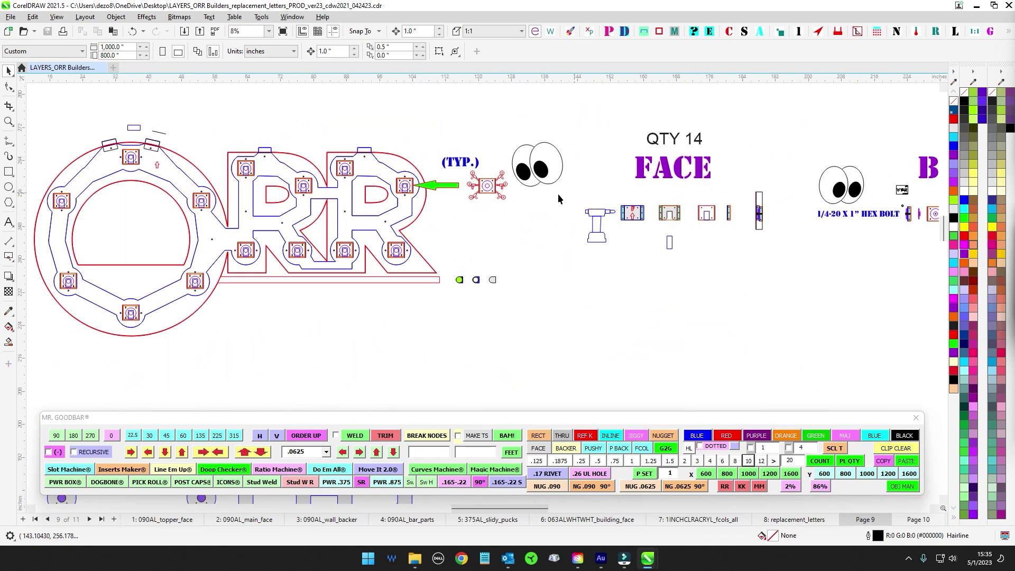
# Step: Inspect the face bracket parts beside the drill symbol and their positions on the ORR assembly layout
pyautogui.scroll(1, 483, 237)
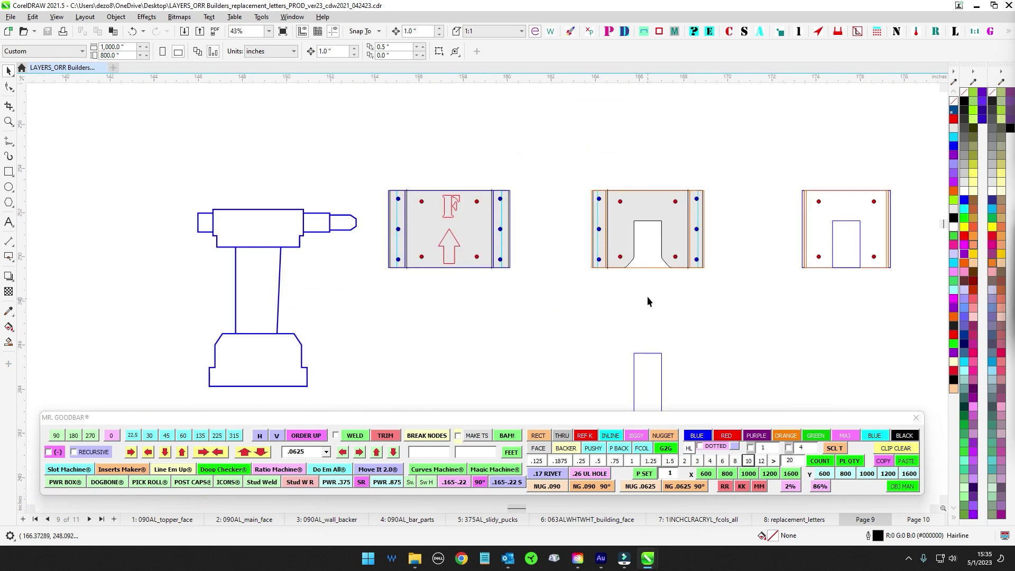
pyautogui.scroll(-2, 649, 301)
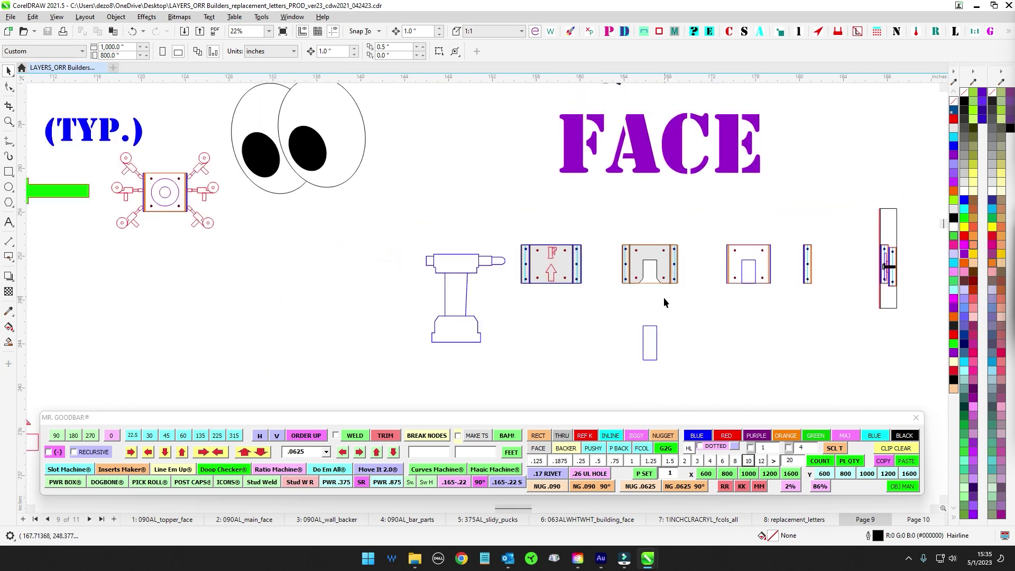
pyautogui.scroll(-2, 664, 302)
pyautogui.scroll(-2, 659, 233)
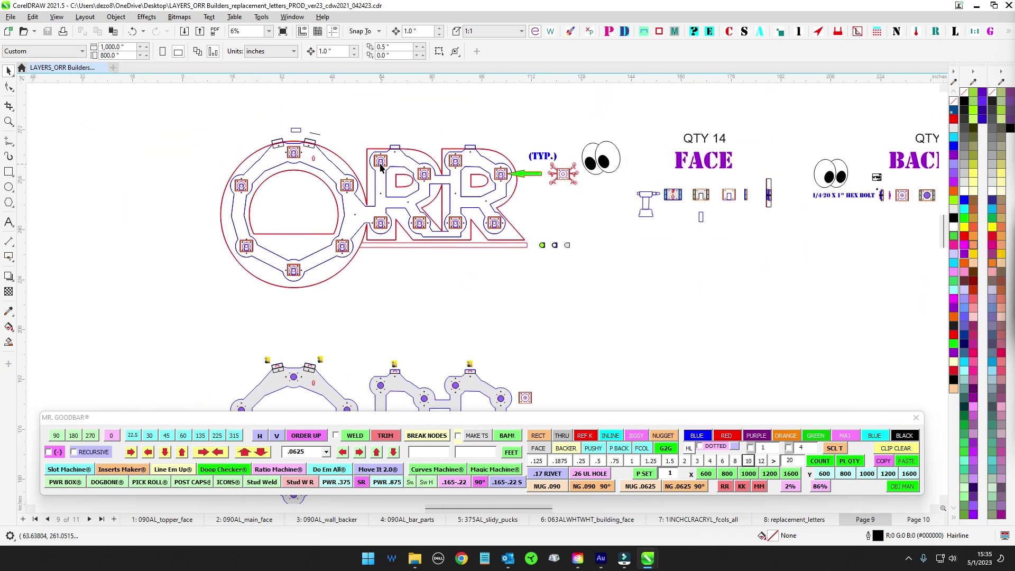
pyautogui.scroll(-1, 530, 253)
pyautogui.scroll(-2, 517, 319)
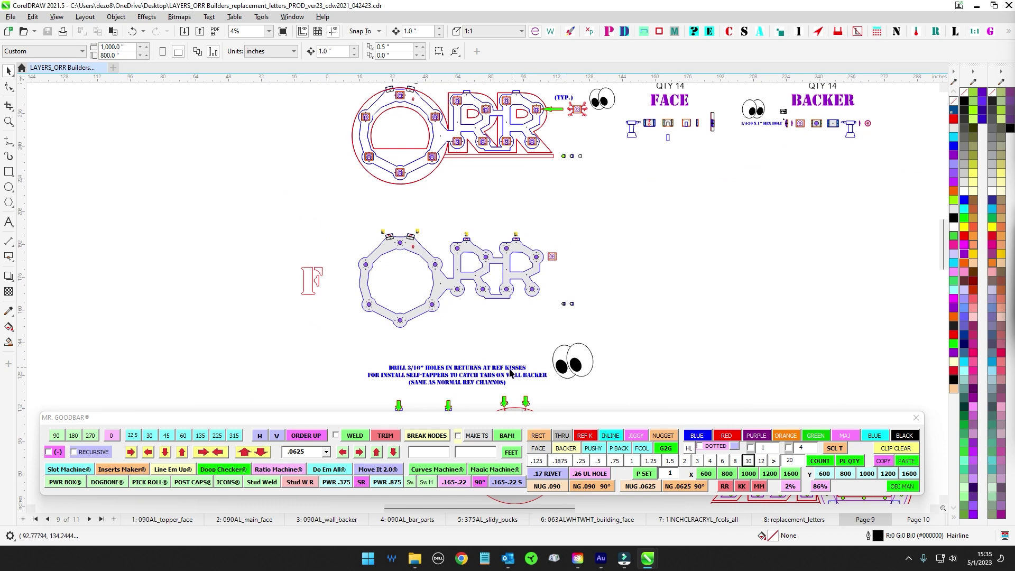
# Step: Examine the bent tabs along the top edge of the gray ORR wall backer, from the O across both Rs
pyautogui.scroll(2, 426, 222)
pyautogui.scroll(2, 418, 233)
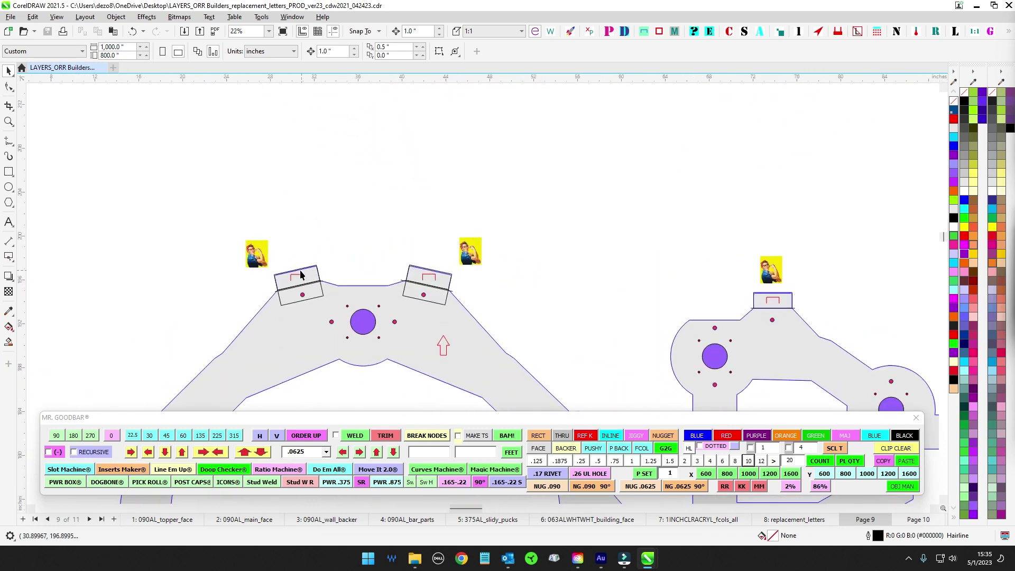
pyautogui.scroll(1, 296, 277)
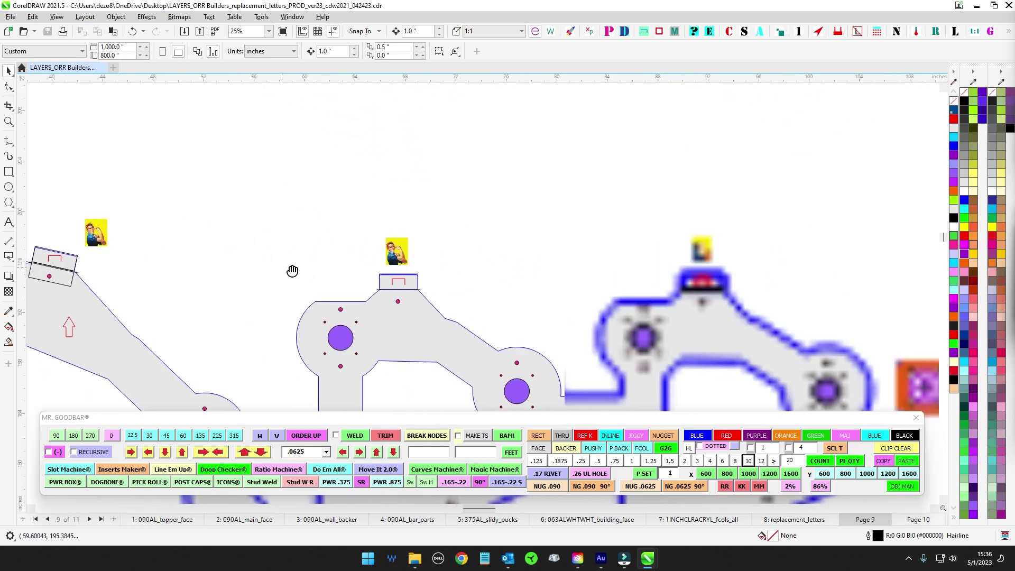
pyautogui.hscroll(3, 290, 270)
pyautogui.scroll(-2, 718, 301)
pyautogui.scroll(1, 716, 296)
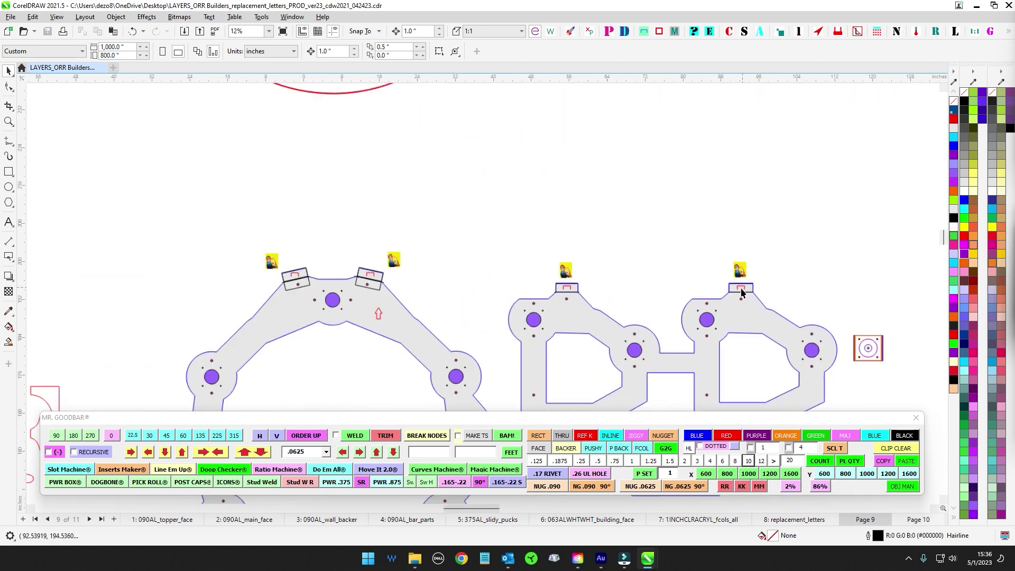
pyautogui.scroll(1, 742, 291)
pyautogui.scroll(-3, 652, 258)
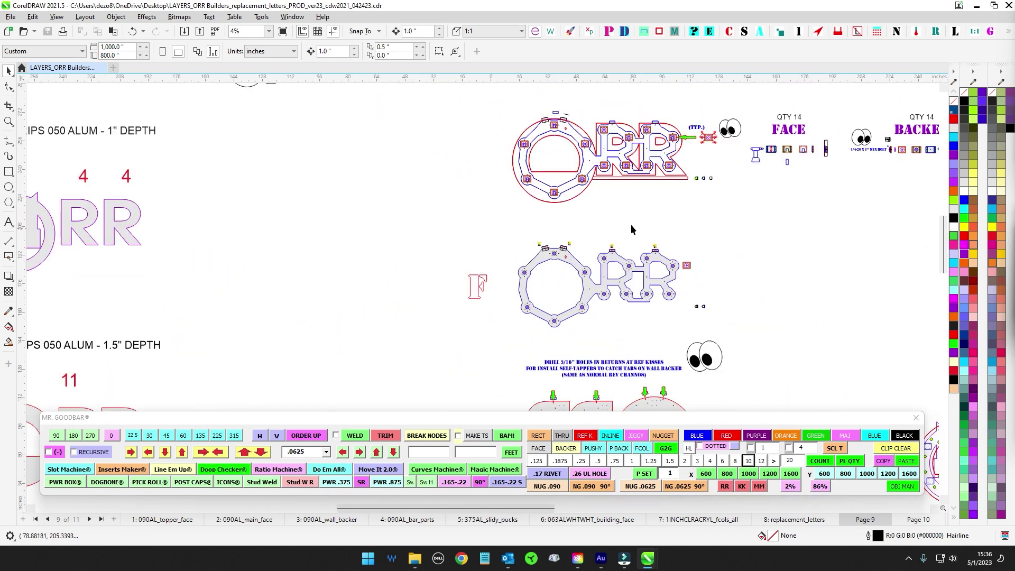
# Step: Check where the wall backer tabs meet the top edge of the red ORR outline in the assembly layout
pyautogui.scroll(2, 630, 224)
pyautogui.scroll(1, 526, 273)
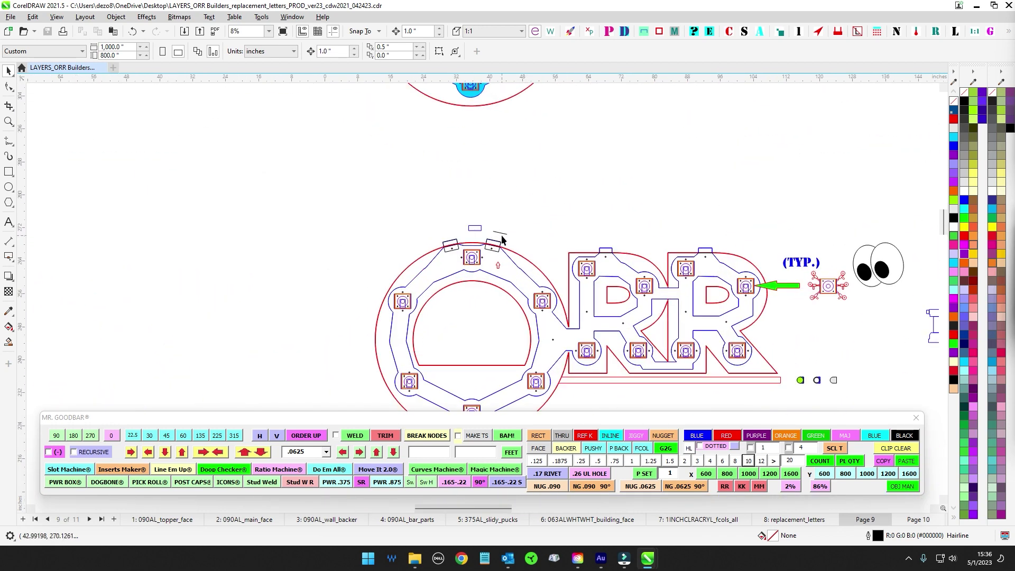
pyautogui.scroll(4, 445, 244)
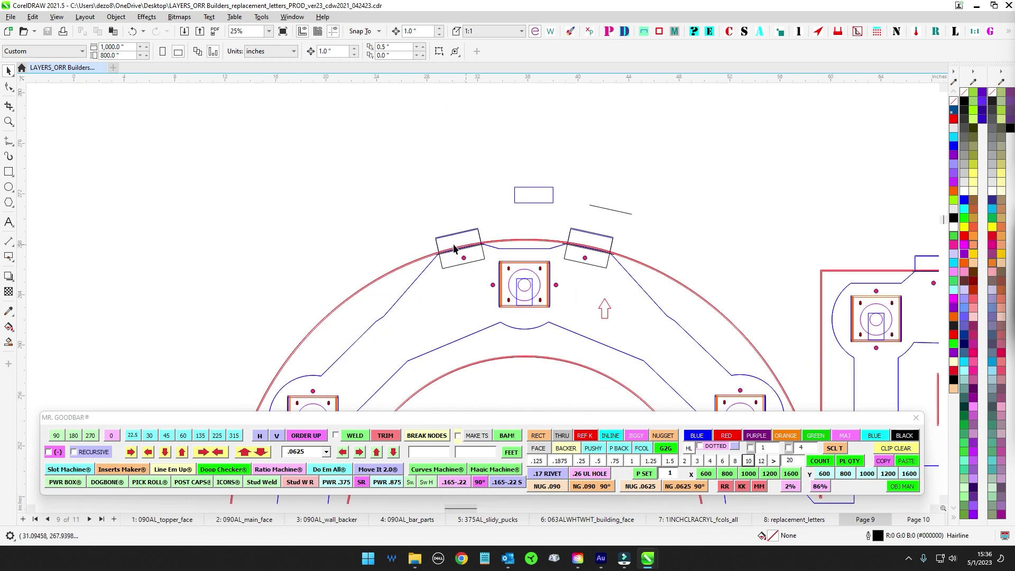
pyautogui.hscroll(3, 663, 245)
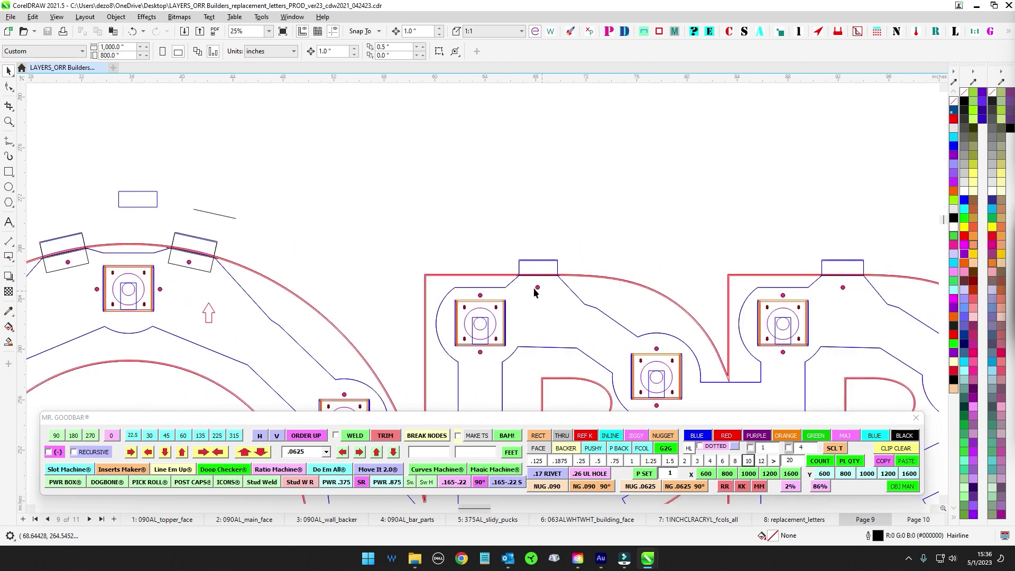
pyautogui.moveTo(850, 339); pyautogui.dragTo(601, 273)
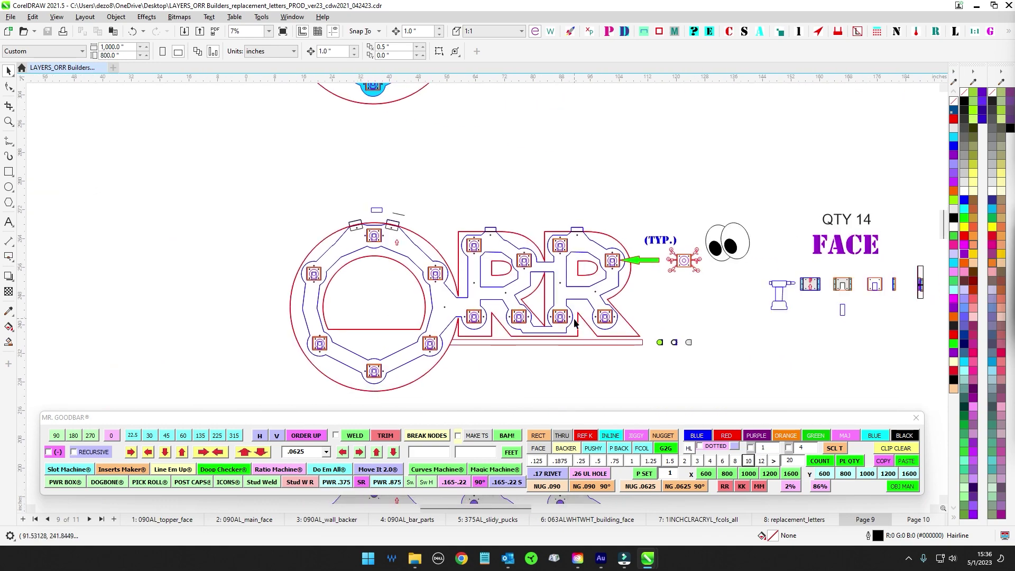
pyautogui.scroll(-2, 552, 269)
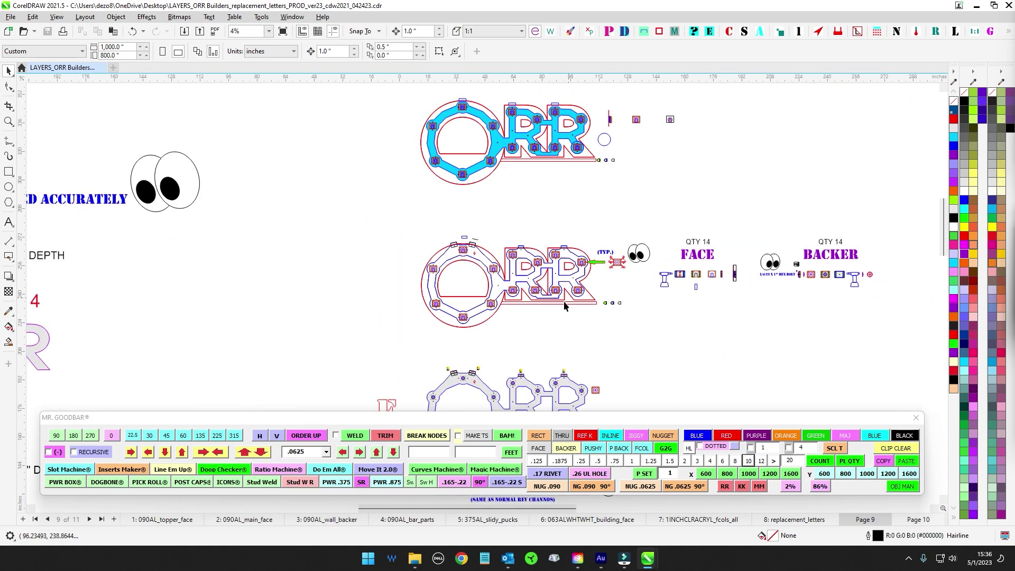
# Step: Compare the ref kisses under the green arrows on the mirrored ORR with the tabs above the wall backer's O
pyautogui.scroll(-1, 559, 356)
pyautogui.moveTo(561, 367); pyautogui.dragTo(530, 239)
pyautogui.scroll(3, 487, 363)
pyautogui.scroll(4, 487, 360)
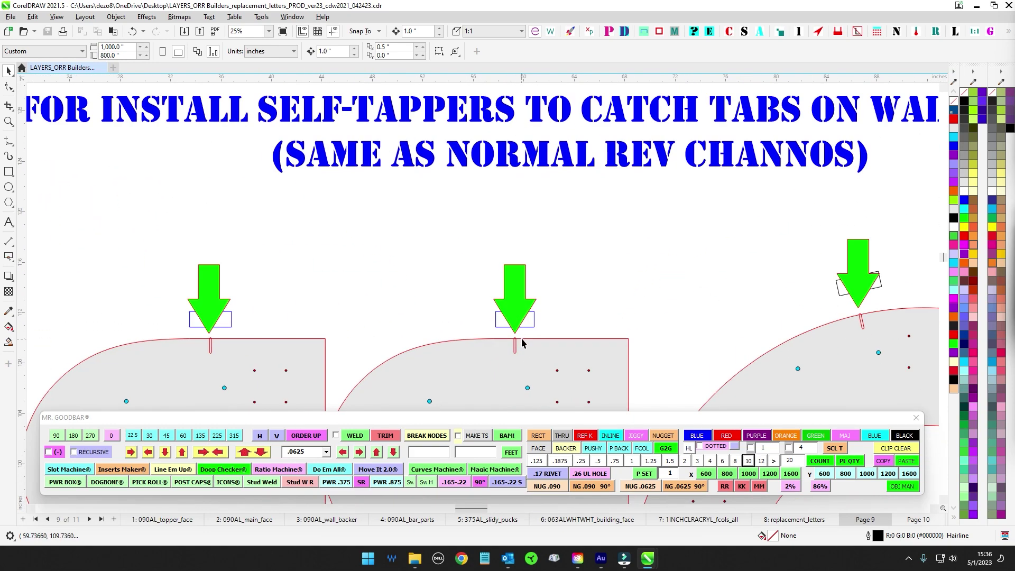
pyautogui.scroll(-2, 217, 255)
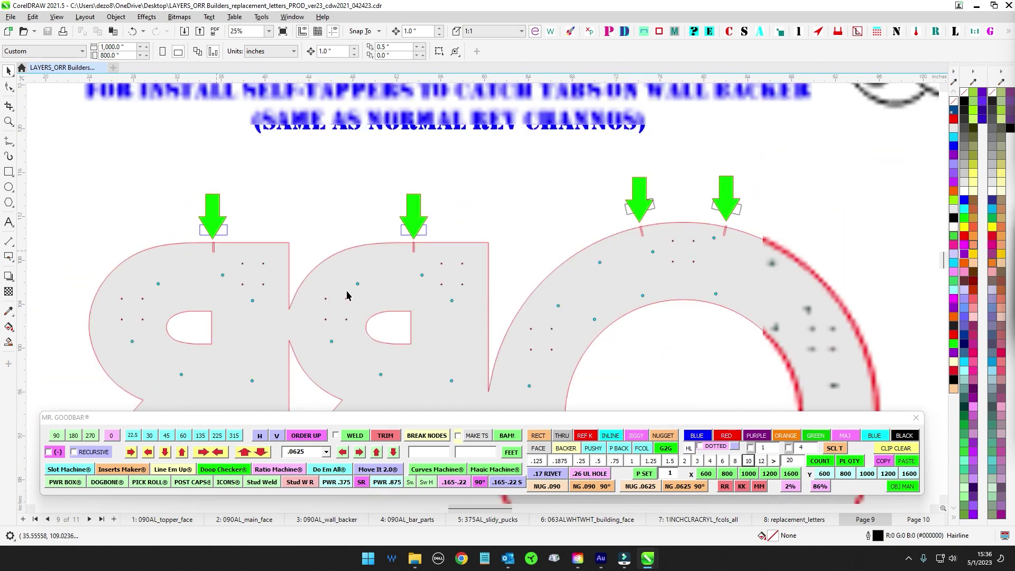
pyautogui.scroll(-1, 287, 294)
pyautogui.scroll(2, 414, 335)
pyautogui.scroll(1, 339, 237)
pyautogui.scroll(2, 340, 237)
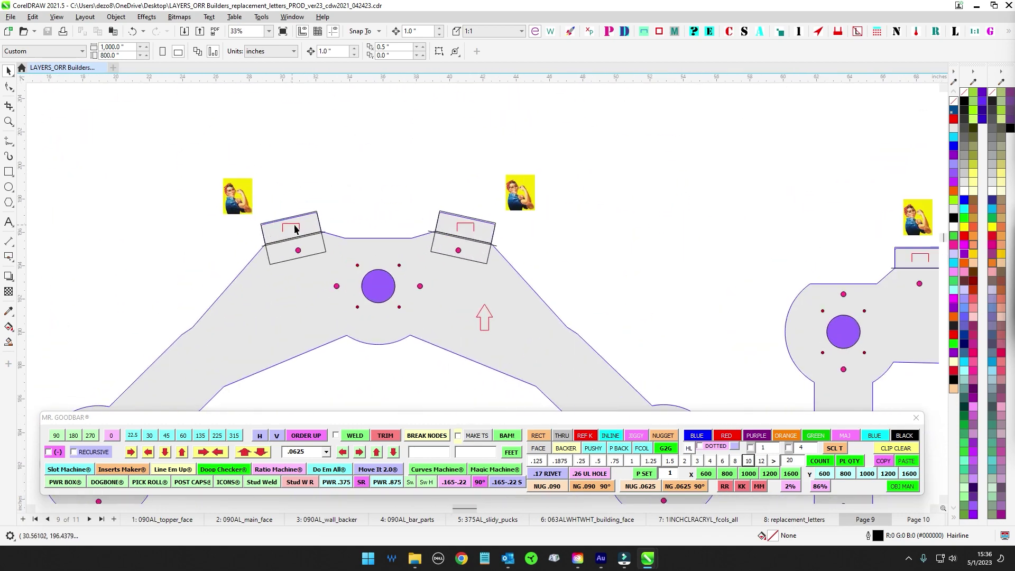
# Step: Read the 3/16" return drilling note and inspect the ref kisses on the mirrored R and O up close
pyautogui.scroll(-3, 299, 228)
pyautogui.scroll(-2, 490, 296)
pyautogui.scroll(4, 324, 258)
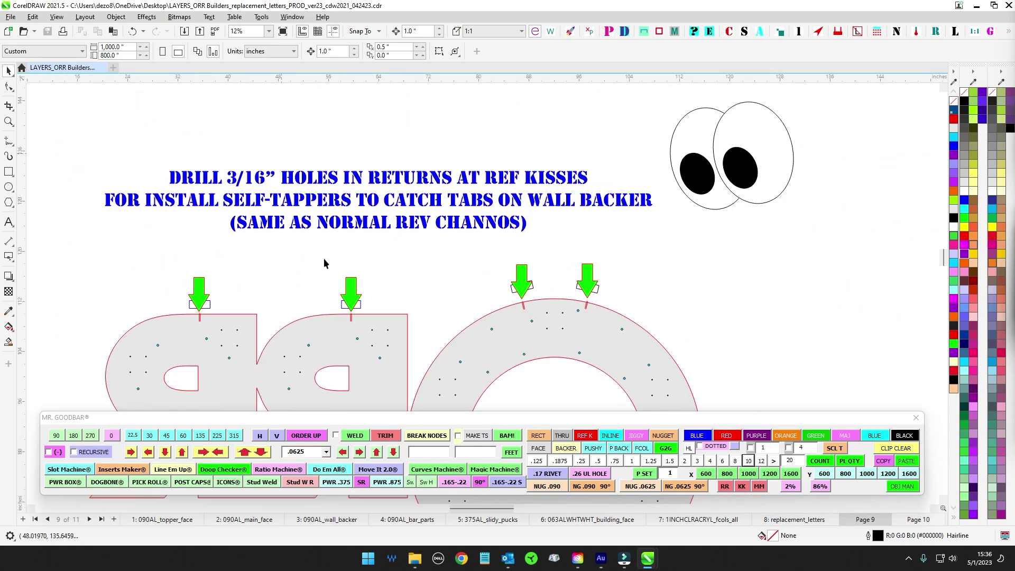
pyautogui.scroll(2, 430, 278)
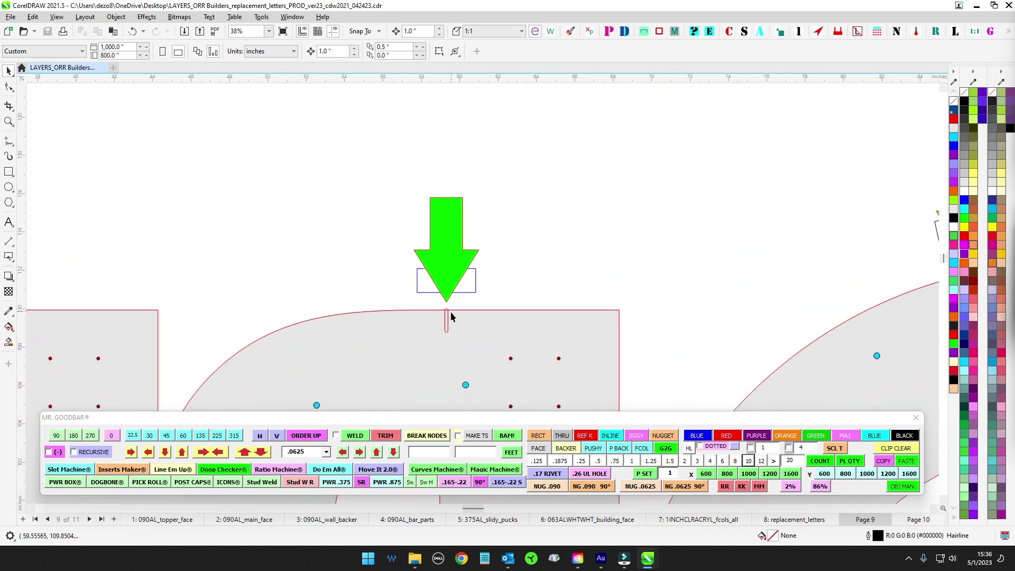
pyautogui.scroll(-3, 450, 312)
pyautogui.scroll(2, 486, 310)
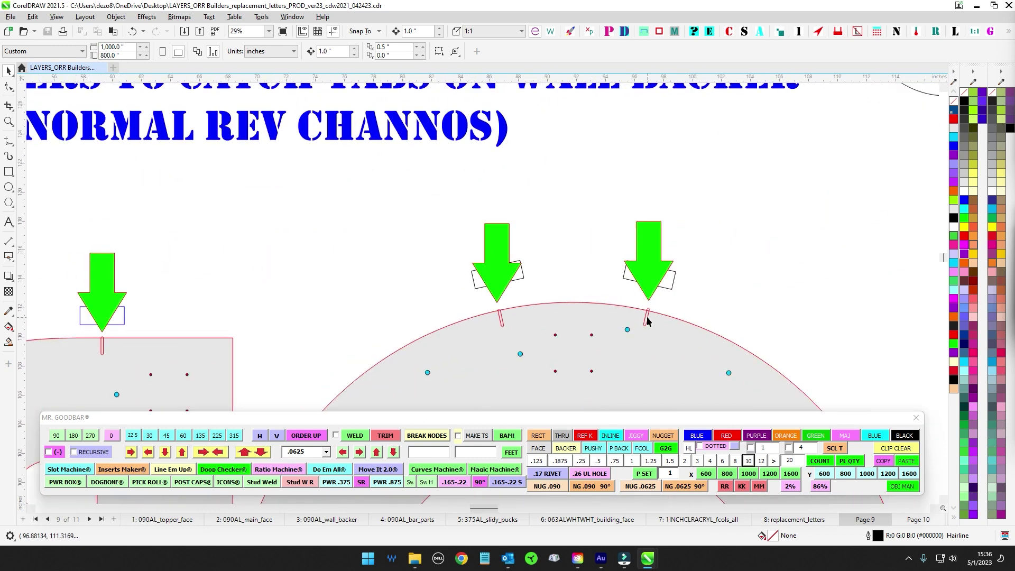
pyautogui.scroll(-4, 642, 306)
# Step: Inspect the tab above the wall backer's first R up close and compare it with the other top tabs
pyautogui.scroll(3, 516, 139)
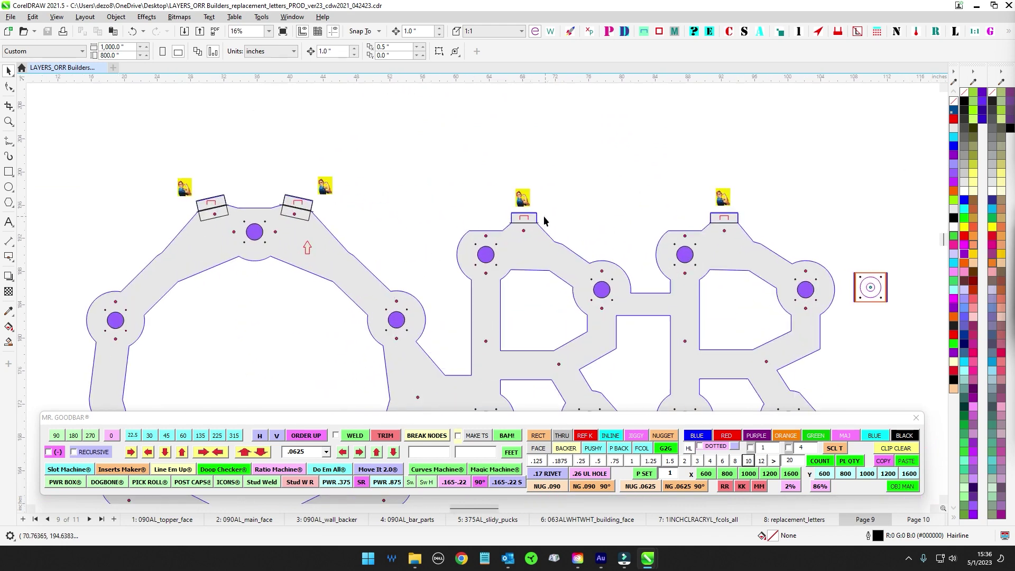
pyautogui.scroll(2, 544, 220)
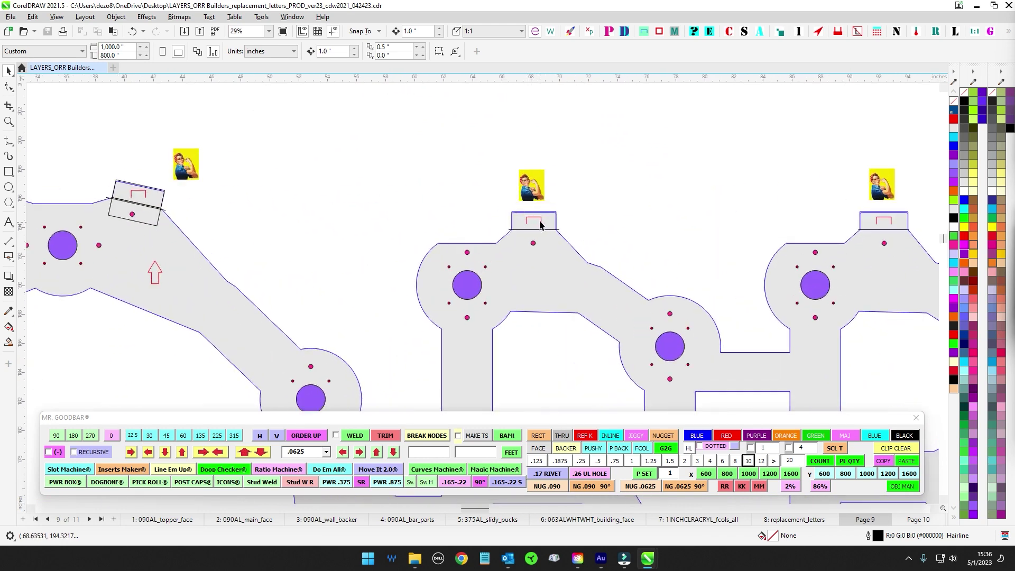
pyautogui.scroll(-2, 540, 224)
pyautogui.scroll(2, 540, 225)
pyautogui.scroll(-2, 540, 226)
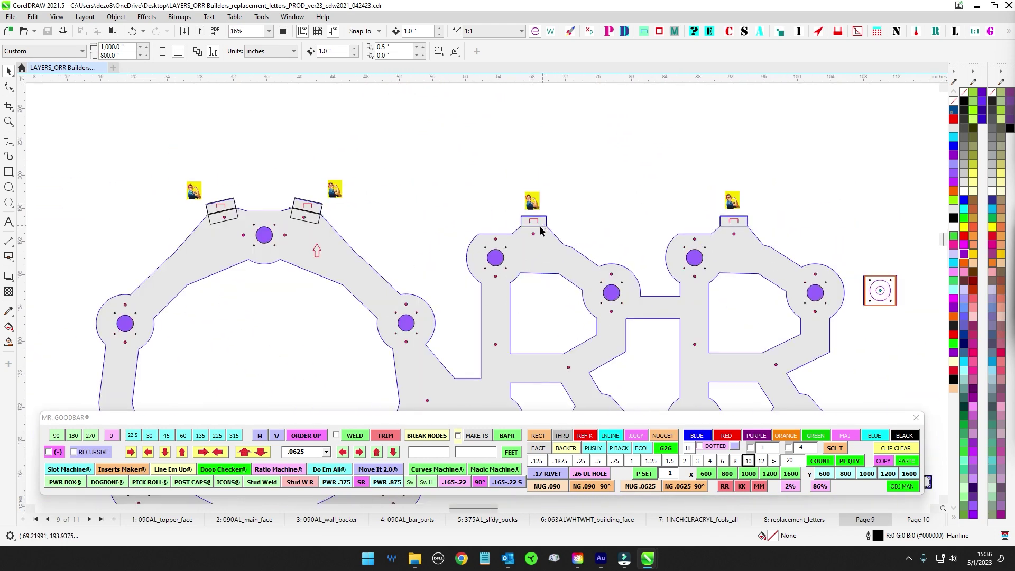
pyautogui.scroll(-2, 540, 227)
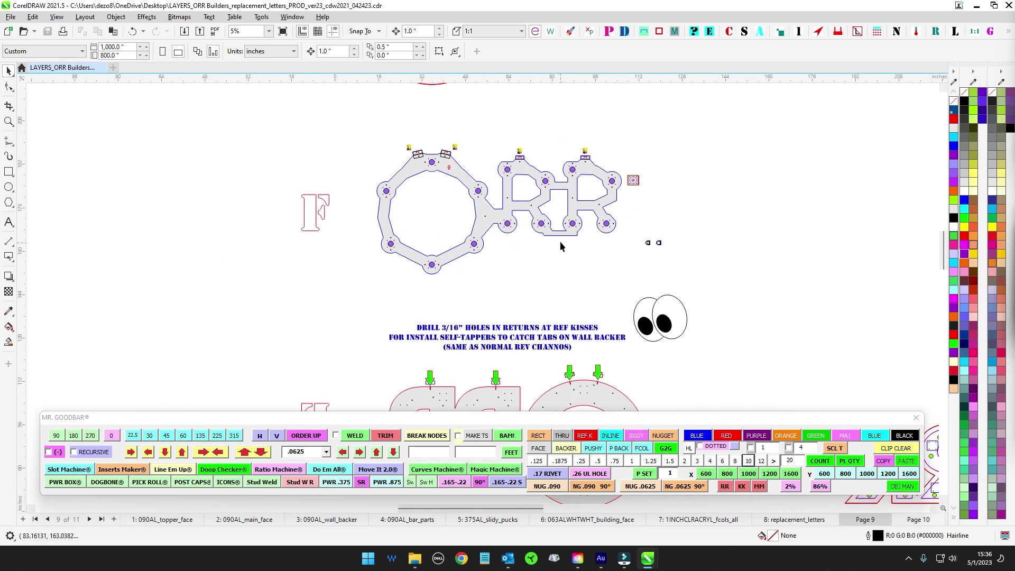
pyautogui.scroll(5, 521, 160)
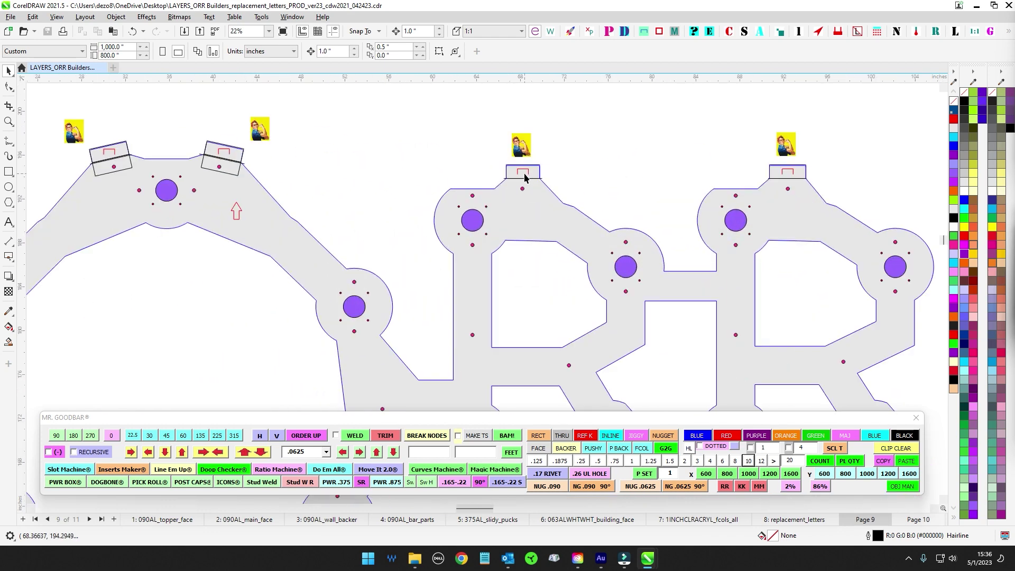
pyautogui.scroll(-5, 518, 170)
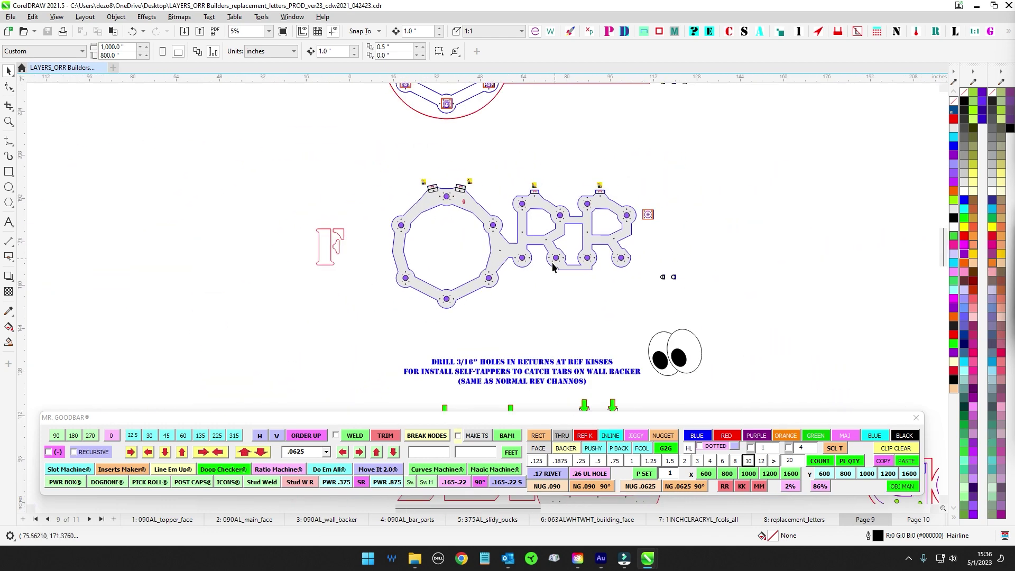
# Step: Review the self-tapper note for the returns and match it to each arrowed ref kiss on the mirrored ORR
pyautogui.scroll(-2, 548, 180)
pyautogui.scroll(2, 504, 262)
pyautogui.scroll(1, 504, 262)
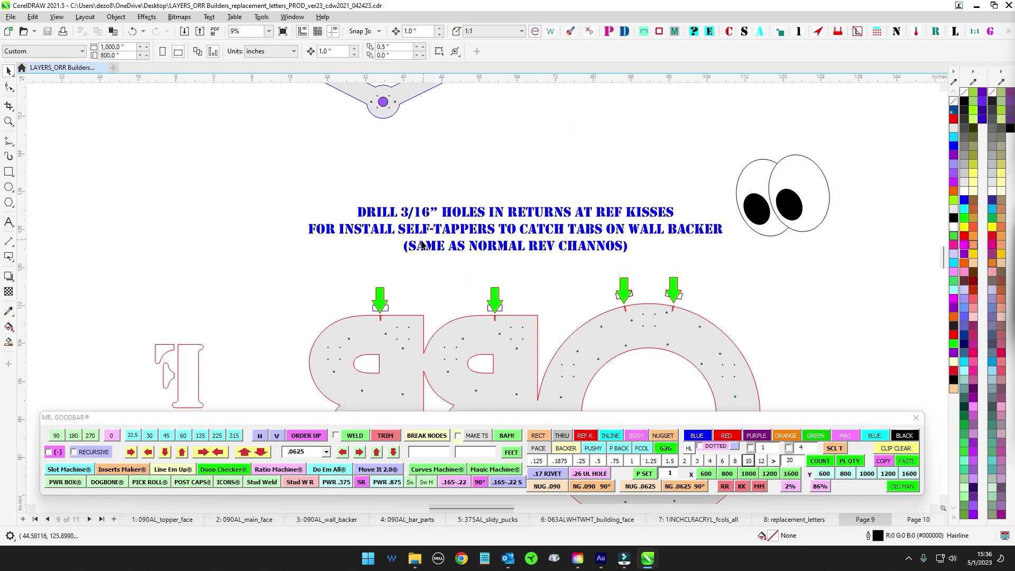
pyautogui.scroll(3, 623, 311)
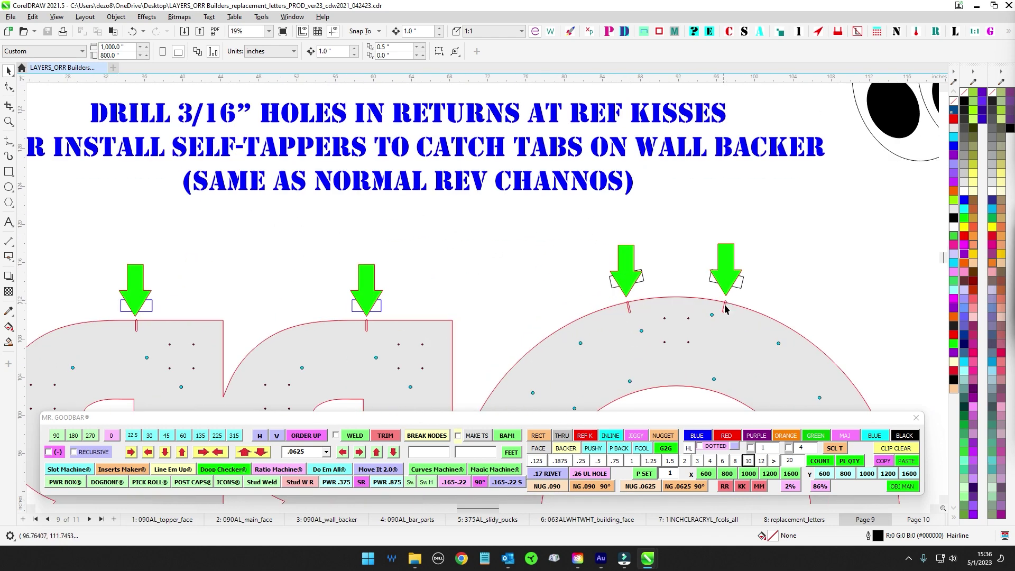
pyautogui.scroll(-2, 573, 317)
pyautogui.scroll(3, 516, 267)
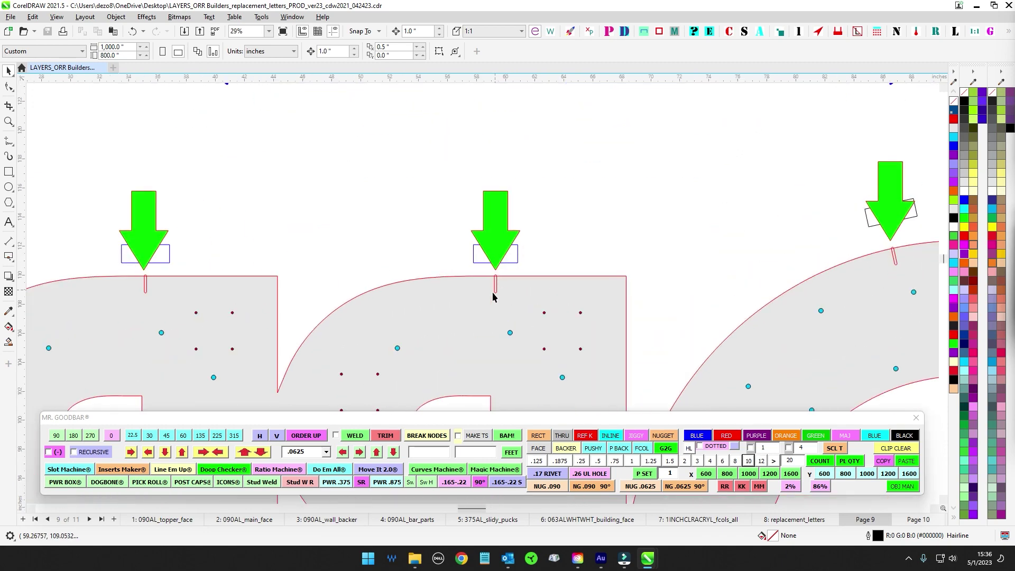
pyautogui.scroll(-2, 497, 282)
# Step: Examine the wall backer's top tabs again to relate them to the self-tapper locations
pyautogui.scroll(5, 477, 197)
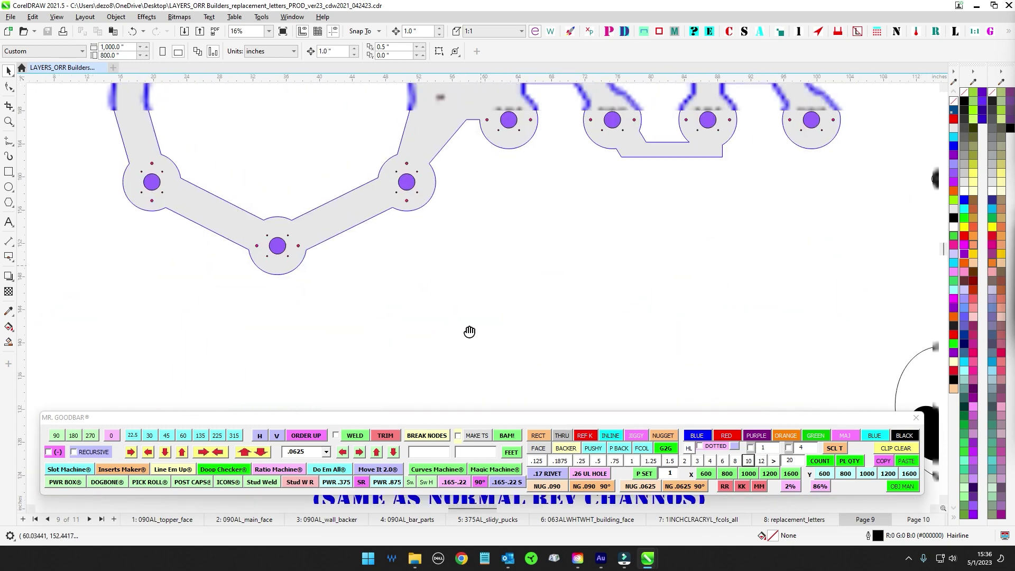
pyautogui.scroll(3, 548, 139)
pyautogui.scroll(-5, 547, 139)
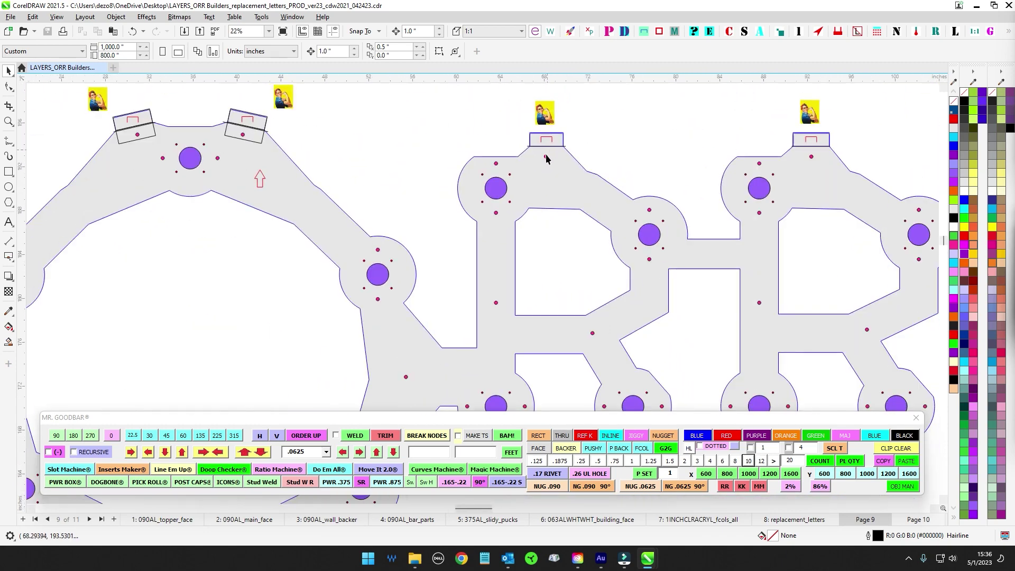
# Step: Look over the whole mirrored ORR, the wall backer and the assembly layout with its face and backer brackets
pyautogui.scroll(3, 503, 223)
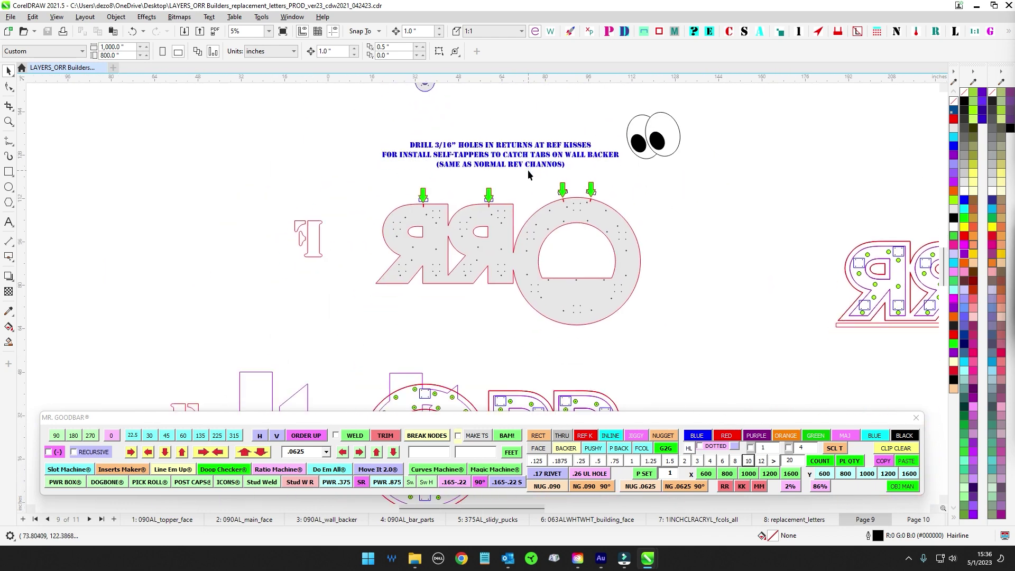
pyautogui.scroll(1, 528, 172)
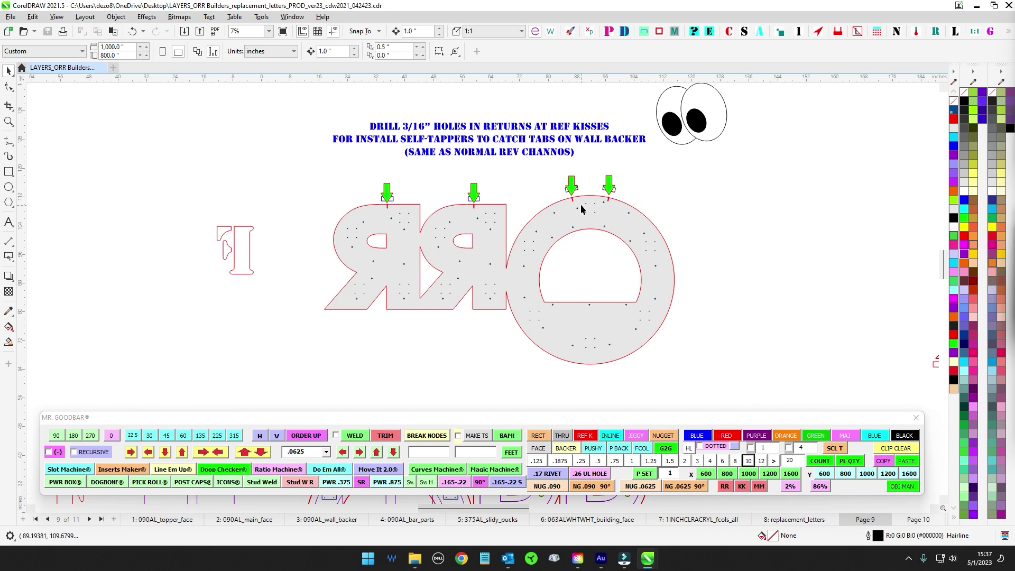
pyautogui.scroll(-2, 602, 217)
pyautogui.moveTo(643, 200); pyautogui.dragTo(611, 372)
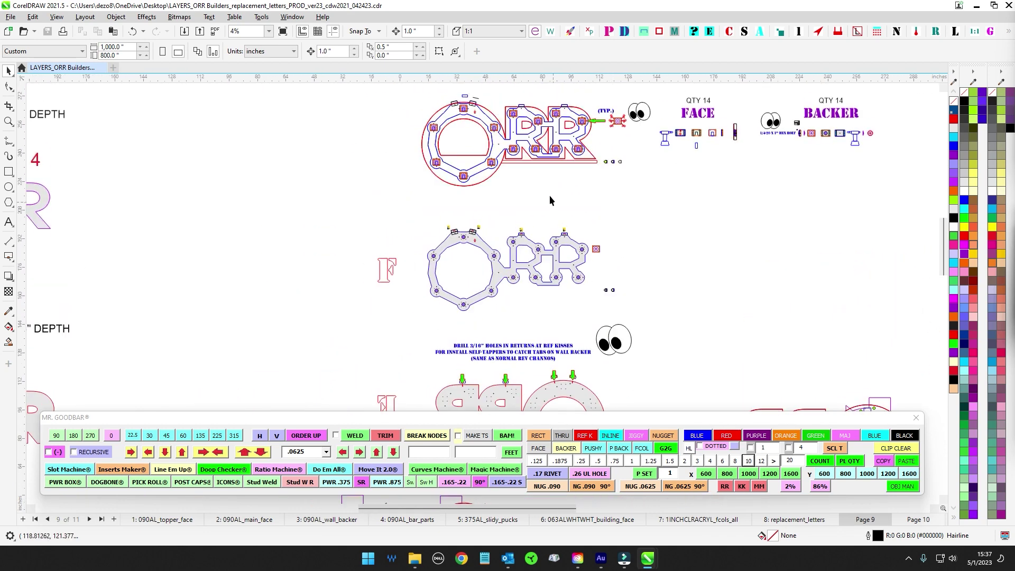
pyautogui.scroll(3, 549, 200)
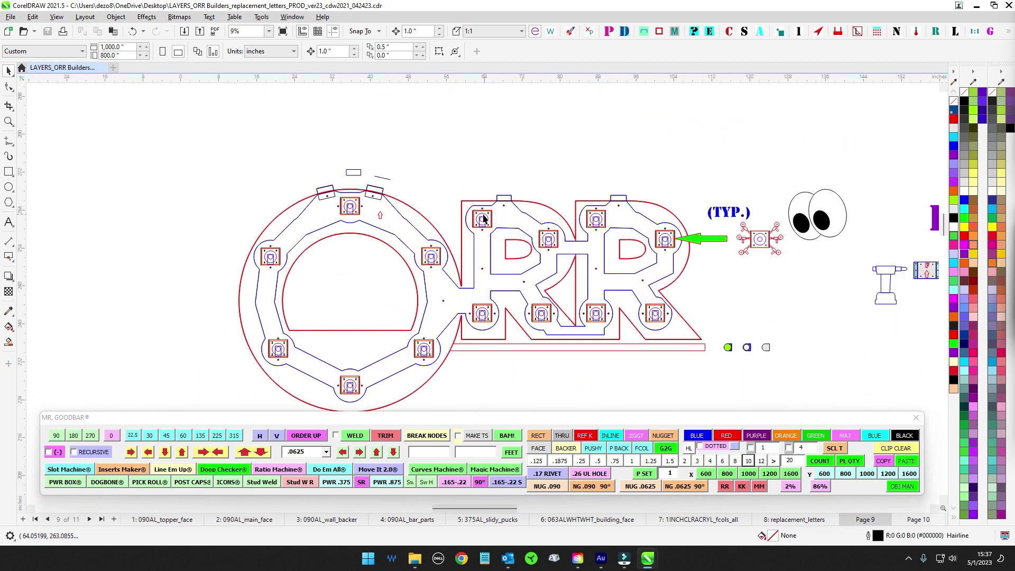
pyautogui.scroll(-2, 496, 208)
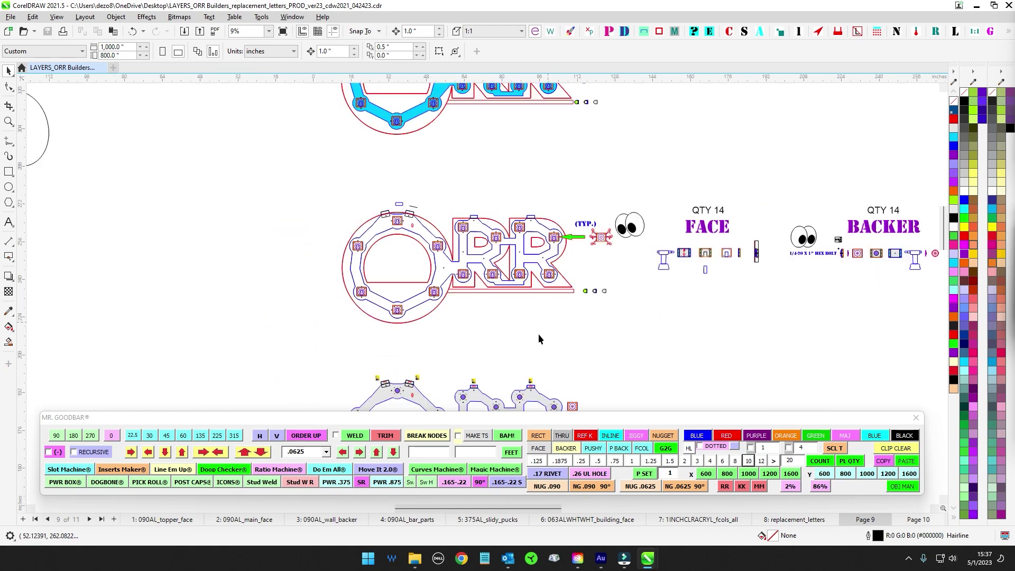
# Step: Follow the production layout from the wall backer past the mirrored ORR to the 1/4-20 x 1.5" studs detail
pyautogui.moveTo(537, 334); pyautogui.dragTo(554, 214)
pyautogui.scroll(3, 497, 263)
pyautogui.scroll(-2, 549, 285)
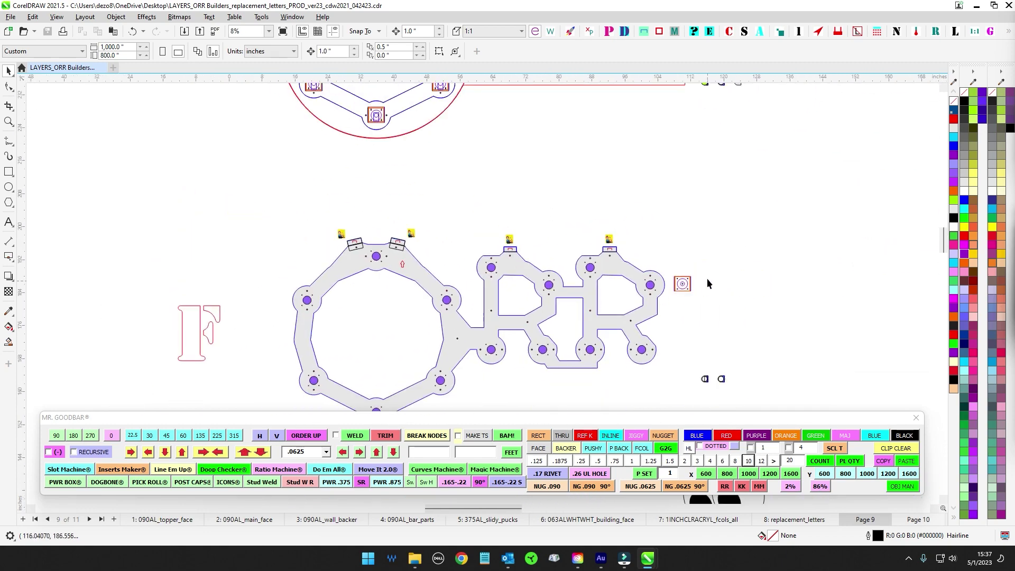
pyautogui.scroll(-2, 443, 246)
pyautogui.scroll(-2, 539, 301)
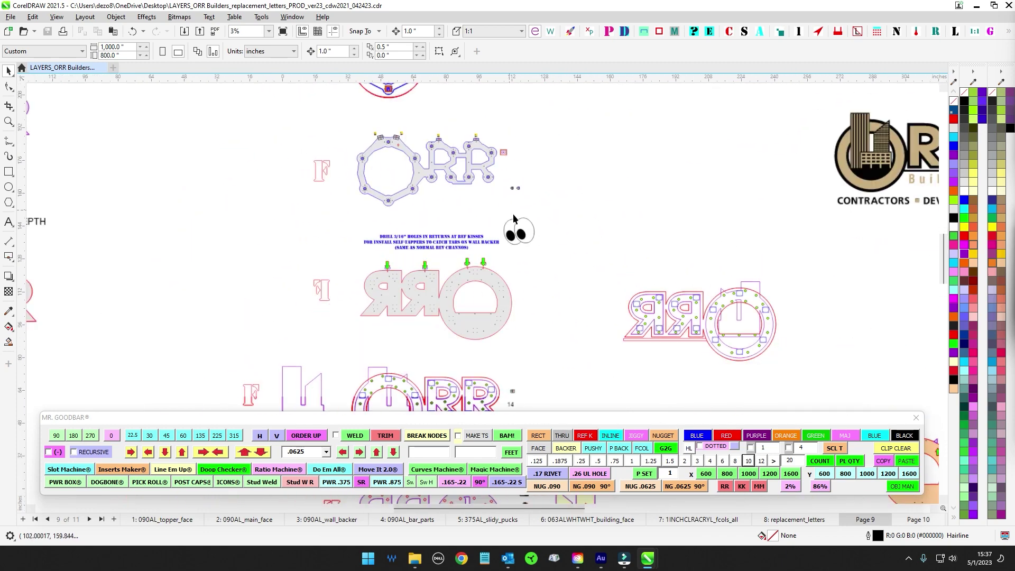
pyautogui.moveTo(539, 301); pyautogui.dragTo(602, 184)
pyautogui.scroll(4, 563, 331)
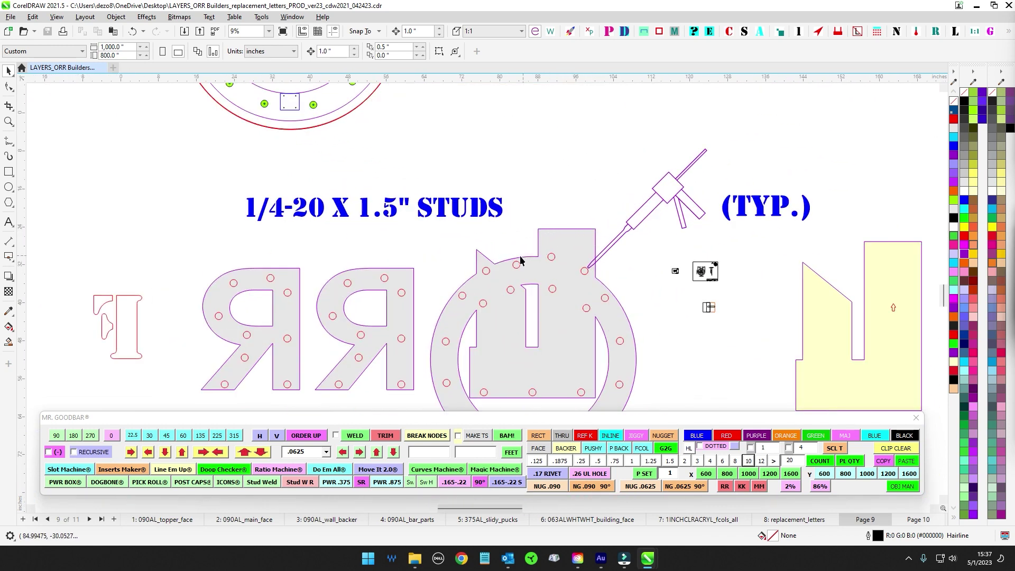
# Step: Compare the 050 aluminum strip parts, the mirrored ORR and the assembly layout with the studs detail
pyautogui.scroll(-3, 490, 356)
pyautogui.scroll(3, 582, 351)
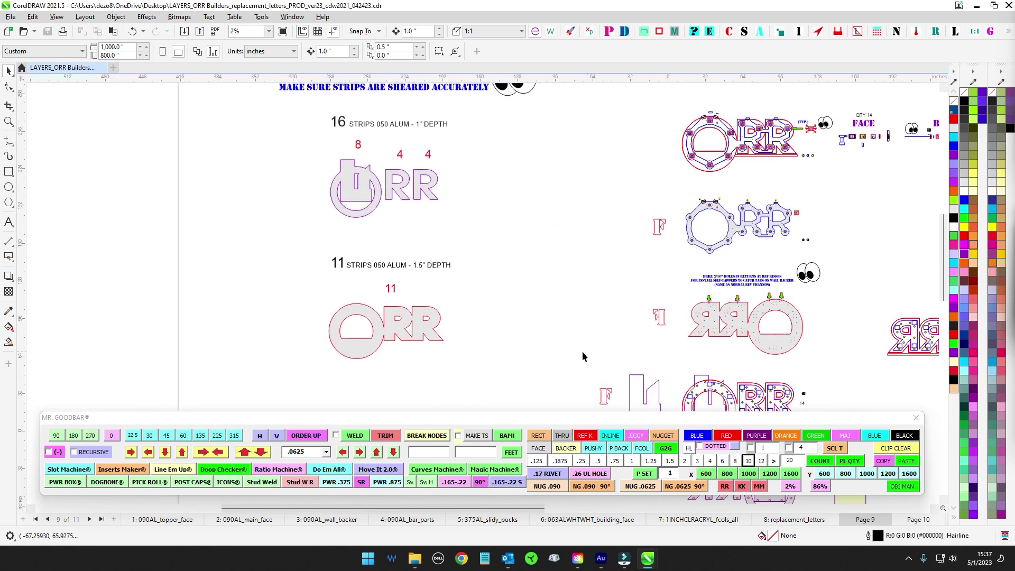
pyautogui.moveTo(530, 244); pyautogui.dragTo(502, 282)
pyautogui.moveTo(761, 407); pyautogui.dragTo(521, 254)
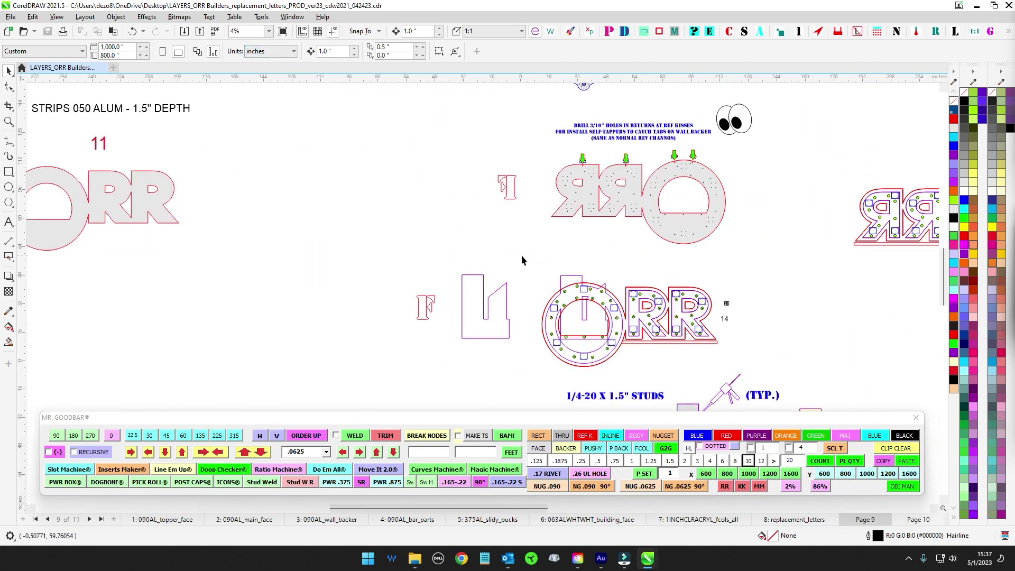
pyautogui.scroll(3, 580, 351)
pyautogui.moveTo(539, 329); pyautogui.dragTo(609, 237)
pyautogui.scroll(-2, 658, 290)
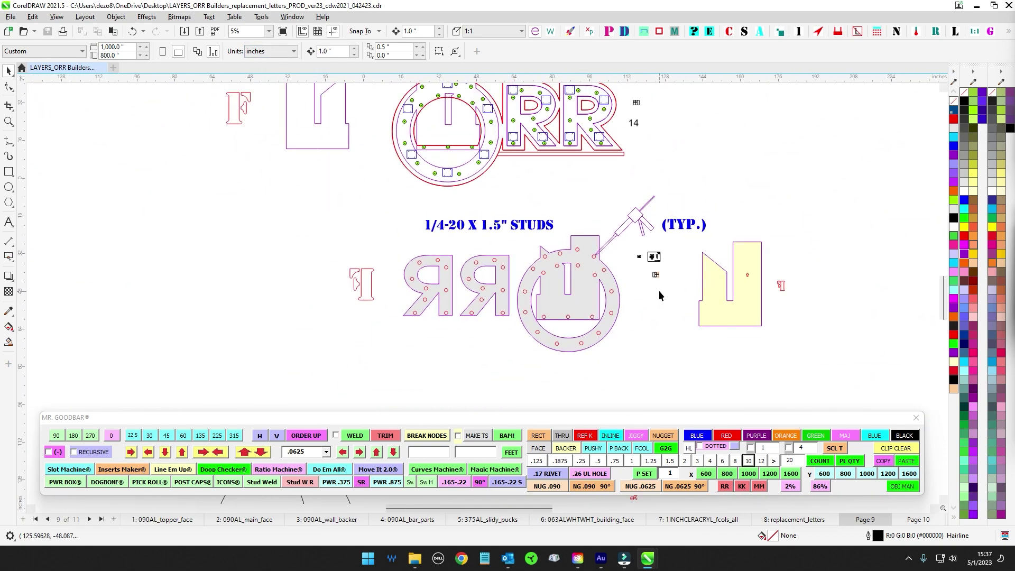
# Step: Examine the two small hardware drawings up close and relate them to the 1/4-20 x 1.5" studs note and gun symbol
pyautogui.scroll(4, 661, 260)
pyautogui.scroll(4, 659, 246)
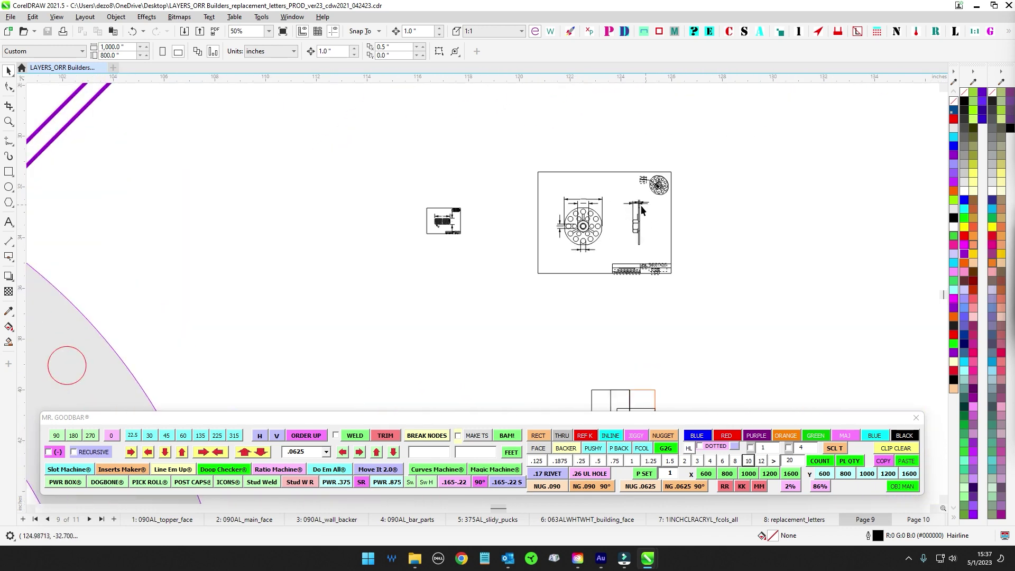
pyautogui.scroll(-4, 643, 214)
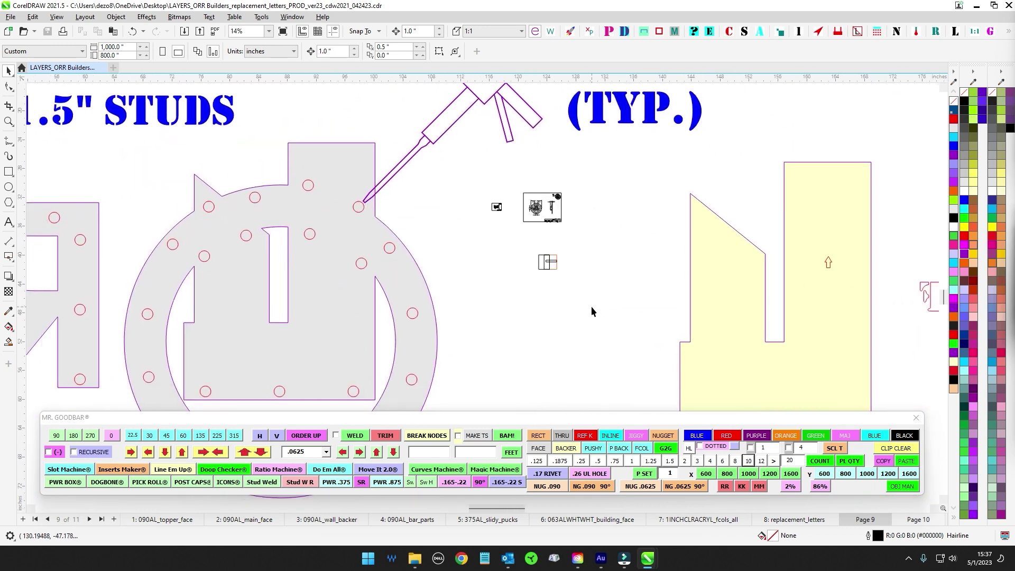
pyautogui.hscroll(-1, 660, 285)
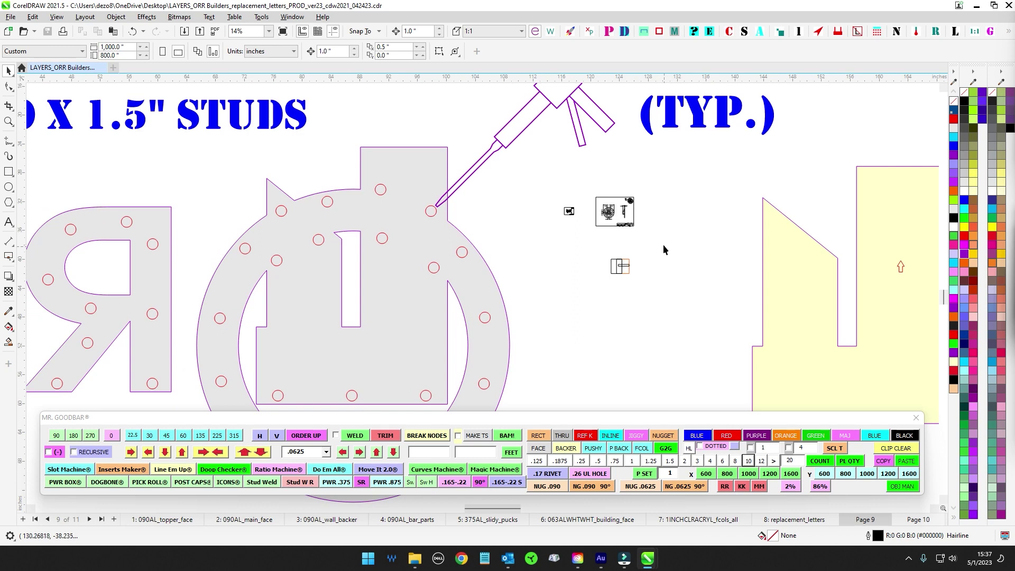
pyautogui.scroll(3, 536, 207)
pyautogui.scroll(5, 535, 207)
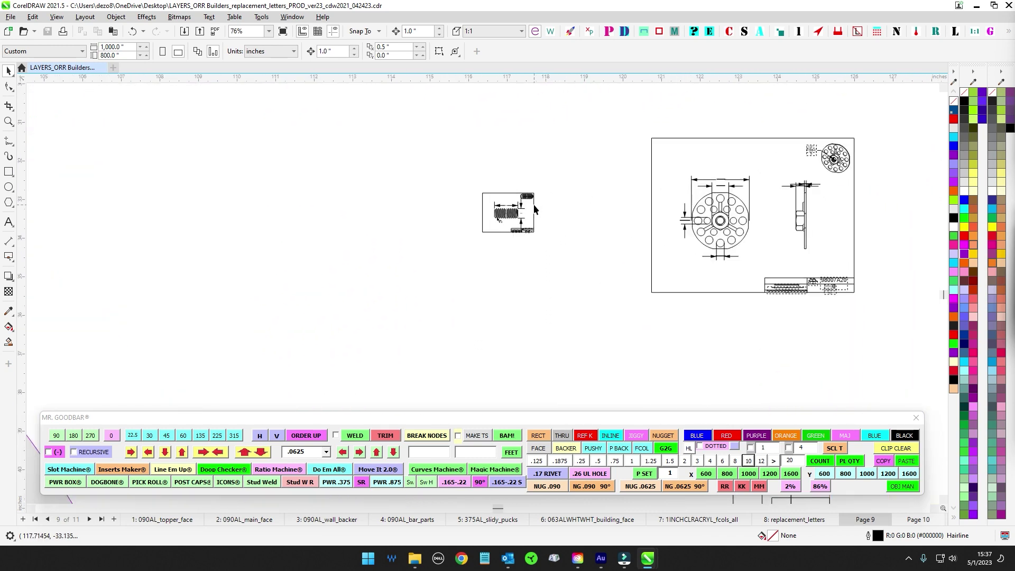
pyautogui.scroll(-7, 588, 287)
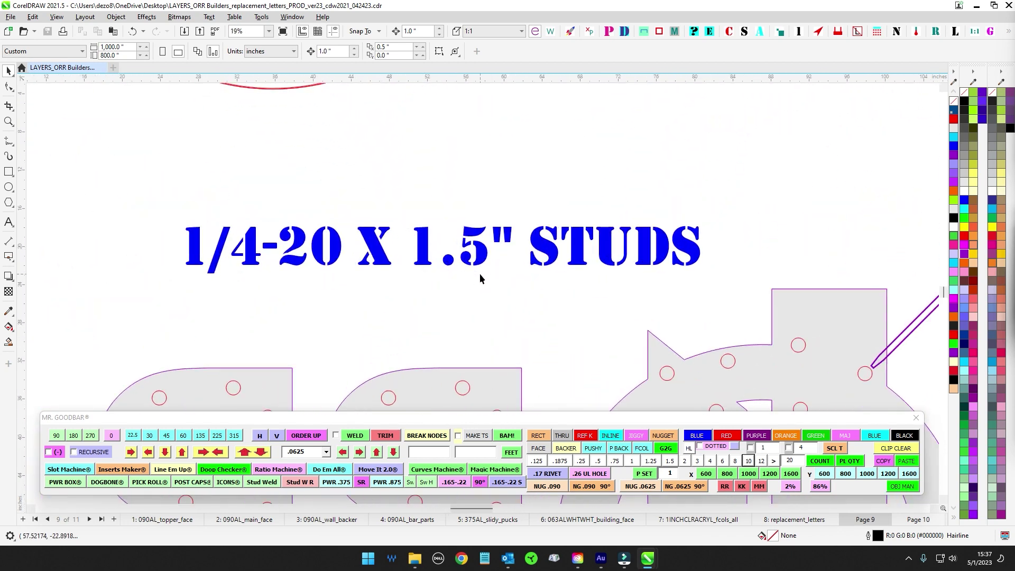
pyautogui.scroll(-2, 480, 274)
pyautogui.moveTo(564, 287); pyautogui.dragTo(444, 274)
pyautogui.scroll(3, 794, 327)
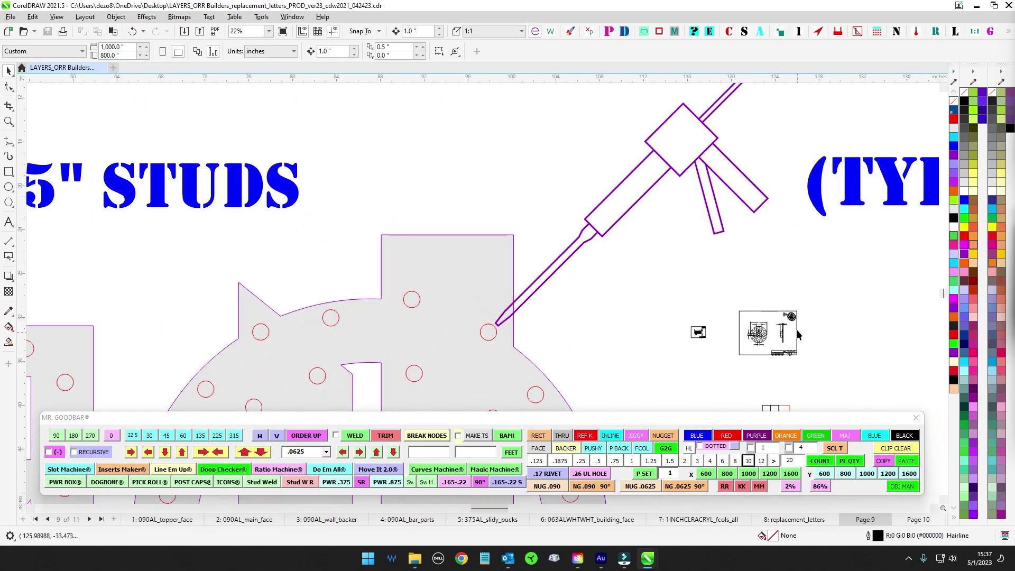
pyautogui.scroll(-4, 798, 334)
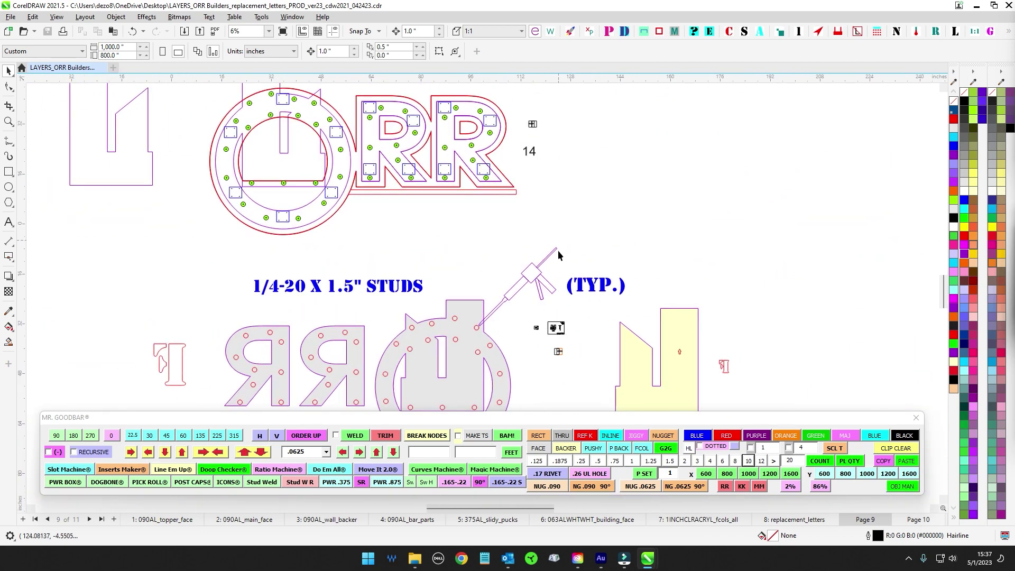
# Step: Shift the stud rectangle and the orange 1 x 2 rectangle 2 inches right, away from the other rectangles of the side-section sketch
pyautogui.scroll(9, 559, 351)
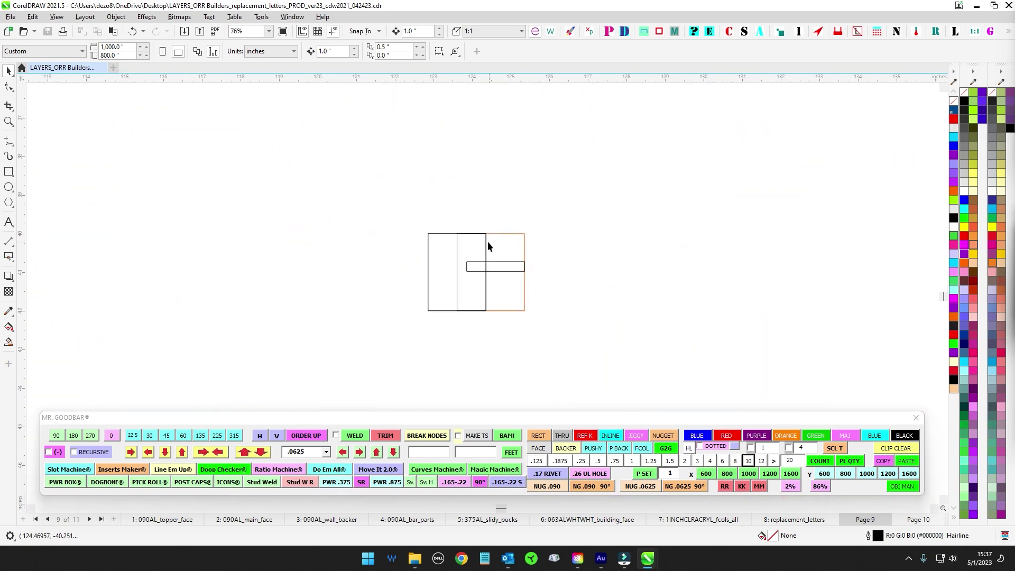
pyautogui.moveTo(569, 346); pyautogui.dragTo(577, 358)
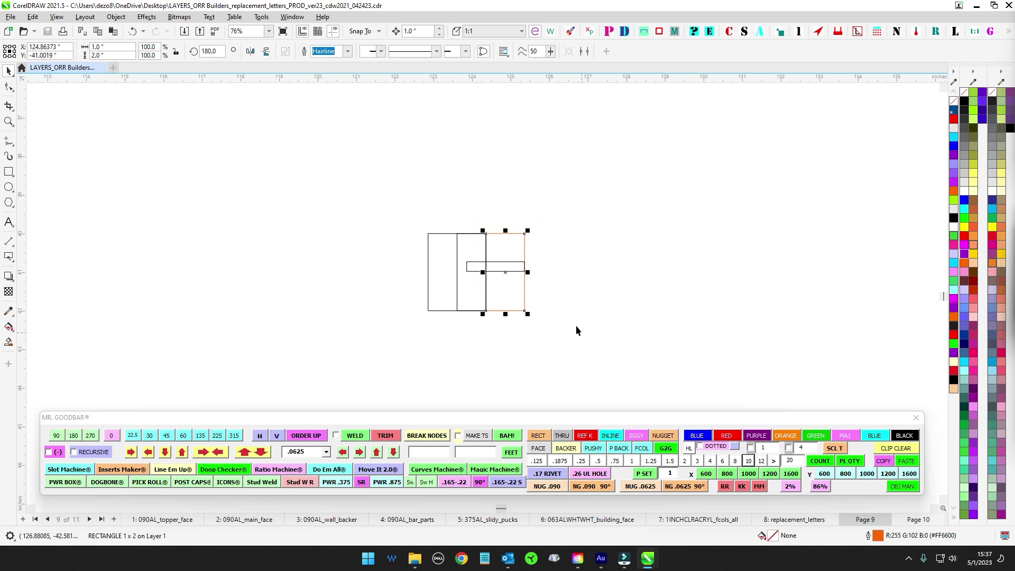
pyautogui.scroll(1, 541, 271)
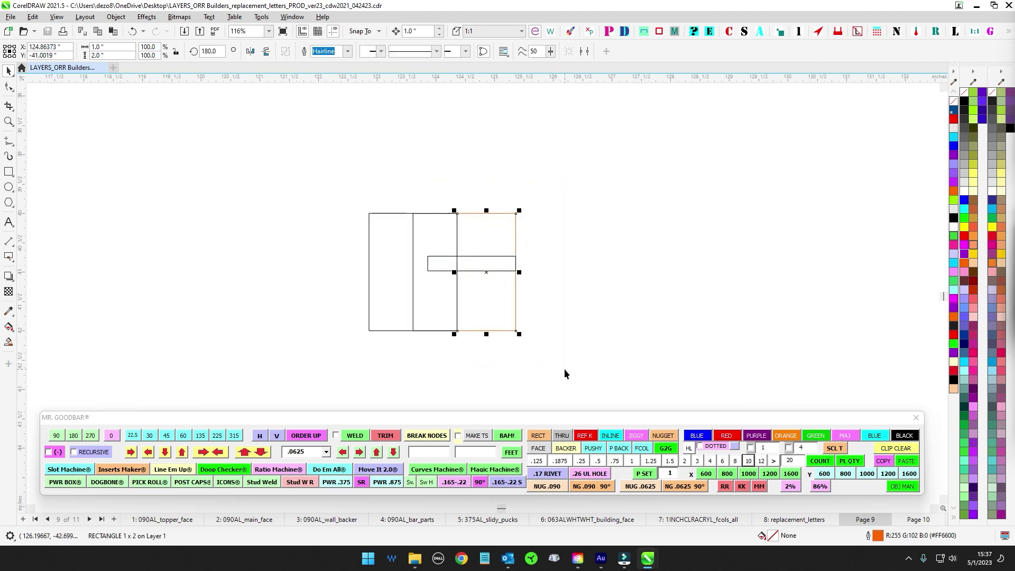
pyautogui.moveTo(426, 183); pyautogui.dragTo(569, 386)
pyautogui.press('Right')
pyautogui.press('Right')
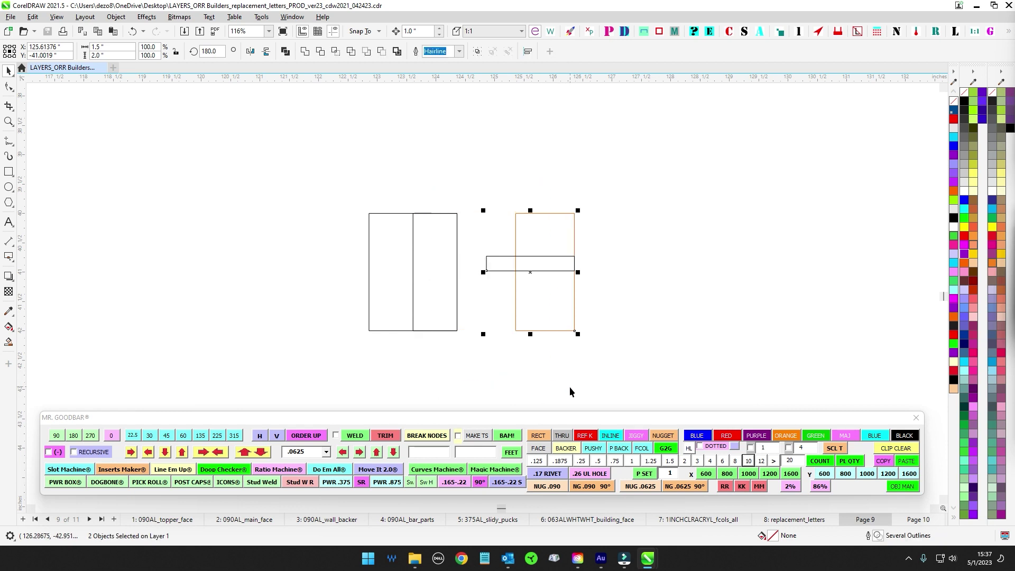
pyautogui.moveTo(438, 411); pyautogui.dragTo(493, 417)
pyautogui.moveTo(542, 180); pyautogui.dragTo(709, 382)
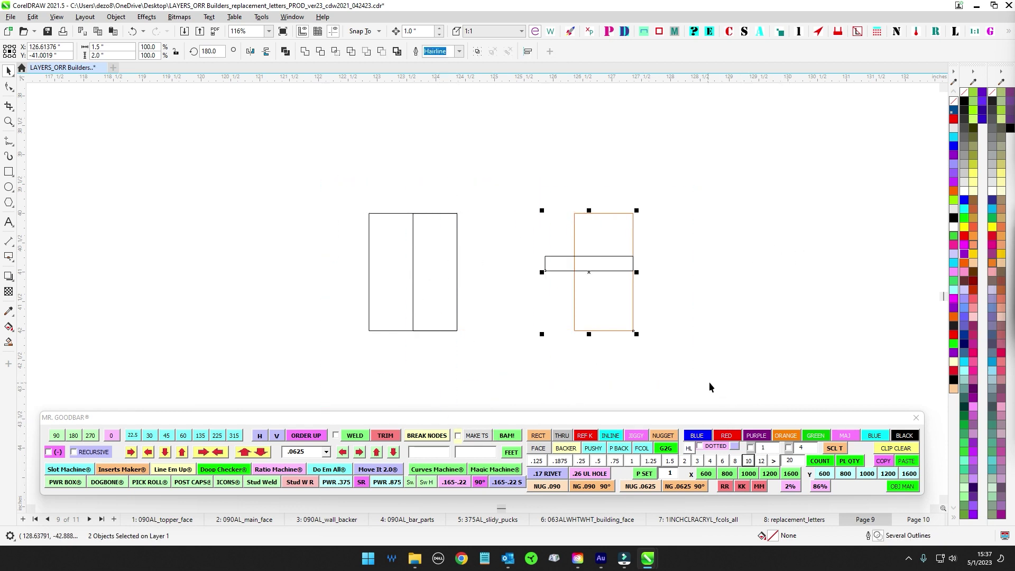
# Step: Move the stud and orange rectangles 2 inches left, back into the side-section sketch, and deselect them
pyautogui.press('Left')
pyautogui.press('Left')
pyautogui.scroll(1, 406, 264)
pyautogui.click(461, 262)
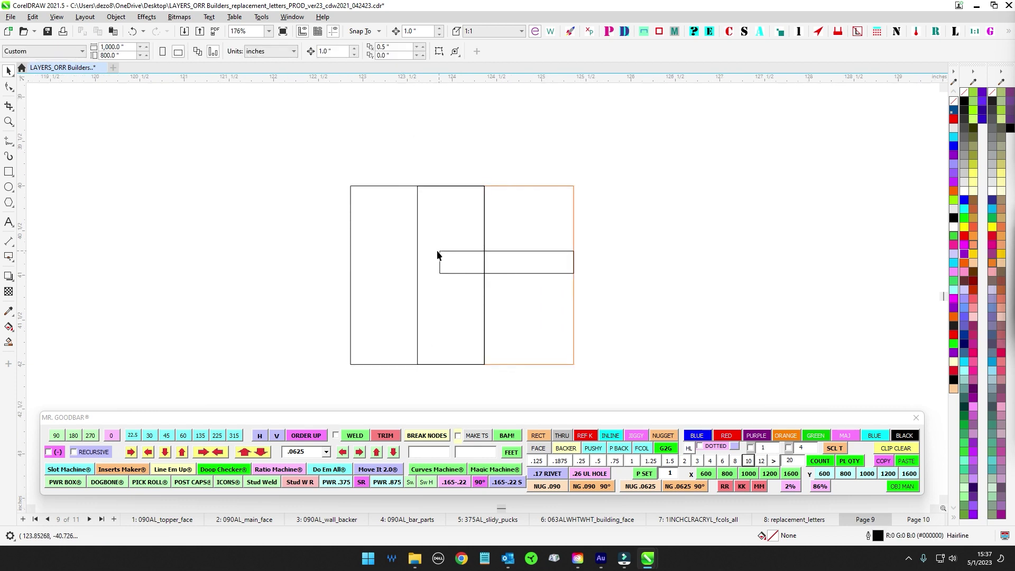
# Step: Select only the 1.5 x 0.25 inch stud rectangle in the side-section sketch and relate it to the assembly layout
pyautogui.moveTo(428, 244); pyautogui.dragTo(648, 309)
pyautogui.scroll(-2, 703, 296)
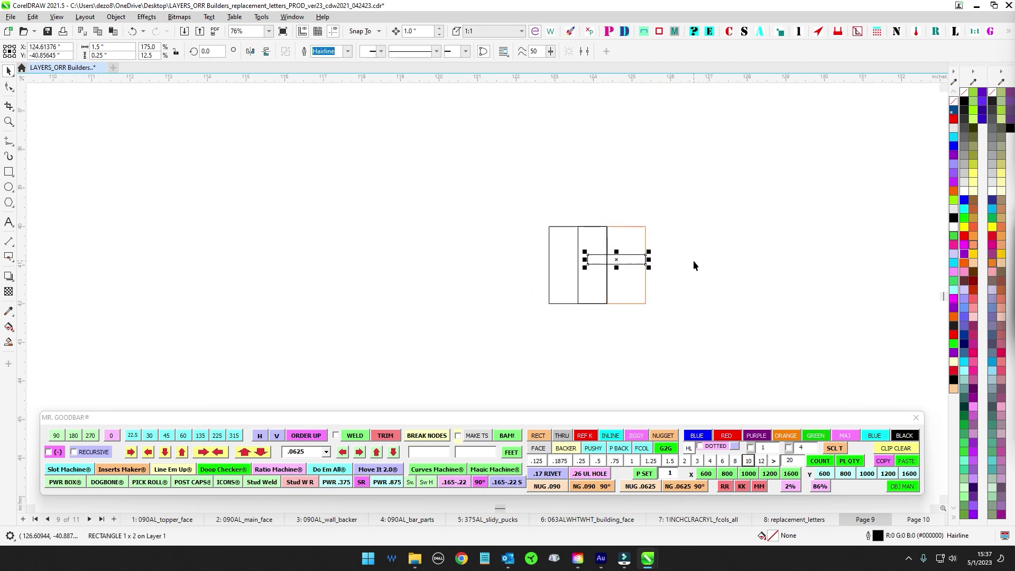
pyautogui.scroll(-6, 693, 260)
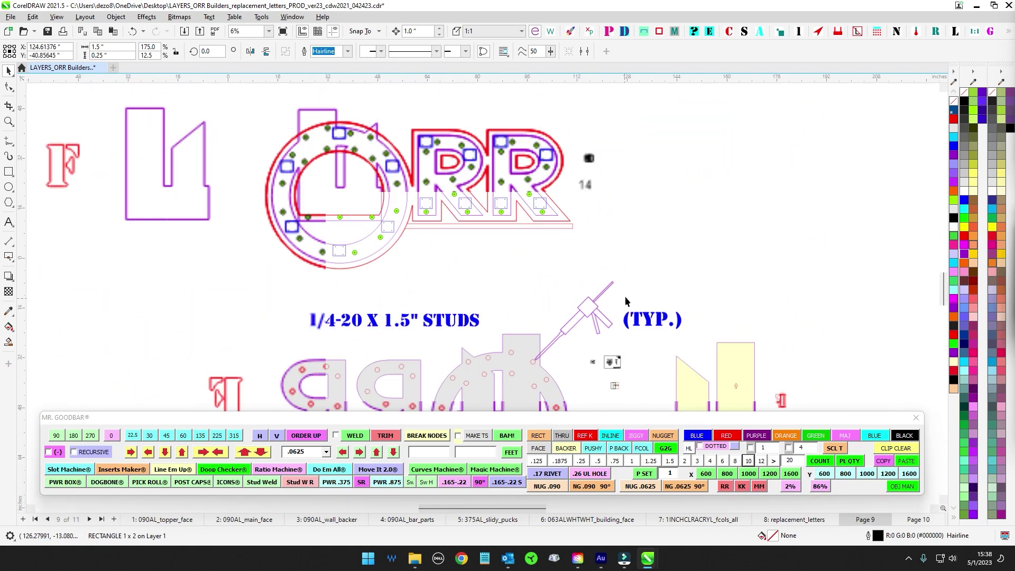
# Step: Examine the green circles and square brackets on the assembly layout's first R, comparing them with the side-section sketch
pyautogui.scroll(5, 610, 280)
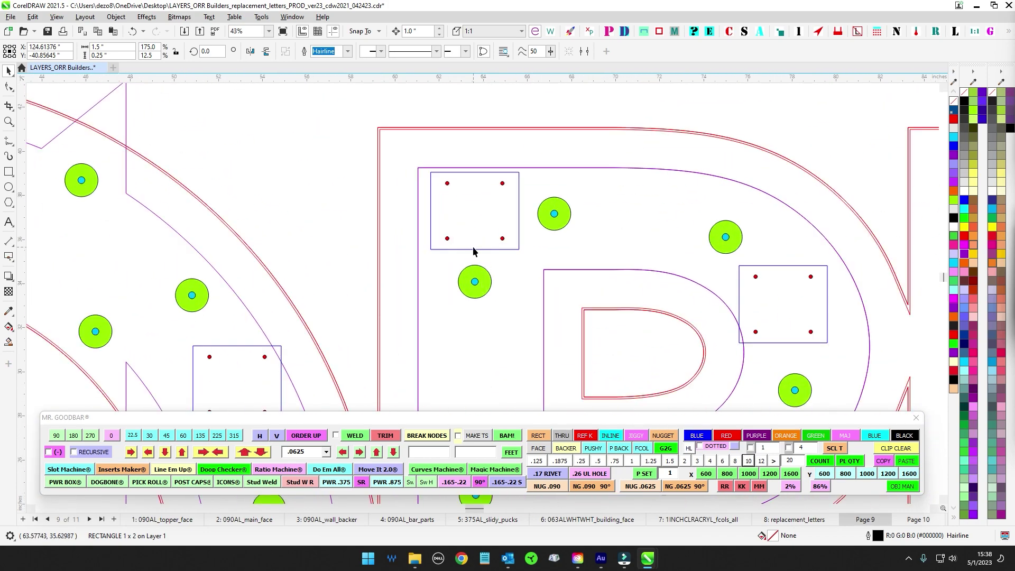
pyautogui.scroll(-1, 489, 252)
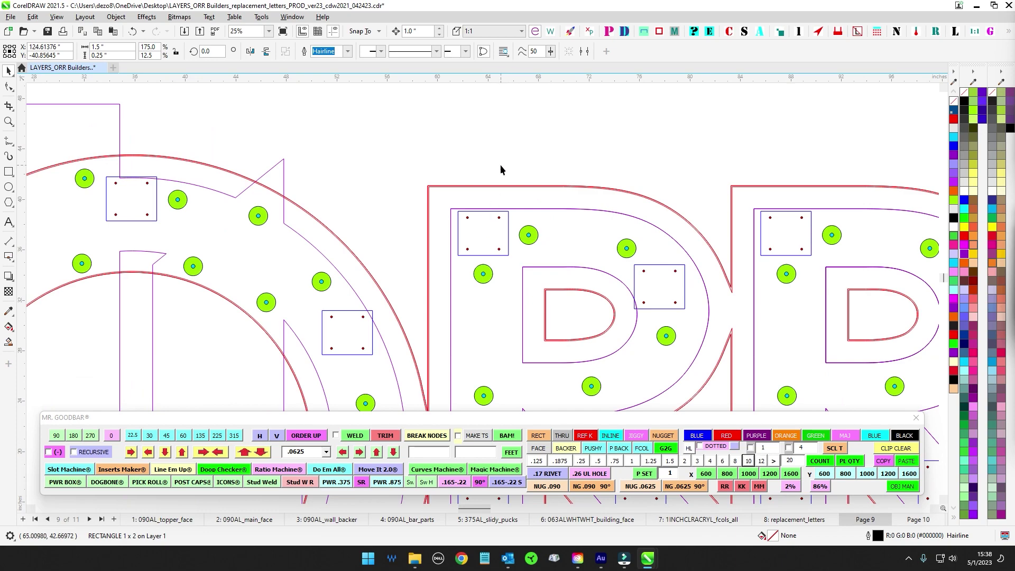
pyautogui.scroll(1, 480, 274)
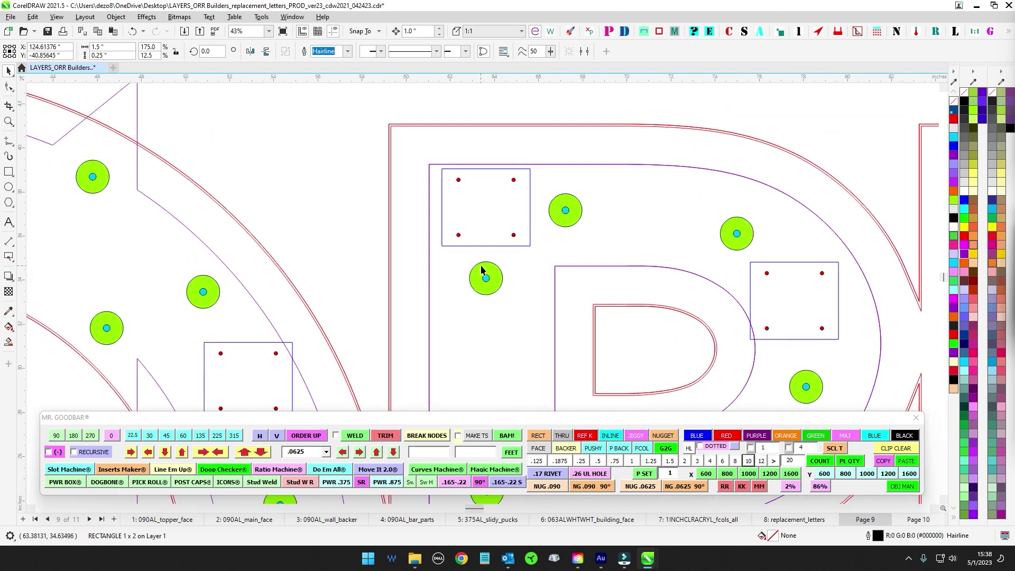
pyautogui.scroll(-1, 483, 269)
pyautogui.moveTo(492, 310); pyautogui.dragTo(455, 261)
pyautogui.scroll(-1, 452, 253)
pyautogui.moveTo(532, 330); pyautogui.dragTo(530, 222)
pyautogui.moveTo(612, 356); pyautogui.dragTo(603, 178)
pyautogui.scroll(3, 712, 331)
pyautogui.moveTo(670, 288); pyautogui.dragTo(484, 260)
pyautogui.moveTo(673, 405); pyautogui.dragTo(613, 325)
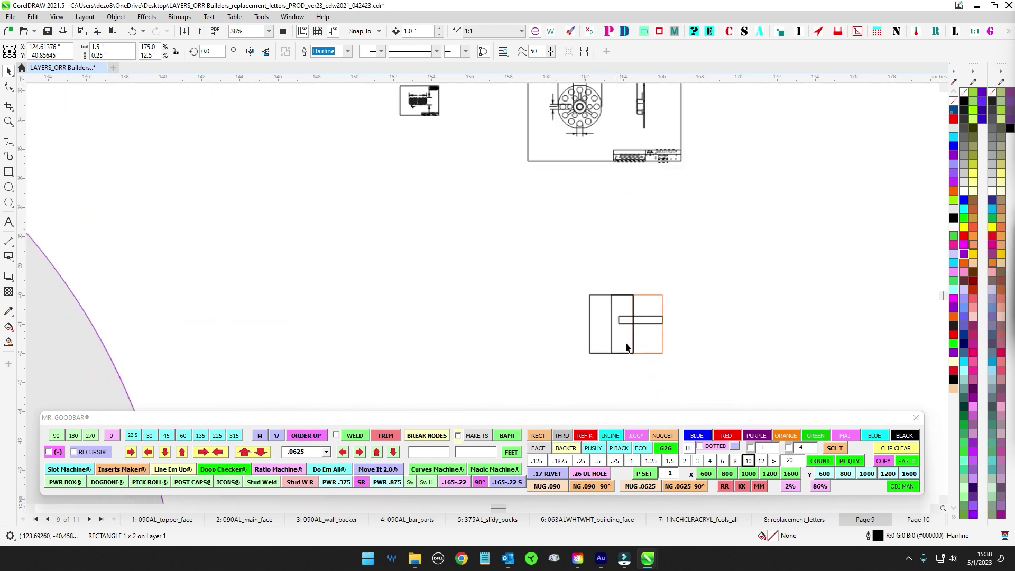
# Step: Inspect how the stud spans the adjoining rectangles in the side-section sketch and reselect the stud rectangle
pyautogui.scroll(2, 652, 295)
pyautogui.scroll(2, 620, 278)
pyautogui.click(620, 277)
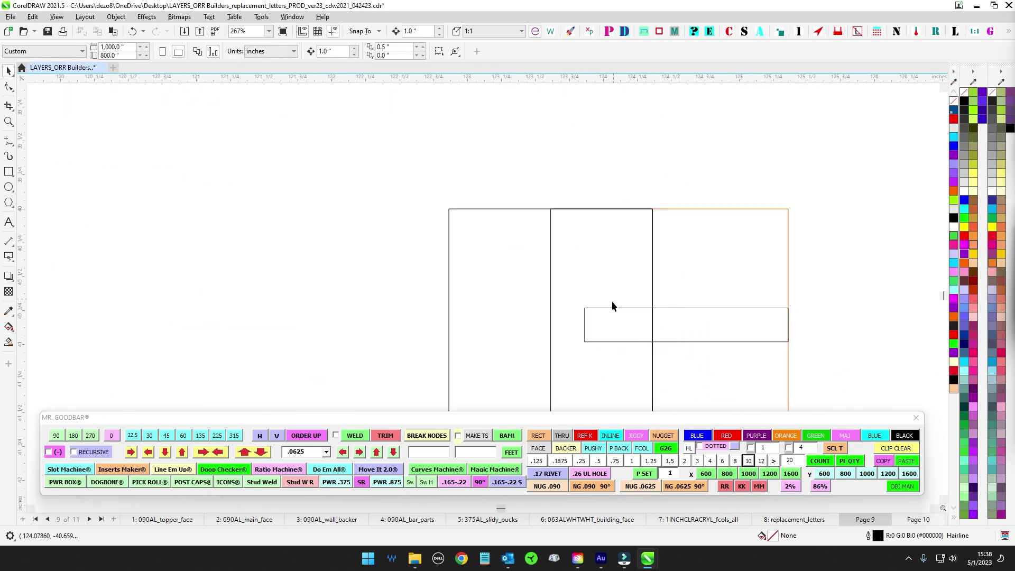
pyautogui.scroll(-1, 612, 302)
pyautogui.moveTo(612, 301); pyautogui.dragTo(560, 252)
pyautogui.moveTo(414, 213); pyautogui.dragTo(766, 280)
pyautogui.scroll(-1, 717, 287)
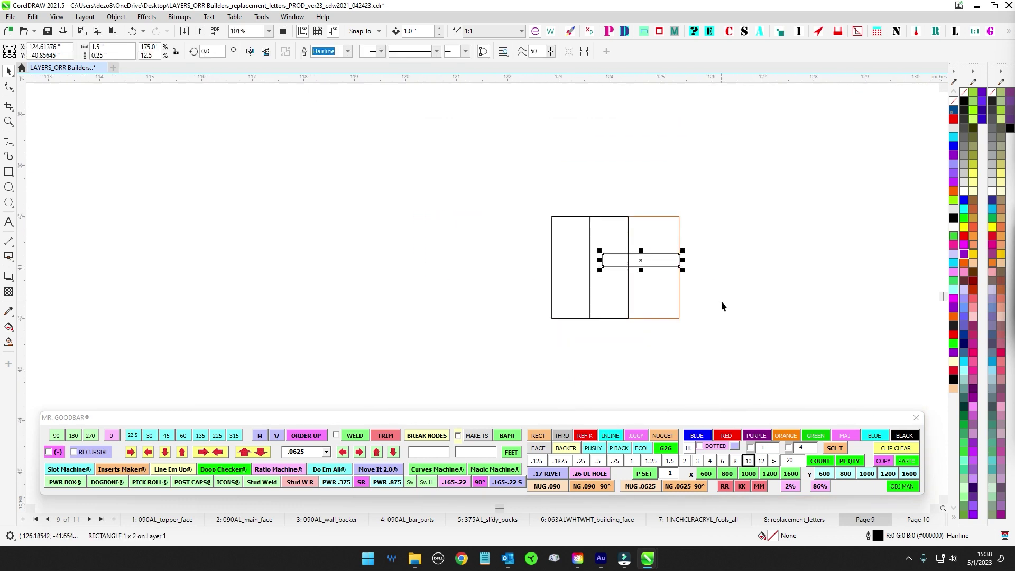
# Step: Compare the stud and perforated-disc hardware drawings again with the circles on the mirrored O
pyautogui.scroll(-2, 720, 300)
pyautogui.moveTo(484, 294); pyautogui.dragTo(553, 328)
pyautogui.scroll(-3, 518, 309)
pyautogui.scroll(4, 599, 198)
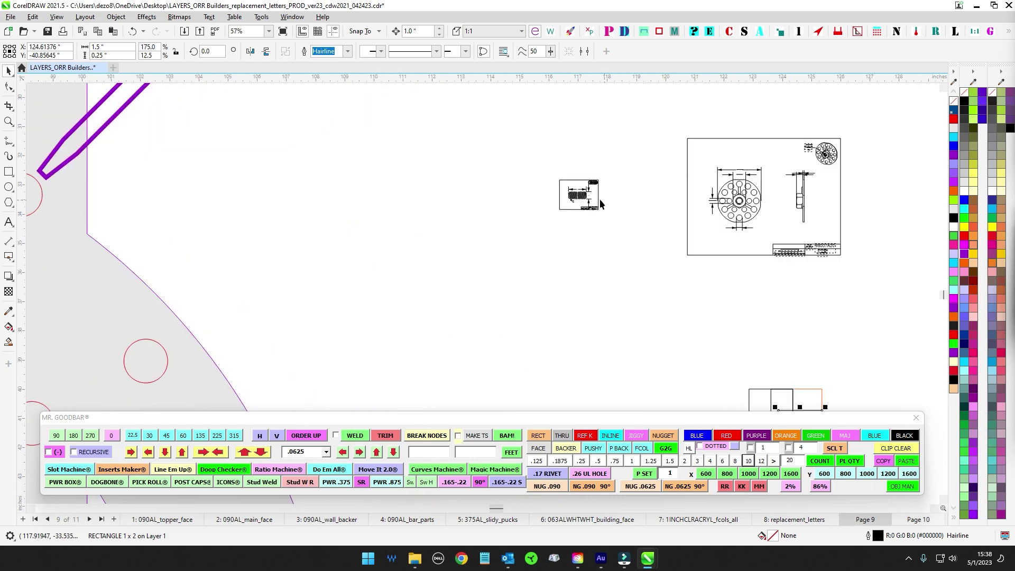
pyautogui.scroll(-4, 739, 206)
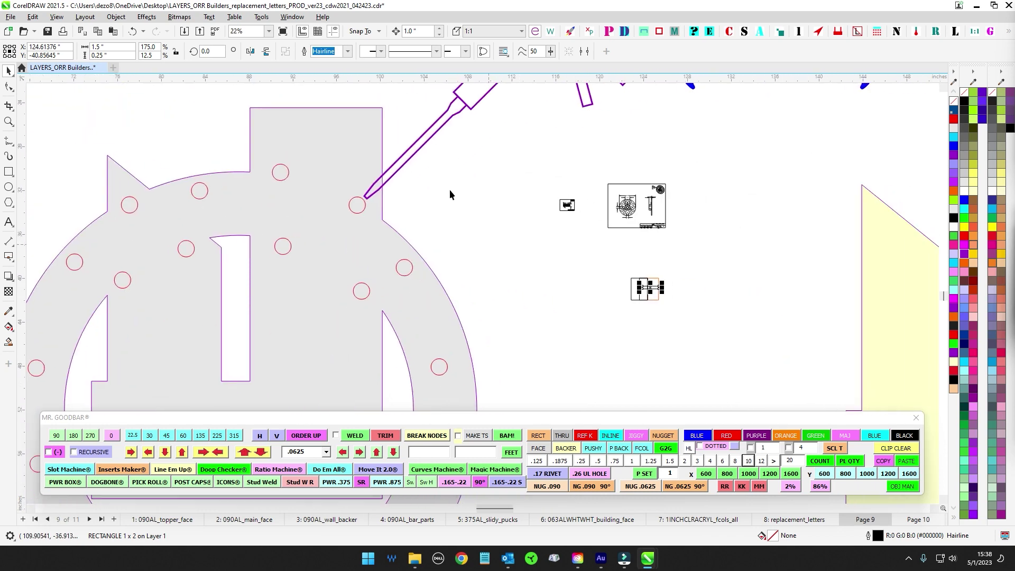
# Step: Select the gun icon and review the stud locations across the mirrored ORR against the assembly layout above it
pyautogui.scroll(-5, 672, 242)
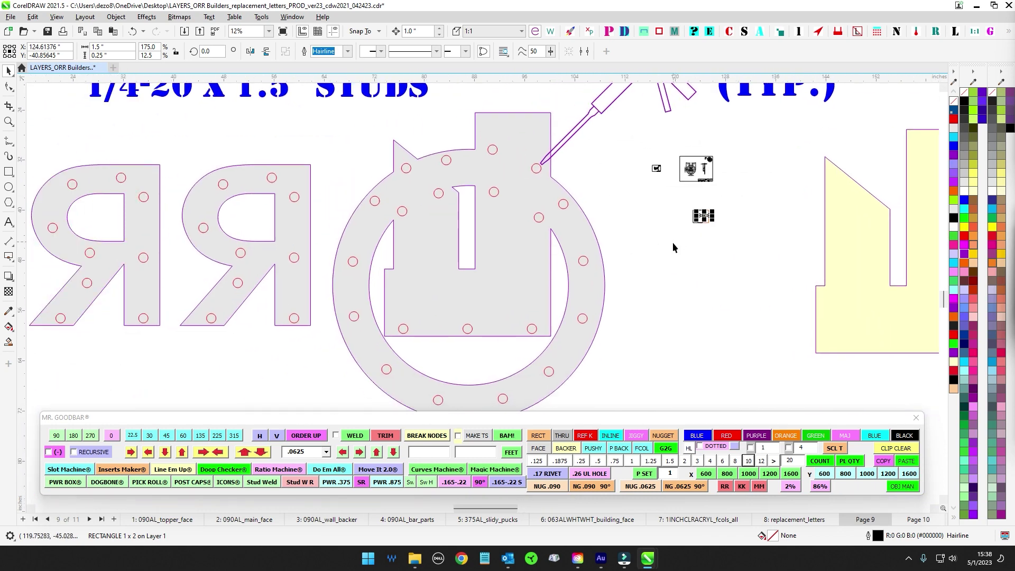
pyautogui.click(646, 141)
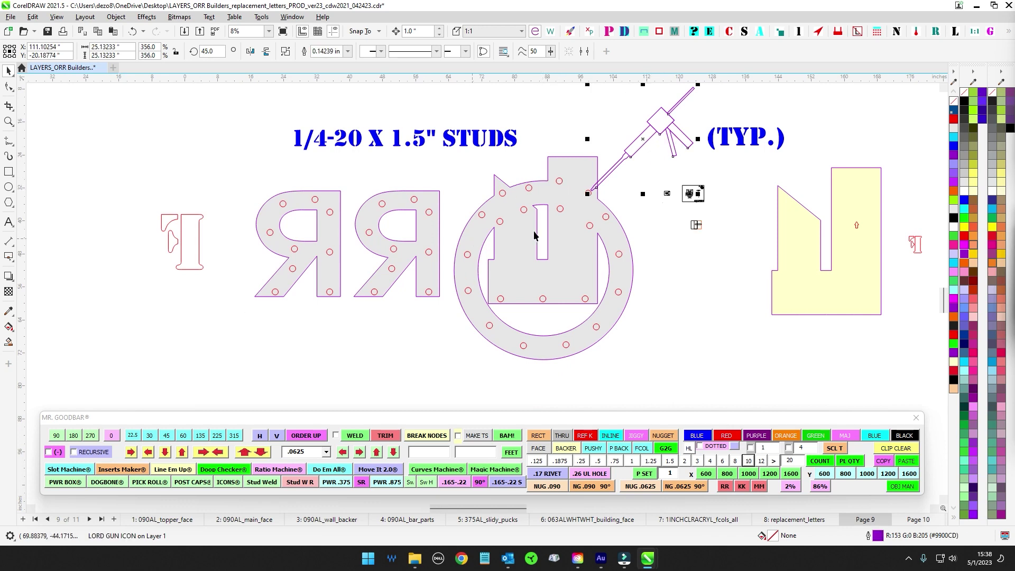
pyautogui.scroll(1, 622, 248)
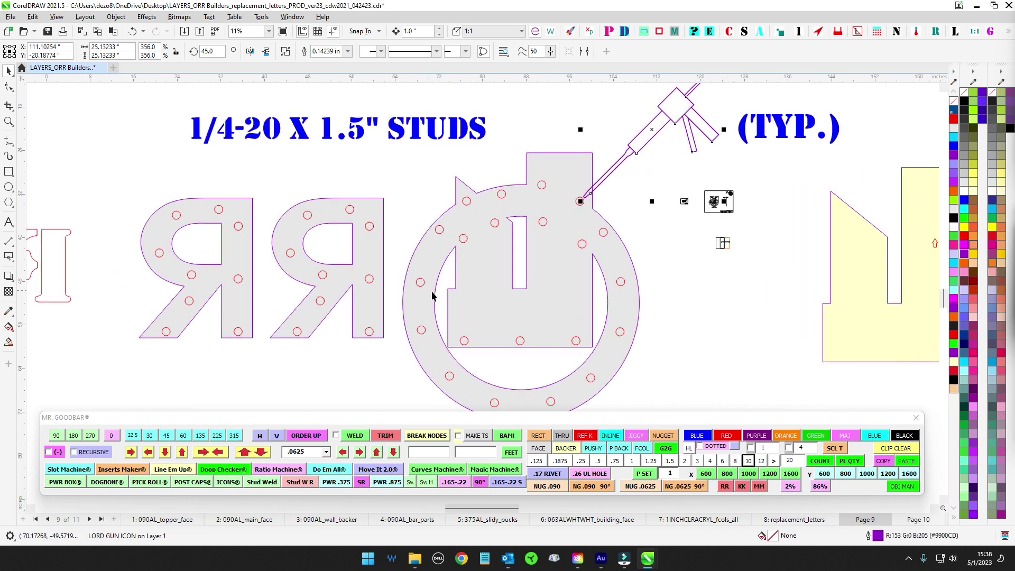
pyautogui.moveTo(487, 351); pyautogui.dragTo(418, 278)
pyautogui.moveTo(519, 192); pyautogui.dragTo(652, 258)
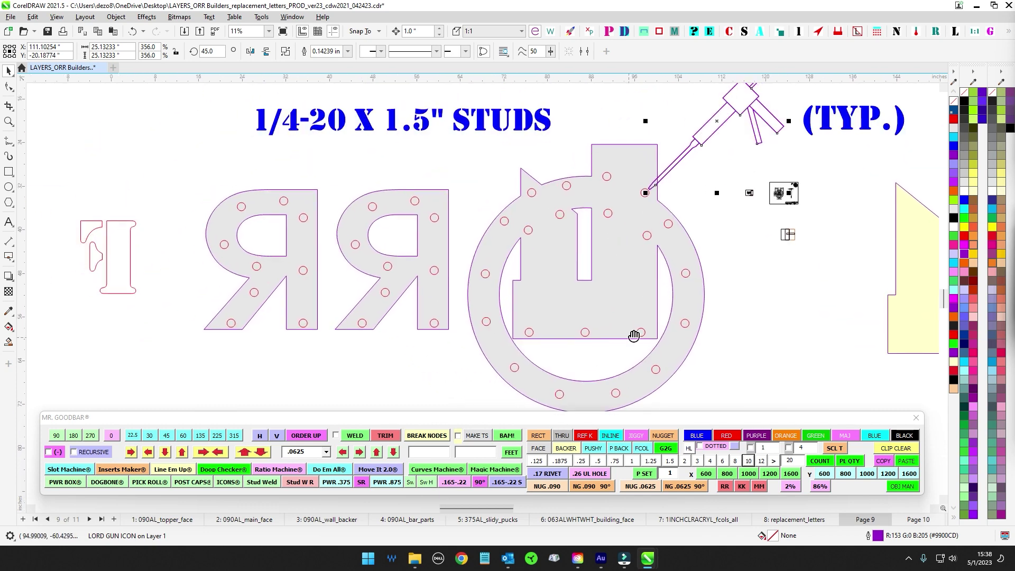
pyautogui.moveTo(634, 337); pyautogui.dragTo(718, 316)
pyautogui.scroll(-1, 550, 238)
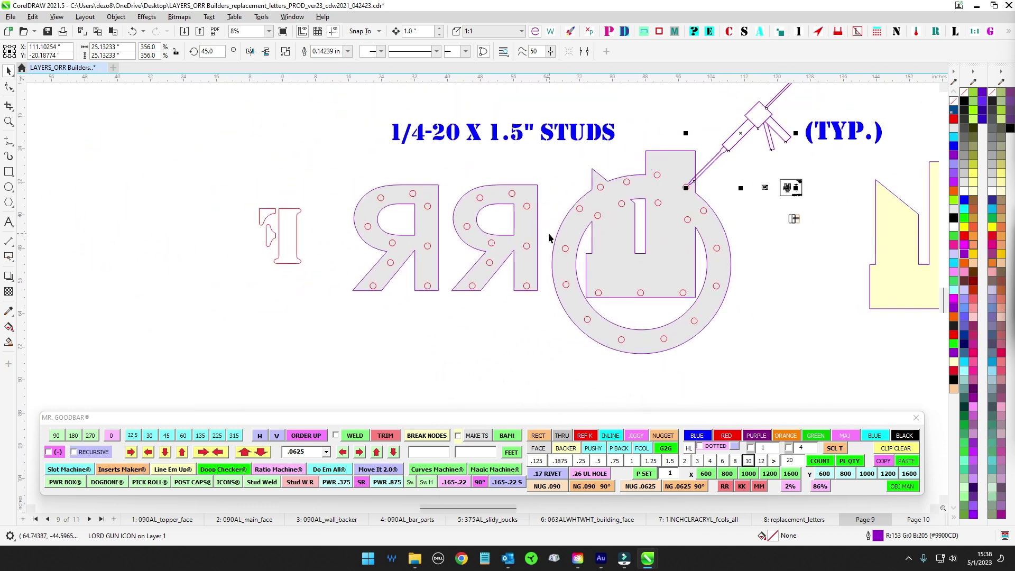
pyautogui.scroll(-2, 480, 292)
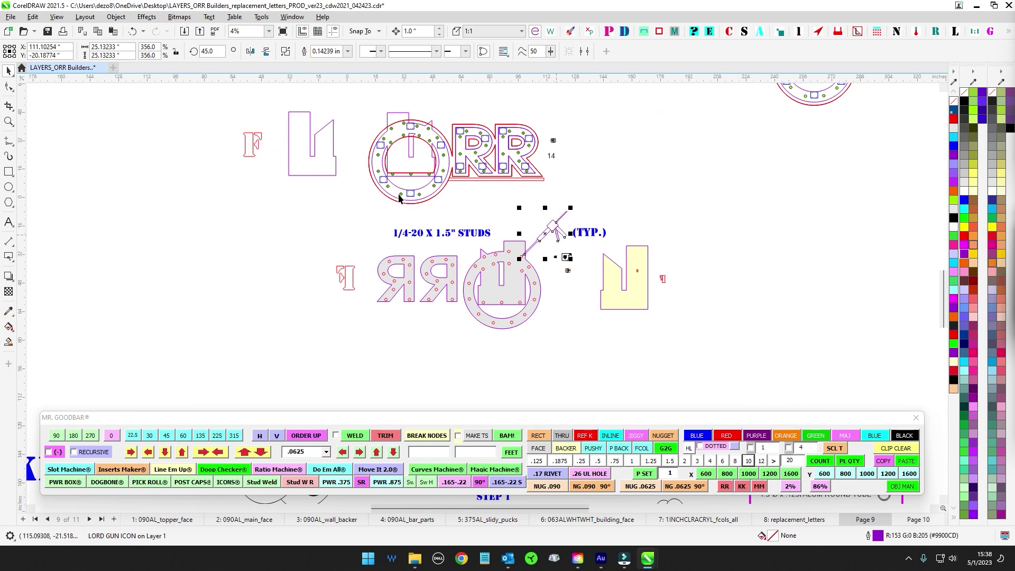
# Step: Select the yellow building piece and its arrow beside the mirrored ORR stud drawing
pyautogui.scroll(3, 459, 246)
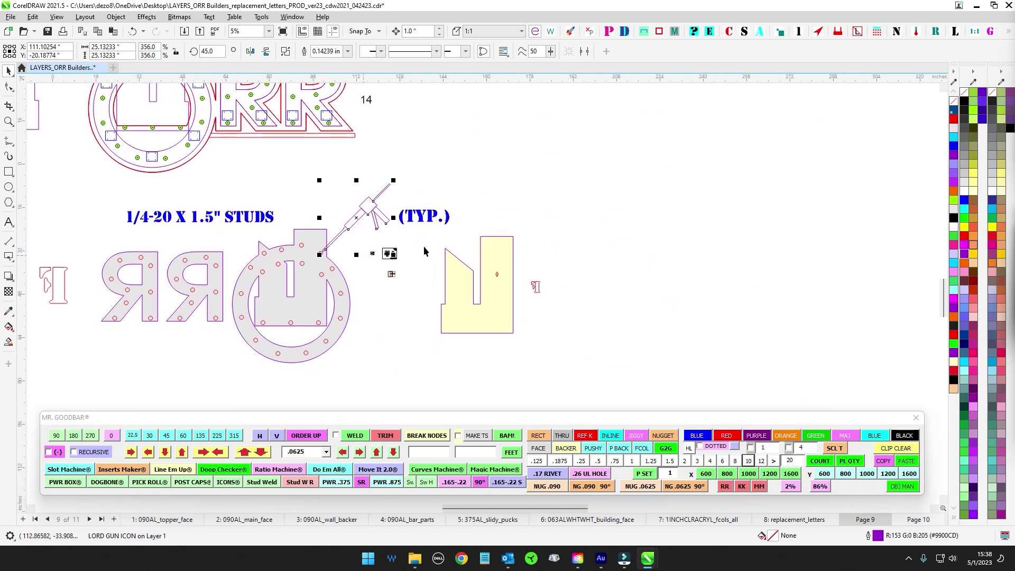
pyautogui.moveTo(424, 206); pyautogui.dragTo(565, 412)
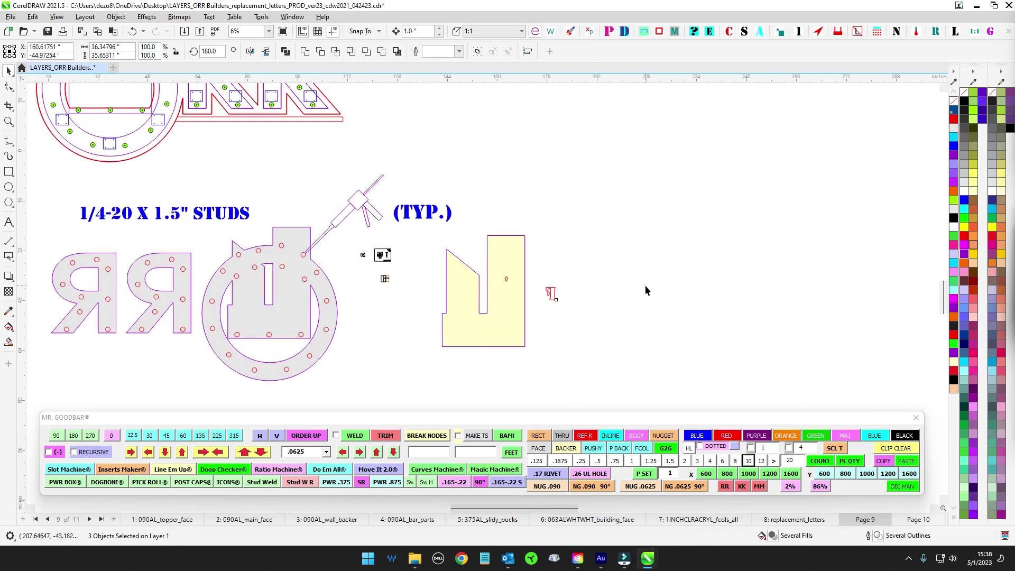
pyautogui.click(644, 290)
pyautogui.moveTo(525, 357); pyautogui.dragTo(531, 364)
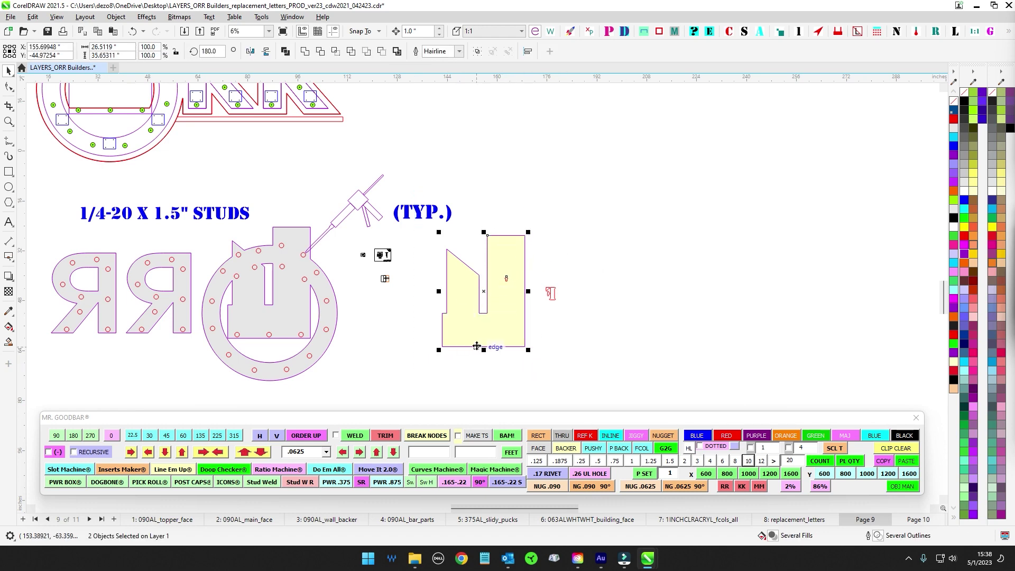
# Step: Compare the color ORR Builders logo with the buildings and stud locations on the mirrored ORR
pyautogui.scroll(-1, 573, 347)
pyautogui.scroll(-2, 153, 31)
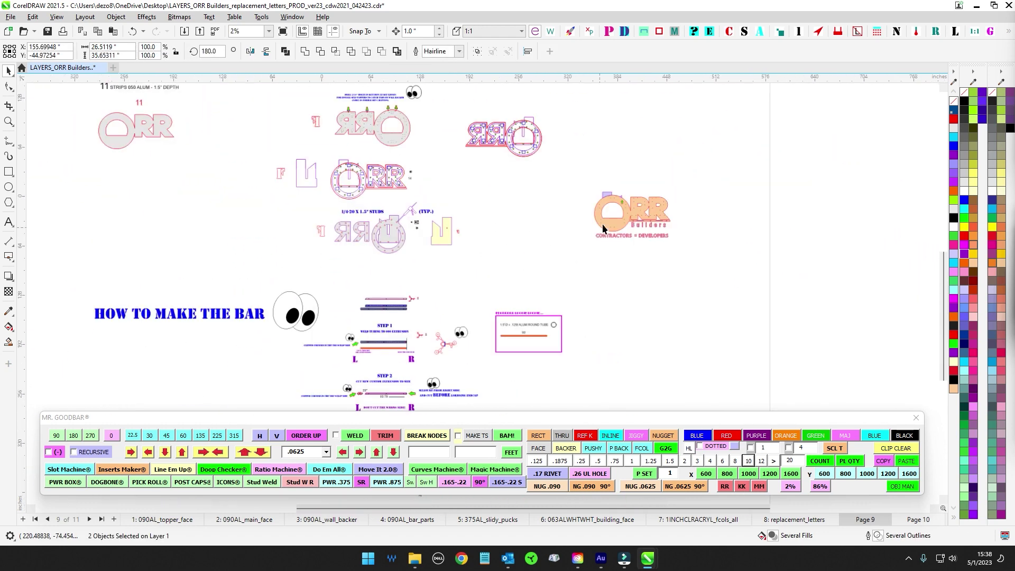
pyautogui.scroll(2, 446, 154)
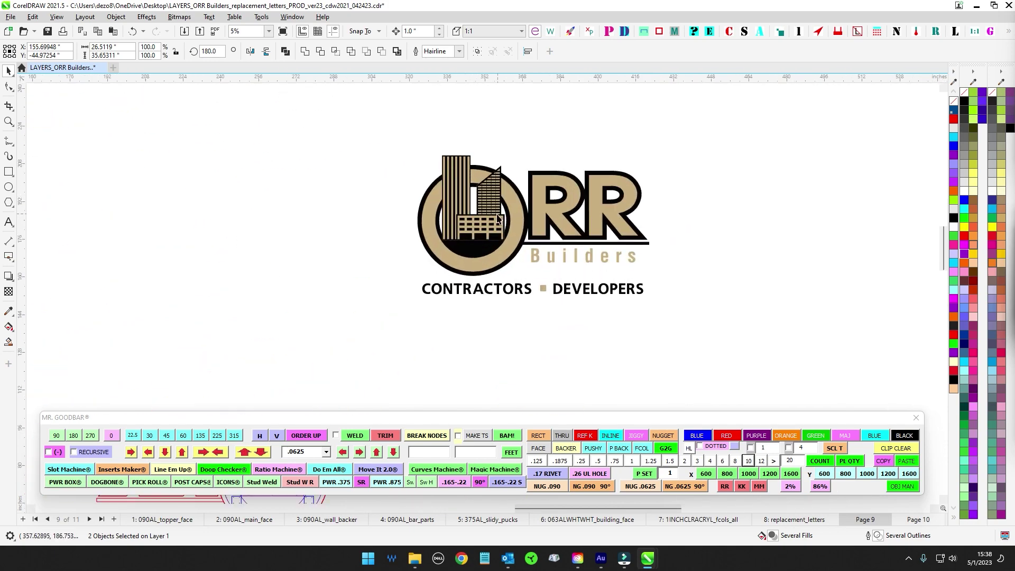
pyautogui.scroll(-3, 498, 217)
pyautogui.scroll(2, 582, 331)
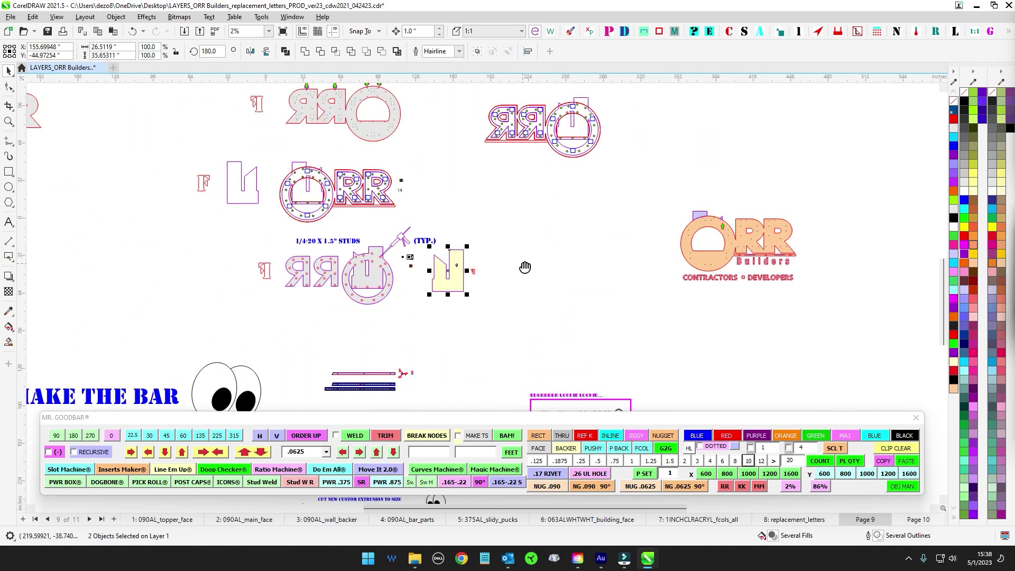
pyautogui.scroll(1, 592, 226)
pyautogui.scroll(4, 566, 310)
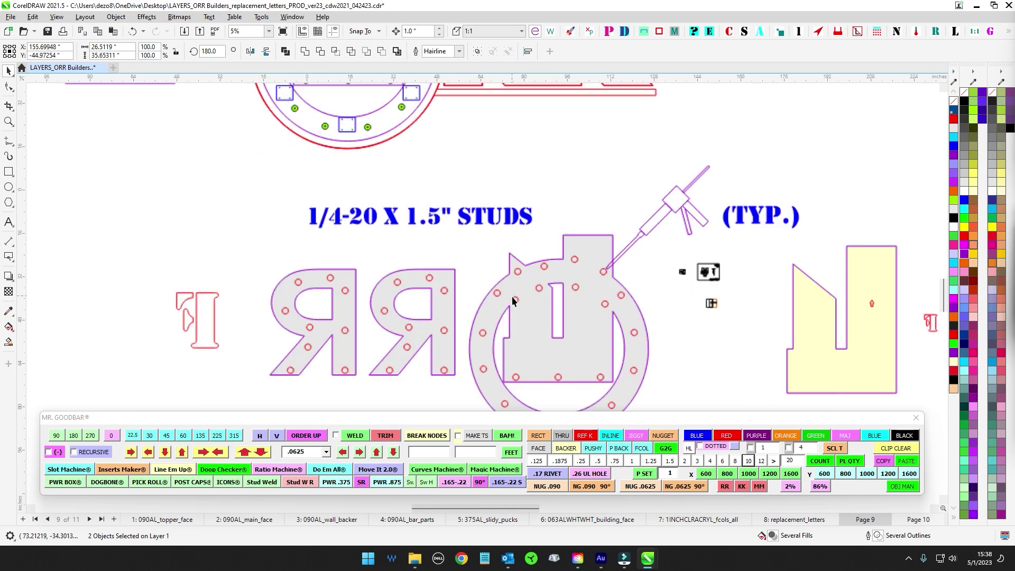
pyautogui.scroll(-2, 642, 272)
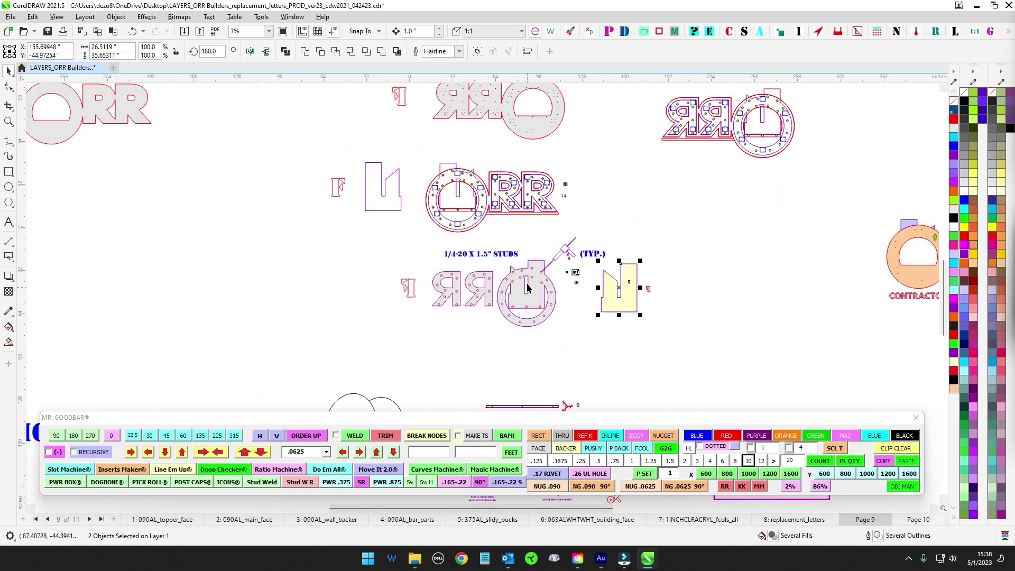
pyautogui.scroll(1, 563, 277)
pyautogui.scroll(3, 574, 361)
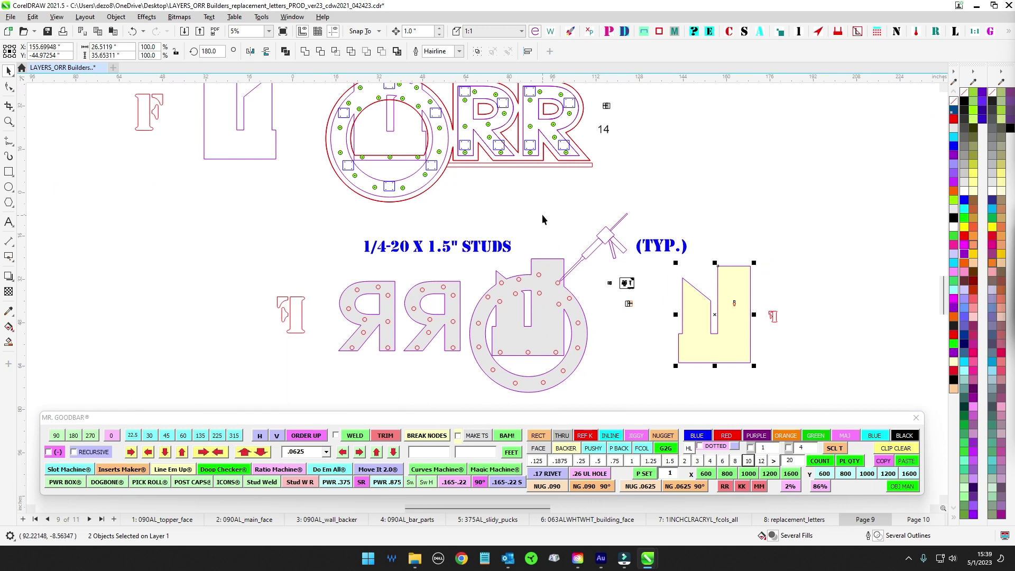
# Step: Select the small stud circle near the upper bracket of the assembly layout's last R
pyautogui.scroll(8, 541, 214)
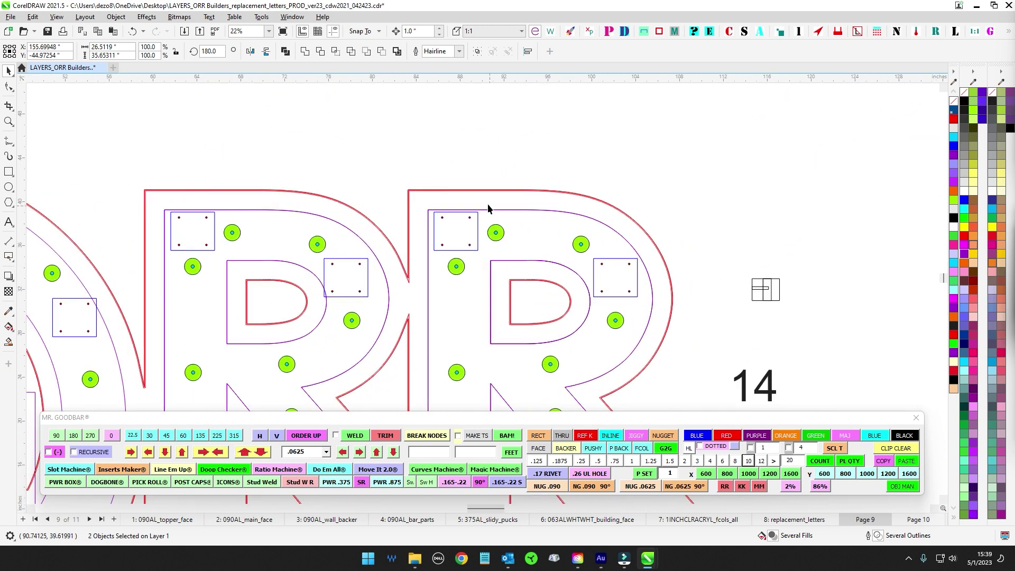
pyautogui.click(495, 232)
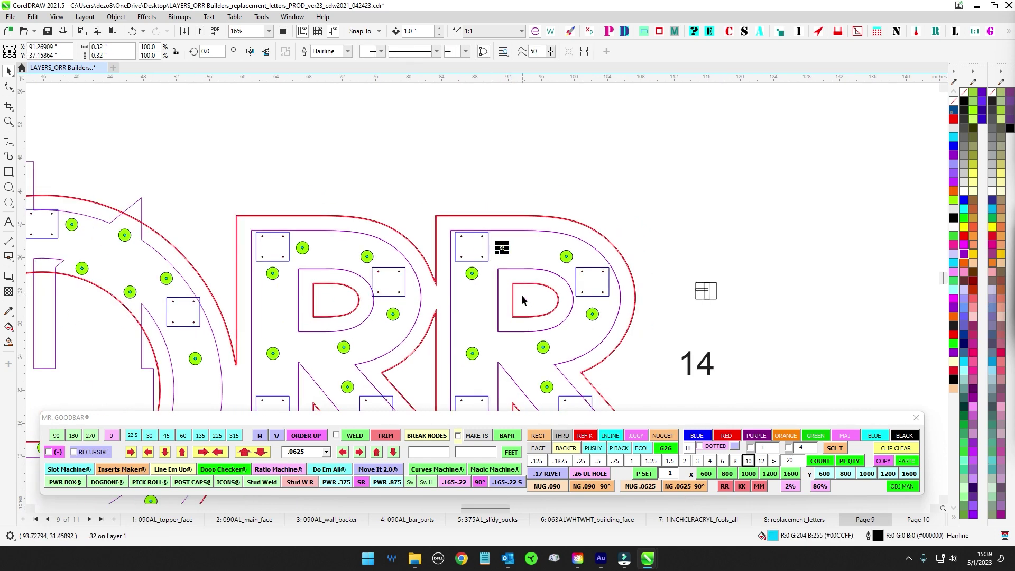
pyautogui.scroll(-4, 546, 280)
pyautogui.scroll(-2, 596, 261)
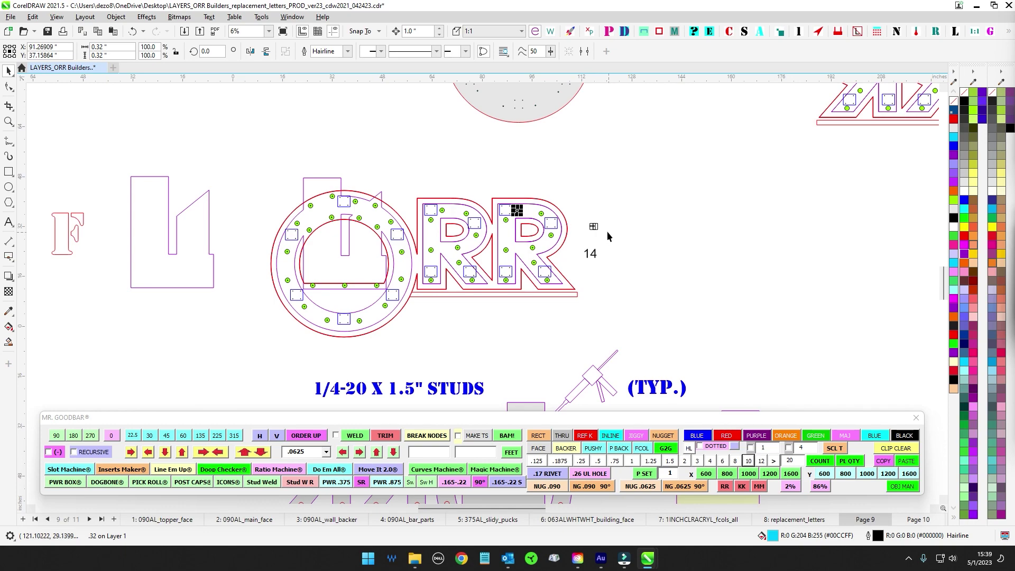
# Step: Nudge the tan ORR face of the color logo up 1 inch over its black backer and back down
pyautogui.scroll(-4, 607, 232)
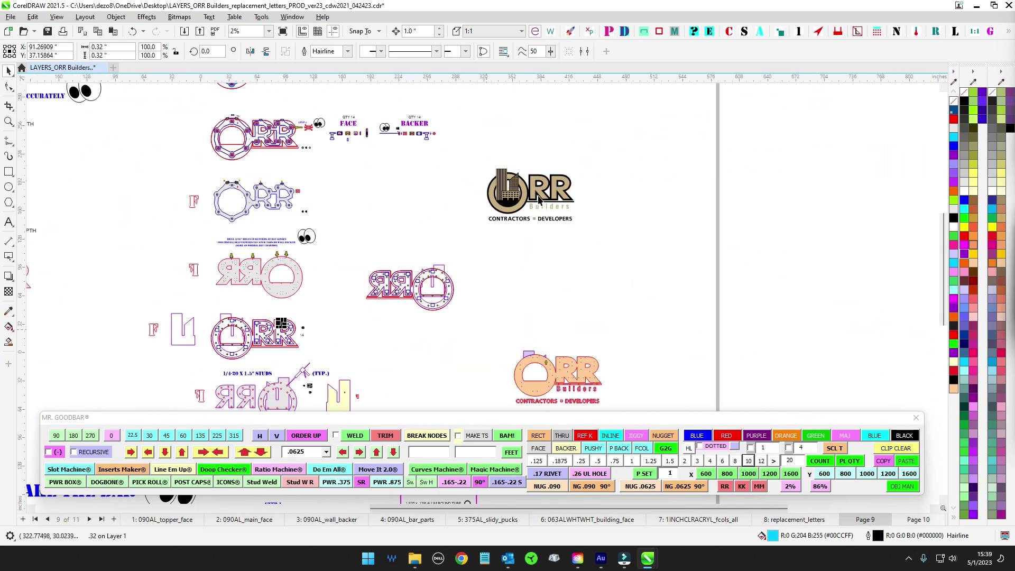
pyautogui.scroll(3, 534, 183)
pyautogui.click(533, 182)
pyautogui.scroll(2, 556, 139)
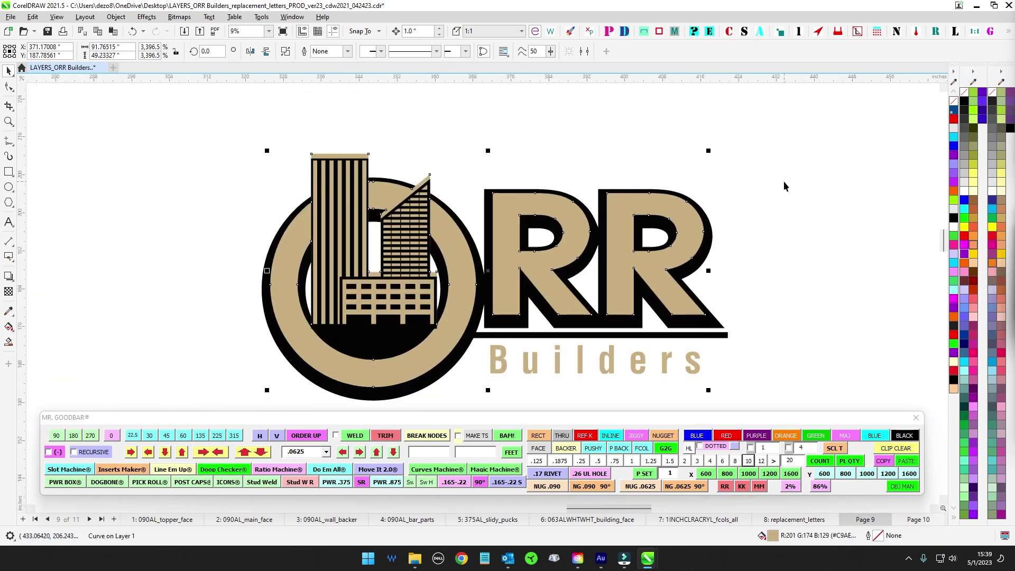
pyautogui.press('Down')
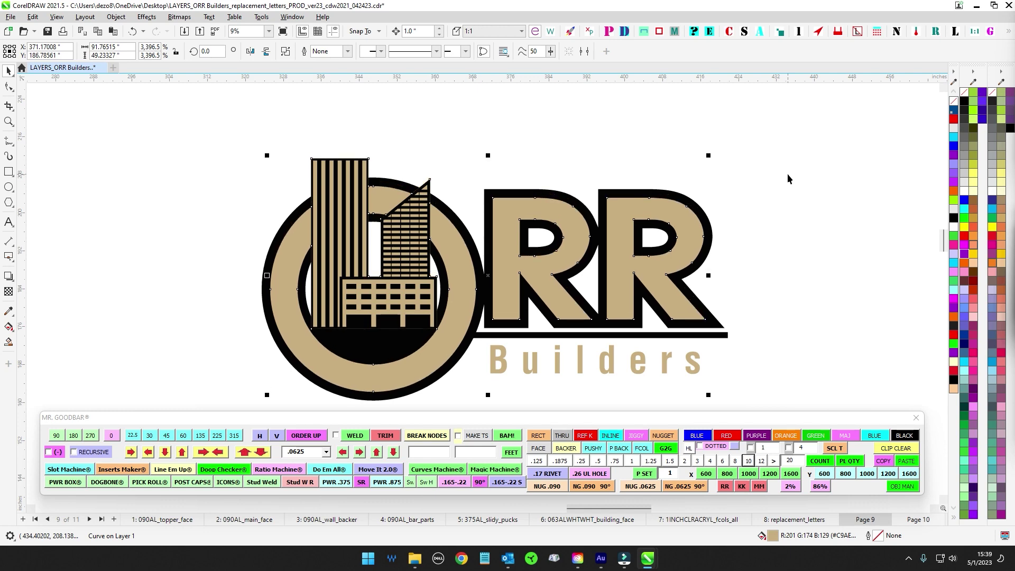
# Step: Compare the color logo with the stud circles and brackets on the ORR assembly layout and the stud drawing below it
pyautogui.scroll(-2, 787, 179)
pyautogui.scroll(3, 600, 197)
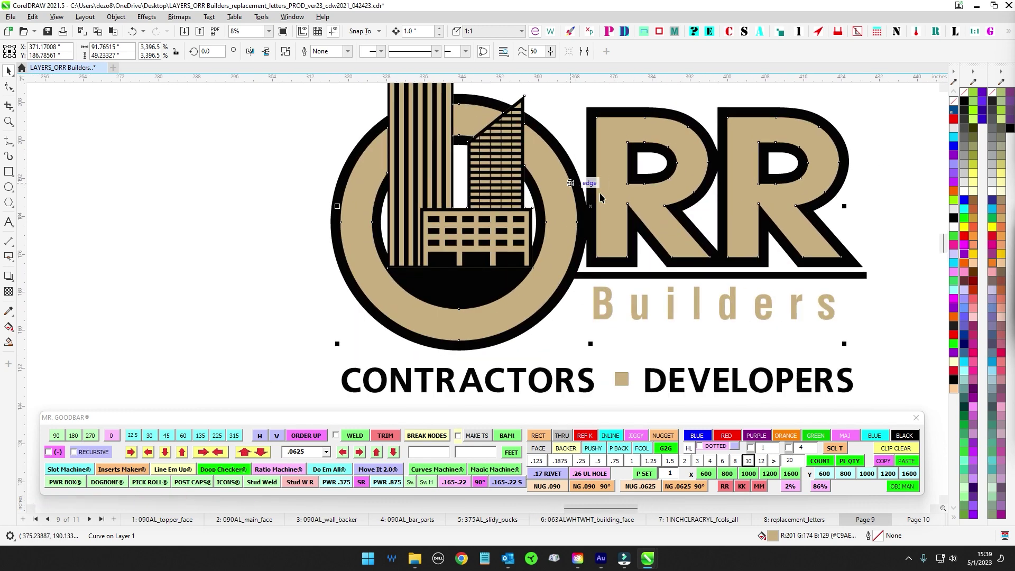
pyautogui.scroll(-3, 671, 281)
pyautogui.scroll(3, 494, 295)
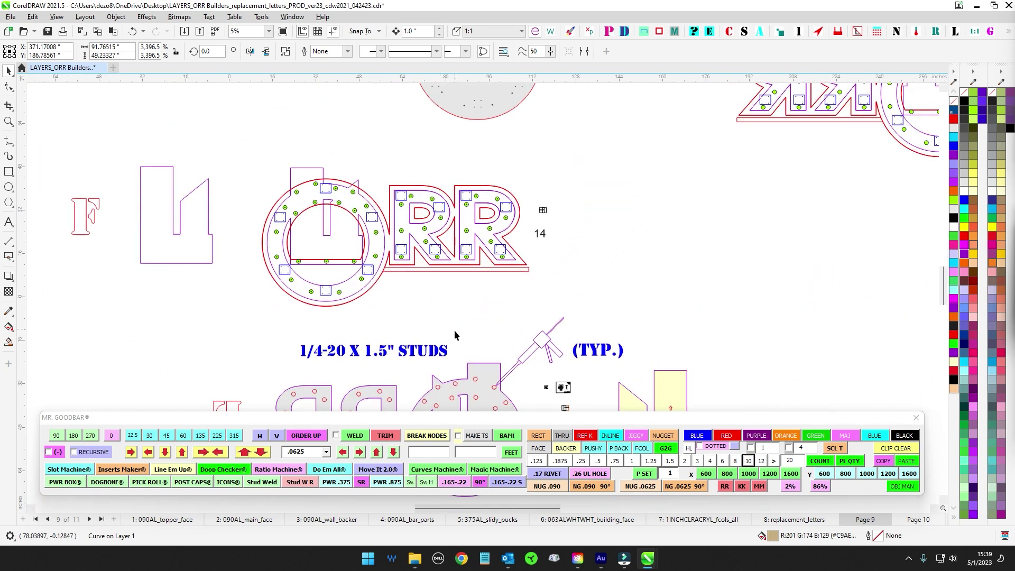
pyautogui.scroll(1, 454, 330)
pyautogui.scroll(2, 457, 265)
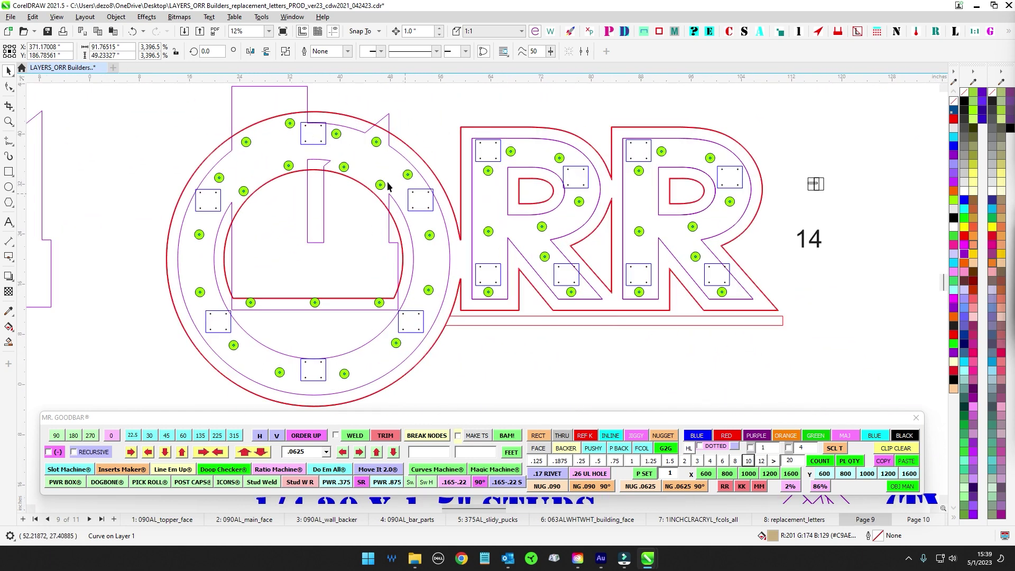
pyautogui.scroll(-2, 387, 322)
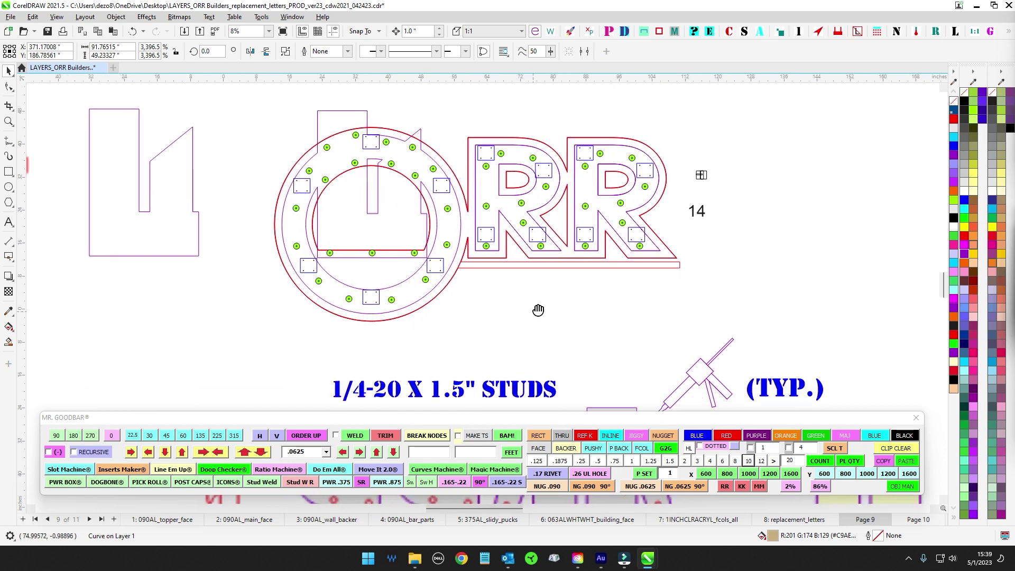
pyautogui.scroll(-3, 634, 296)
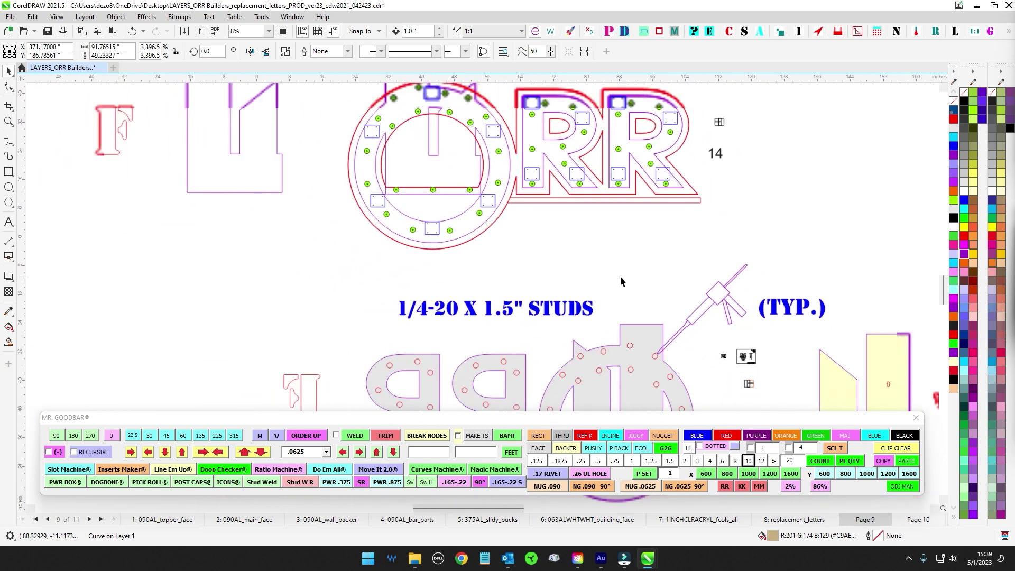
pyautogui.scroll(1, 613, 264)
pyautogui.scroll(2, 613, 269)
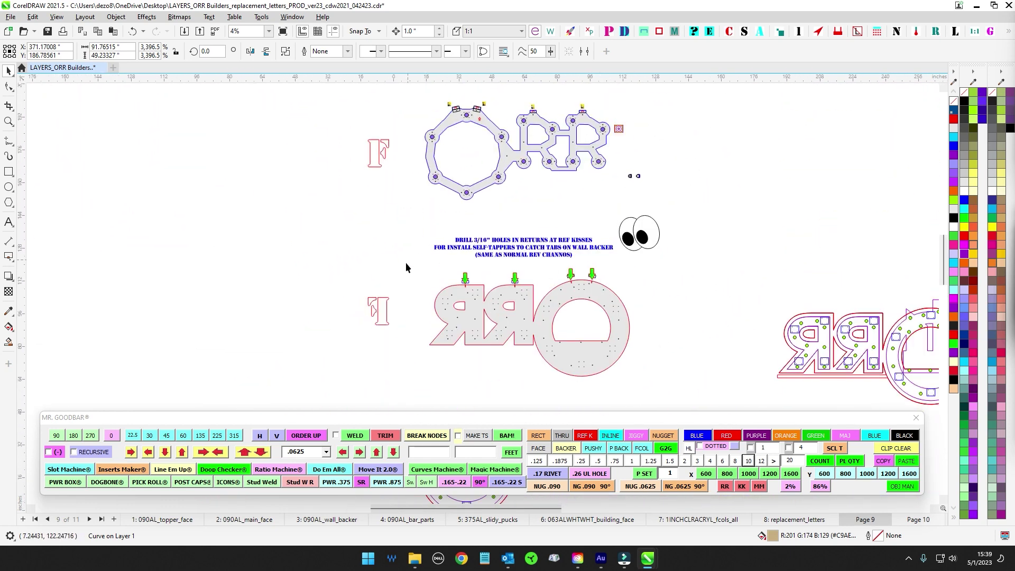
# Step: Select the mirrored ORR under the 3/16" hole drilling note, followed by the mirrored ORR in the stud drawing
pyautogui.moveTo(406, 263); pyautogui.dragTo(663, 217)
pyautogui.moveTo(650, 312); pyautogui.dragTo(683, 243)
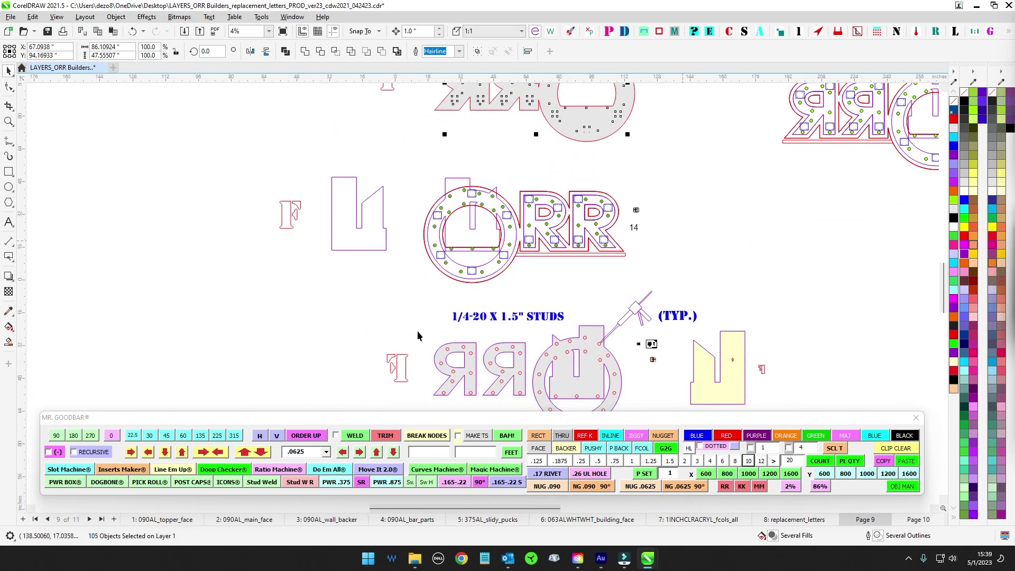
pyautogui.moveTo(415, 300); pyautogui.dragTo(644, 421)
pyautogui.scroll(-1, 657, 336)
pyautogui.moveTo(581, 264); pyautogui.dragTo(547, 377)
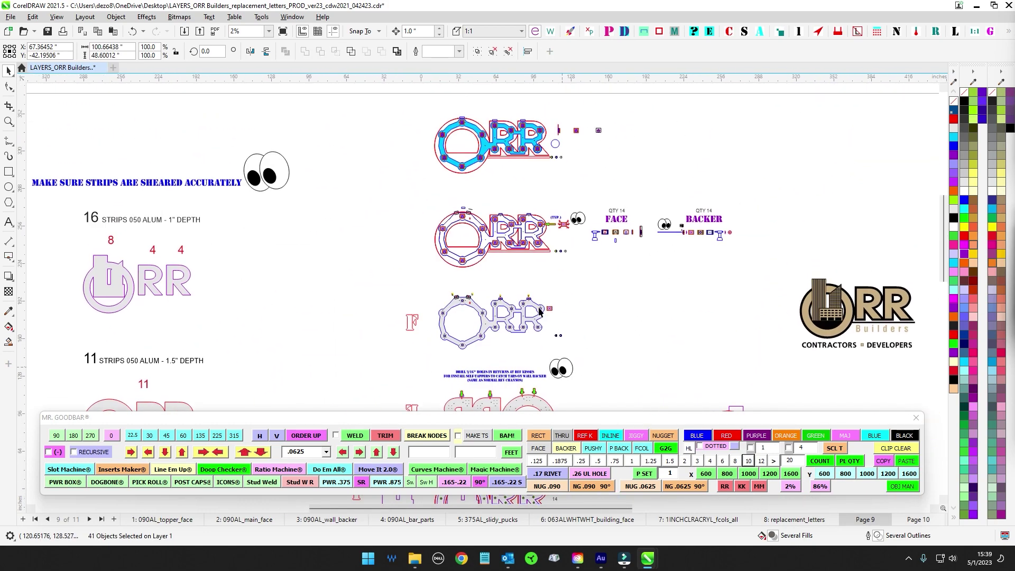
# Step: Select the ORR wall backer with its tabs and clear the selection after checking the drawings below it
pyautogui.scroll(3, 467, 321)
pyautogui.moveTo(389, 258); pyautogui.dragTo(640, 366)
pyautogui.scroll(-2, 644, 354)
pyautogui.moveTo(691, 313); pyautogui.dragTo(636, 236)
pyautogui.scroll(-5, 636, 236)
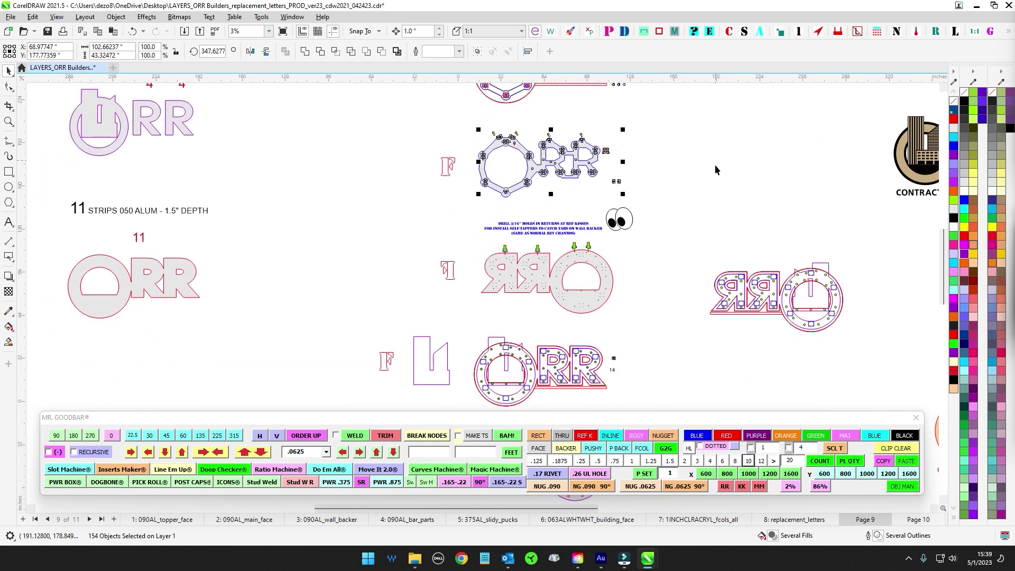
pyautogui.moveTo(648, 298); pyautogui.dragTo(659, 238)
pyautogui.click(692, 333)
pyautogui.moveTo(651, 337); pyautogui.dragTo(681, 284)
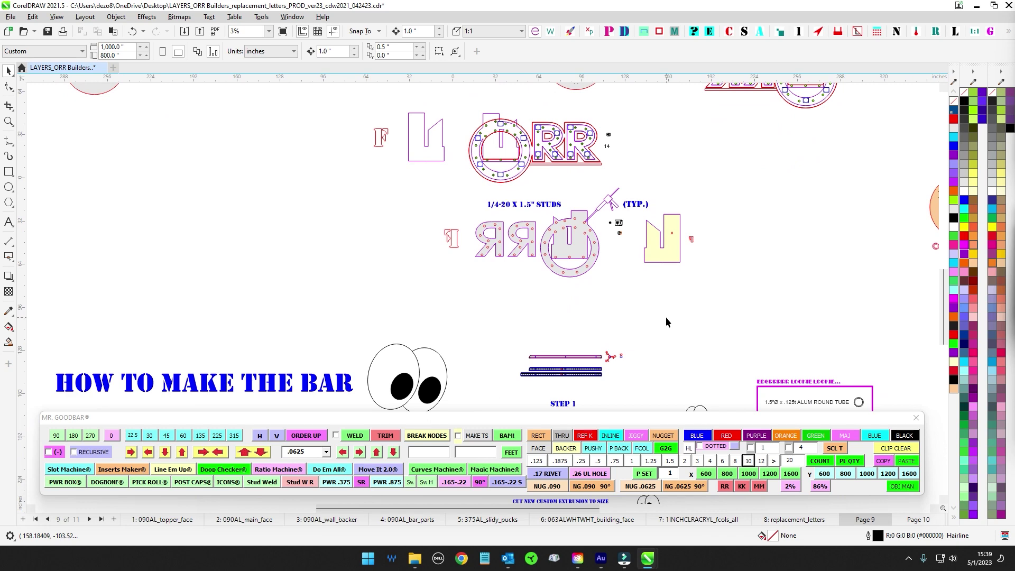
# Step: Review the overall page layout, comparing the color logo with the mirrored assembly and the orange replacement-letter drawing
pyautogui.scroll(-2, 667, 321)
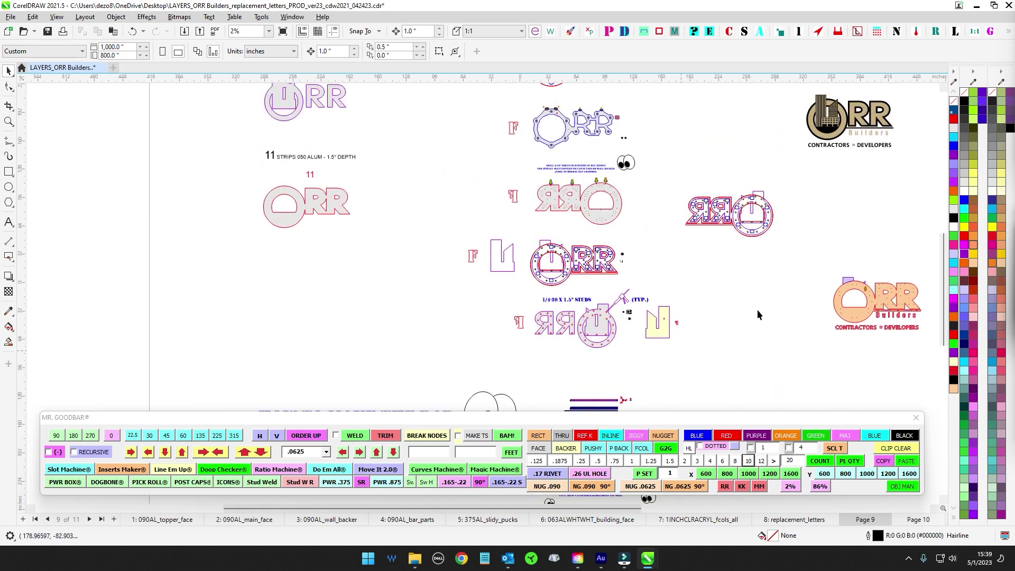
pyautogui.scroll(-3, 676, 217)
pyautogui.scroll(-3, 667, 217)
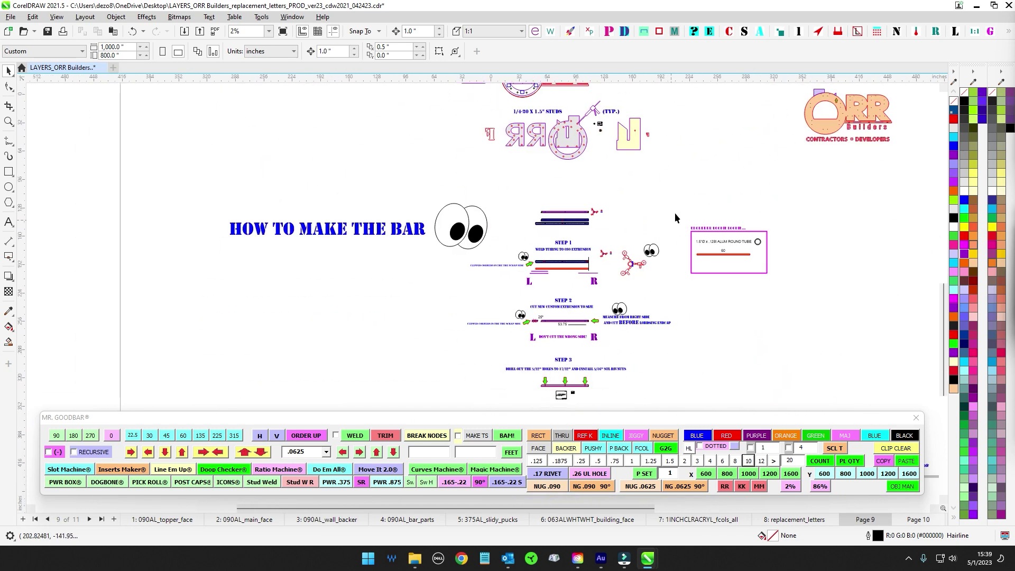
pyautogui.scroll(2, 674, 213)
pyautogui.scroll(4, 593, 189)
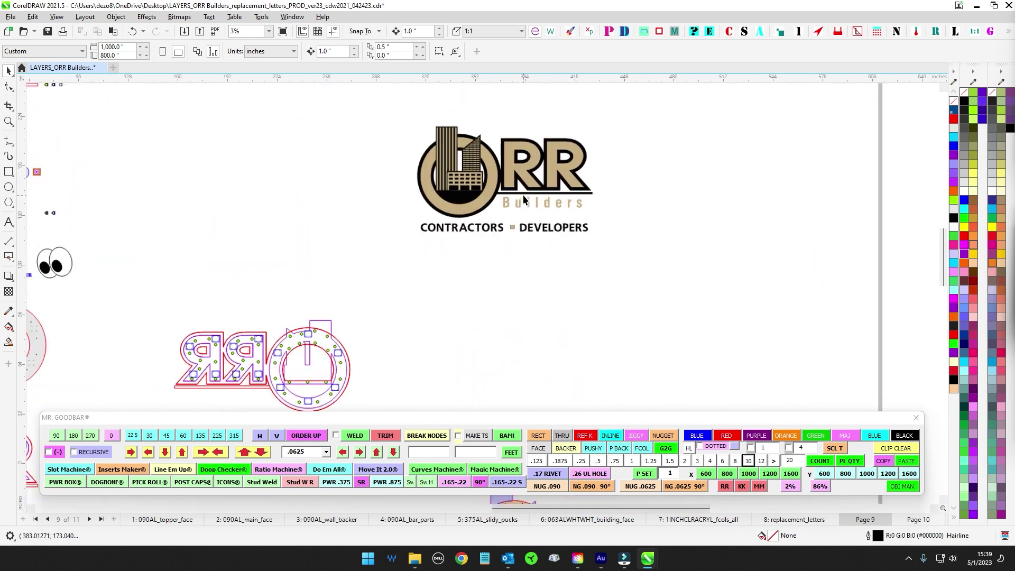
pyautogui.scroll(5, 523, 199)
pyautogui.scroll(-1, 516, 180)
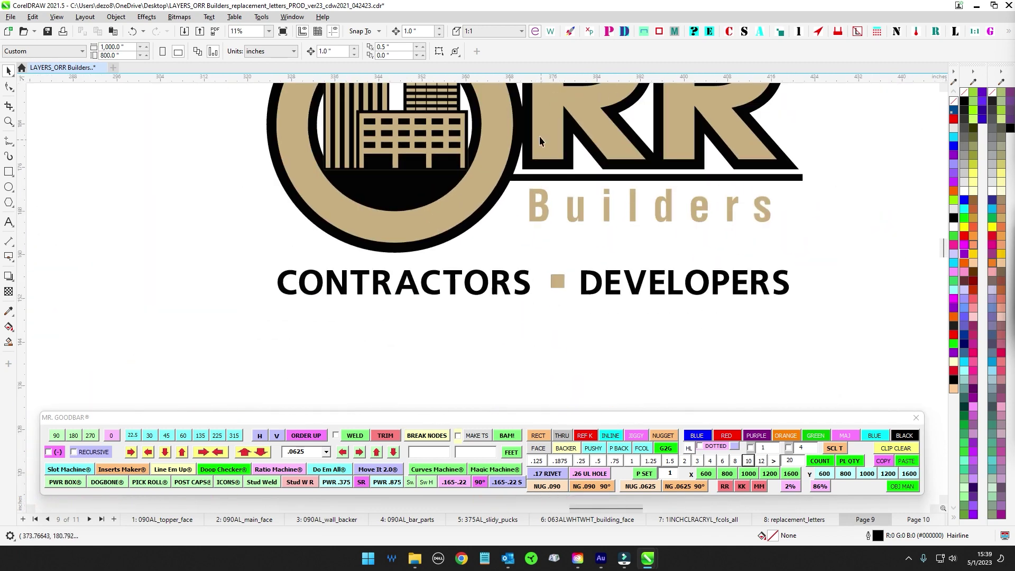
pyautogui.scroll(-4, 535, 205)
pyautogui.moveTo(644, 296); pyautogui.dragTo(554, 118)
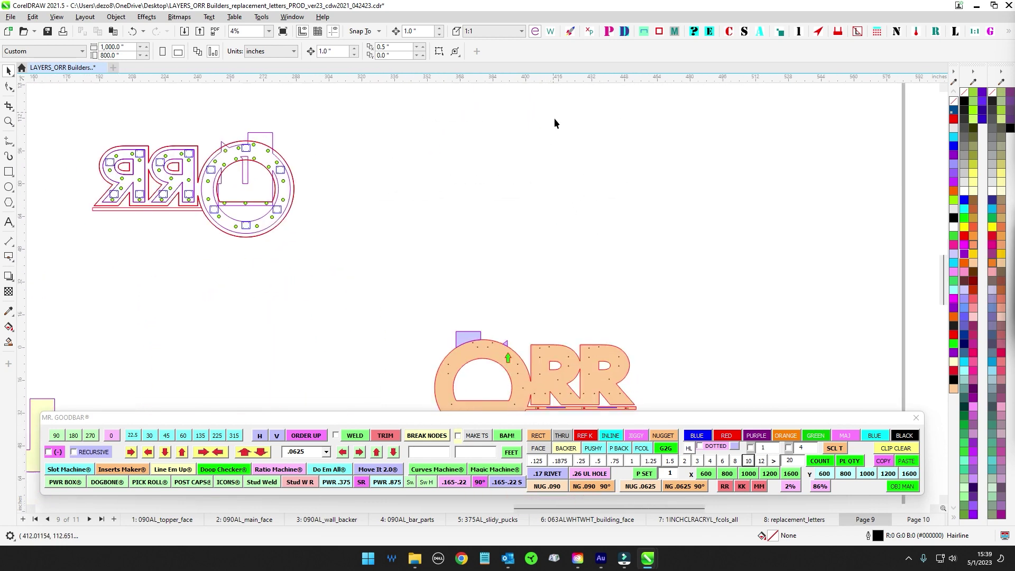
pyautogui.moveTo(516, 285); pyautogui.dragTo(625, 111)
pyautogui.scroll(-2, 625, 112)
pyautogui.moveTo(458, 277); pyautogui.dragTo(598, 261)
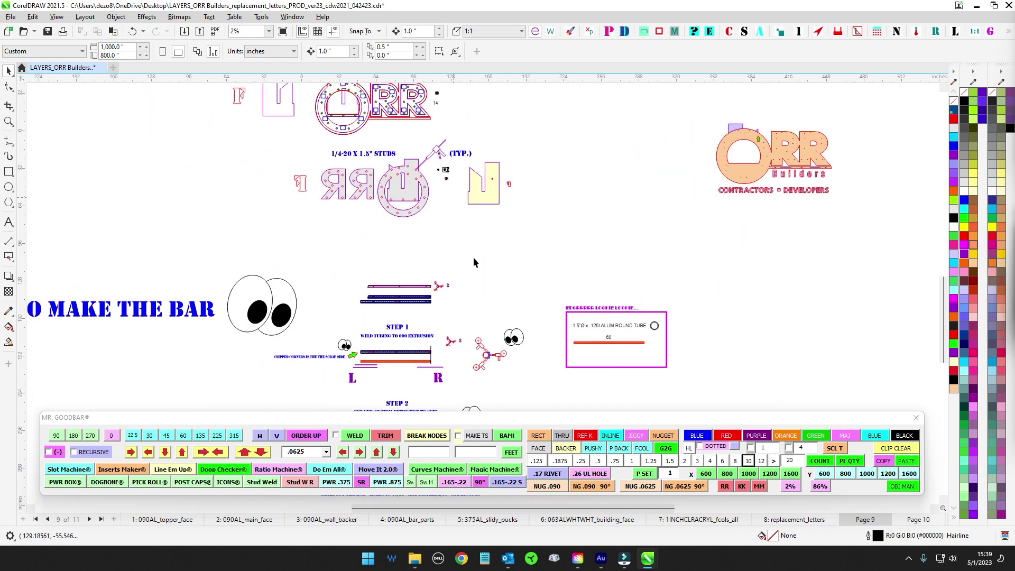
# Step: Examine the bar-making instructions, from the tube and extrusion welding in Step 1 to the endcap in Step 4
pyautogui.moveTo(474, 257); pyautogui.dragTo(564, 222)
pyautogui.scroll(8, 564, 222)
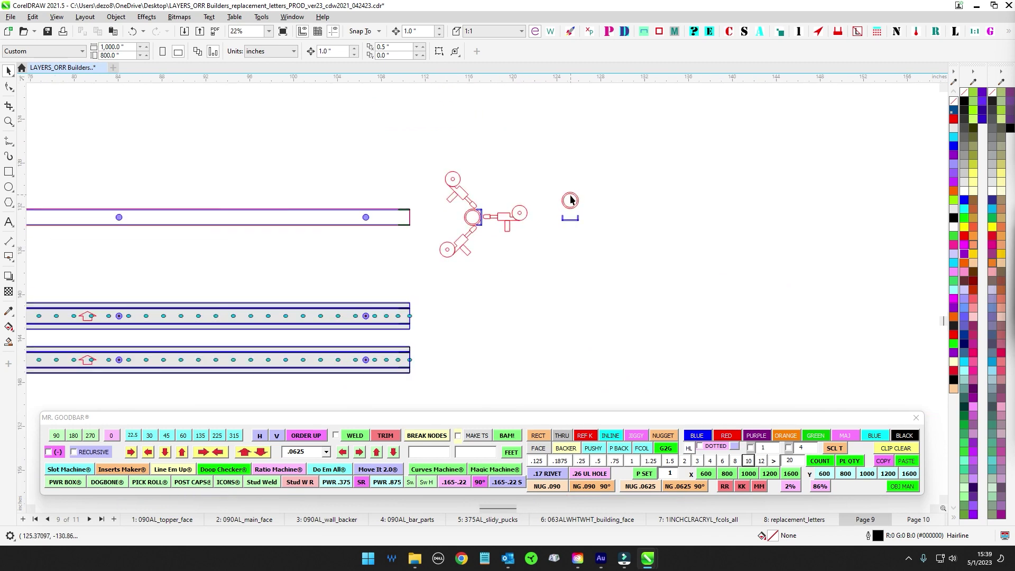
pyautogui.scroll(-4, 576, 262)
pyautogui.scroll(-3, 573, 326)
pyautogui.scroll(-3, 551, 330)
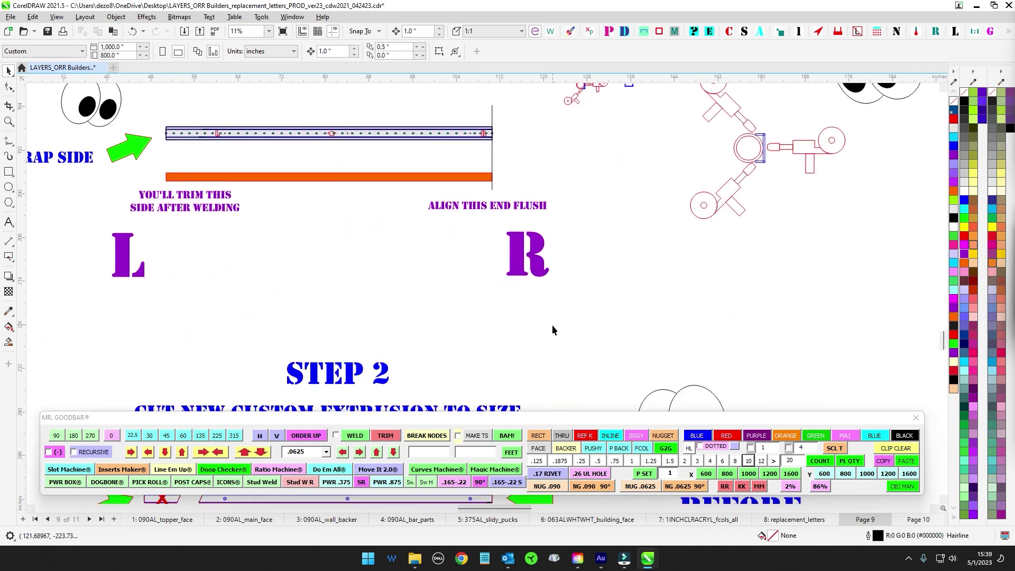
pyautogui.scroll(-3, 551, 330)
pyautogui.scroll(-10, 566, 293)
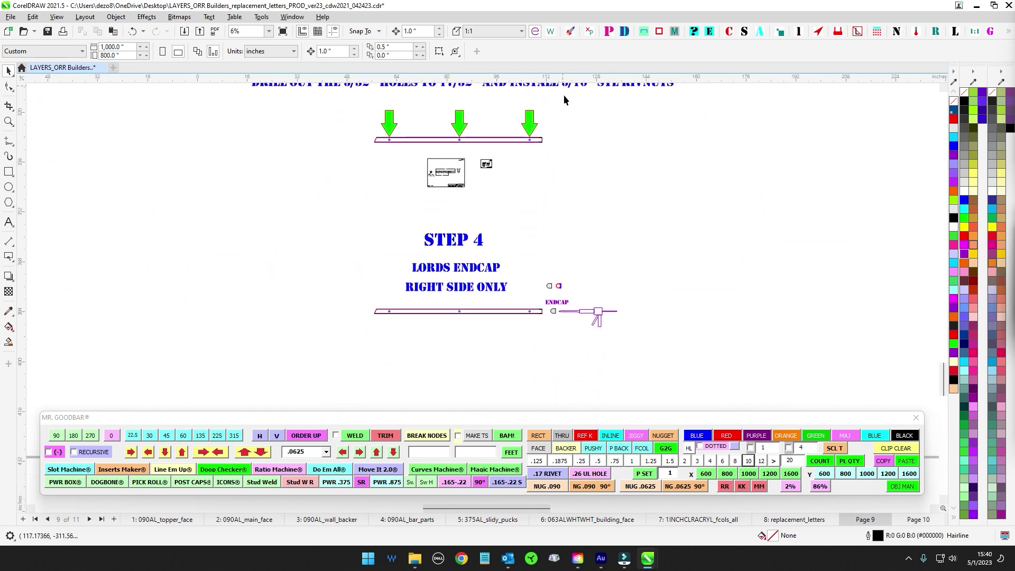
pyautogui.scroll(8, 521, 256)
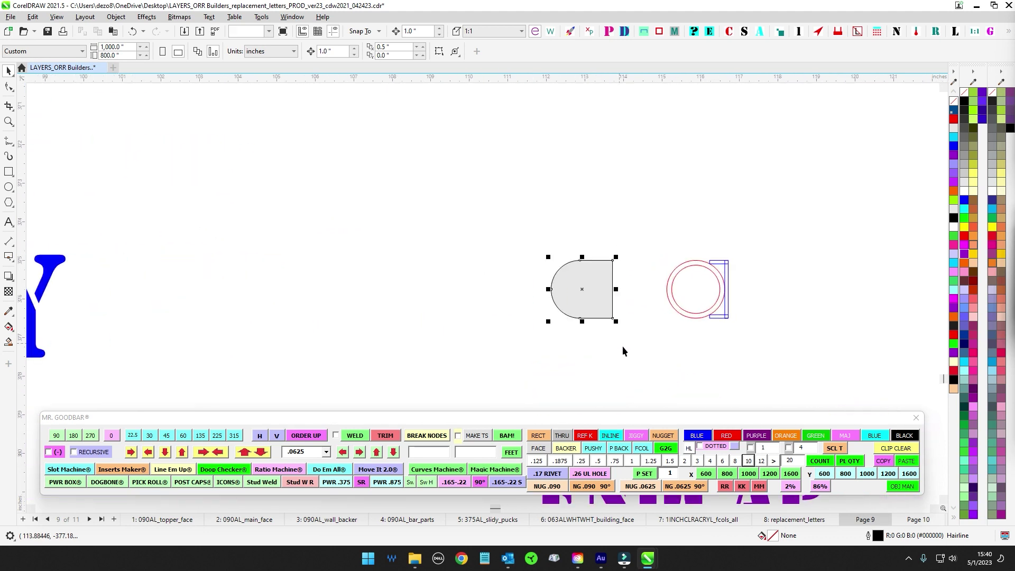
# Step: Select the grey endcap shape, followed by the round tube and channel extrusion profile beside it
pyautogui.click(480, 199)
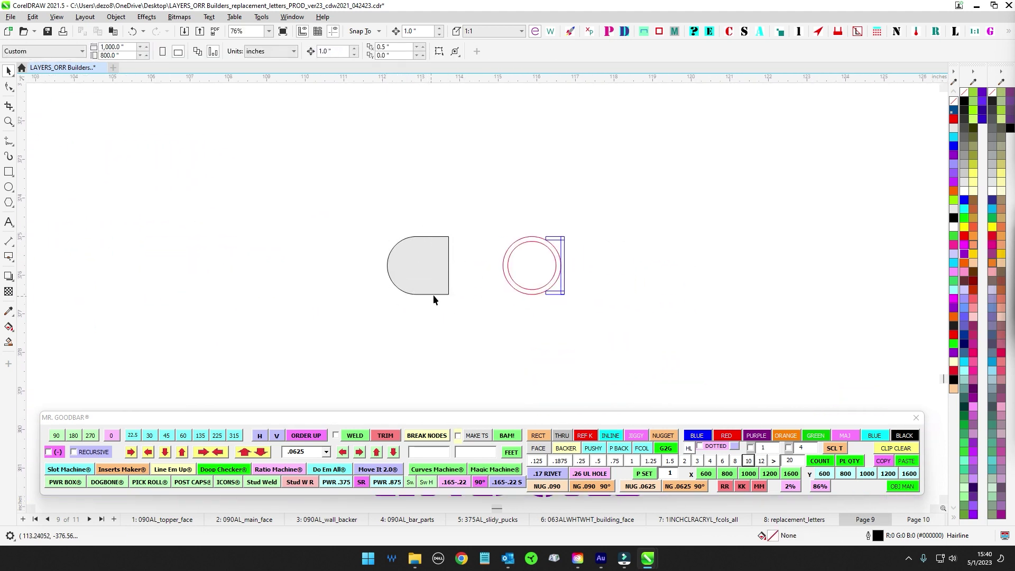
pyautogui.scroll(-3, 515, 302)
pyautogui.scroll(4, 500, 299)
pyautogui.click(476, 280)
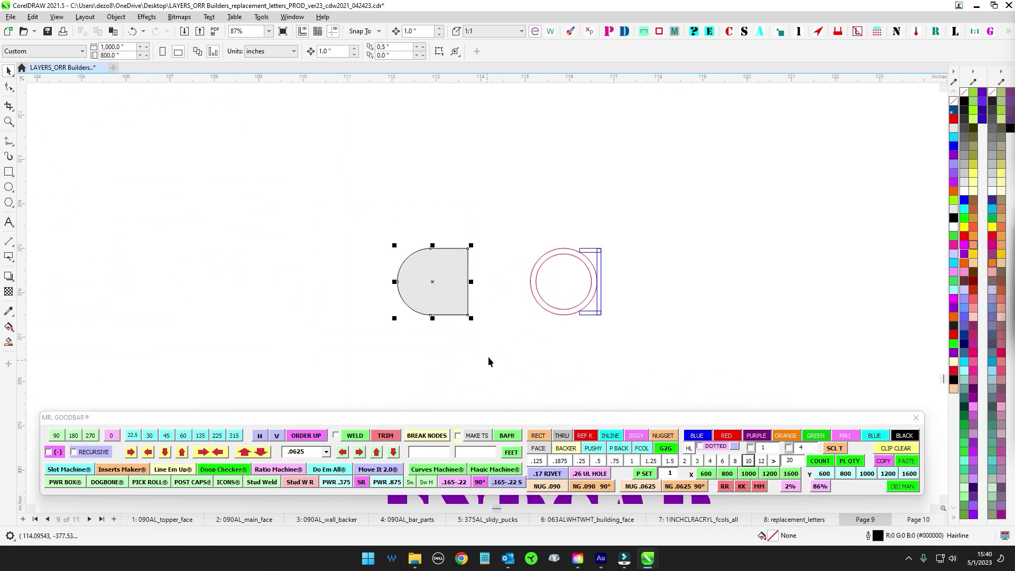
pyautogui.moveTo(502, 214); pyautogui.dragTo(649, 357)
# Step: Examine the Step 1 drawing for welding the tubing to the 090 extrusion, including the spool gun diagram beside it
pyautogui.scroll(-6, 646, 325)
pyautogui.scroll(-1, 670, 338)
pyautogui.moveTo(658, 181); pyautogui.dragTo(602, 384)
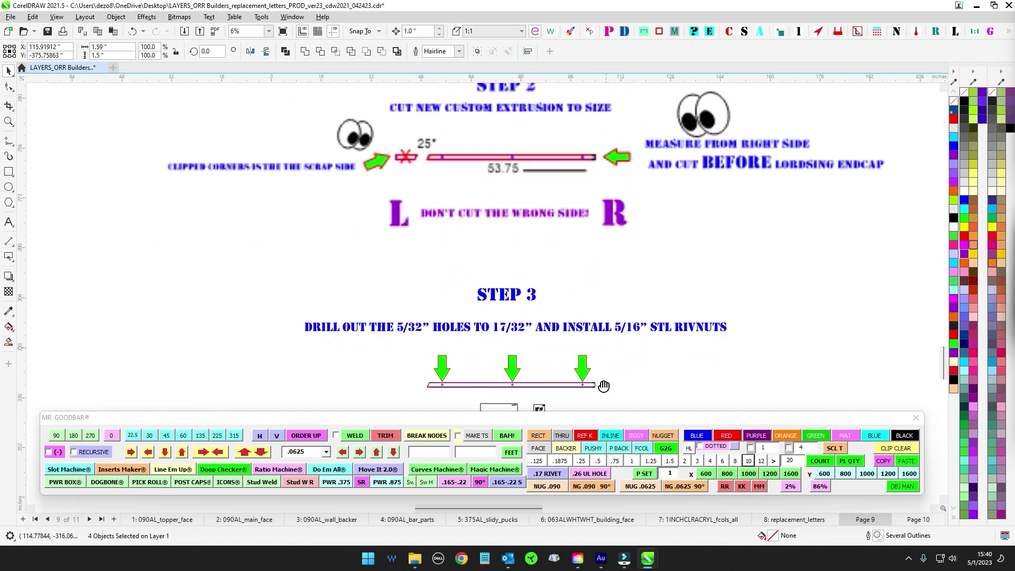
pyautogui.moveTo(544, 114); pyautogui.dragTo(544, 406)
pyautogui.moveTo(507, 175); pyautogui.dragTo(495, 285)
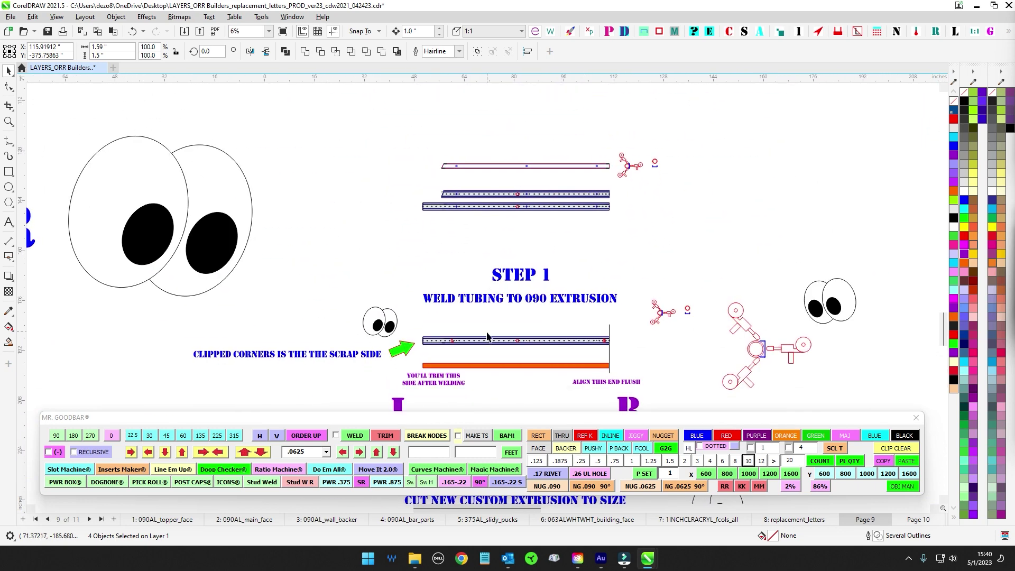
pyautogui.scroll(2, 483, 348)
pyautogui.scroll(2, 758, 332)
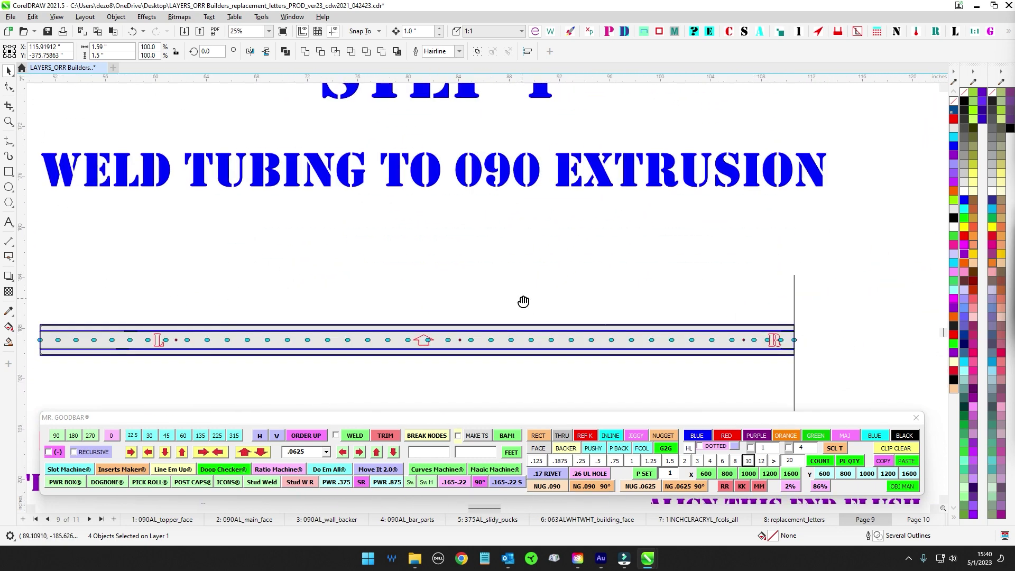
pyautogui.moveTo(524, 301); pyautogui.dragTo(608, 285)
pyautogui.scroll(-2, 610, 284)
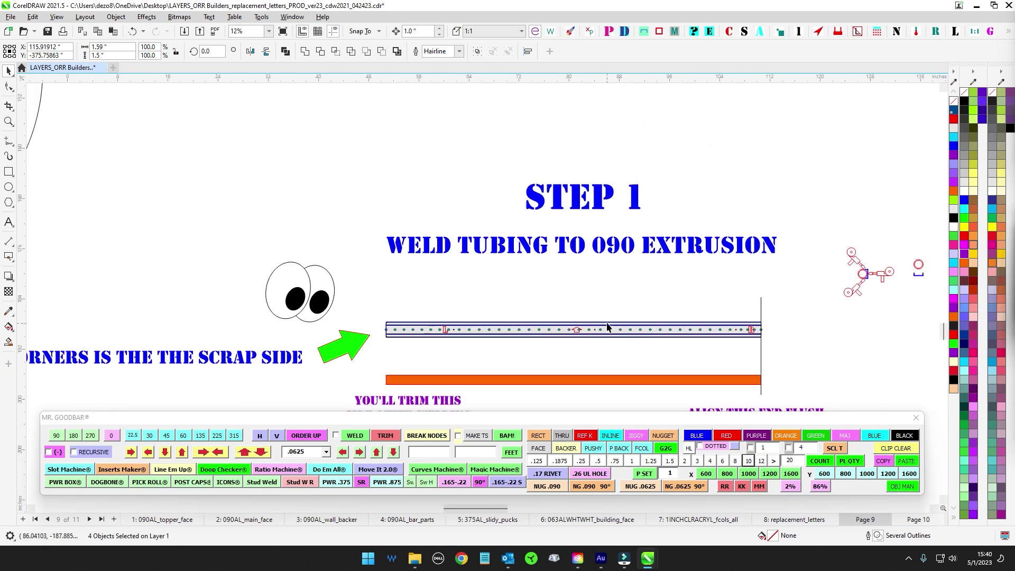
pyautogui.scroll(-2, 581, 280)
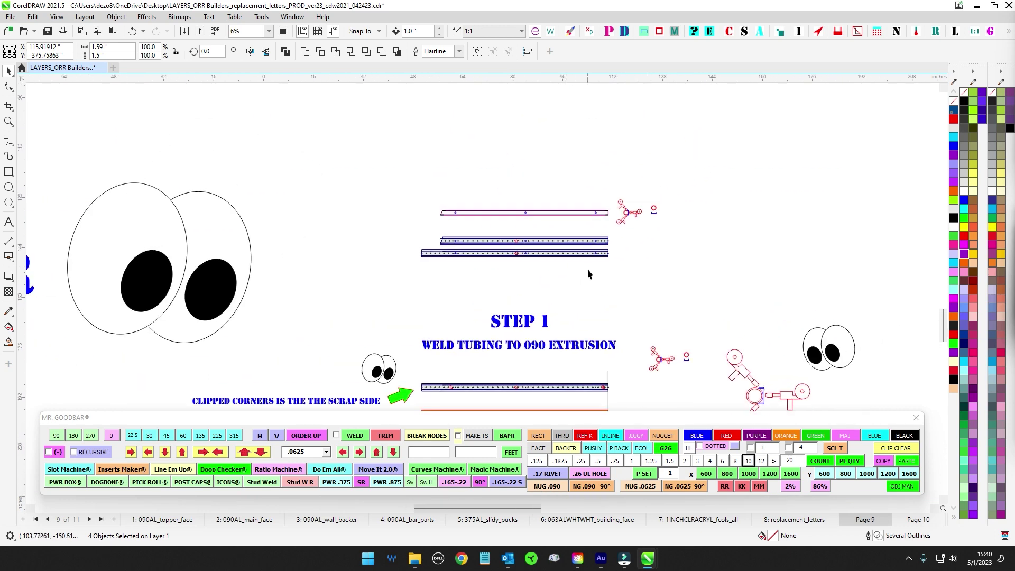
pyautogui.scroll(4, 645, 331)
pyautogui.scroll(3, 644, 288)
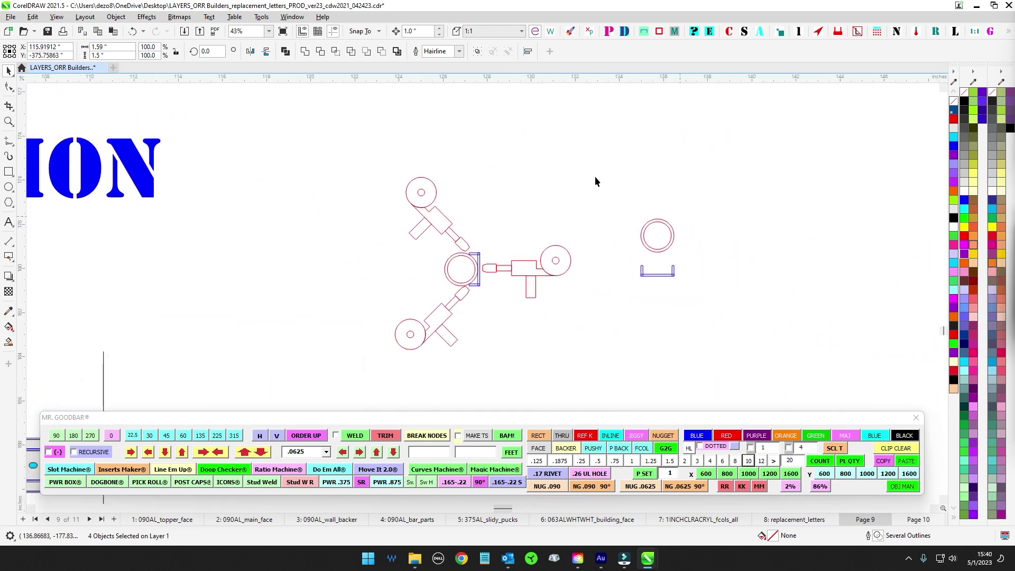
# Step: Select the separate round tube profile, followed by the round tube between the spool guns in the small weld diagram
pyautogui.click(652, 218)
pyautogui.scroll(2, 716, 265)
pyautogui.scroll(2, 354, 283)
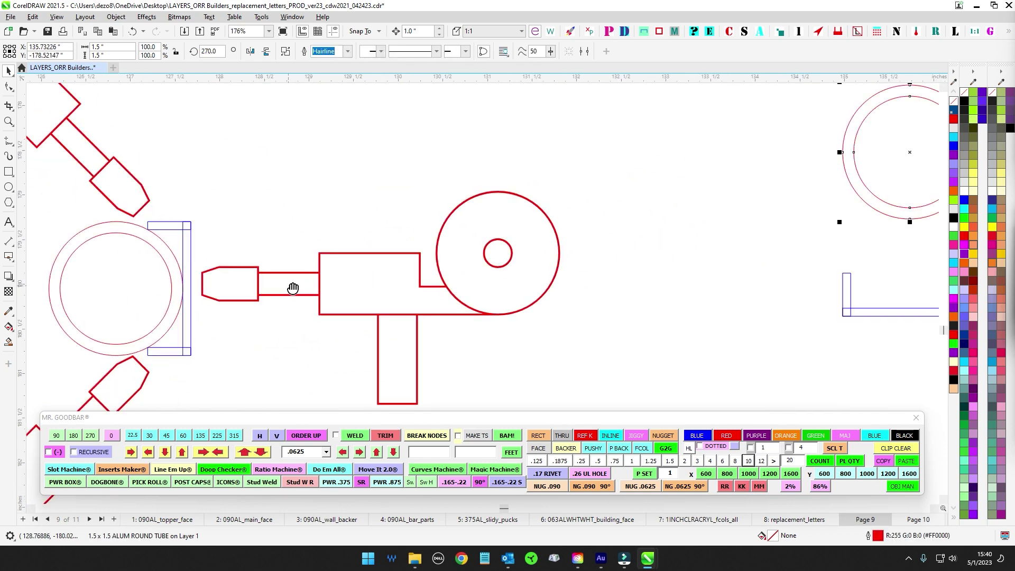
pyautogui.scroll(3, 500, 222)
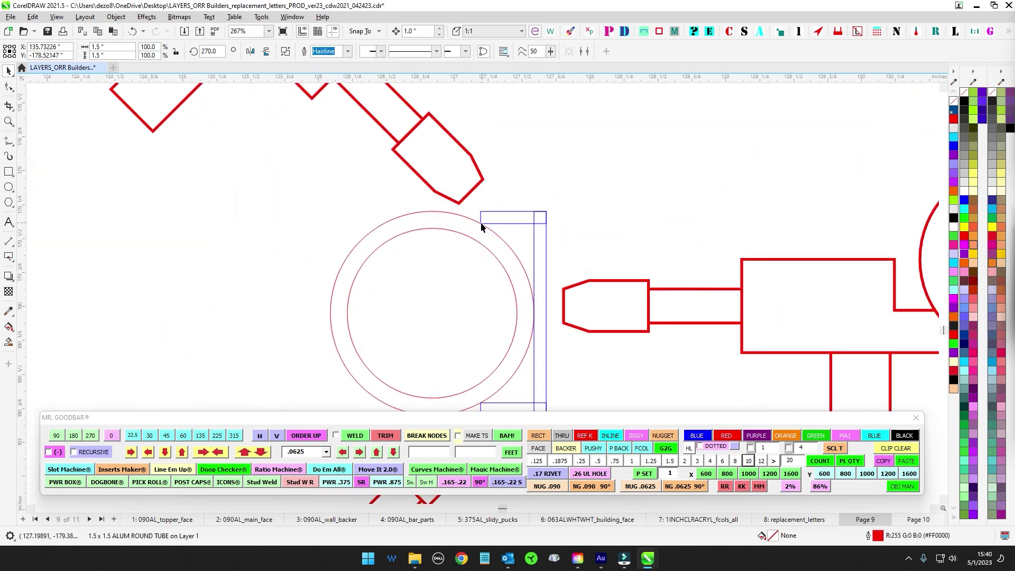
pyautogui.scroll(-3, 502, 259)
pyautogui.scroll(2, 521, 280)
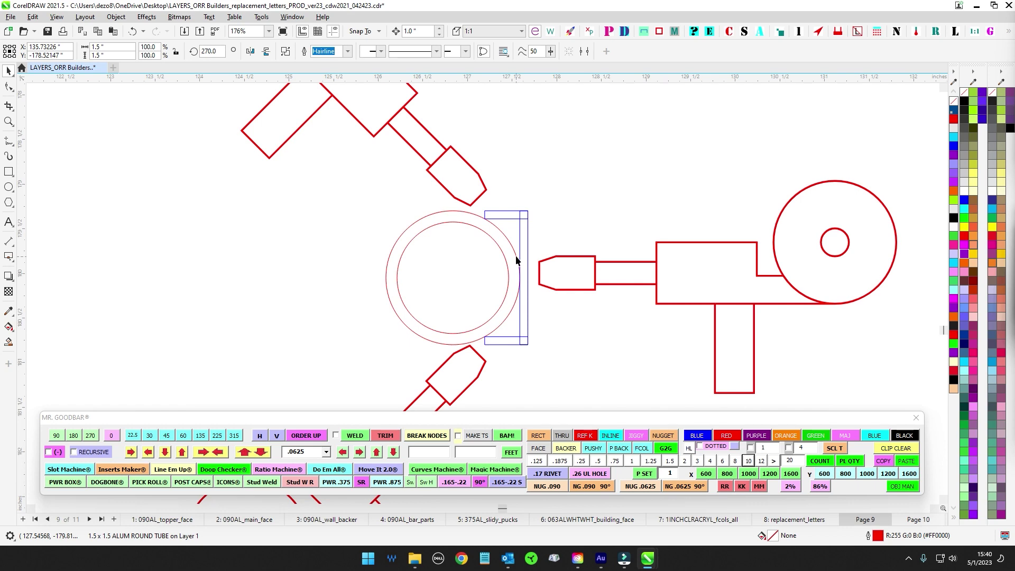
pyautogui.click(516, 260)
# Step: Move the upper spool gun icon in the small weld diagram so its nozzle tip touches the tube's outer edge
pyautogui.scroll(-5, 571, 361)
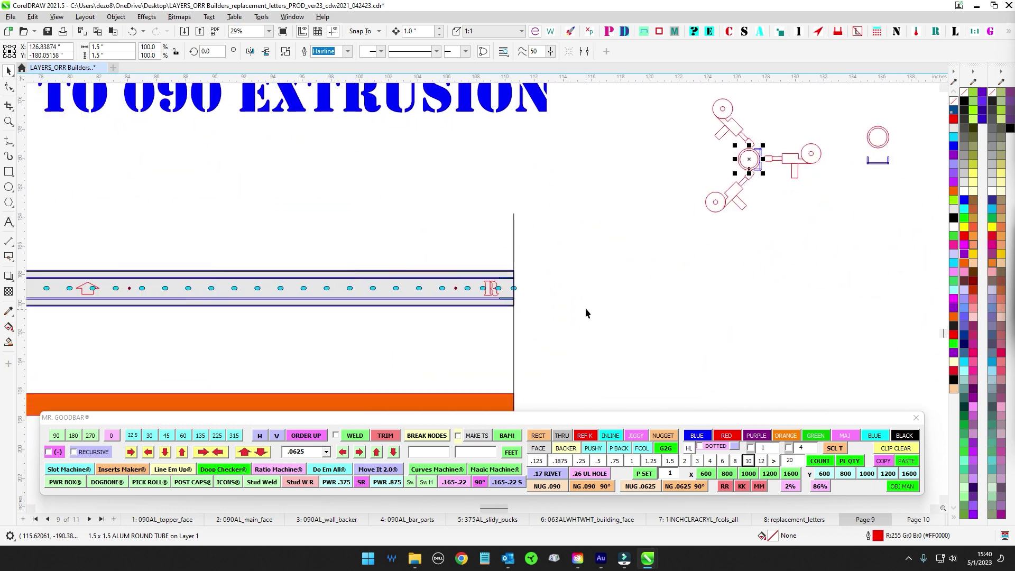
pyautogui.moveTo(503, 299); pyautogui.dragTo(780, 284)
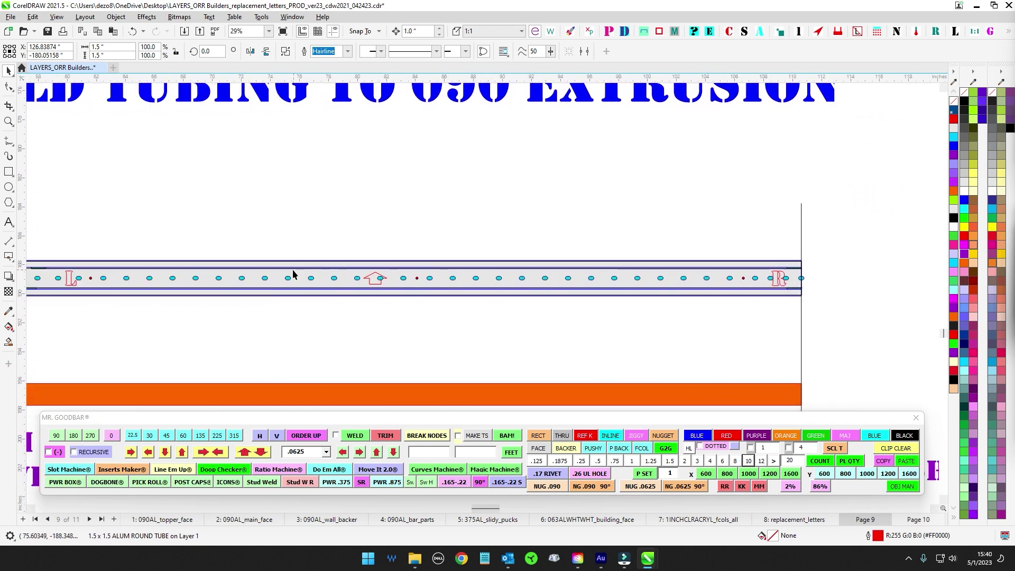
pyautogui.scroll(-1, 787, 297)
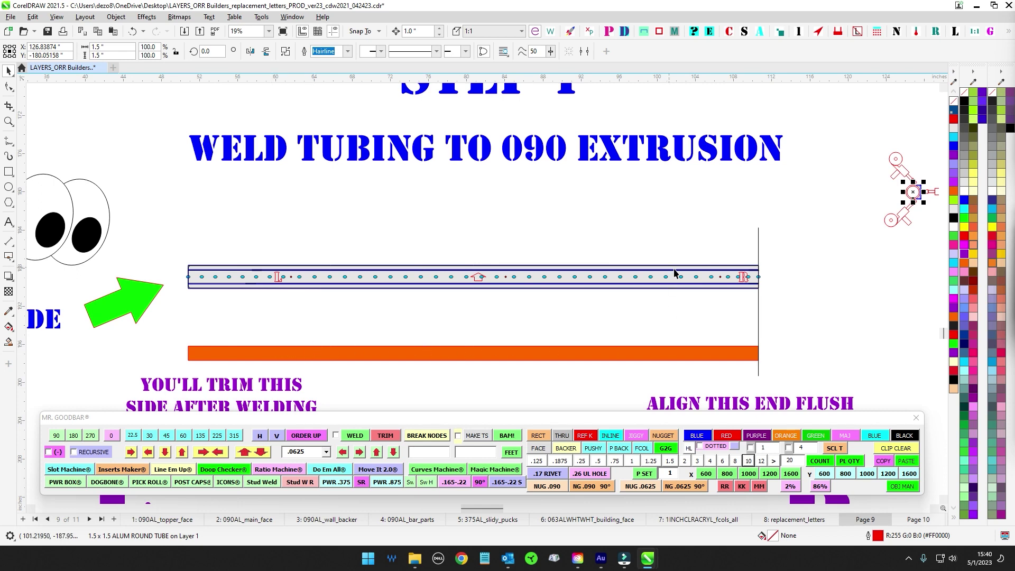
pyautogui.scroll(5, 685, 192)
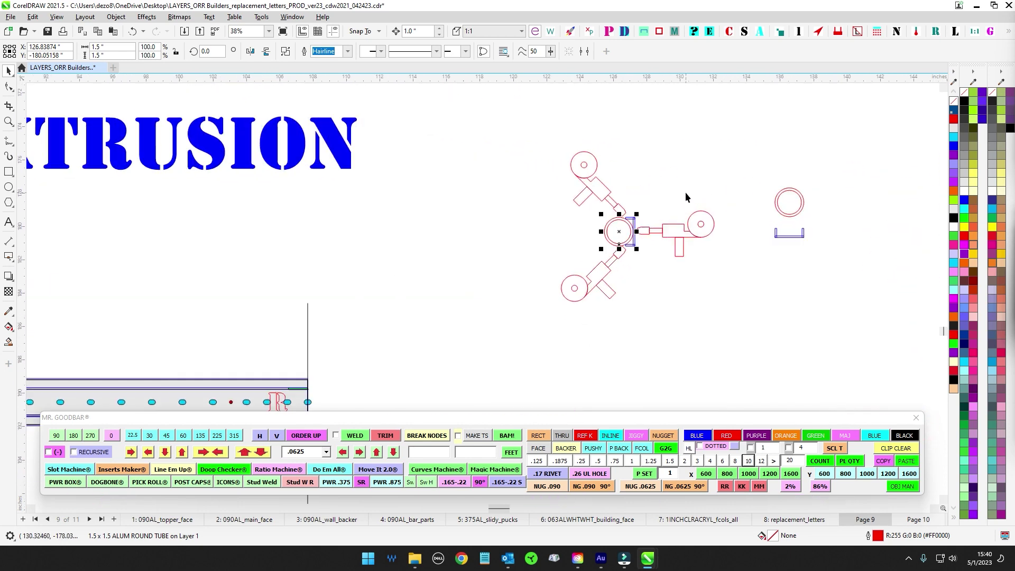
pyautogui.press('Escape')
pyautogui.scroll(3, 589, 222)
pyautogui.click(585, 224)
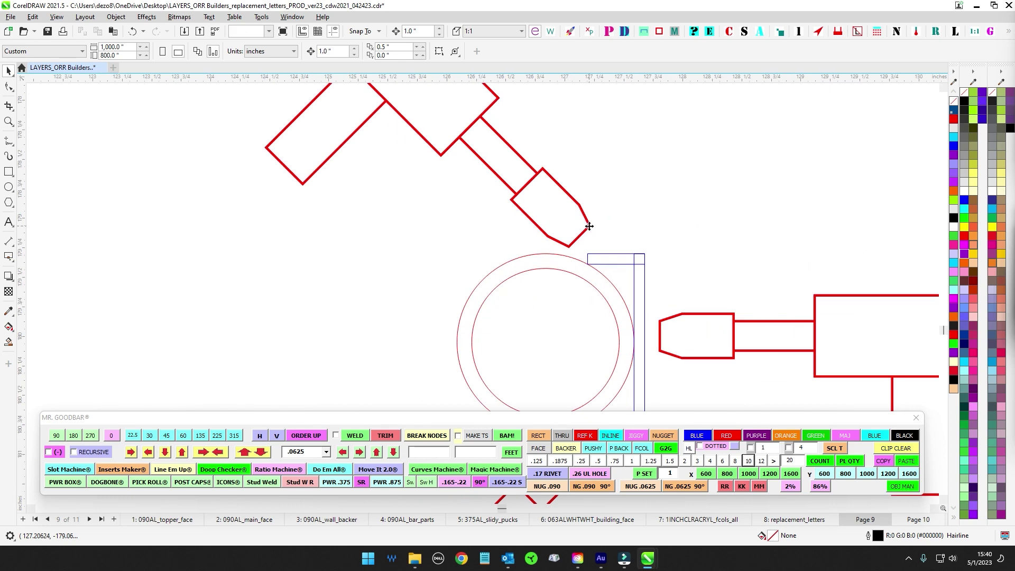
pyautogui.moveTo(584, 223); pyautogui.dragTo(535, 249)
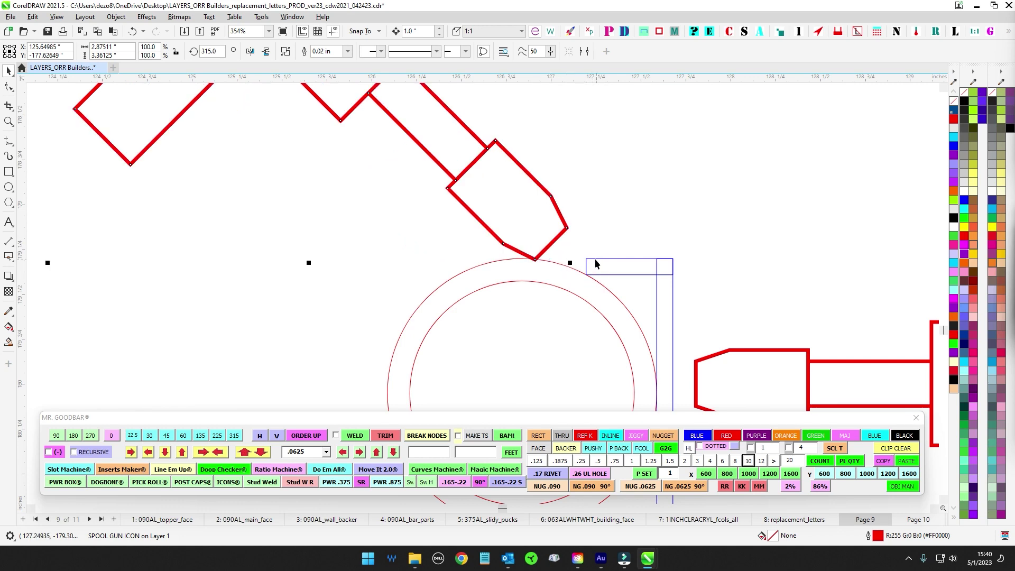
# Step: Check the flush end of the Step 1 bar, and select the tube with its extrusion profile in the small weld diagram
pyautogui.scroll(-8, 595, 264)
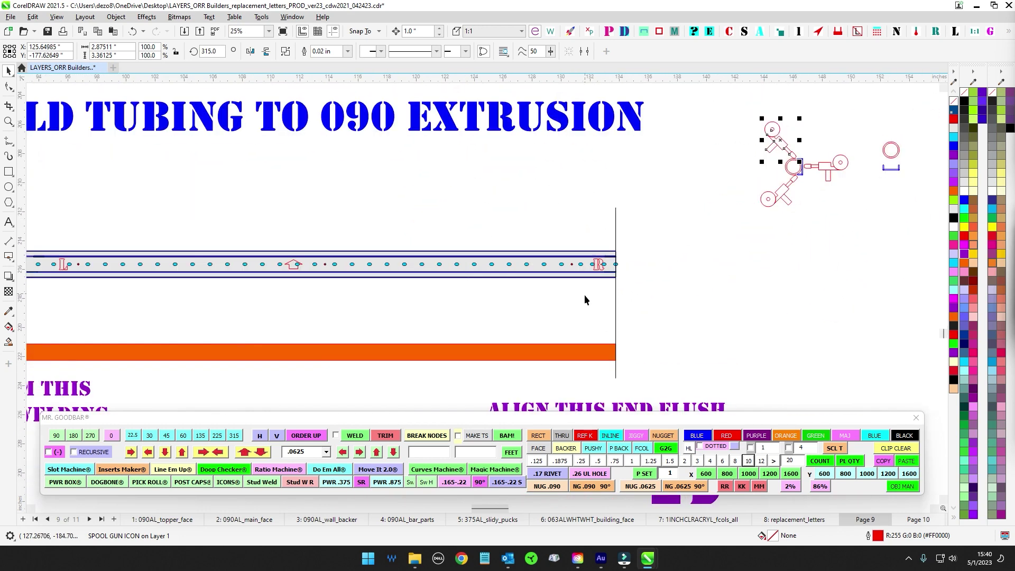
pyautogui.moveTo(582, 299); pyautogui.dragTo(679, 196)
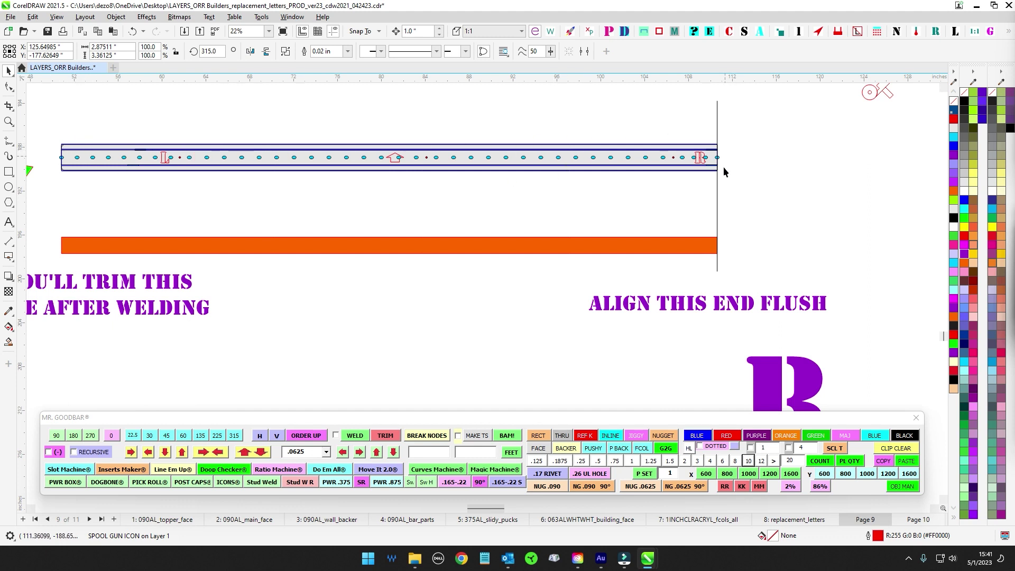
pyautogui.scroll(3, 723, 164)
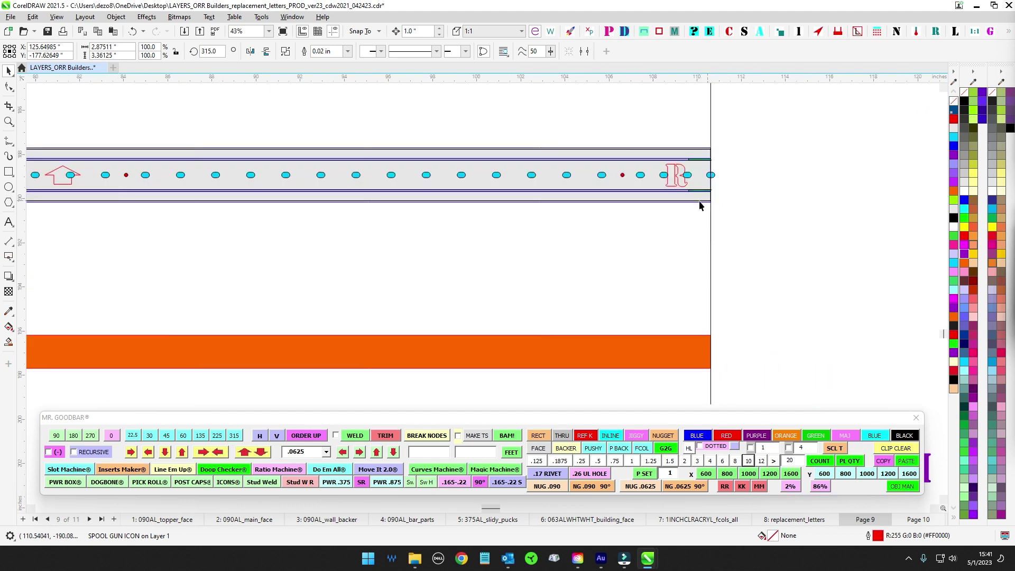
pyautogui.scroll(-2, 699, 205)
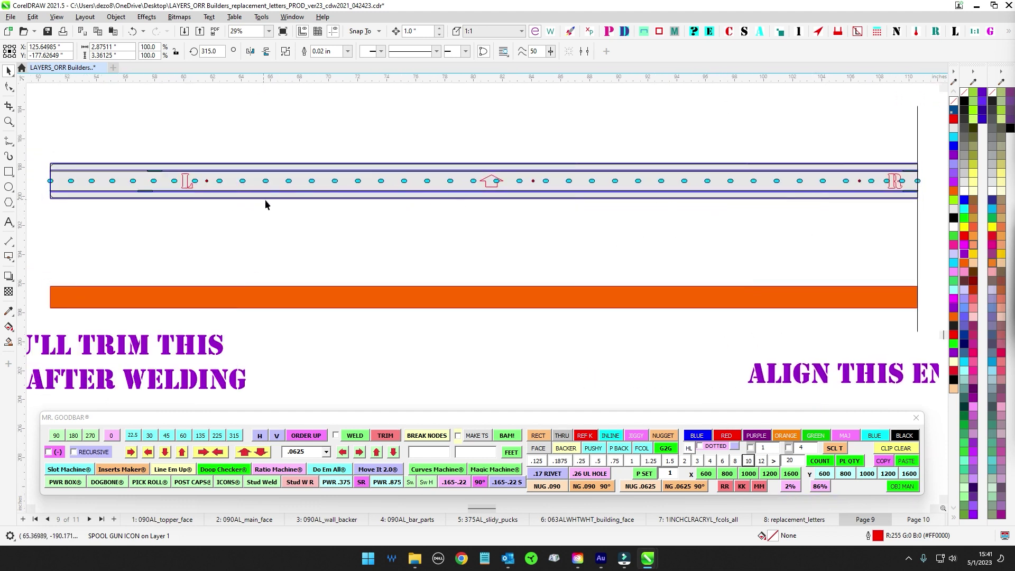
pyautogui.scroll(-1, 111, 217)
pyautogui.hotkey('shift', 'F2')
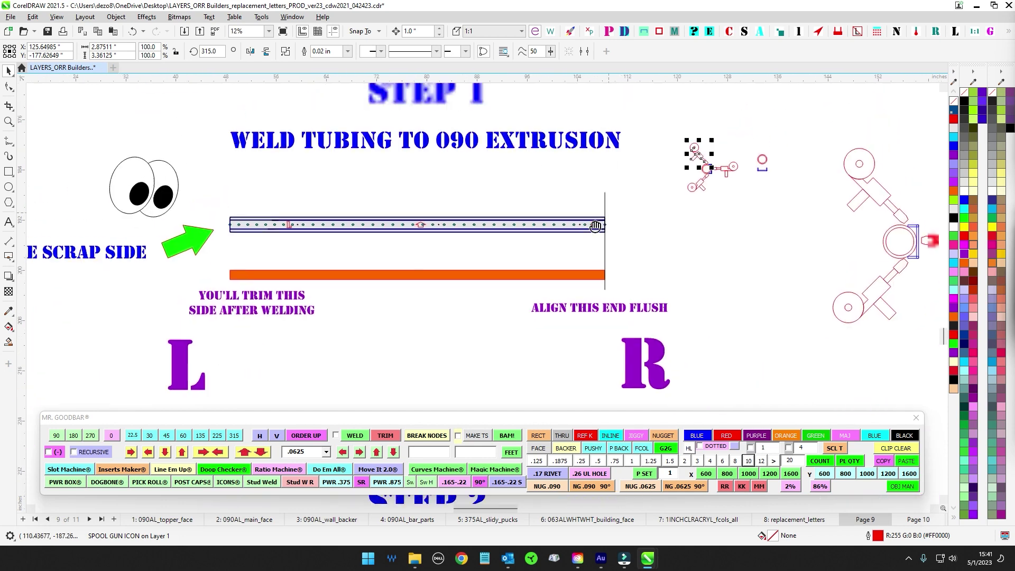
pyautogui.press('Escape')
pyautogui.scroll(3, 590, 260)
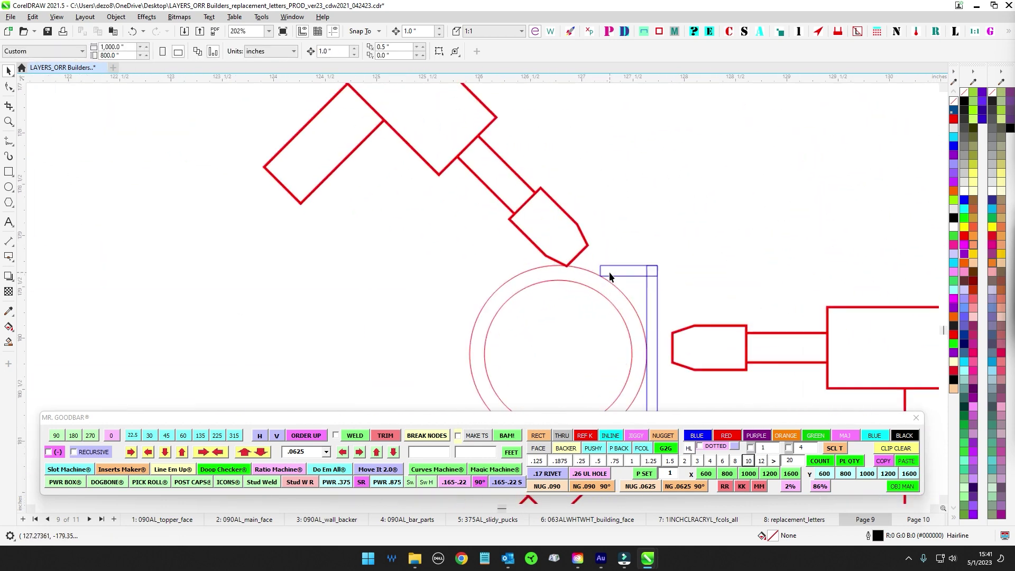
pyautogui.scroll(-1, 581, 259)
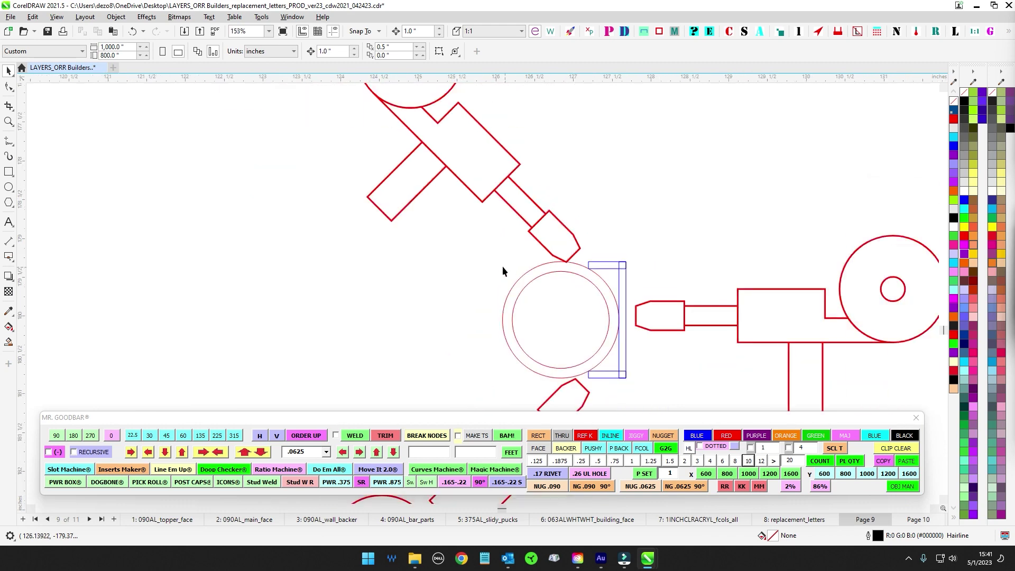
pyautogui.moveTo(648, 406); pyautogui.dragTo(386, 286)
# Step: Inspect the Step 1 bar along its length, clear the selection and select the purple L and R letters below it
pyautogui.scroll(-5, 674, 353)
pyautogui.moveTo(437, 365)
pyautogui.mouseDown()
pyautogui.moveTo(598, 238)
pyautogui.moveTo(645, 226)
pyautogui.moveTo(907, 223)
pyautogui.mouseUp()
pyautogui.scroll(3, 705, 192)
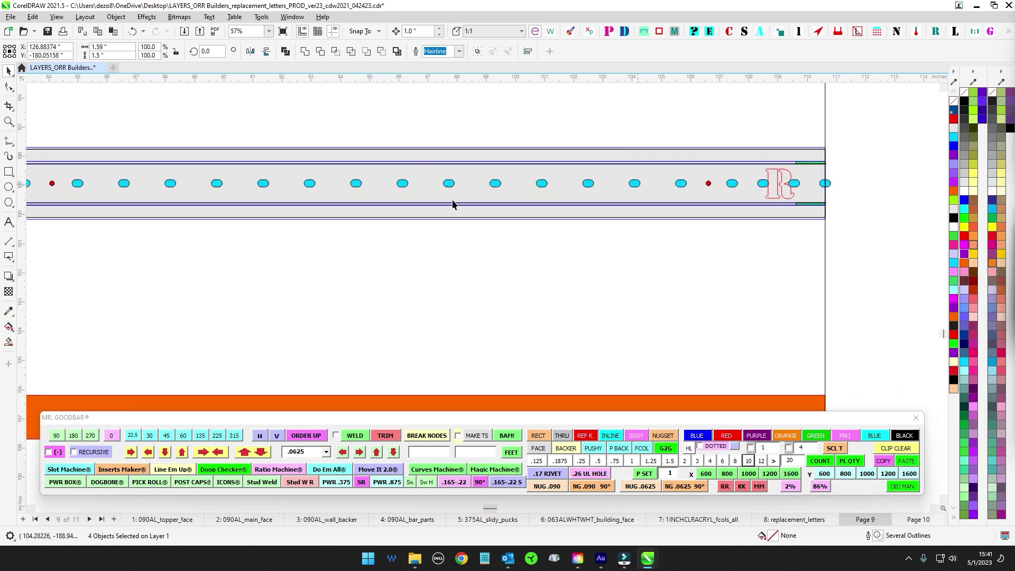
pyautogui.moveTo(452, 204); pyautogui.dragTo(719, 214)
pyautogui.scroll(-6, 389, 202)
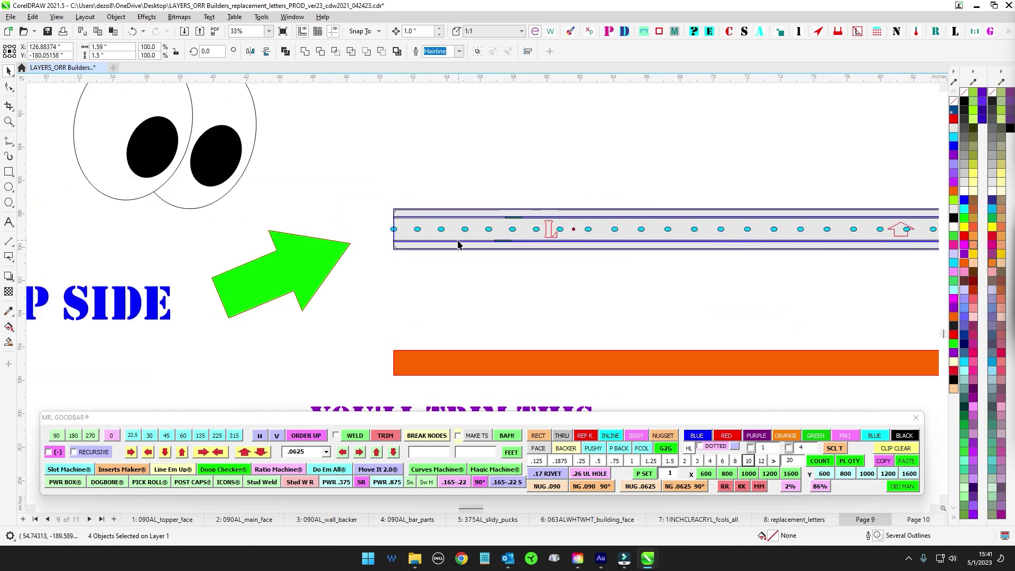
pyautogui.press('Escape')
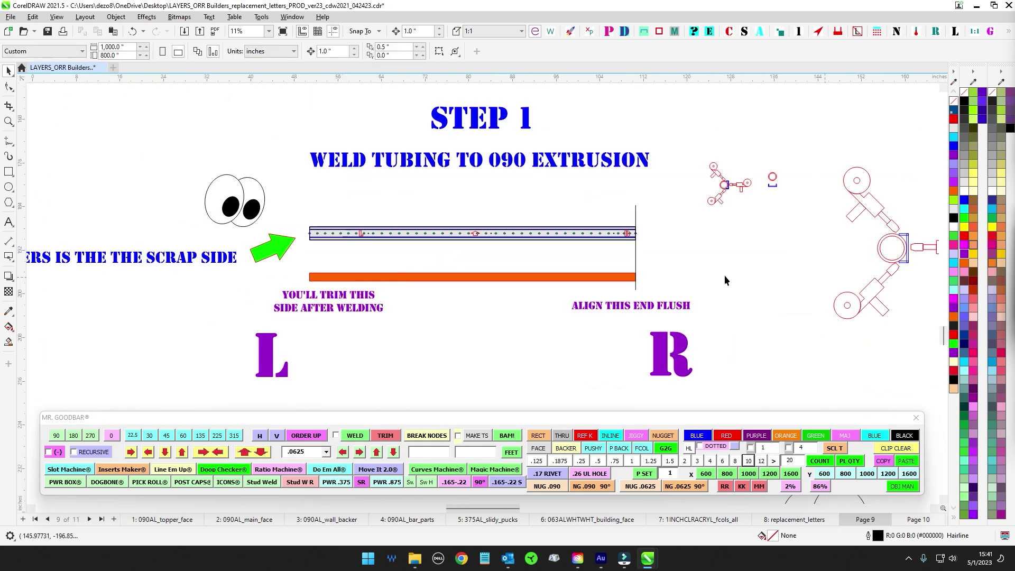
pyautogui.scroll(1, 724, 275)
pyautogui.scroll(-1, 709, 264)
pyautogui.moveTo(214, 302); pyautogui.dragTo(816, 378)
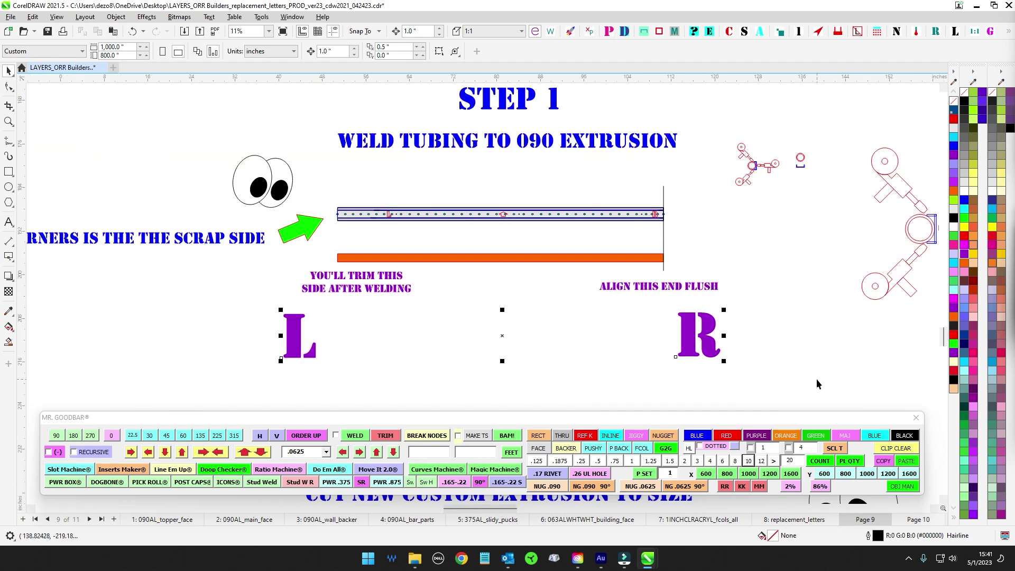
# Step: Examine the underline bar and Builders lettering in the color ORR logo, and return to the bar-making instructions
pyautogui.scroll(-5, 825, 364)
pyautogui.scroll(5, 531, 298)
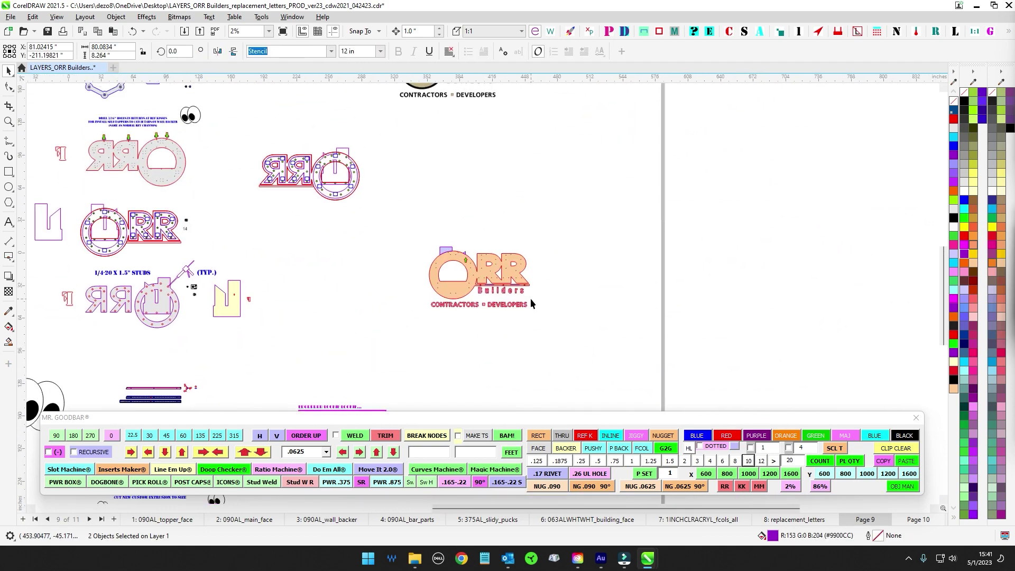
pyautogui.scroll(3, 461, 198)
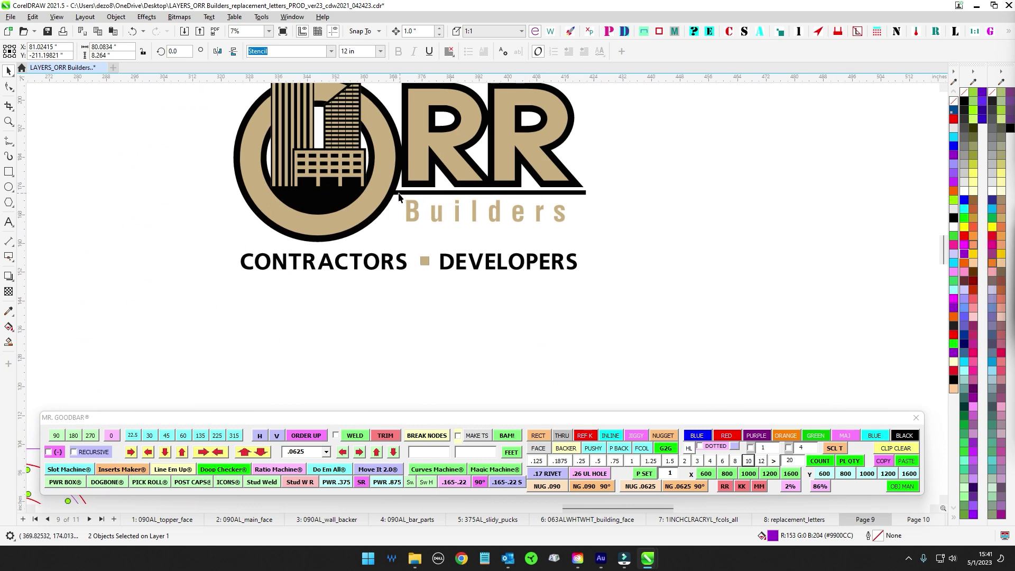
pyautogui.scroll(4, 444, 191)
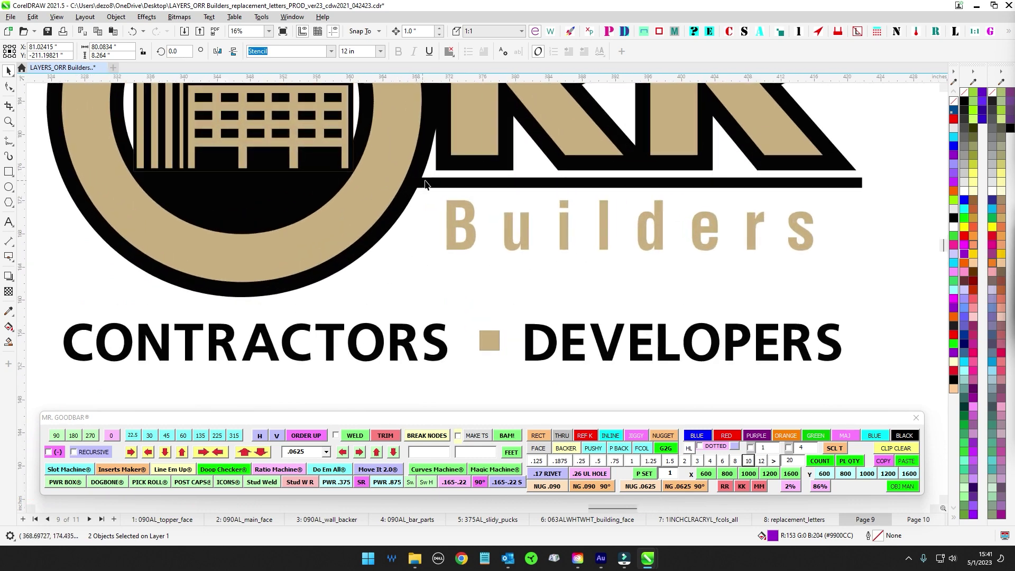
pyautogui.scroll(-7, 810, 198)
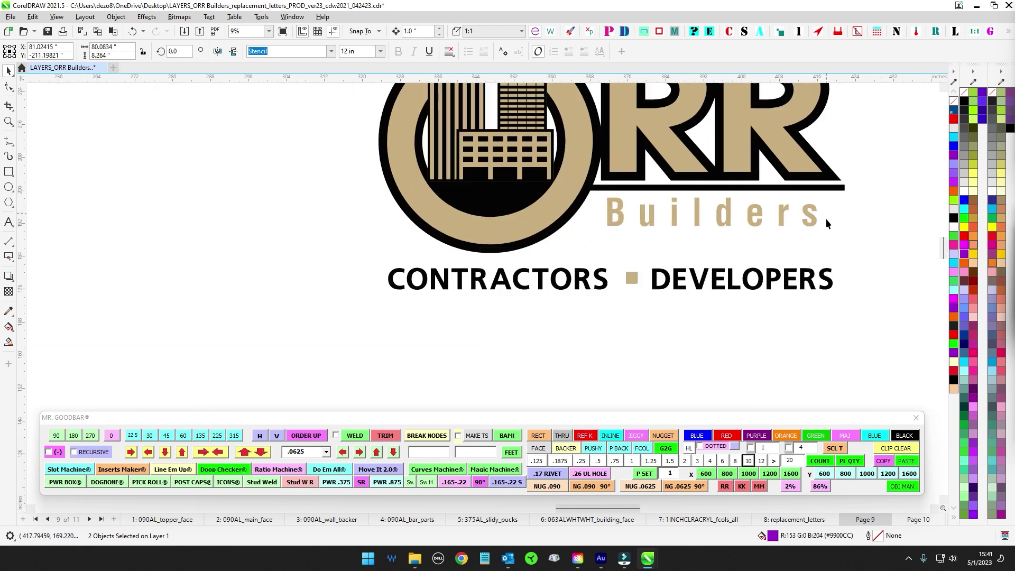
pyautogui.scroll(3, 589, 322)
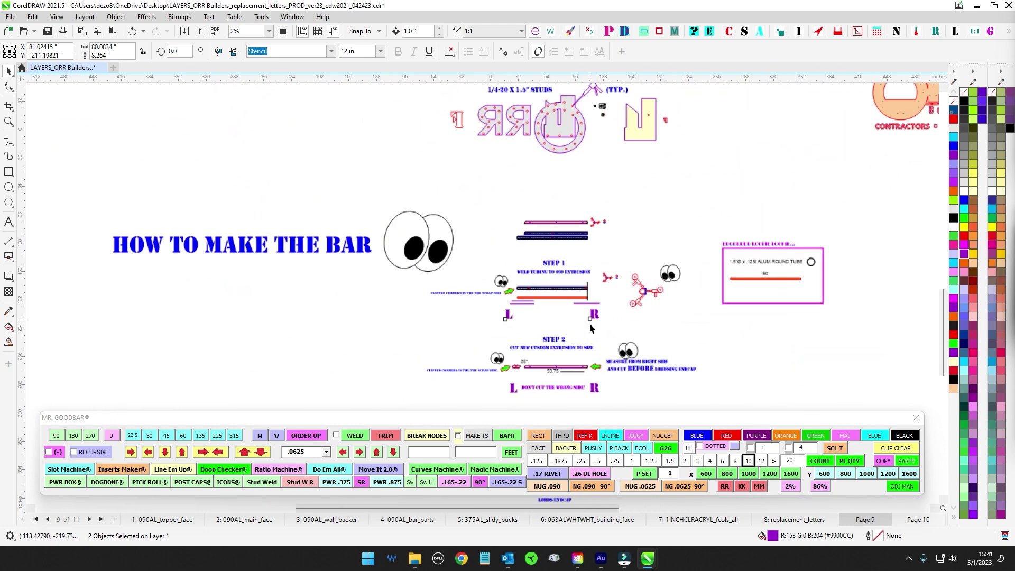
# Step: Clear the L and R selection and select the orange tube bar below the extrusion in Step 1
pyautogui.click(560, 294)
pyautogui.scroll(3, 586, 262)
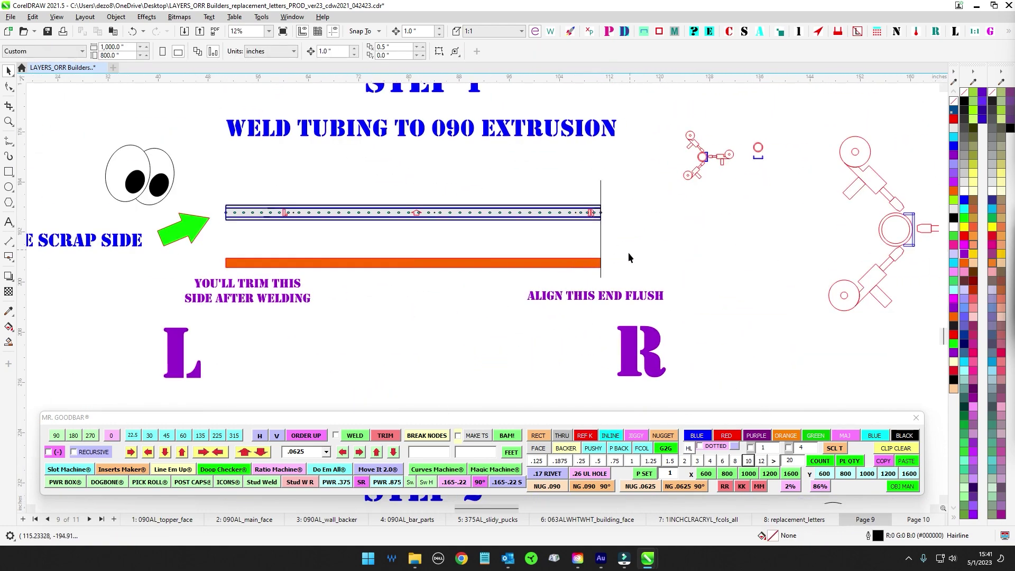
pyautogui.scroll(2, 347, 211)
pyautogui.moveTo(493, 256); pyautogui.dragTo(493, 256)
pyautogui.click(465, 299)
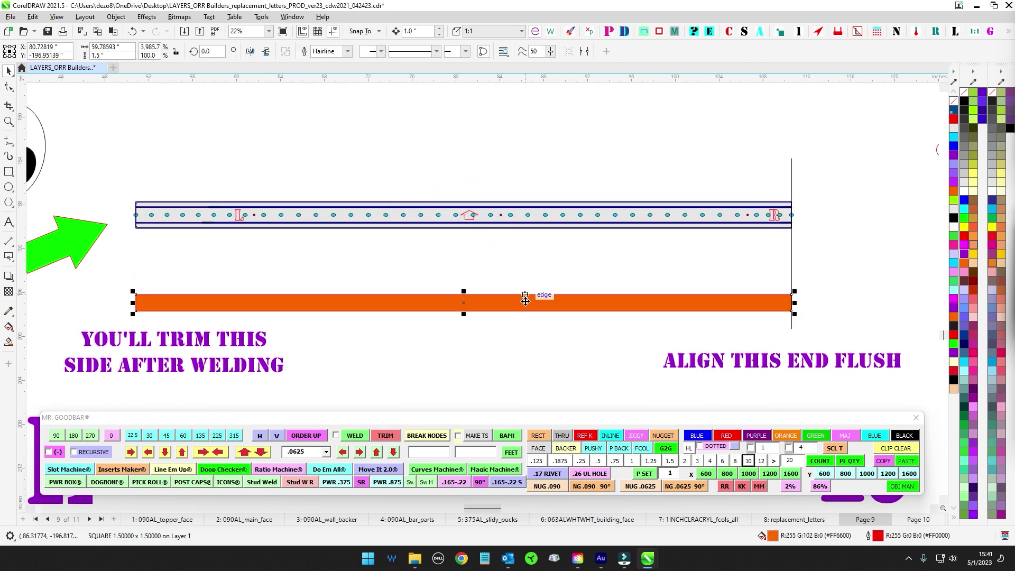
# Step: Select the center arrow marking on the Step 1 extrusion, examine its clipped end, and select the L marking with its adjacent holes
pyautogui.moveTo(457, 158); pyautogui.dragTo(522, 249)
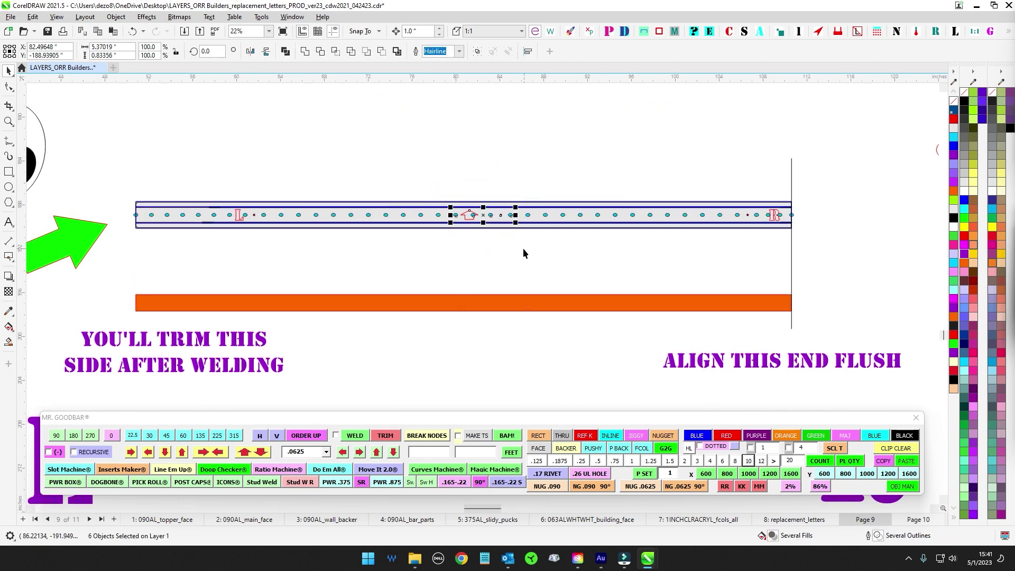
pyautogui.click(521, 249)
pyautogui.scroll(5, 521, 249)
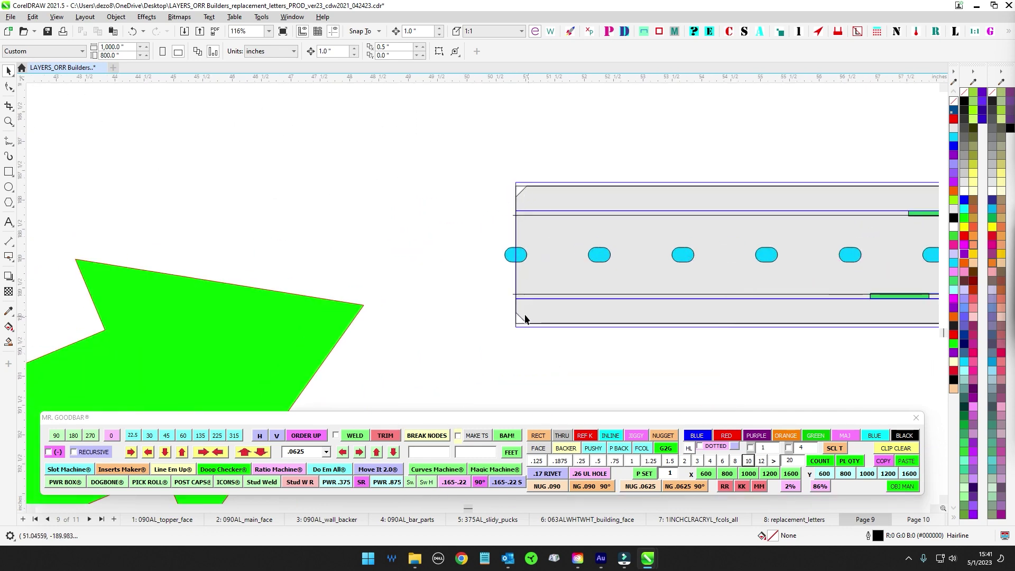
pyautogui.scroll(-3, 524, 316)
pyautogui.scroll(-4, 519, 330)
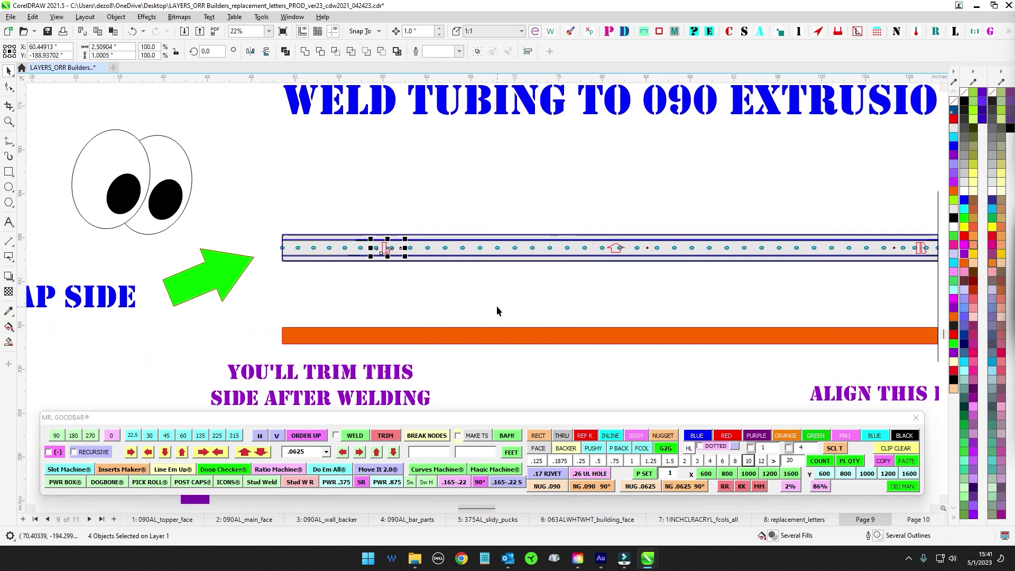
# Step: Compare the clipped scrap end of the Step 1 extrusion with the opposite end over the orange tube
pyautogui.hscroll(-2, 642, 221)
pyautogui.scroll(-1, 641, 221)
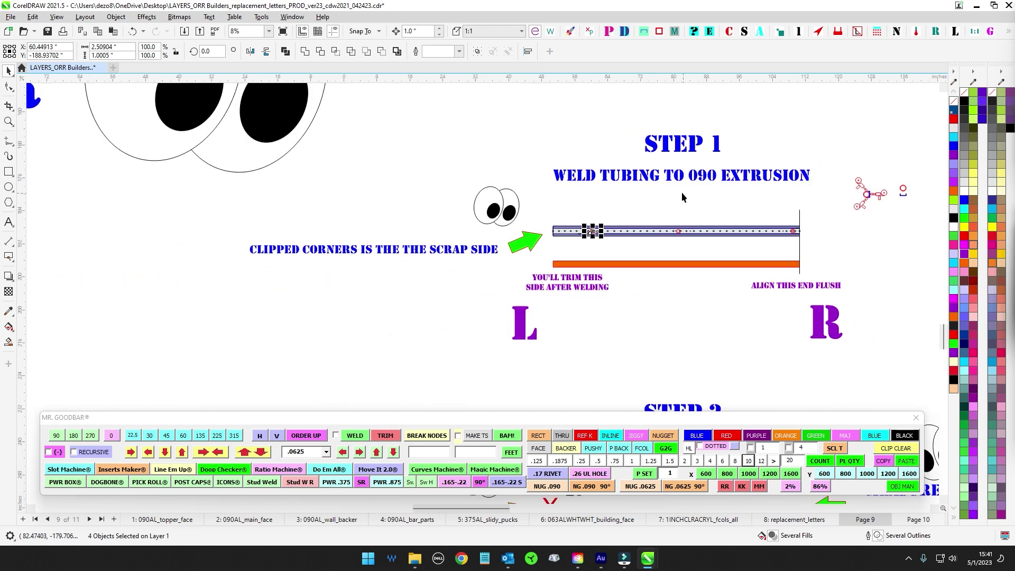
pyautogui.scroll(5, 671, 199)
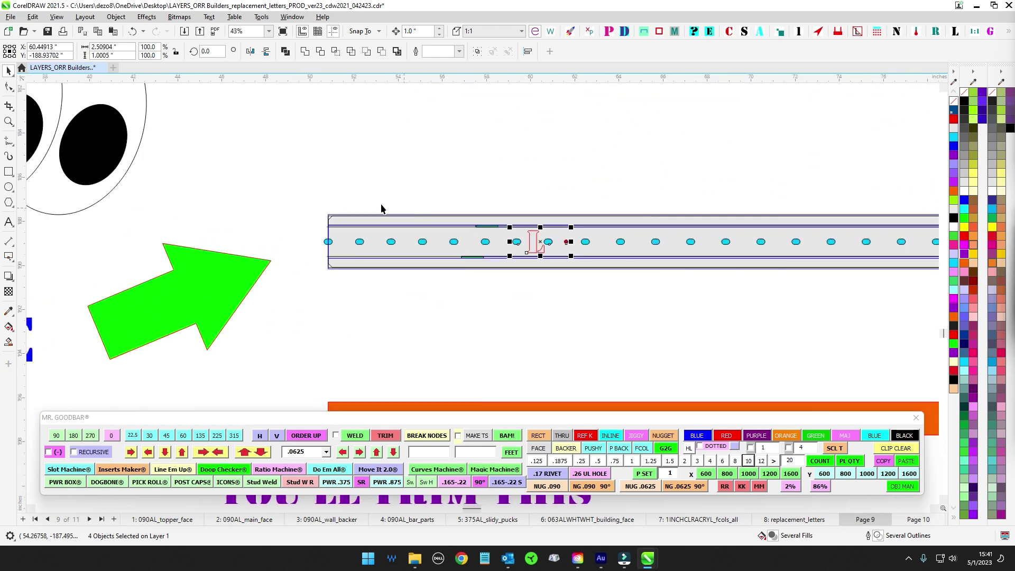
pyautogui.scroll(-4, 369, 313)
pyautogui.scroll(1, 402, 165)
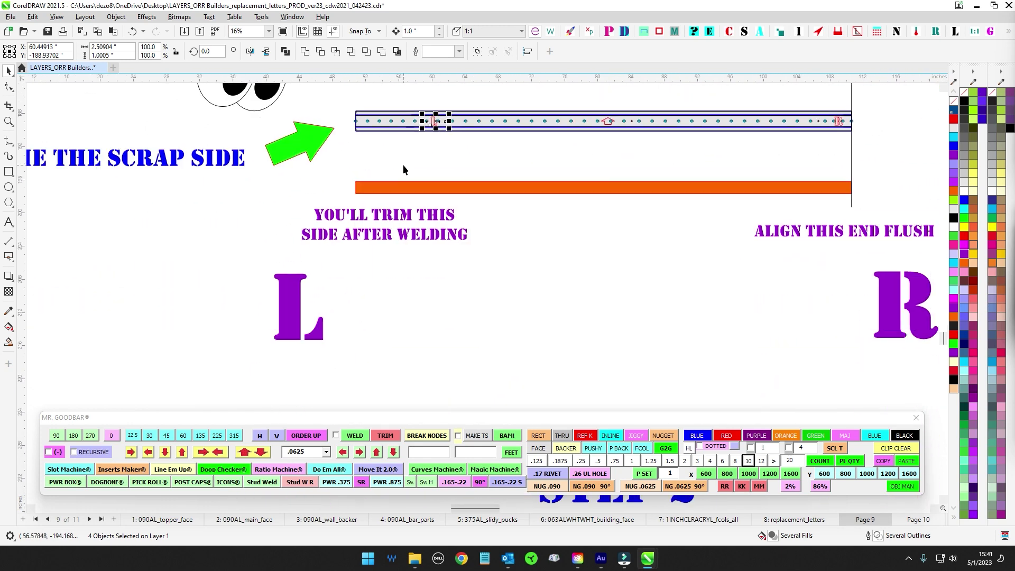
pyautogui.scroll(-1, 403, 169)
pyautogui.scroll(1, 536, 242)
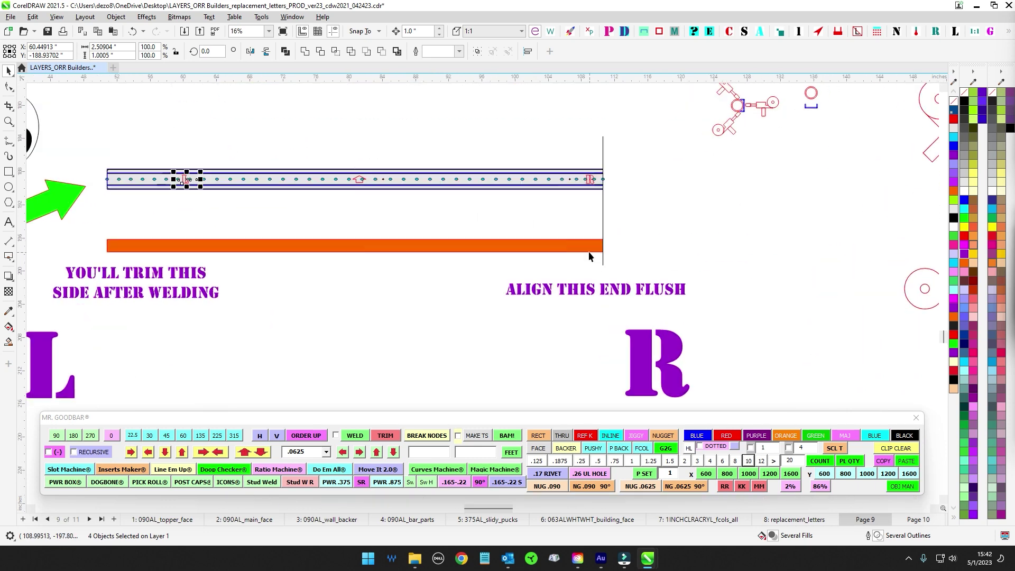
# Step: Select the orange tube, try moving its flush end up to the end of the extrusion, and undo the move
pyautogui.click(603, 240)
pyautogui.scroll(1, 604, 239)
pyautogui.scroll(1, 604, 239)
pyautogui.moveTo(604, 238); pyautogui.dragTo(607, 106)
pyautogui.hotkey('ctrl', 'z')
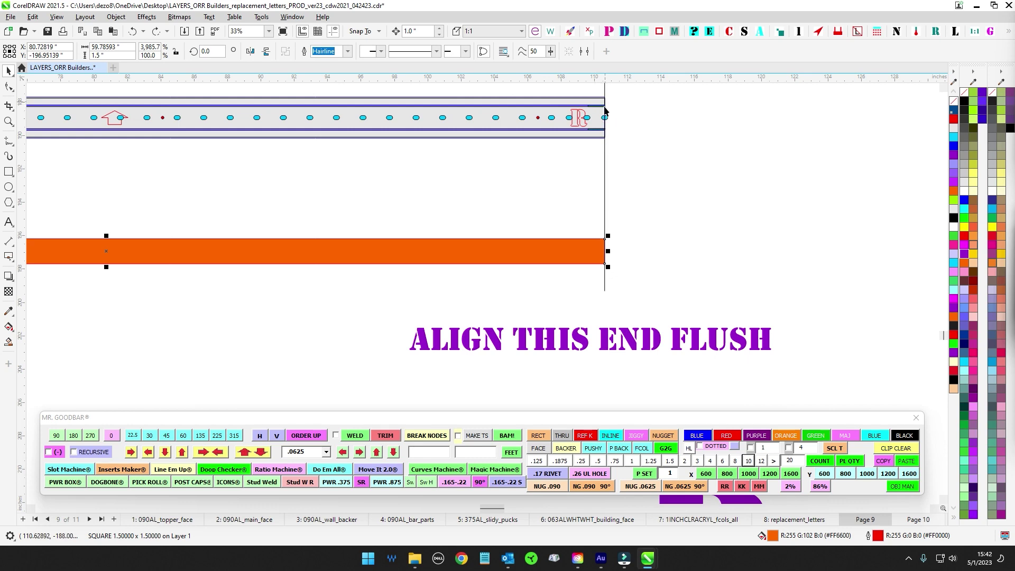
pyautogui.scroll(-2, 626, 247)
pyautogui.scroll(2, 613, 221)
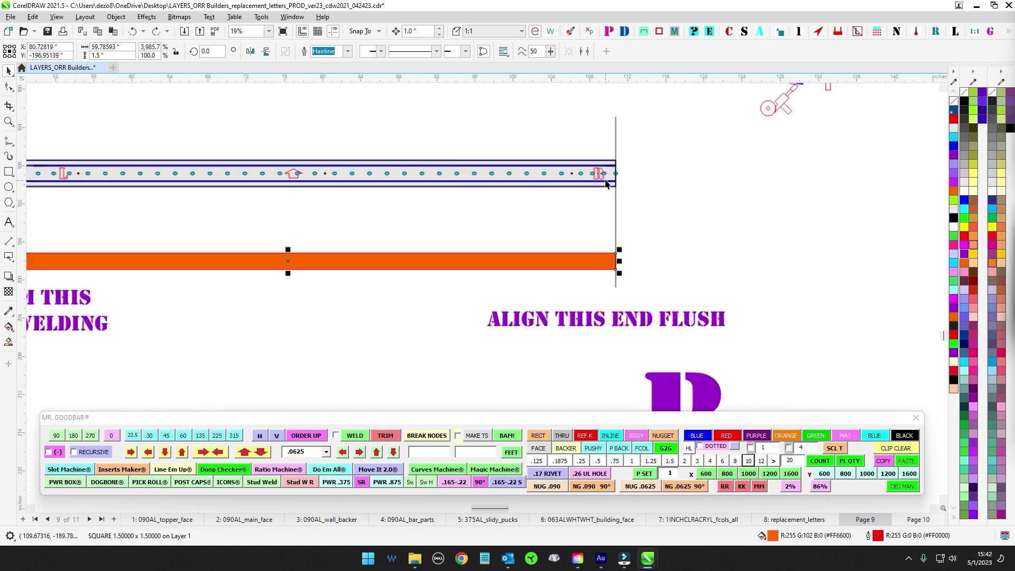
pyautogui.scroll(-2, 687, 305)
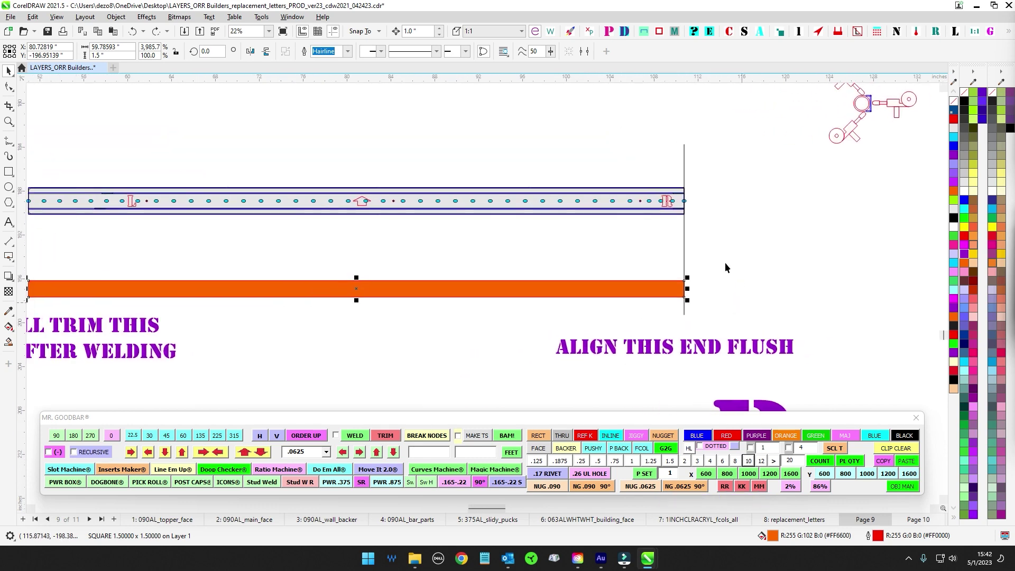
# Step: Go to Step 2 and select the scrap piece crossed out with the red X
pyautogui.scroll(3, 366, 220)
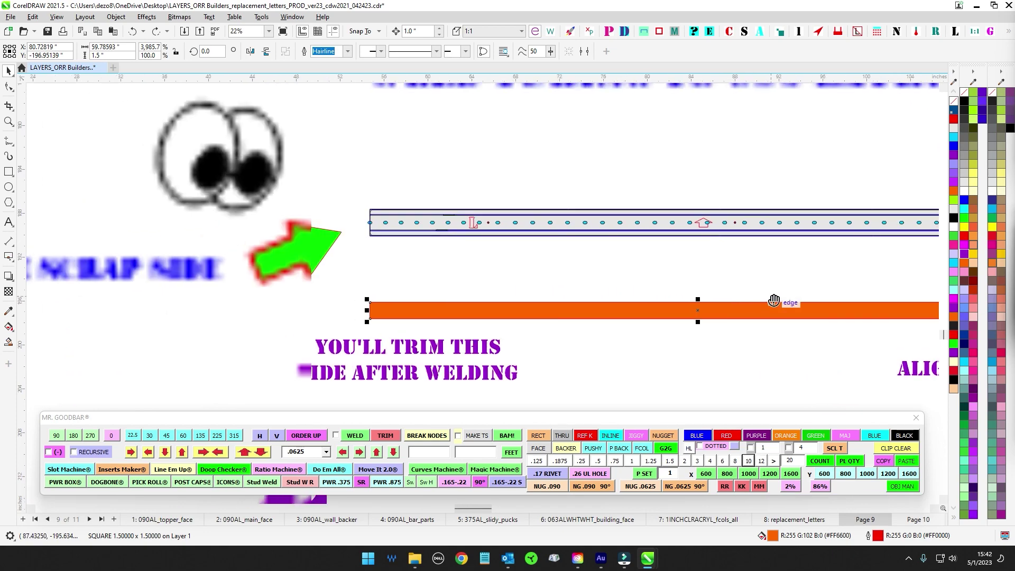
pyautogui.scroll(-4, 411, 284)
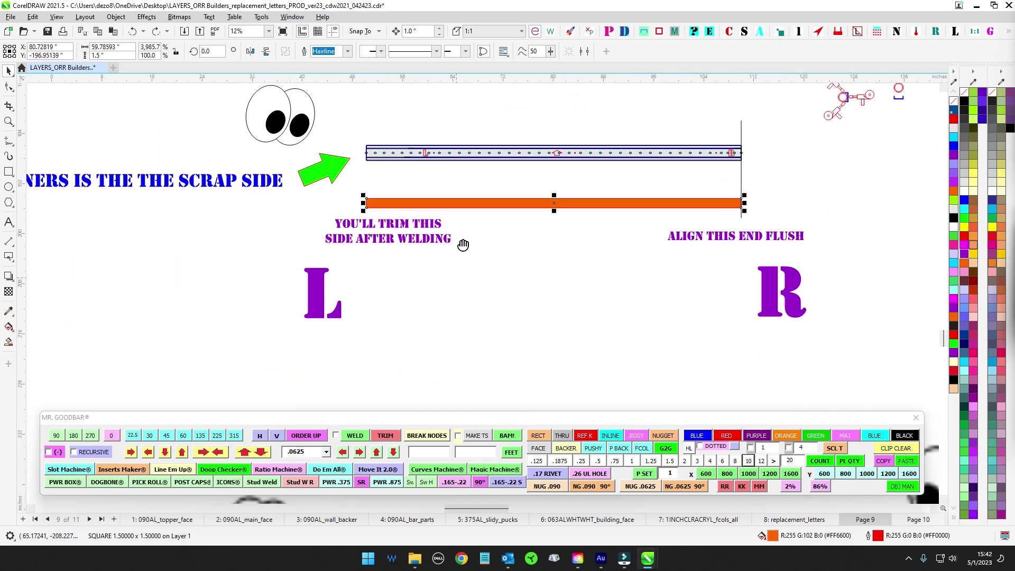
pyautogui.scroll(-3, 398, 222)
pyautogui.scroll(1, 397, 222)
pyautogui.scroll(5, 328, 207)
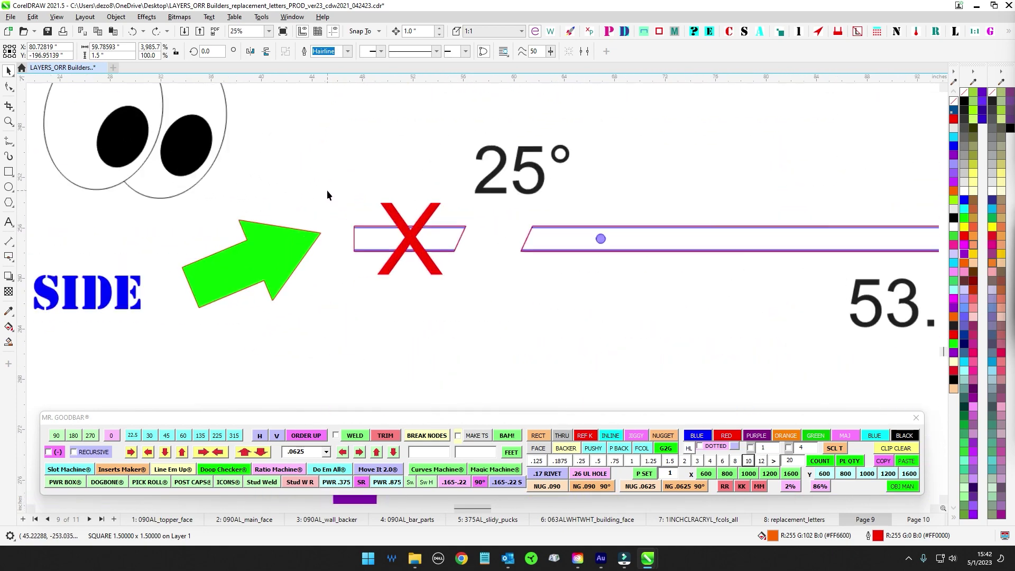
pyautogui.moveTo(326, 189); pyautogui.dragTo(473, 317)
pyautogui.scroll(2, 514, 254)
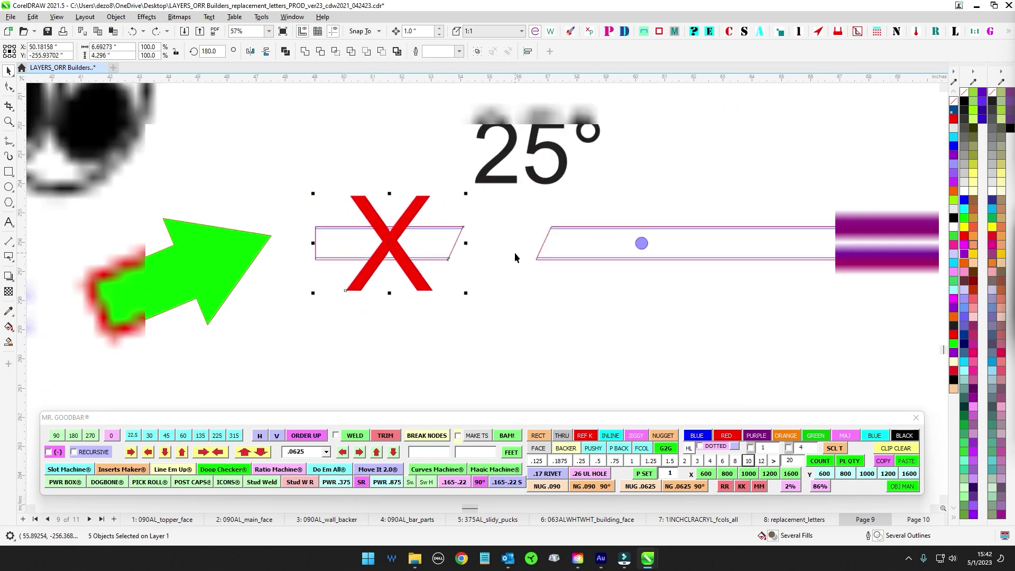
# Step: Clear the selection and examine the 25° angled cut at the end of the Step 2 extrusion
pyautogui.click(527, 268)
pyautogui.scroll(3, 527, 264)
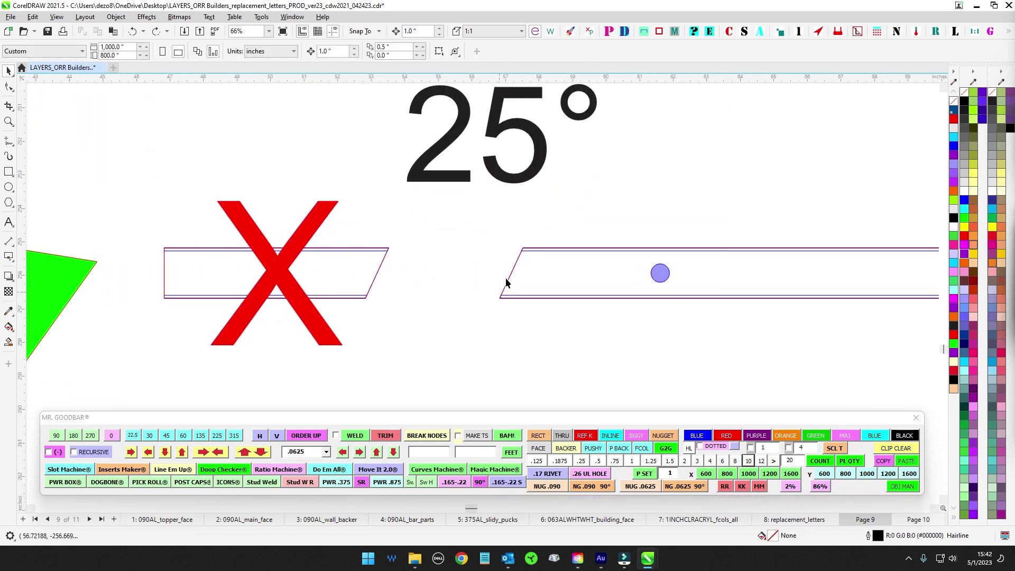
pyautogui.scroll(-3, 508, 261)
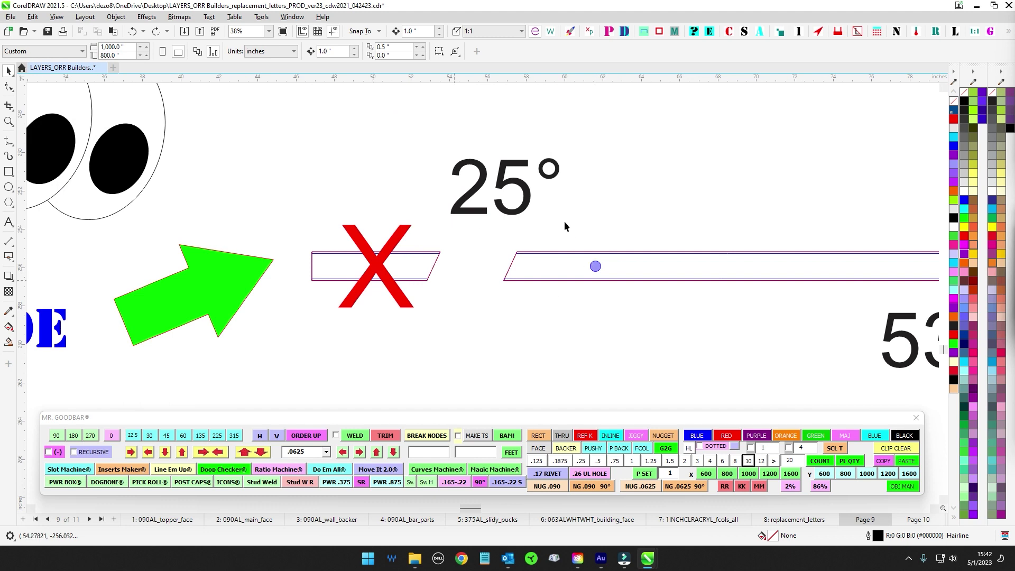
pyautogui.scroll(5, 522, 285)
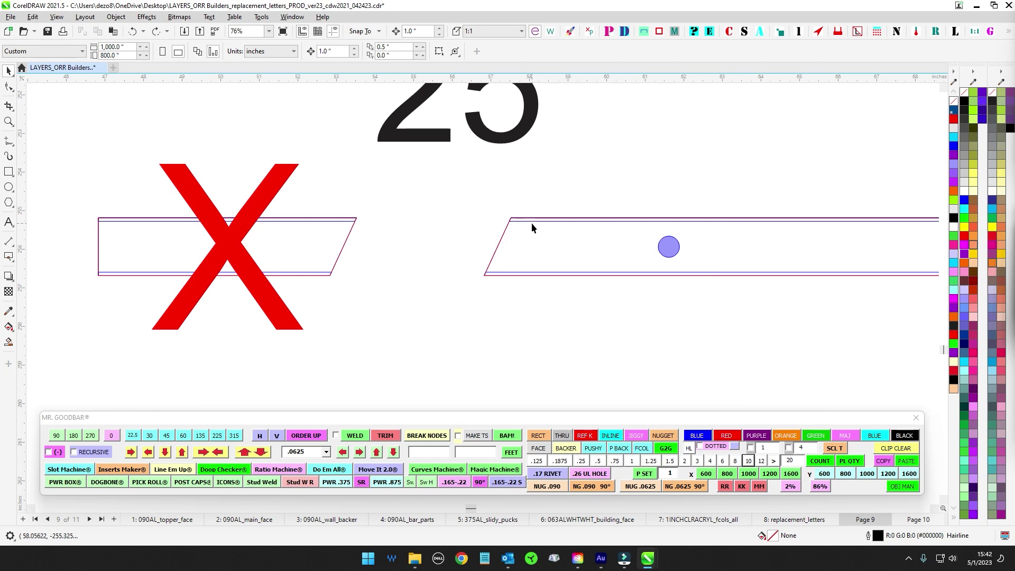
pyautogui.scroll(-3, 527, 236)
pyautogui.scroll(-3, 523, 259)
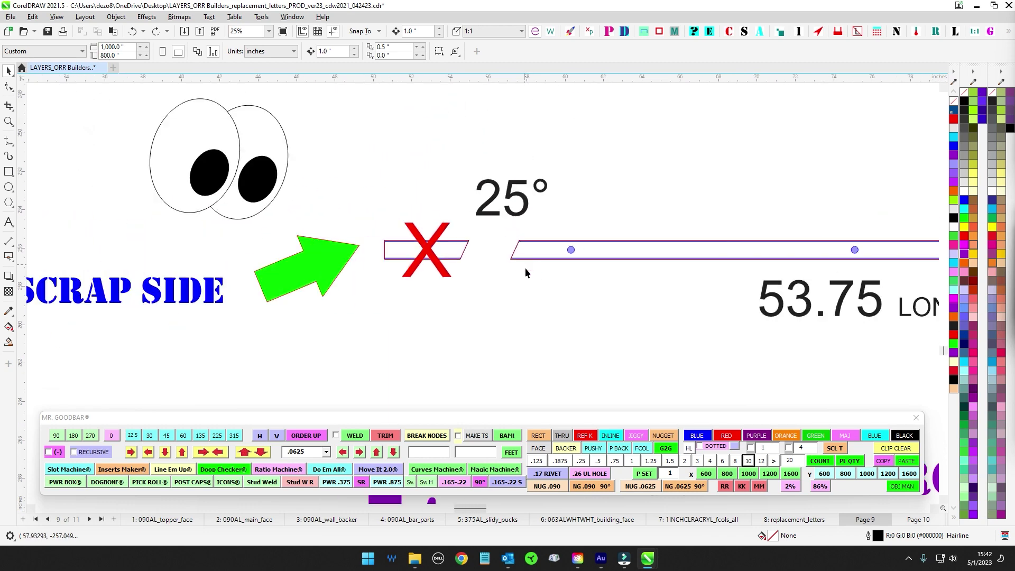
# Step: Return to Step 1 and inspect the extrusion and orange tube from the clipped scrap end to the flush end
pyautogui.scroll(-2, 549, 232)
pyautogui.scroll(5, 529, 296)
pyautogui.scroll(1, 431, 256)
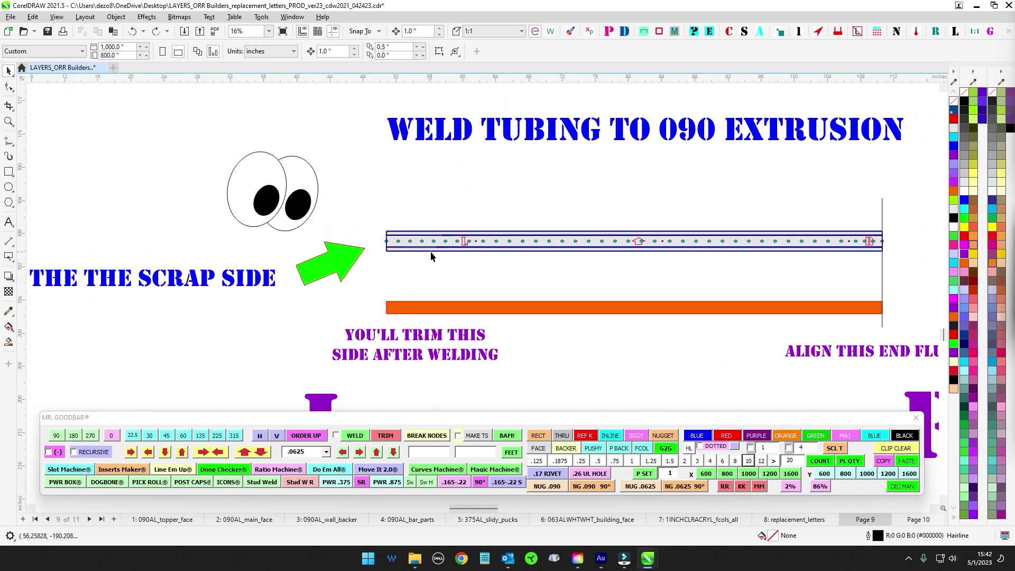
pyautogui.hscroll(3, 764, 227)
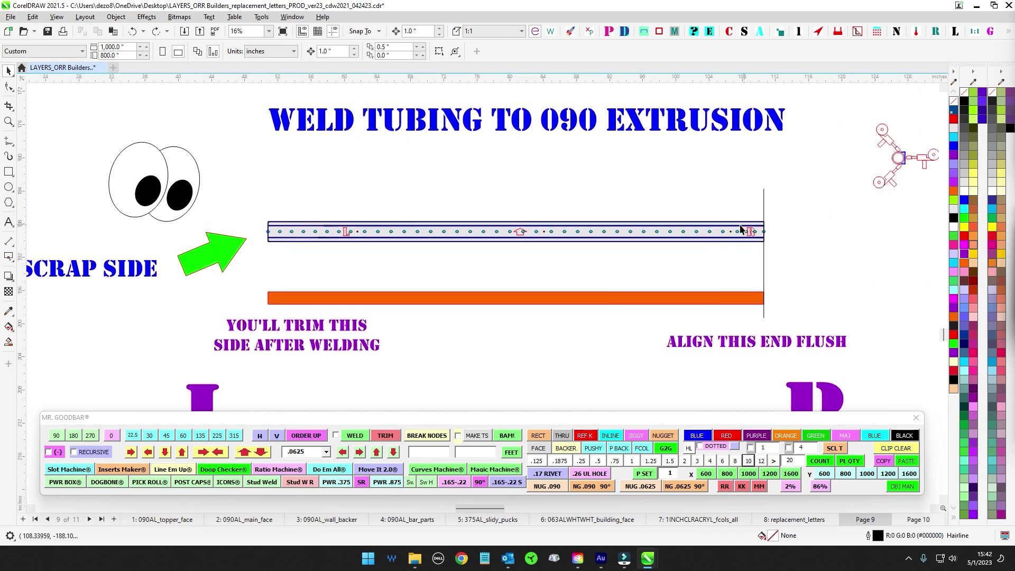
pyautogui.scroll(2, 282, 232)
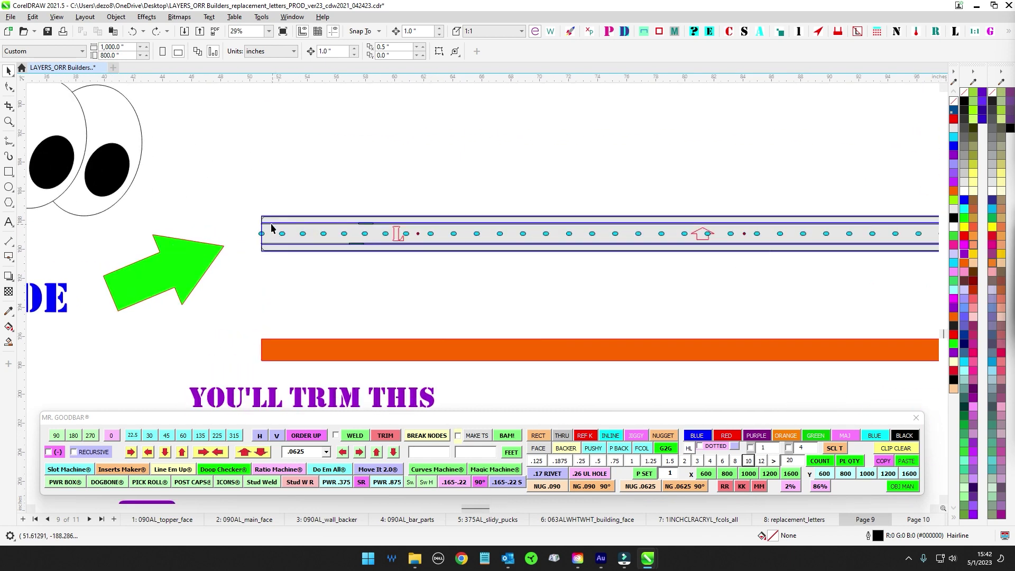
pyautogui.scroll(-2, 360, 280)
pyautogui.hscroll(-1, 451, 231)
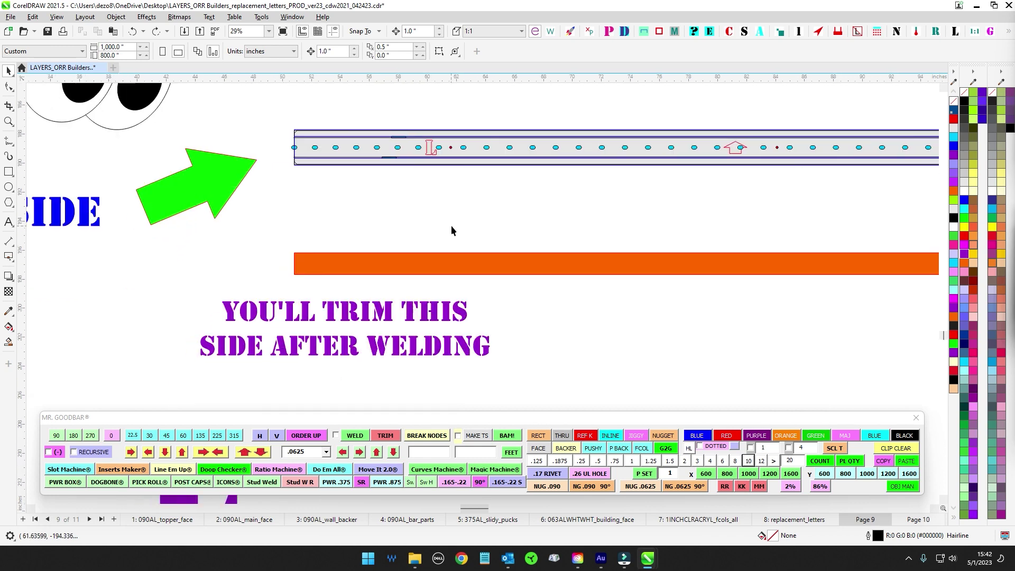
pyautogui.scroll(-1, 455, 186)
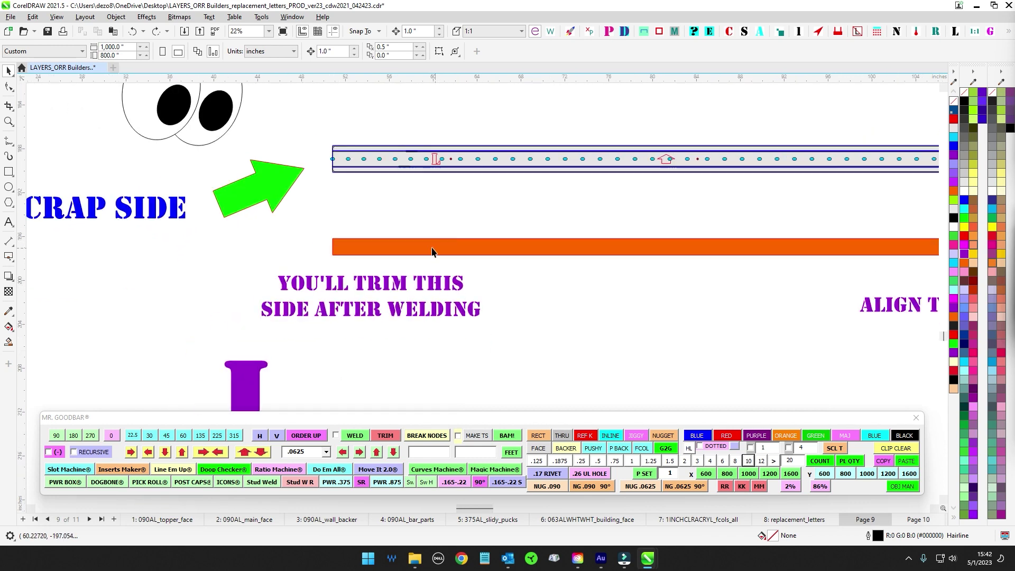
pyautogui.scroll(1, 375, 242)
pyautogui.scroll(-1, 279, 244)
pyautogui.scroll(-1, 208, 135)
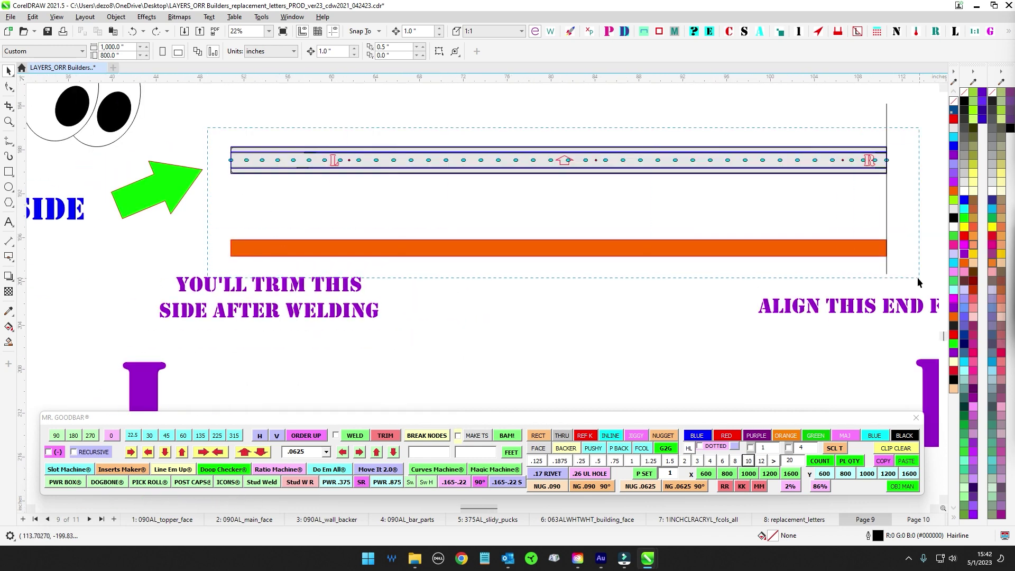
# Step: Marquee the Step 1 extrusion and tube, and select the "STEP 1" and "WELD TUBING TO 090 EXTRUSION" headings
pyautogui.moveTo(918, 278); pyautogui.dragTo(918, 279)
pyautogui.scroll(-6, 686, 313)
pyautogui.moveTo(602, 222); pyautogui.dragTo(538, 256)
pyautogui.moveTo(407, 152); pyautogui.dragTo(691, 177)
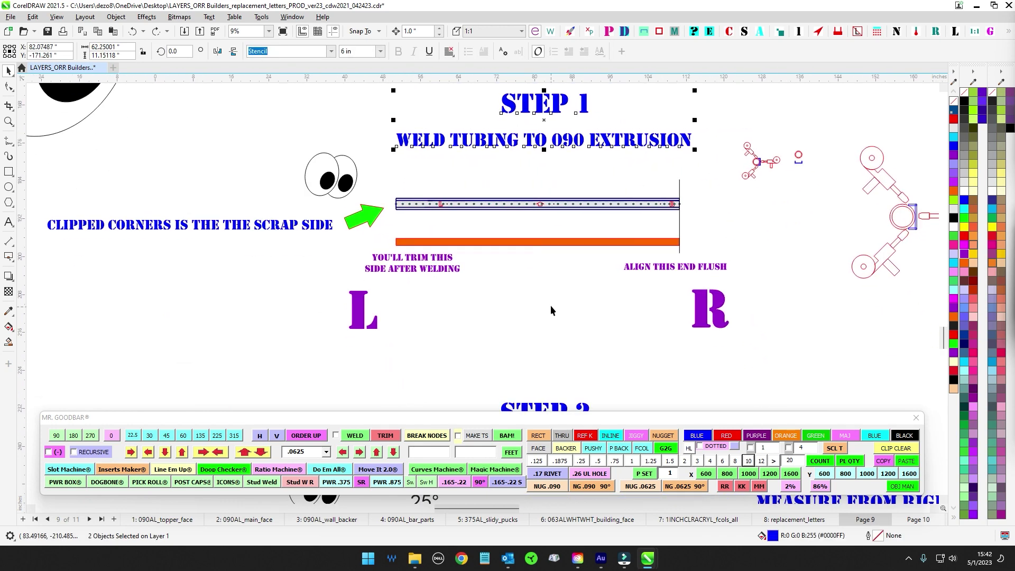
# Step: Review the Step 1 bar layout together with the small weld diagram beside it
pyautogui.scroll(3, 547, 206)
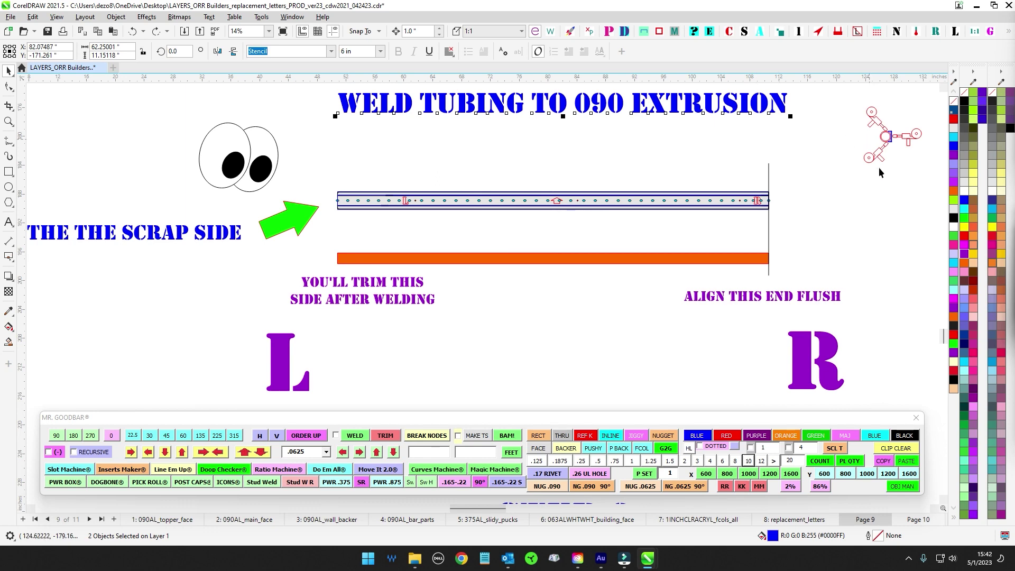
pyautogui.moveTo(865, 169); pyautogui.dragTo(778, 139)
pyautogui.scroll(-1, 485, 208)
pyautogui.moveTo(498, 226); pyautogui.dragTo(549, 254)
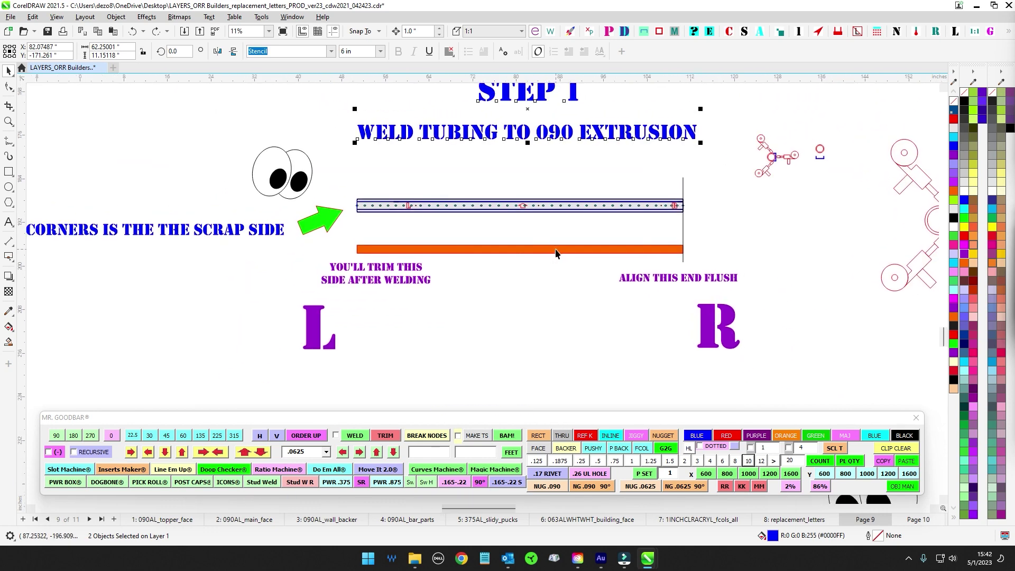
# Step: Examine the Step 2 instructions for cutting the custom extrusion to 53.75 on the long bottom side with a 25° end
pyautogui.scroll(-1, 555, 249)
pyautogui.moveTo(561, 330); pyautogui.dragTo(562, 153)
pyautogui.moveTo(575, 290); pyautogui.dragTo(577, 250)
pyautogui.scroll(2, 566, 230)
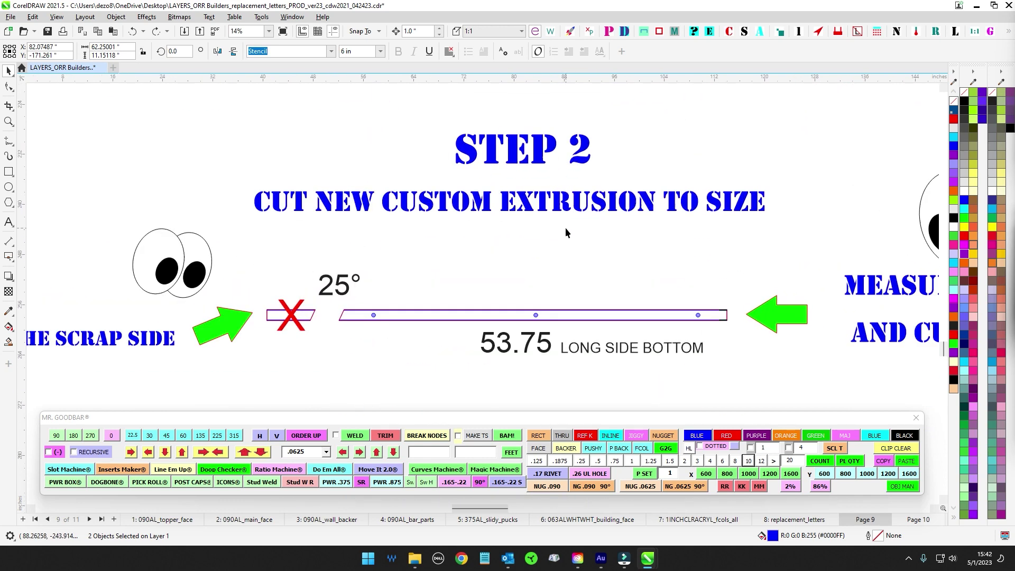
pyautogui.scroll(1, 565, 248)
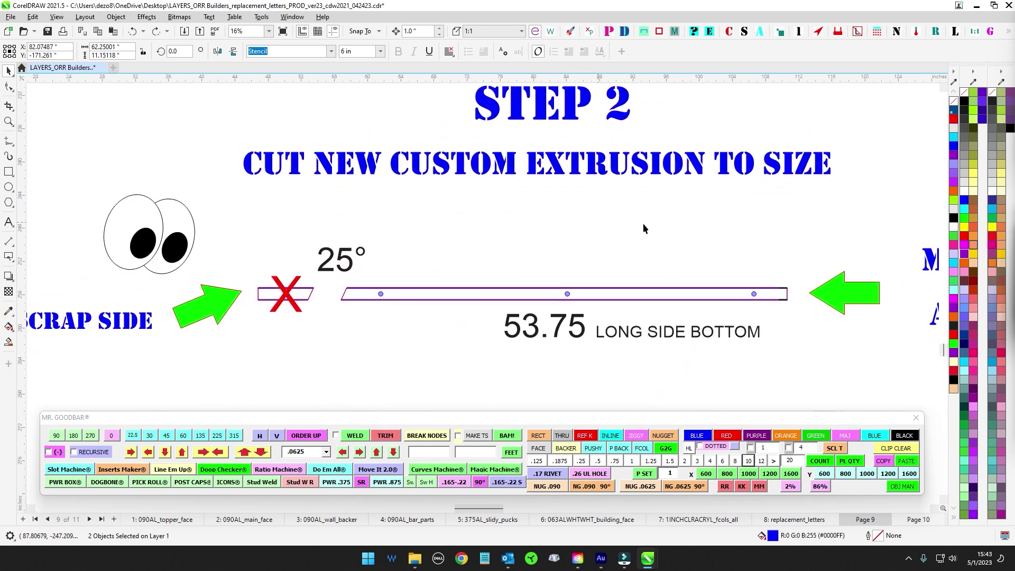
# Step: Return to Step 1 and select the small red hole beside the L marking on the extrusion
pyautogui.scroll(-1, 640, 224)
pyautogui.scroll(3, 574, 199)
pyautogui.moveTo(573, 200); pyautogui.dragTo(573, 327)
pyautogui.scroll(1, 458, 181)
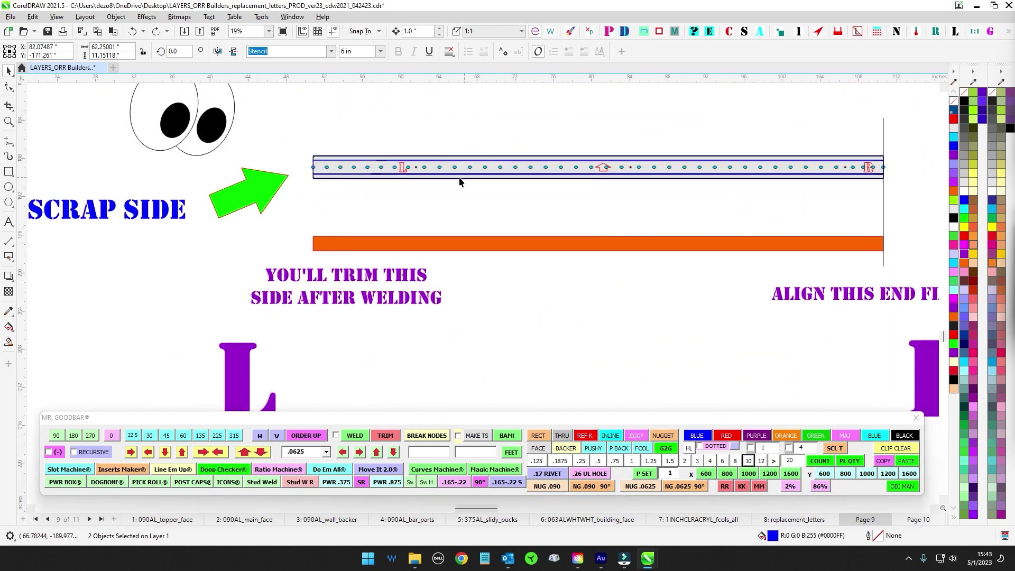
pyautogui.scroll(3, 459, 181)
pyautogui.moveTo(301, 170); pyautogui.dragTo(320, 236)
# Step: Select the red hole beside the arrow marking, followed by the red hole and adjoining slot near the R marking
pyautogui.moveTo(634, 204); pyautogui.dragTo(566, 219)
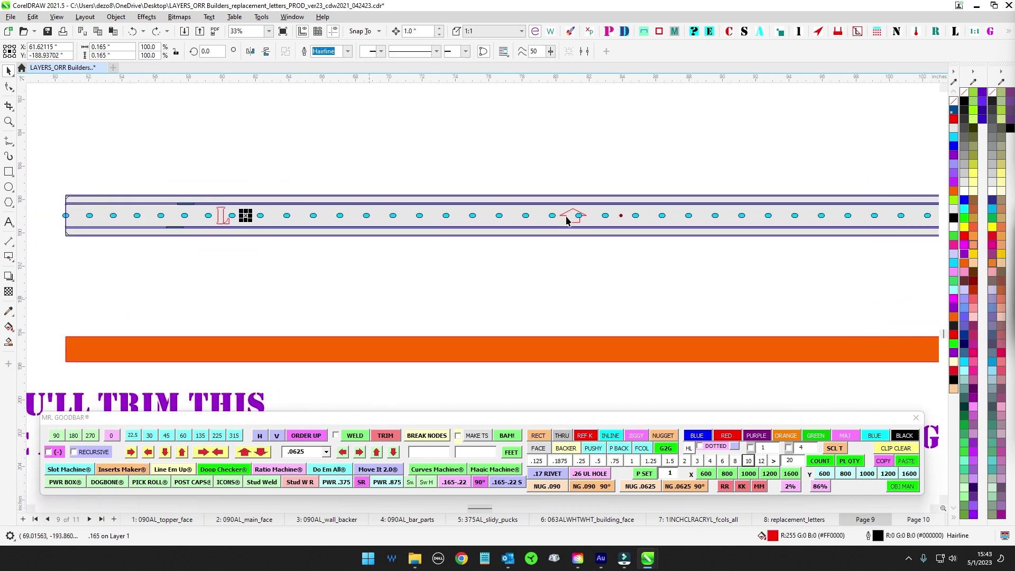
pyautogui.scroll(-1, 648, 272)
pyautogui.scroll(1, 813, 211)
pyautogui.scroll(1, 813, 211)
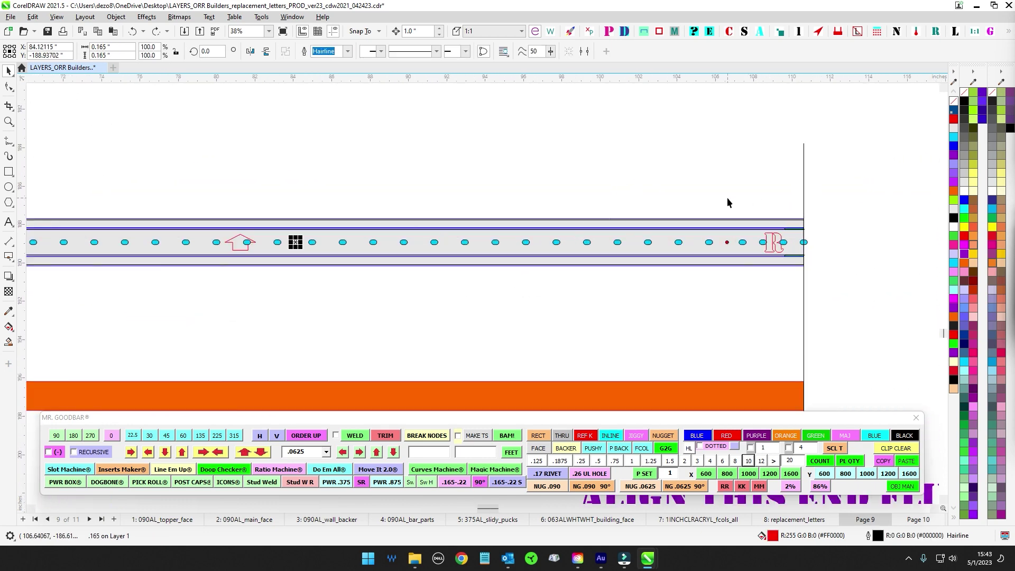
pyautogui.moveTo(727, 202); pyautogui.dragTo(746, 290)
pyautogui.scroll(1, 766, 247)
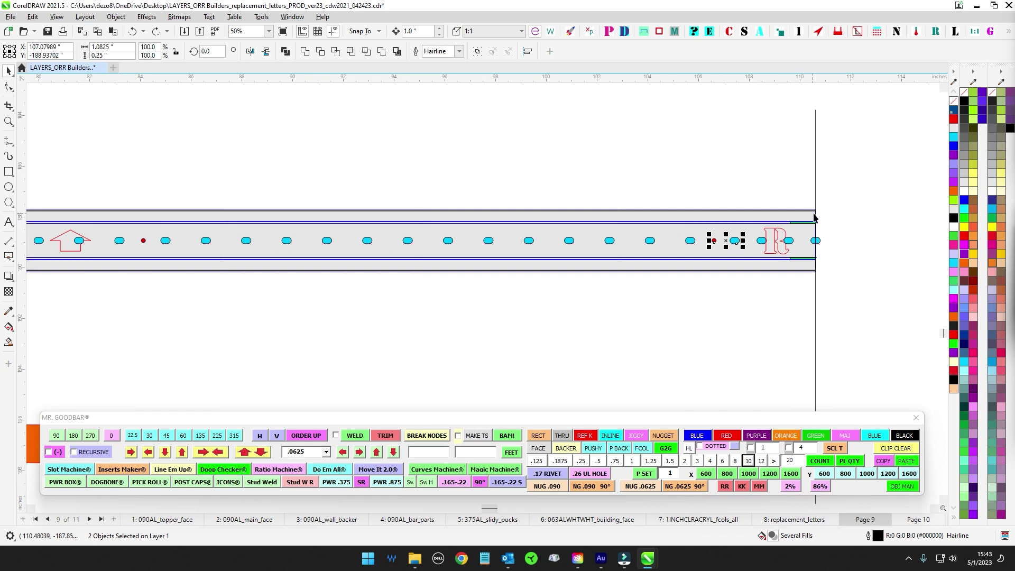
# Step: Inspect the extrusion's flush end by the R marking, and the clipped corners at its opposite end
pyautogui.scroll(3, 814, 215)
pyautogui.scroll(-4, 814, 215)
pyautogui.scroll(4, 816, 214)
pyautogui.scroll(-4, 822, 253)
pyautogui.scroll(-3, 880, 299)
pyautogui.moveTo(431, 290); pyautogui.dragTo(710, 293)
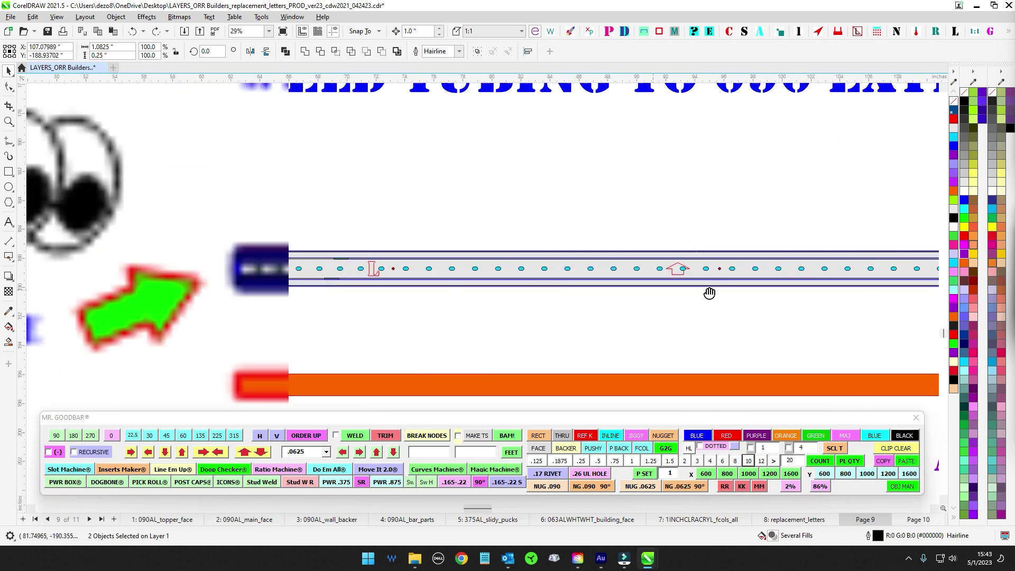
pyautogui.scroll(3, 497, 300)
pyautogui.scroll(2, 462, 224)
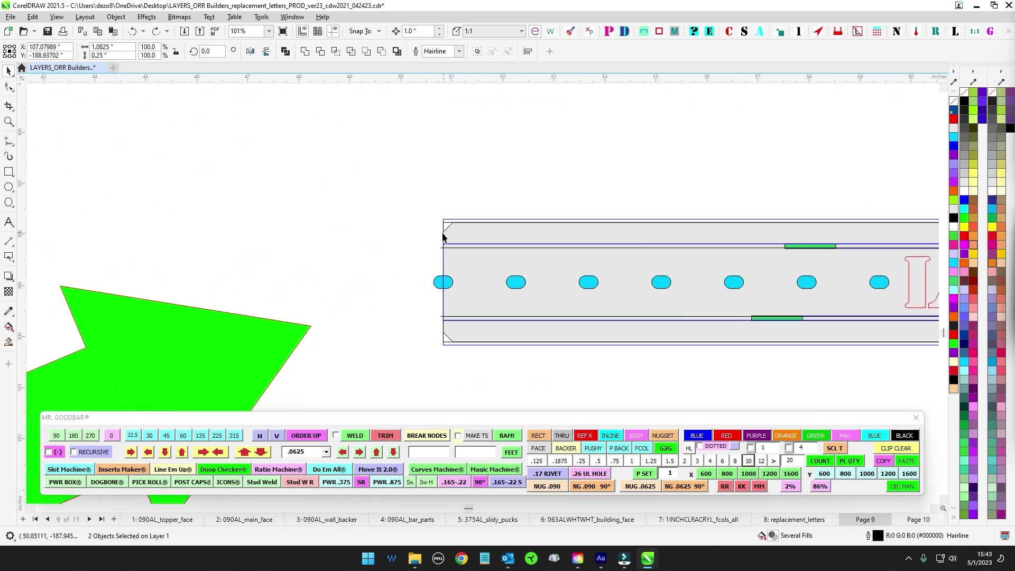
# Step: Return to the Step 2 cutting diagram and examine the 25° angled end of the 53.75 extrusion
pyautogui.scroll(2, 444, 230)
pyautogui.scroll(-4, 445, 232)
pyautogui.moveTo(641, 237); pyautogui.dragTo(257, 205)
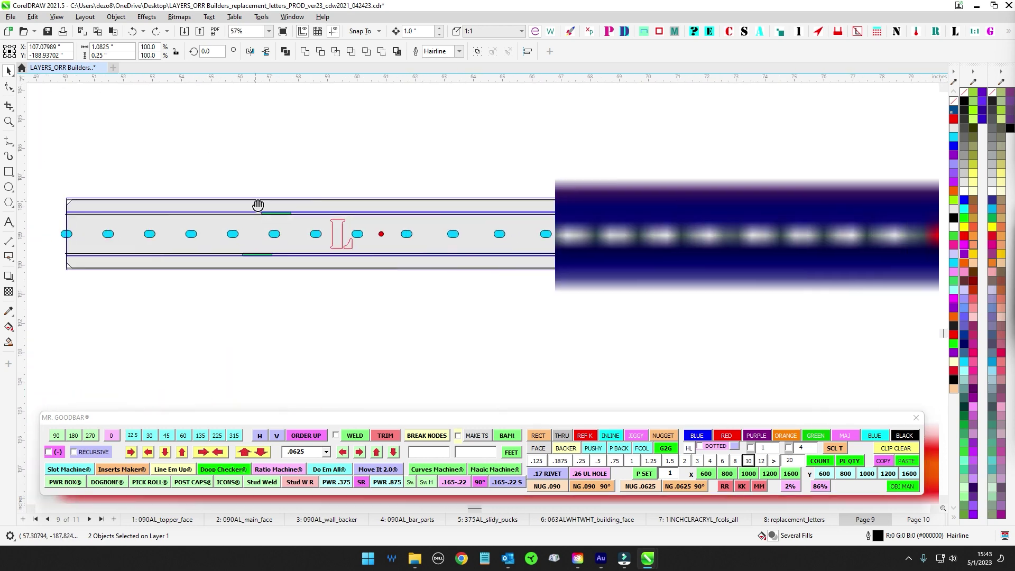
pyautogui.scroll(-6, 345, 252)
pyautogui.moveTo(465, 370); pyautogui.dragTo(541, 195)
pyautogui.moveTo(542, 349); pyautogui.dragTo(527, 276)
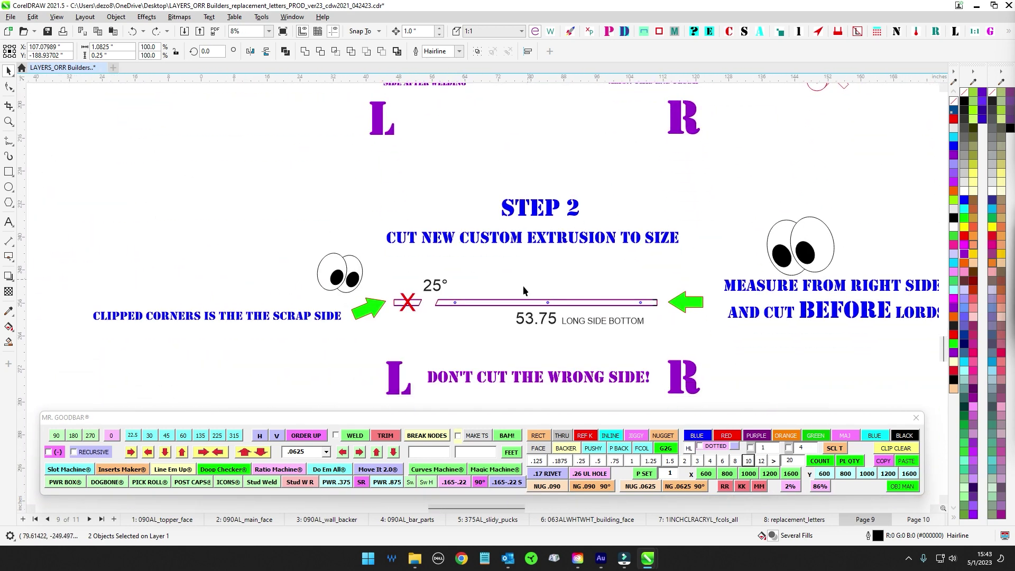
pyautogui.scroll(2, 446, 311)
pyautogui.scroll(4, 430, 284)
pyautogui.moveTo(404, 294); pyautogui.dragTo(270, 280)
pyautogui.moveTo(505, 322); pyautogui.dragTo(313, 255)
pyautogui.scroll(-1, 386, 274)
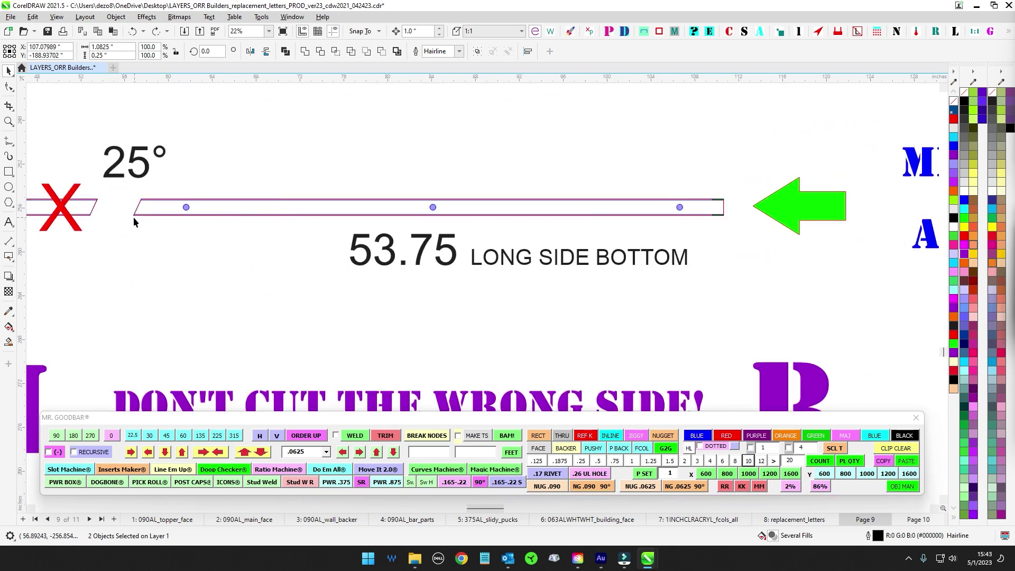
pyautogui.scroll(1, 135, 215)
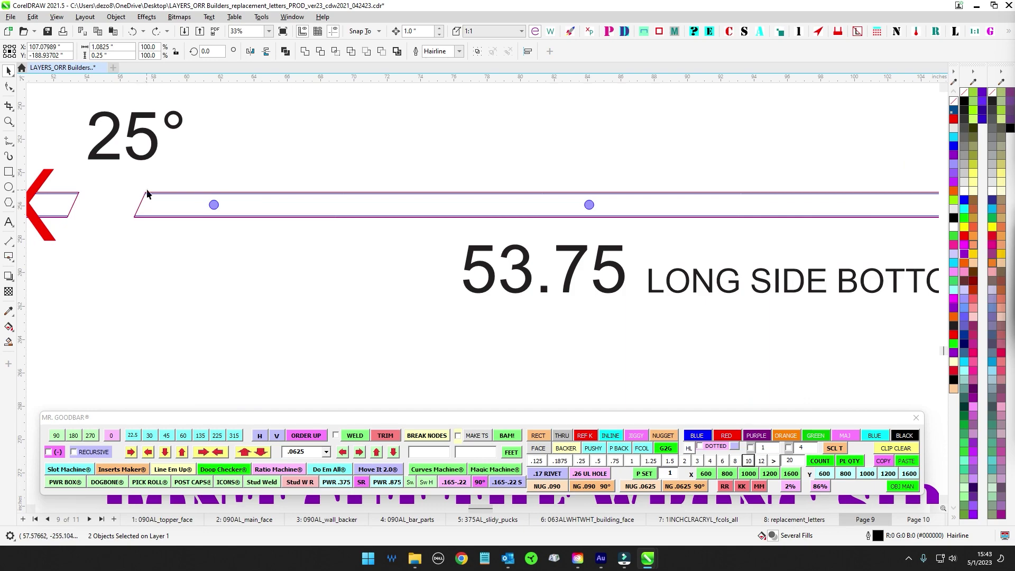
# Step: View the assembled ORR Builders layout to see where the bar sits under the letters
pyautogui.scroll(-7, 131, 247)
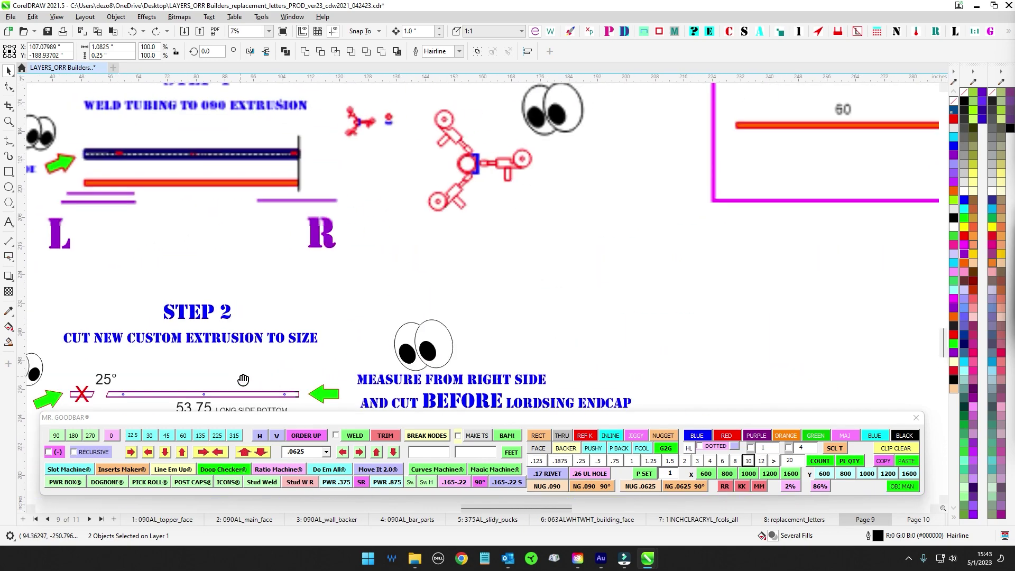
pyautogui.scroll(4, 513, 207)
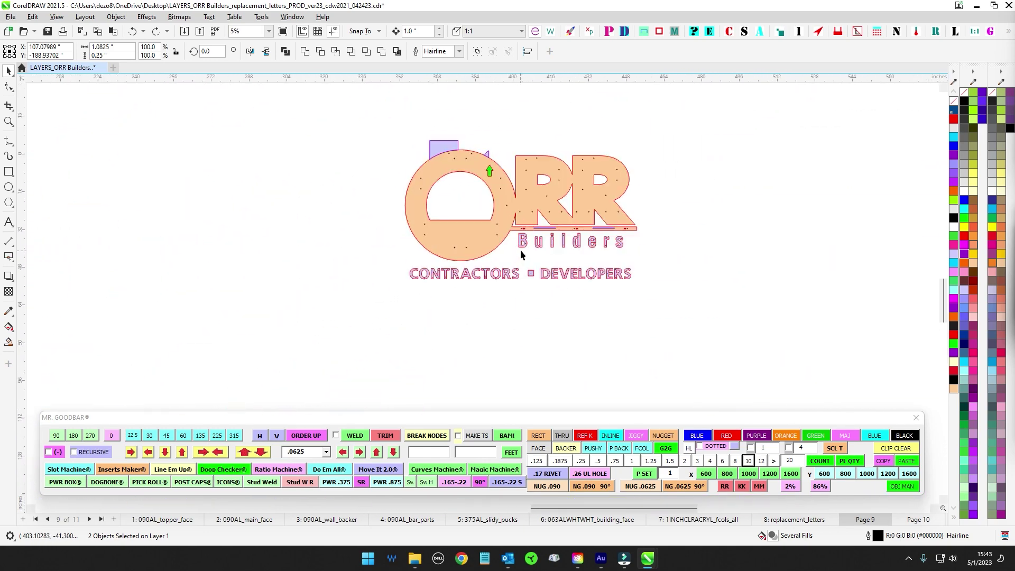
pyautogui.scroll(-4, 505, 214)
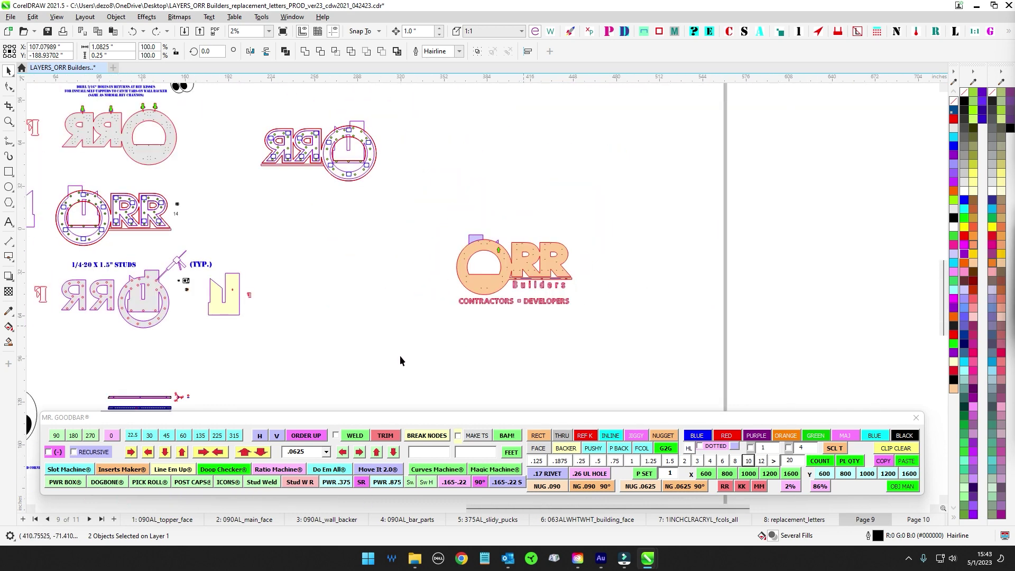
# Step: Return to Step 2 and select the scrap piece together with the red X over it
pyautogui.scroll(4, 609, 264)
pyautogui.scroll(3, 544, 249)
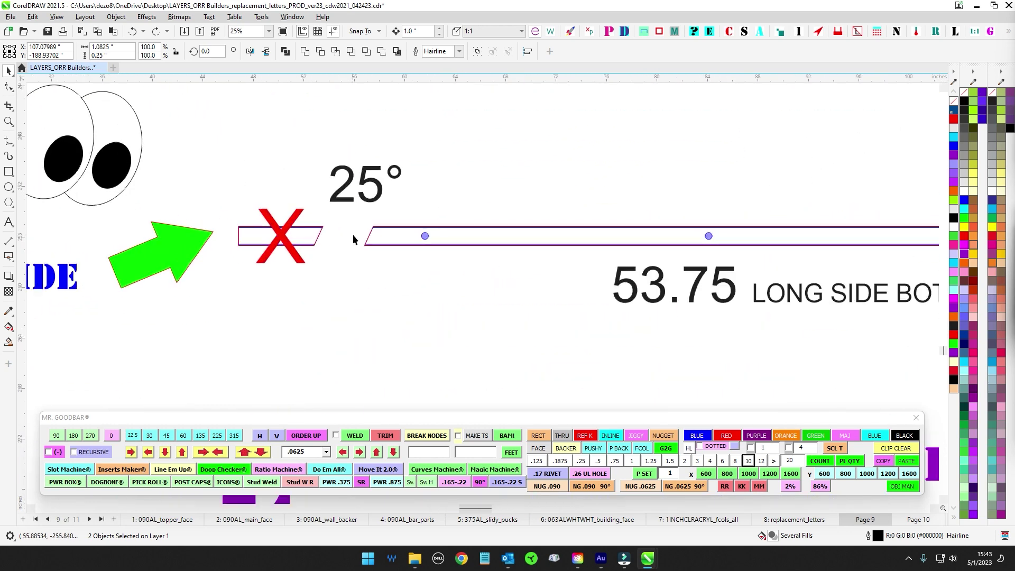
pyautogui.scroll(-1, 379, 243)
pyautogui.moveTo(239, 200); pyautogui.dragTo(348, 312)
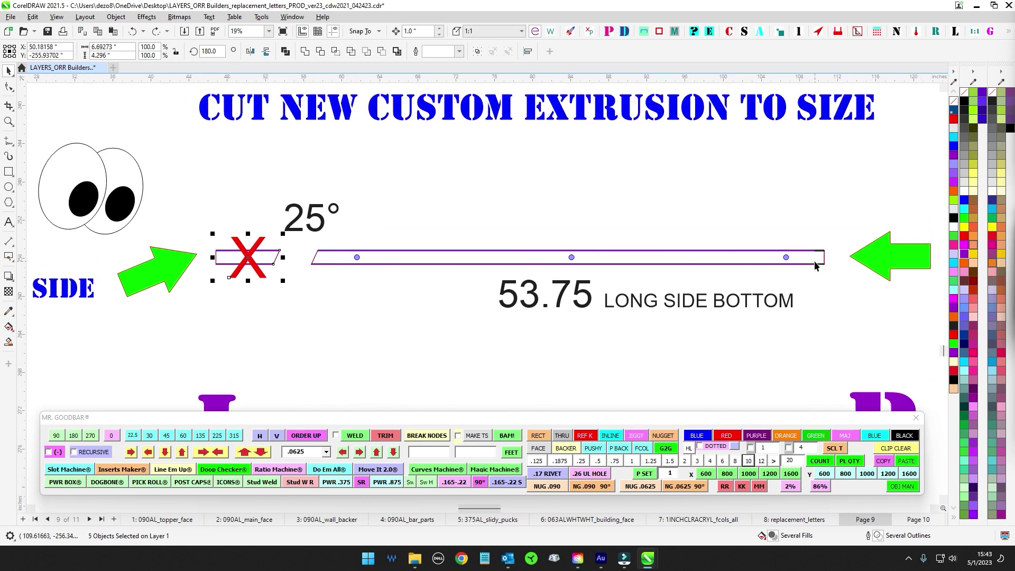
# Step: Review the Step 2 note on measuring from the right side before Lordsing the endcap, and compare both ends of the extrusion
pyautogui.scroll(-1, 815, 263)
pyautogui.moveTo(825, 290); pyautogui.dragTo(596, 284)
pyautogui.moveTo(685, 289); pyautogui.dragTo(509, 283)
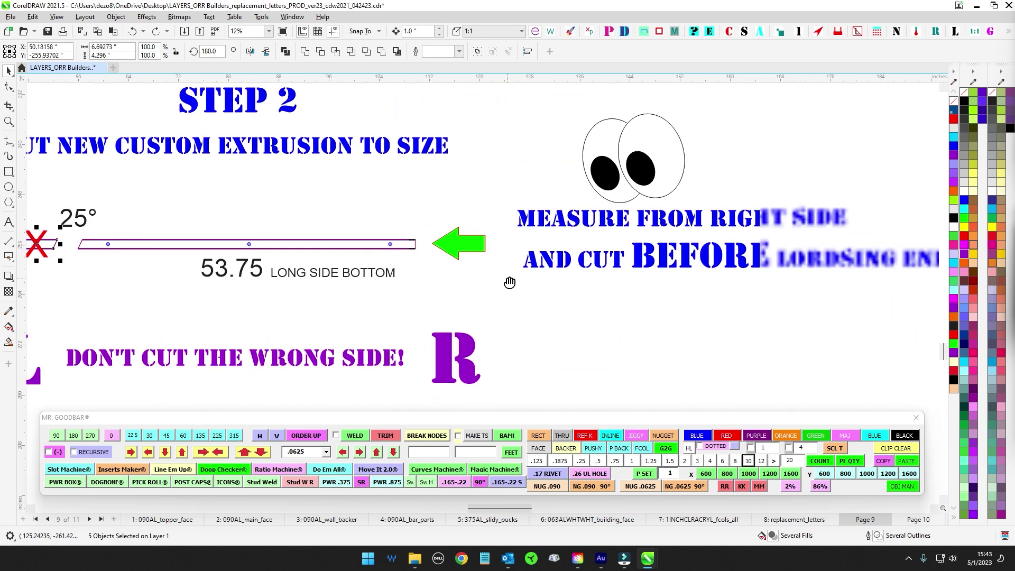
pyautogui.scroll(-1, 649, 285)
pyautogui.moveTo(654, 296); pyautogui.dragTo(838, 281)
pyautogui.scroll(4, 596, 222)
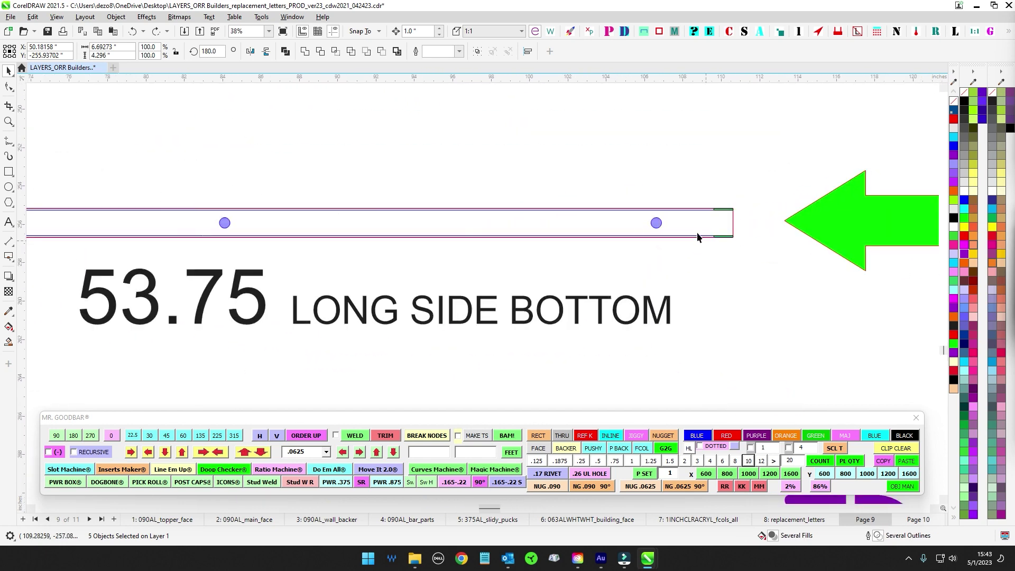
pyautogui.hscroll(-5, 686, 238)
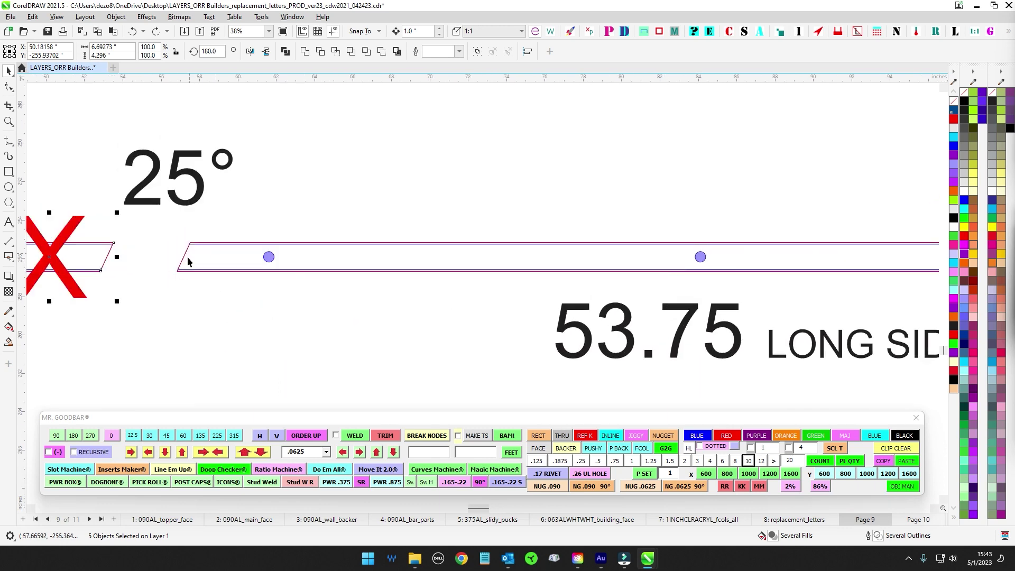
pyautogui.scroll(-4, 203, 255)
pyautogui.scroll(-1, 453, 332)
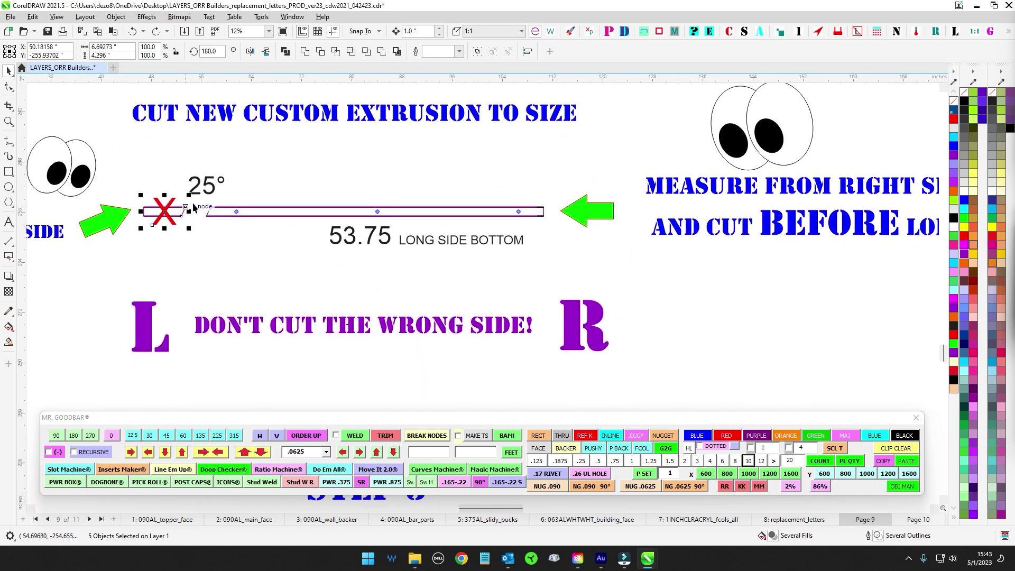
# Step: Go to Step 3 and select the three rivnut holes under the green arrows one after another
pyautogui.scroll(-1, 544, 238)
pyautogui.scroll(-5, 585, 261)
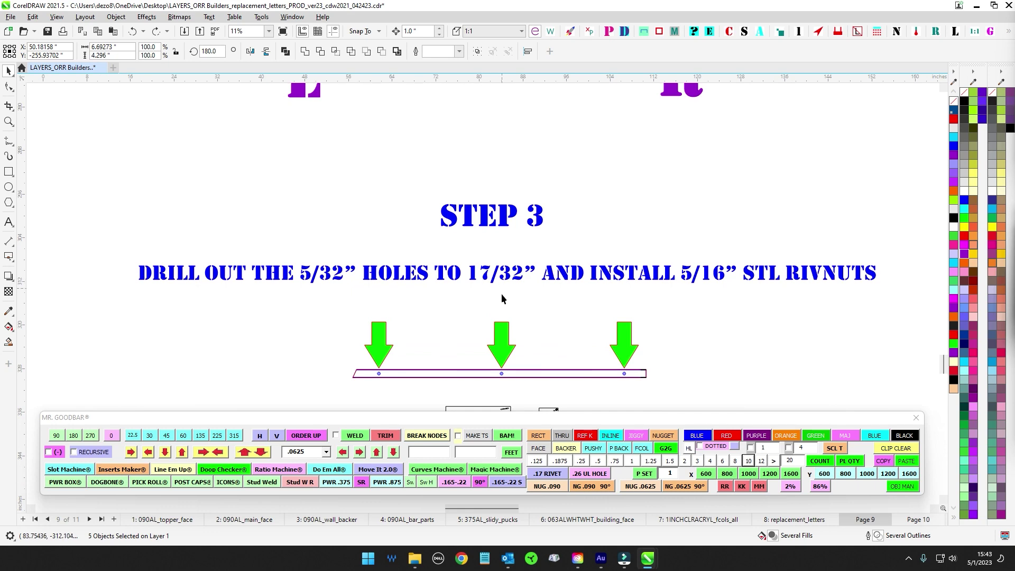
pyautogui.scroll(1, 501, 293)
pyautogui.scroll(-1, 499, 246)
pyautogui.click(329, 330)
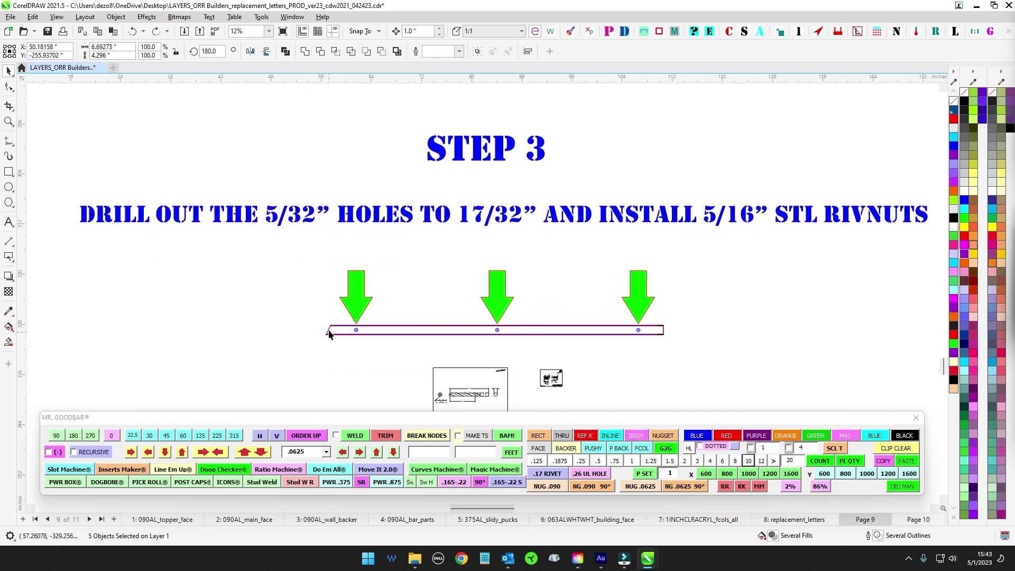
pyautogui.scroll(2, 344, 317)
pyautogui.scroll(-1, 423, 322)
pyautogui.moveTo(564, 318); pyautogui.dragTo(363, 269)
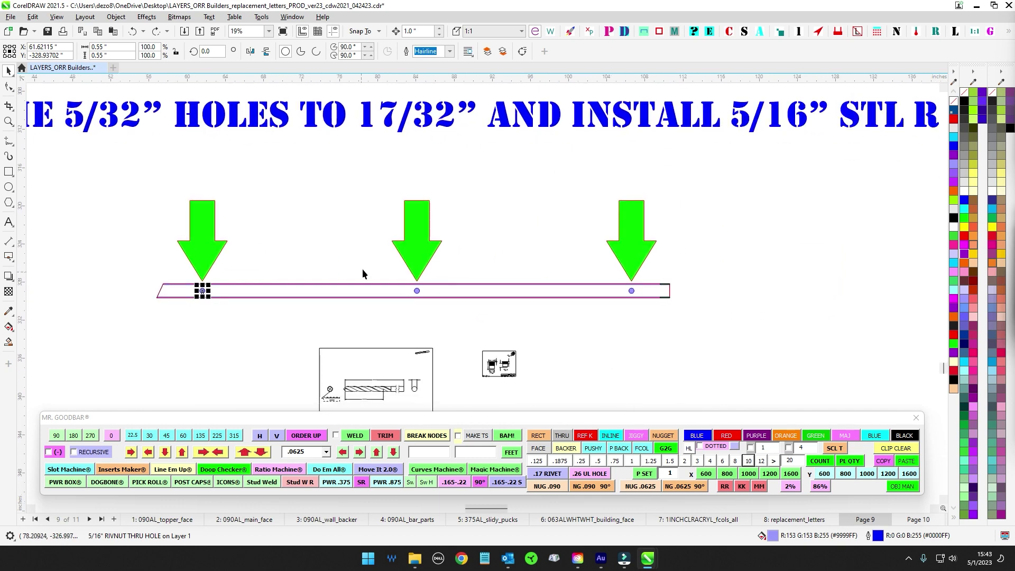
pyautogui.click(417, 290)
pyautogui.moveTo(614, 283); pyautogui.dragTo(489, 259)
pyautogui.scroll(2, 489, 259)
pyautogui.click(522, 270)
# Step: Examine the drill bit and rivnut specification drawings below the Step 3 extrusion
pyautogui.scroll(-4, 550, 312)
pyautogui.moveTo(550, 311); pyautogui.dragTo(619, 234)
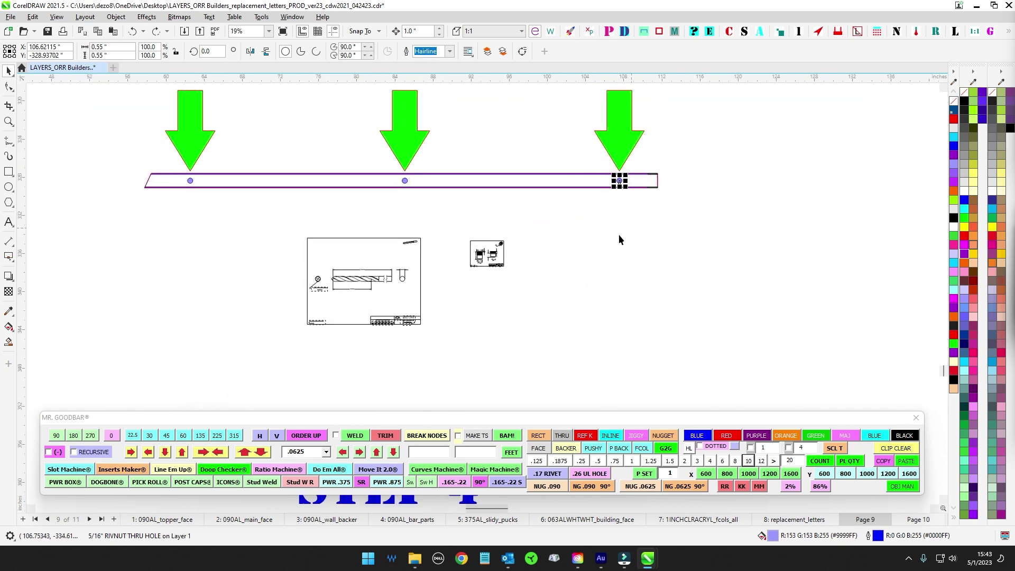
pyautogui.scroll(10, 499, 234)
pyautogui.scroll(3, 499, 235)
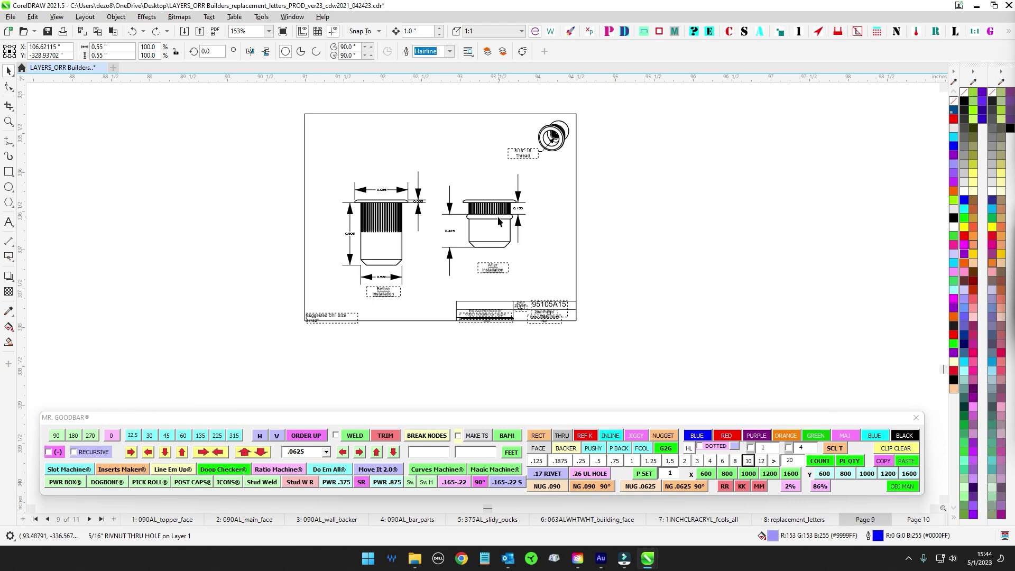
pyautogui.scroll(-5, 498, 221)
# Step: Inspect the square end of the Step 3 extrusion, followed by the endcap shape and tube cross-section in Step 4
pyautogui.scroll(4, 573, 305)
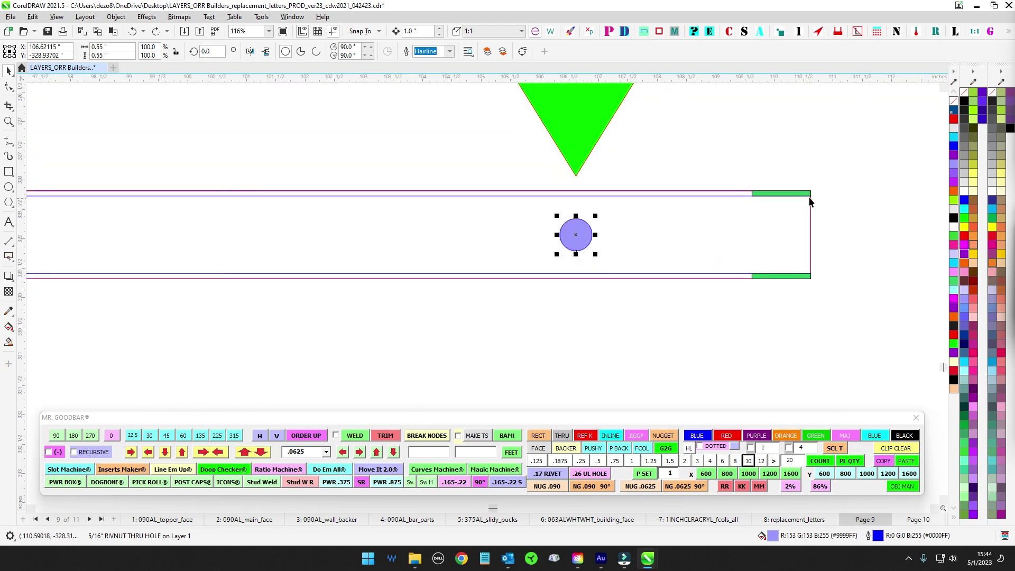
pyautogui.scroll(-8, 608, 282)
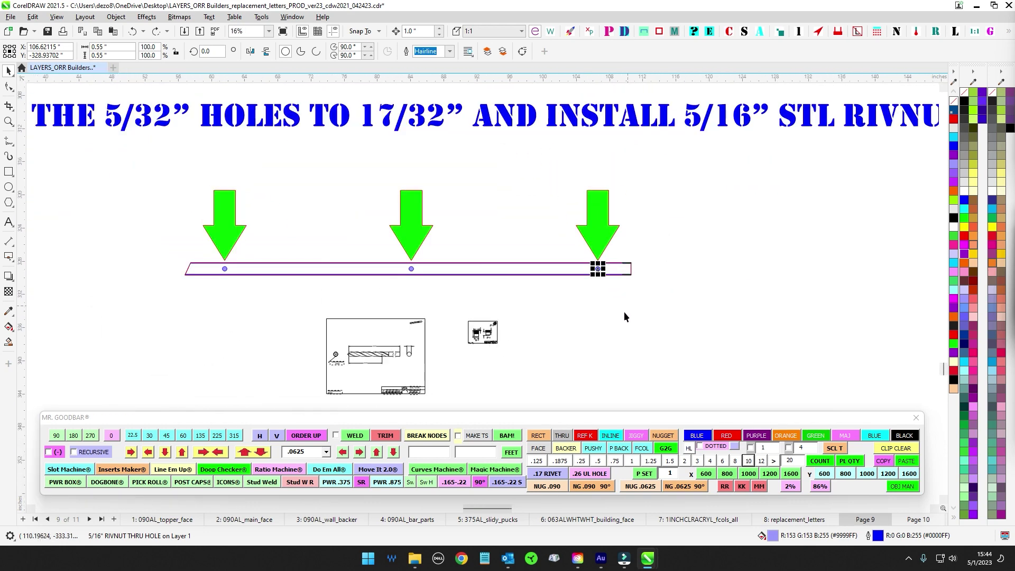
pyautogui.scroll(9, 476, 299)
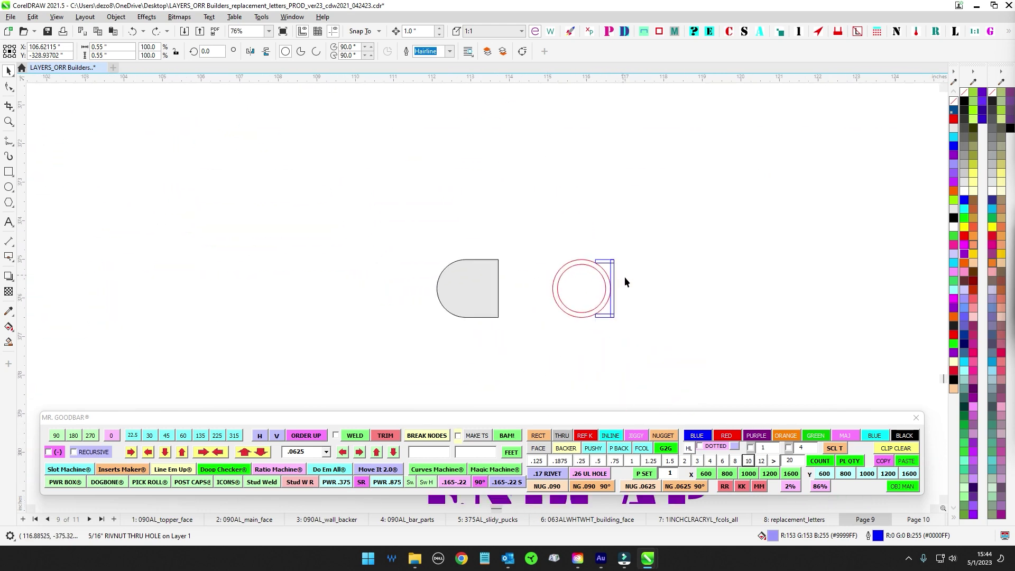
pyautogui.scroll(2, 610, 284)
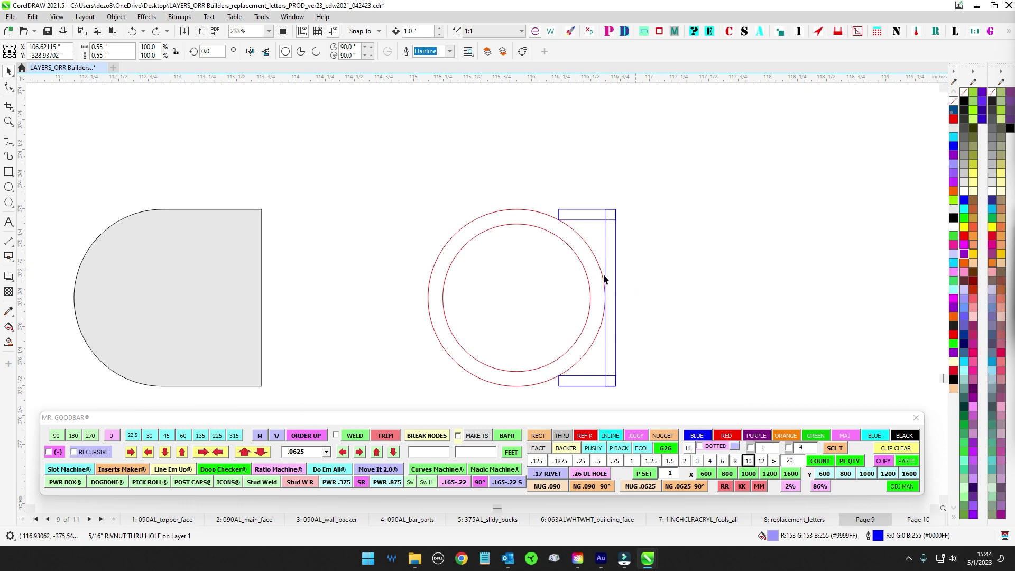
# Step: Return to Step 3, clear the rivnut hole selection, and inspect the extrusion's angled and square ends
pyautogui.scroll(-10, 646, 308)
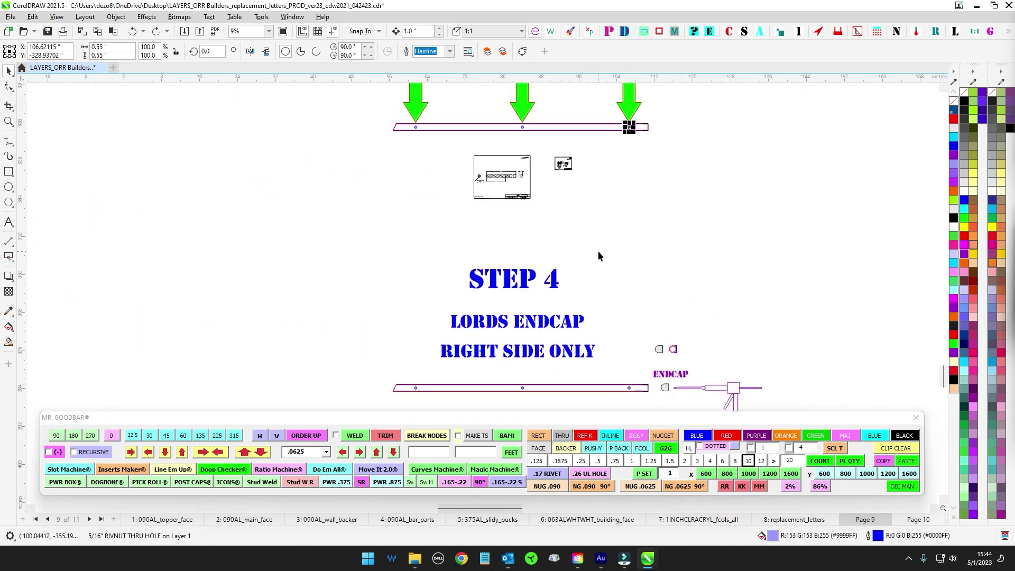
pyautogui.scroll(2, 551, 237)
pyautogui.click(617, 248)
pyautogui.scroll(1, 617, 247)
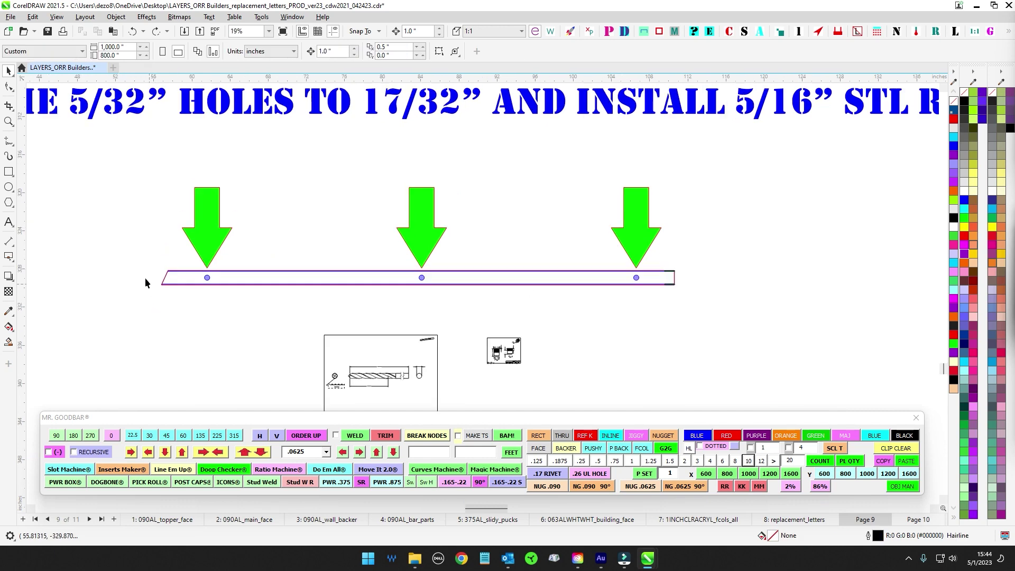
pyautogui.scroll(4, 679, 284)
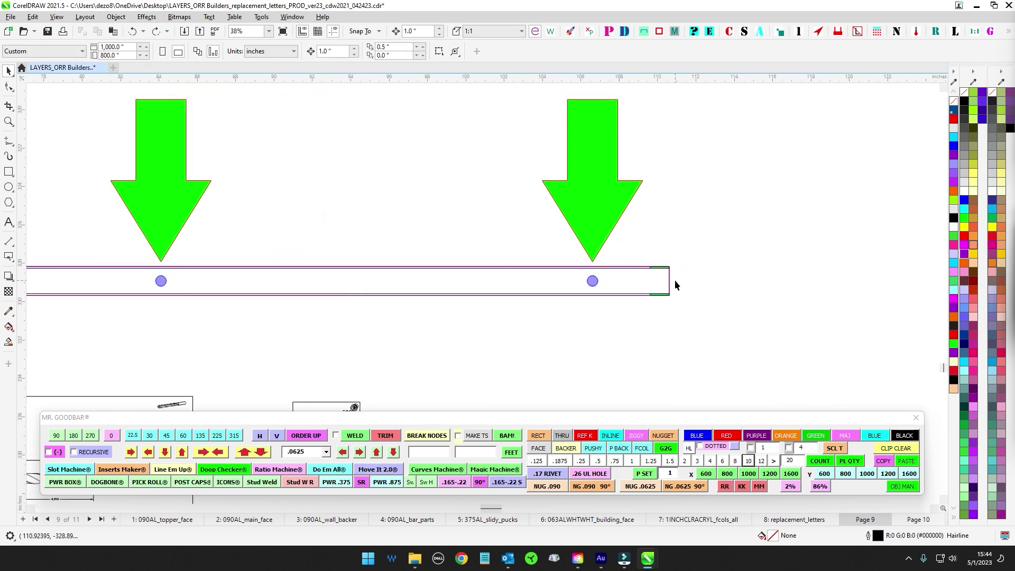
# Step: Go to Step 4 and select the gray endcap shape beneath the ENDCAP label
pyautogui.scroll(-9, 687, 327)
pyautogui.scroll(-3, 545, 333)
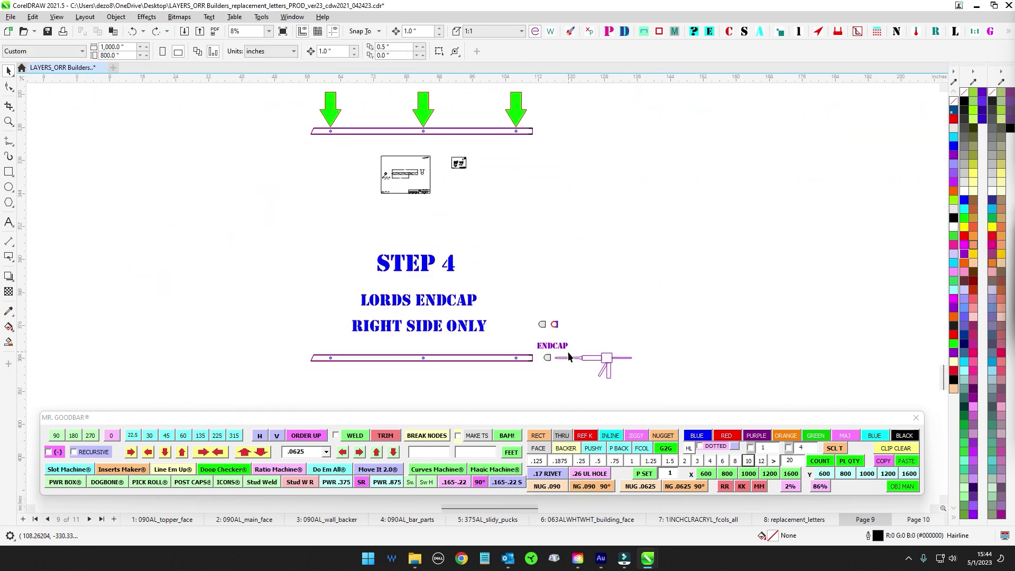
pyautogui.scroll(4, 539, 250)
pyautogui.scroll(3, 534, 244)
pyautogui.click(523, 270)
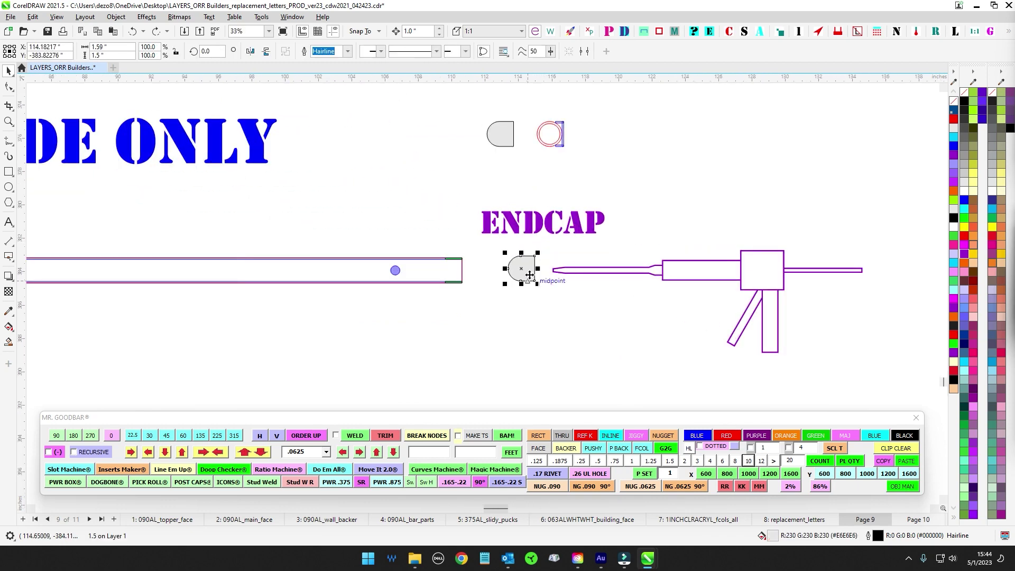
# Step: Compare the endcap profile and tube cross-section above the ENDCAP label with the square end of the Step 4 extrusion
pyautogui.scroll(4, 529, 267)
pyautogui.moveTo(603, 95); pyautogui.dragTo(549, 328)
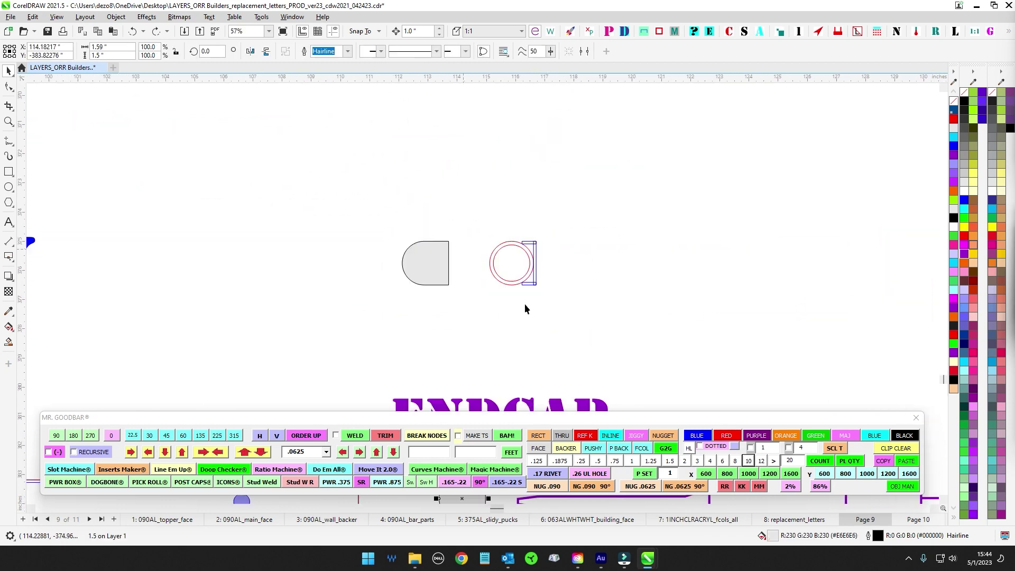
pyautogui.scroll(-7, 515, 258)
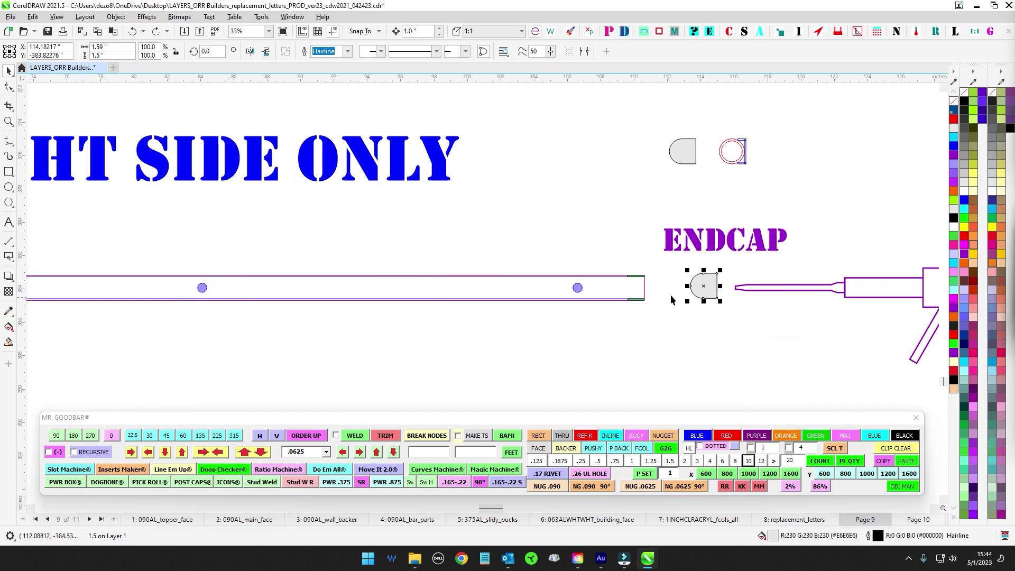
pyautogui.scroll(2, 641, 283)
pyautogui.scroll(-3, 682, 346)
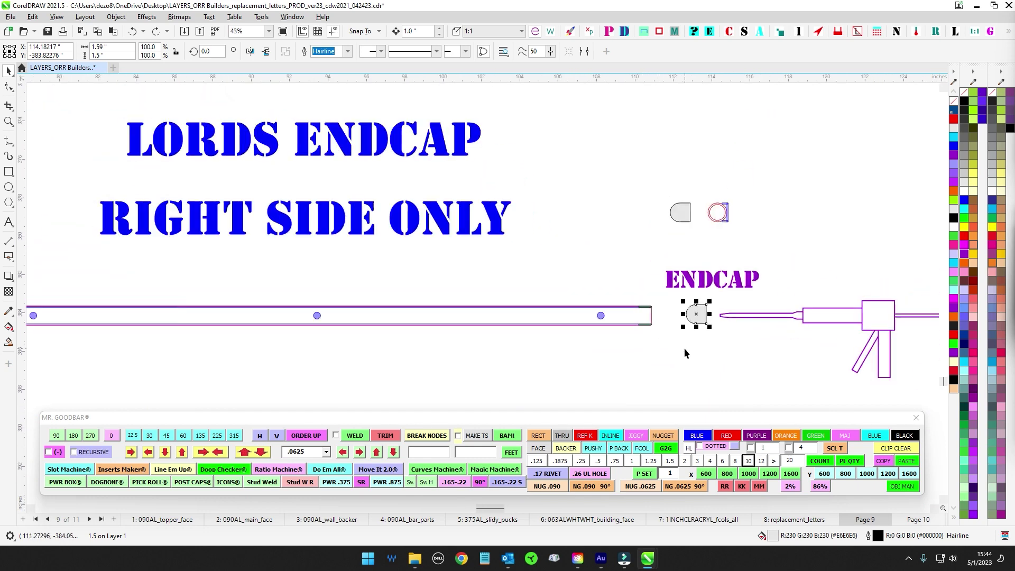
pyautogui.scroll(1, 703, 311)
pyautogui.scroll(-2, 740, 270)
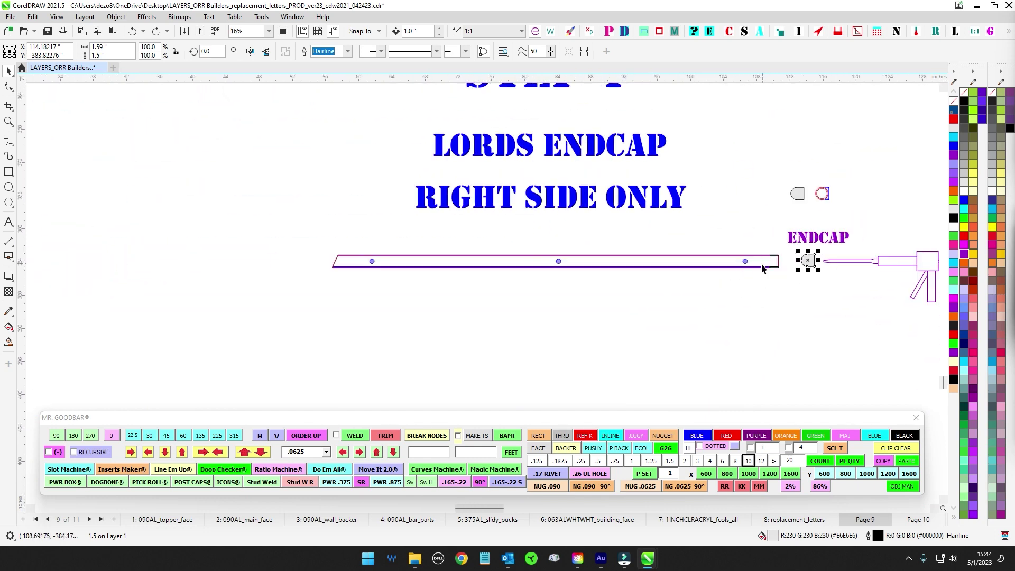
# Step: Review the right-side-only endcap placement in Step 4, checking the extrusion, the endcap cross-section and the uncapped angled end
pyautogui.scroll(1, 640, 293)
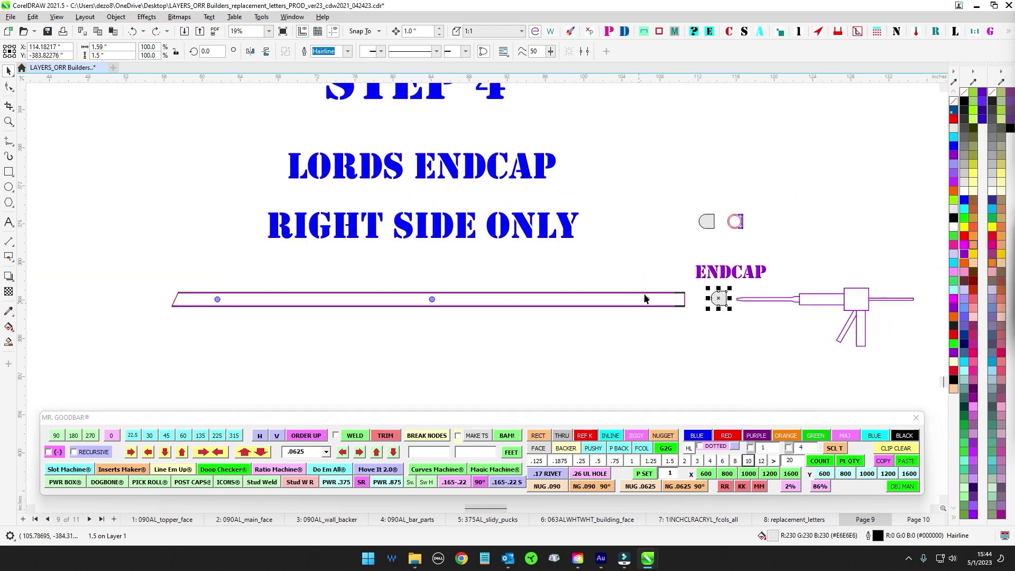
pyautogui.scroll(3, 649, 286)
pyautogui.click(763, 323)
pyautogui.click(770, 304)
pyautogui.scroll(2, 660, 269)
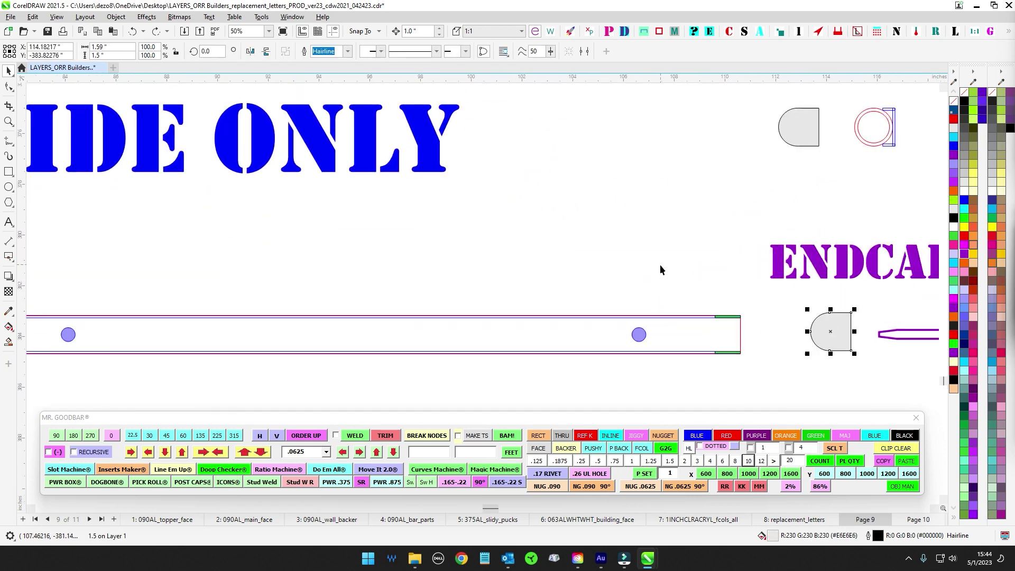
pyautogui.scroll(1, 686, 307)
pyautogui.scroll(-2, 551, 321)
pyautogui.scroll(2, 689, 239)
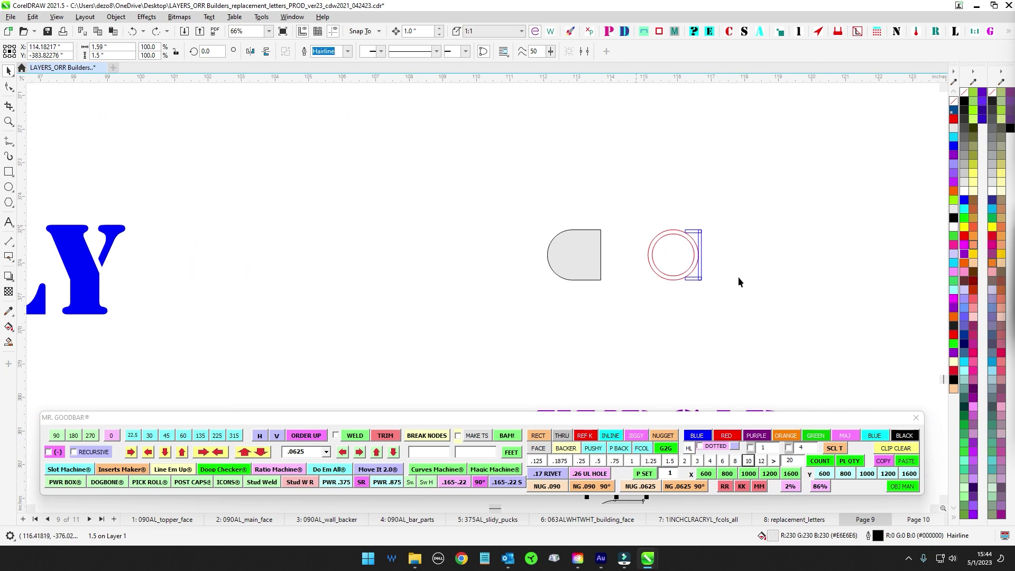
pyautogui.scroll(-5, 718, 315)
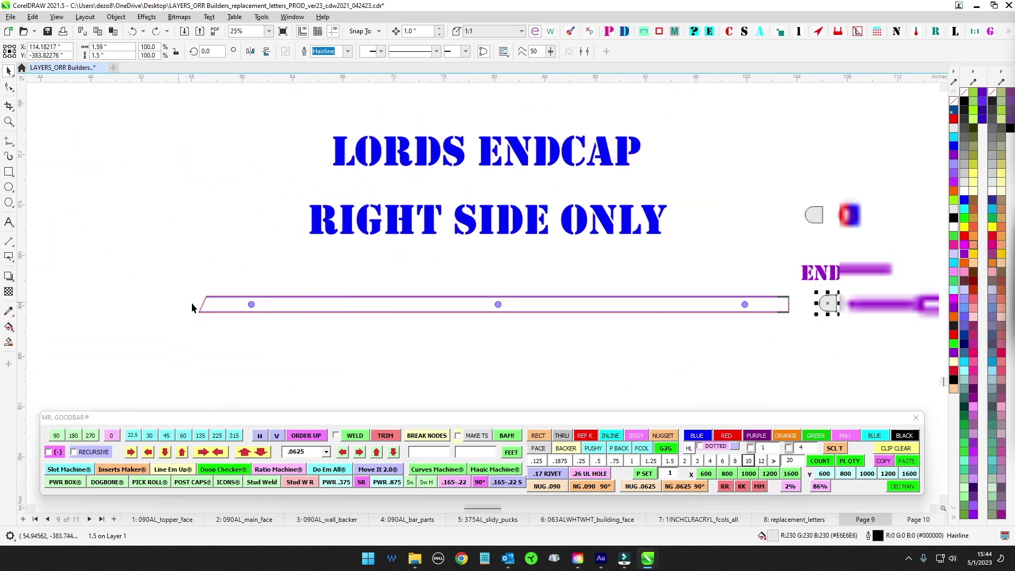
# Step: Return to Step 3 and select the extrusion with its rivnut holes beneath the three green arrows
pyautogui.scroll(-4, 192, 307)
pyautogui.scroll(2, 526, 292)
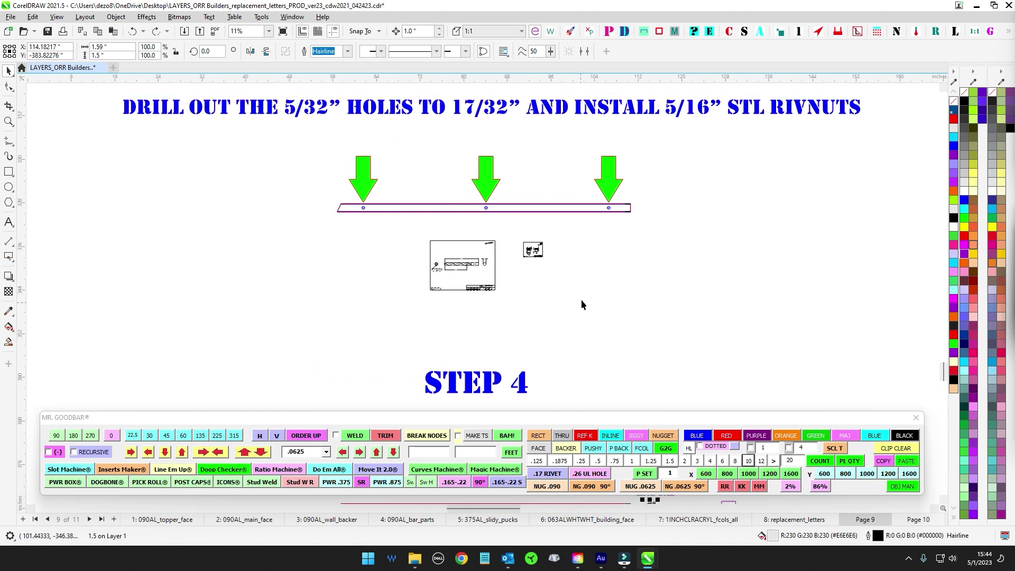
pyautogui.scroll(1, 592, 277)
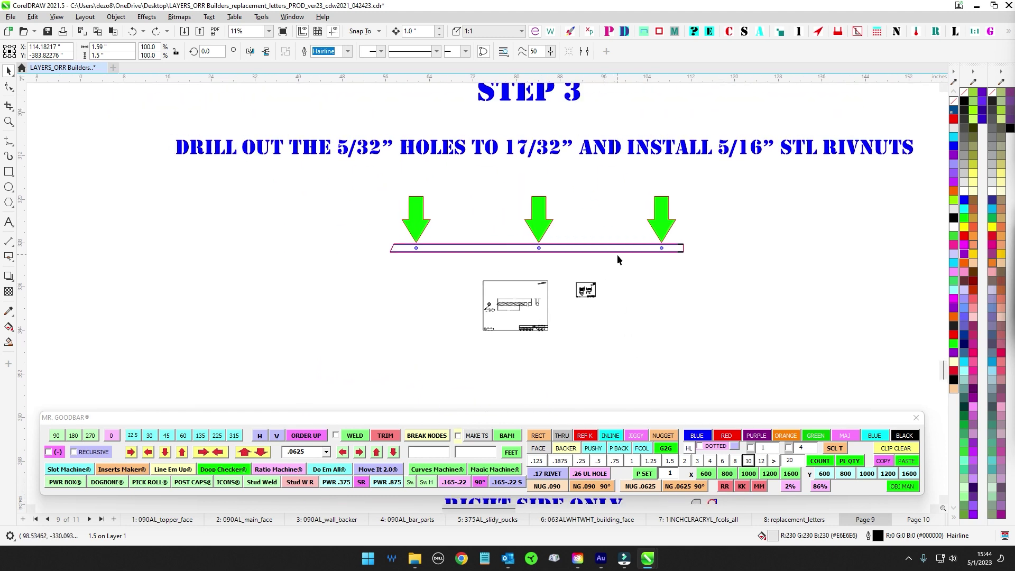
pyautogui.scroll(1, 623, 264)
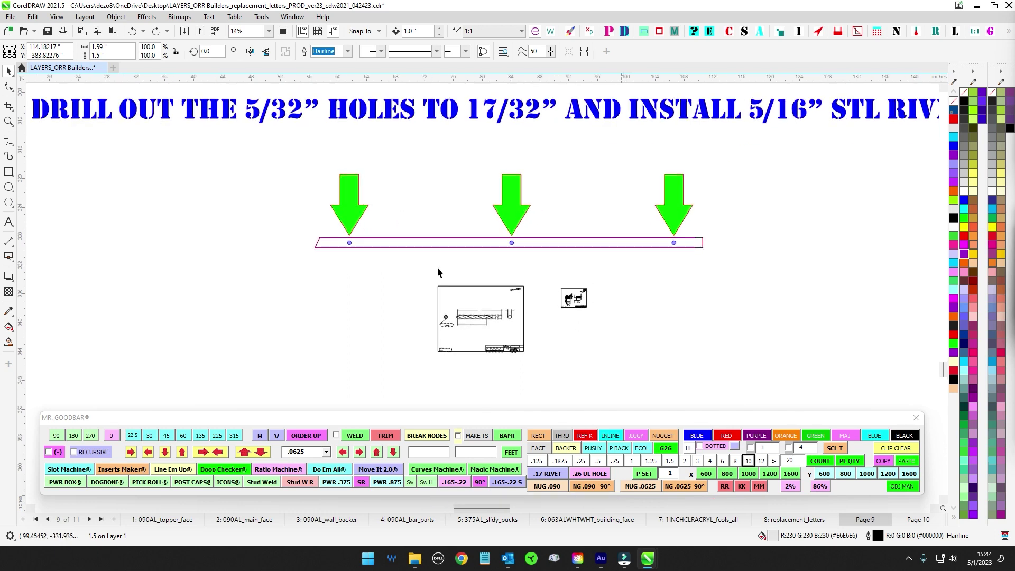
pyautogui.moveTo(267, 229); pyautogui.dragTo(822, 274)
# Step: Go to the magenta round tube box beside Step 1 and select the orange tube with its 60 length label
pyautogui.scroll(2, 822, 274)
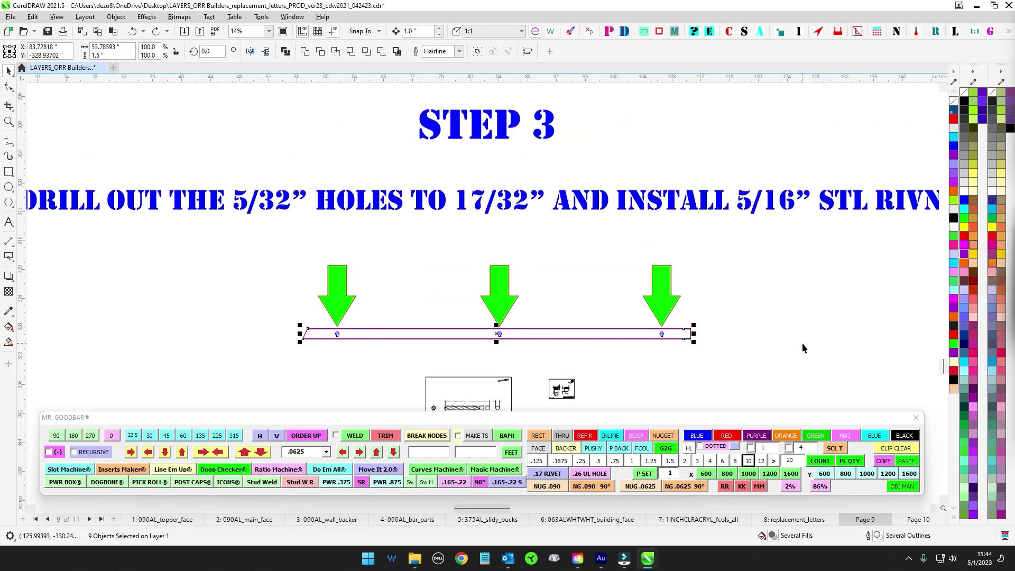
pyautogui.scroll(2, 622, 226)
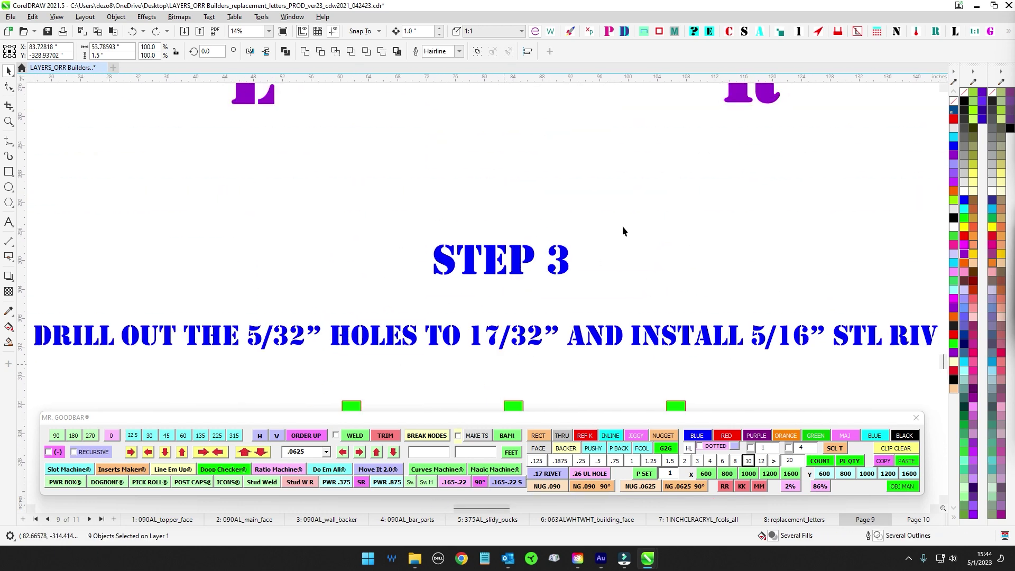
pyautogui.scroll(-2, 622, 226)
pyautogui.scroll(2, 643, 208)
pyautogui.scroll(2, 644, 207)
pyautogui.scroll(-2, 645, 207)
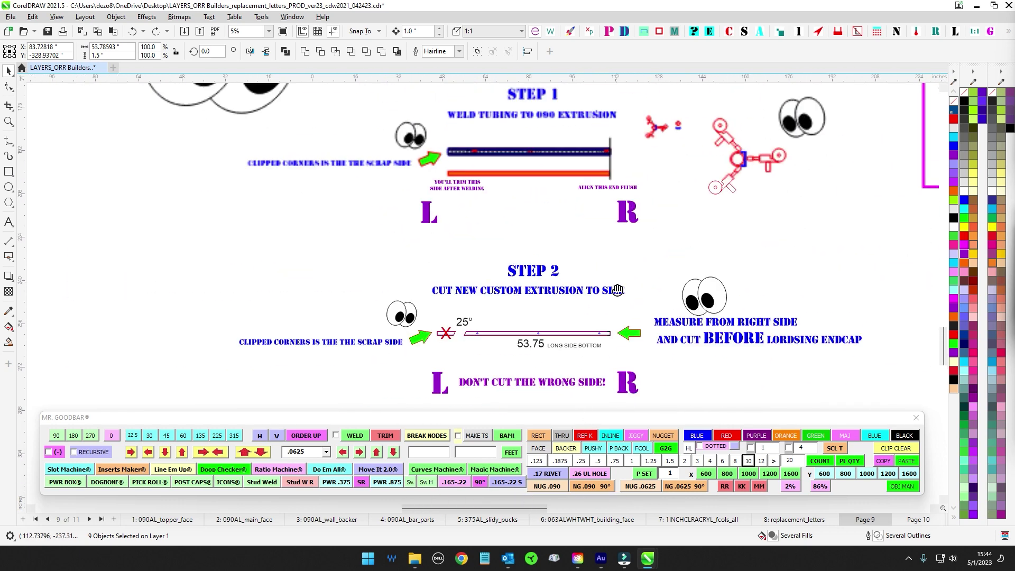
pyautogui.scroll(-1, 613, 350)
pyautogui.scroll(1, 684, 319)
pyautogui.scroll(3, 708, 284)
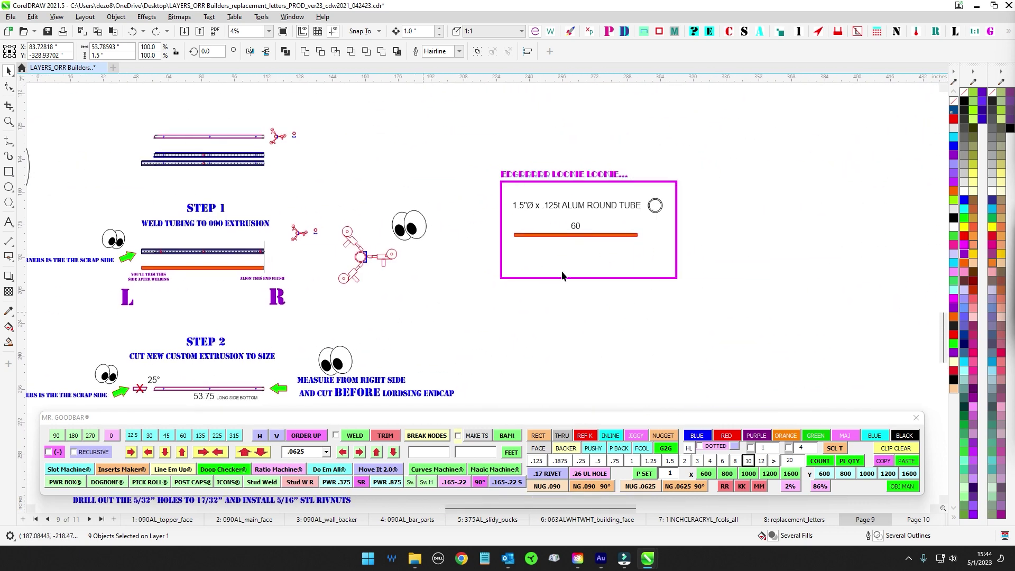
pyautogui.moveTo(342, 220); pyautogui.dragTo(753, 294)
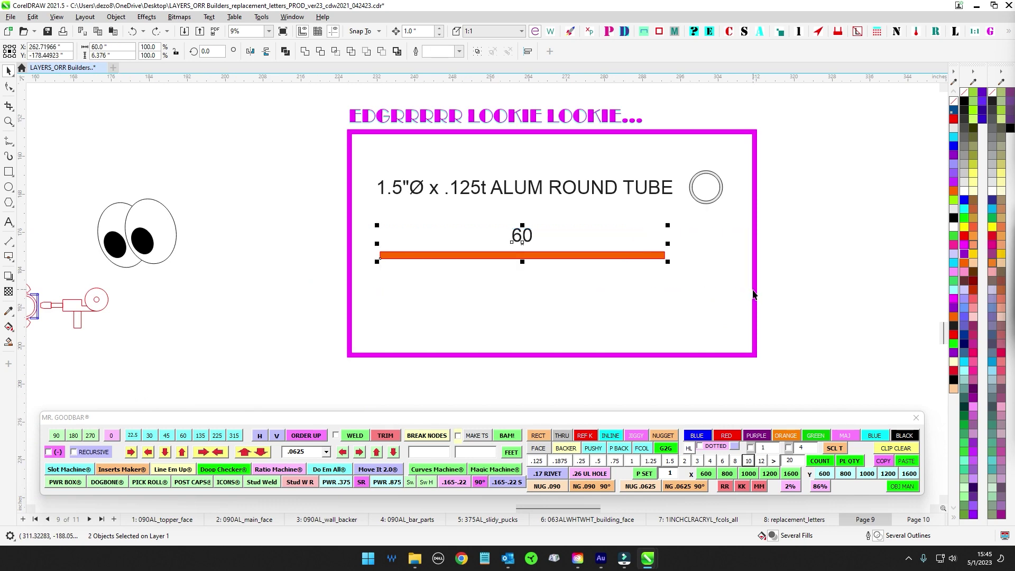
# Step: Review the Step 1 welding layout, checking the extrusion's clipped-corner scrap side, the orange tubing and the finished bar drawings above it
pyautogui.scroll(3, 687, 306)
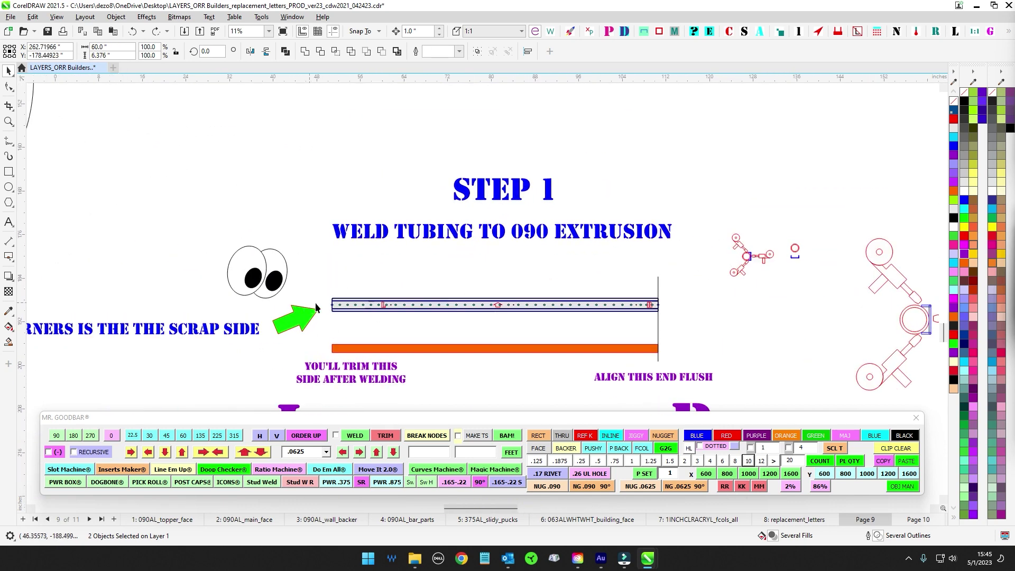
pyautogui.scroll(2, 654, 316)
pyautogui.scroll(-2, 639, 344)
pyautogui.scroll(3, 436, 362)
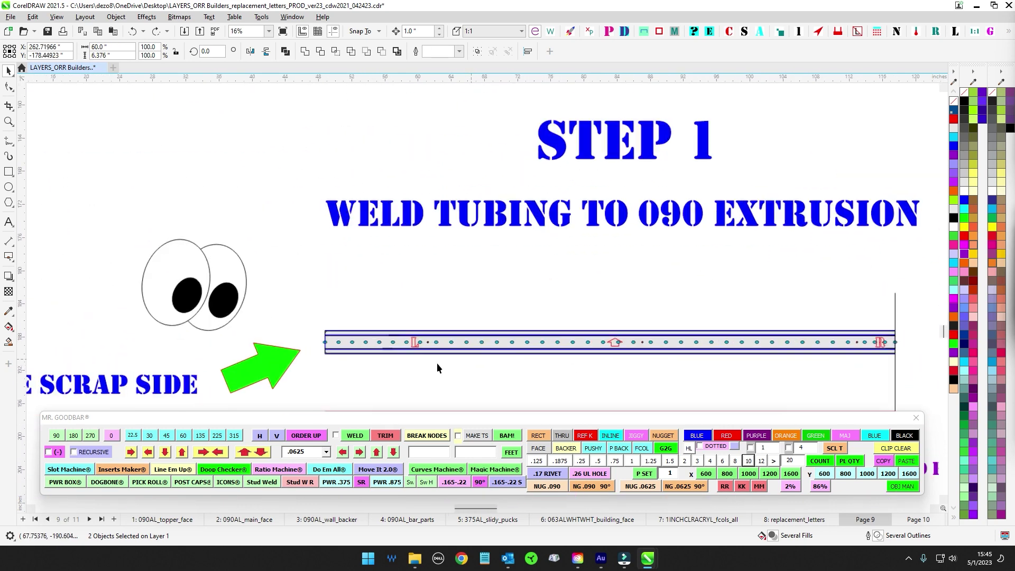
pyautogui.scroll(-2, 292, 336)
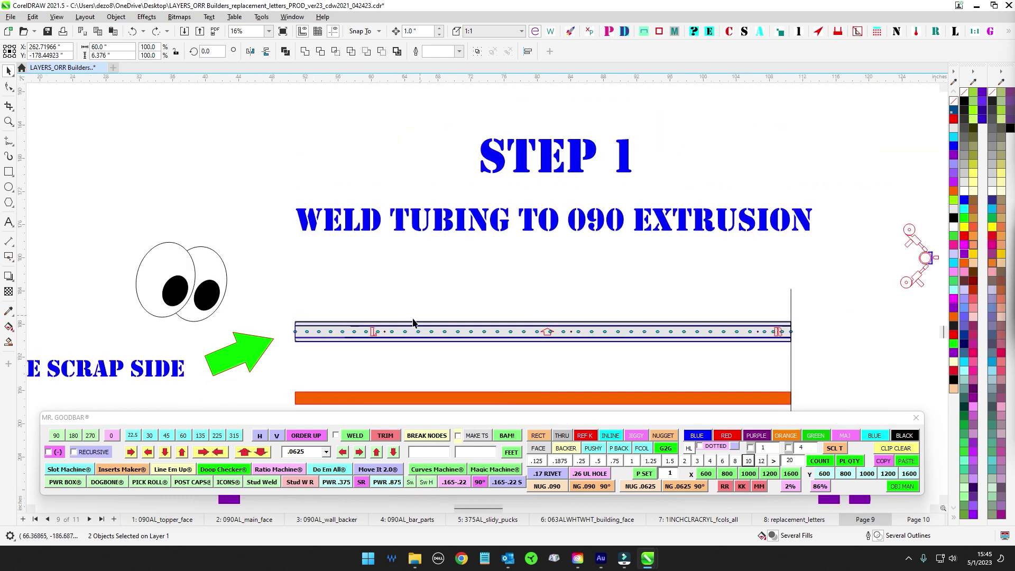
pyautogui.scroll(-5, 582, 370)
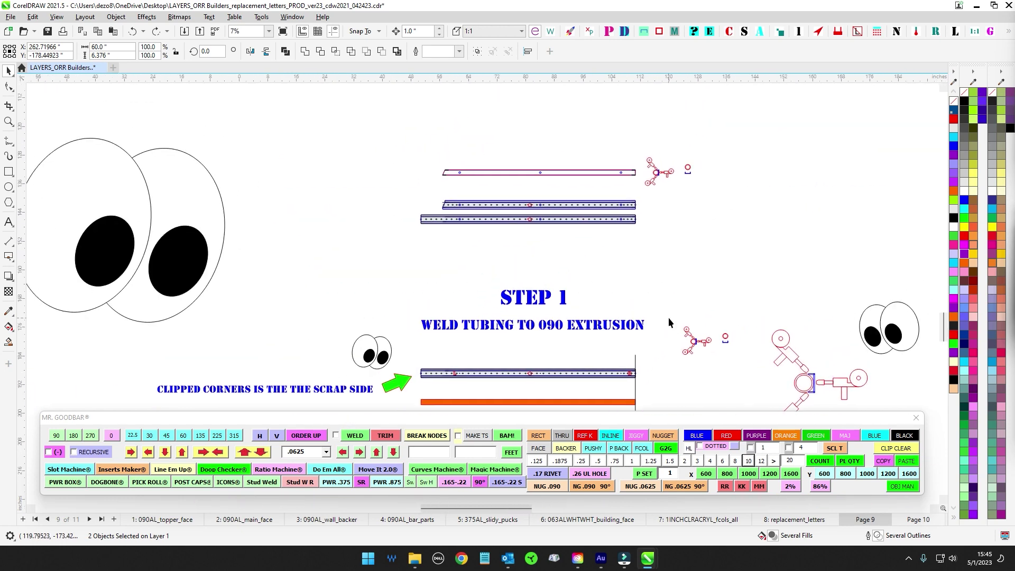
pyautogui.scroll(-3, 616, 299)
pyautogui.scroll(-1, 657, 249)
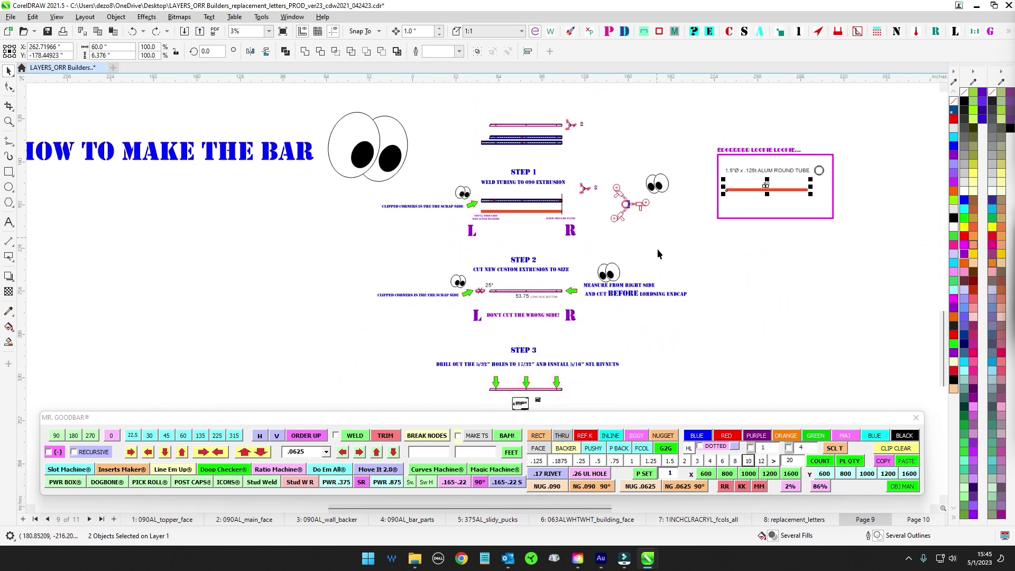
# Step: Clear the selection and inspect the orange ORR Builders assembly, checking the 5/16 studs on the bar and the building shape behind the O
pyautogui.moveTo(707, 222); pyautogui.dragTo(554, 471)
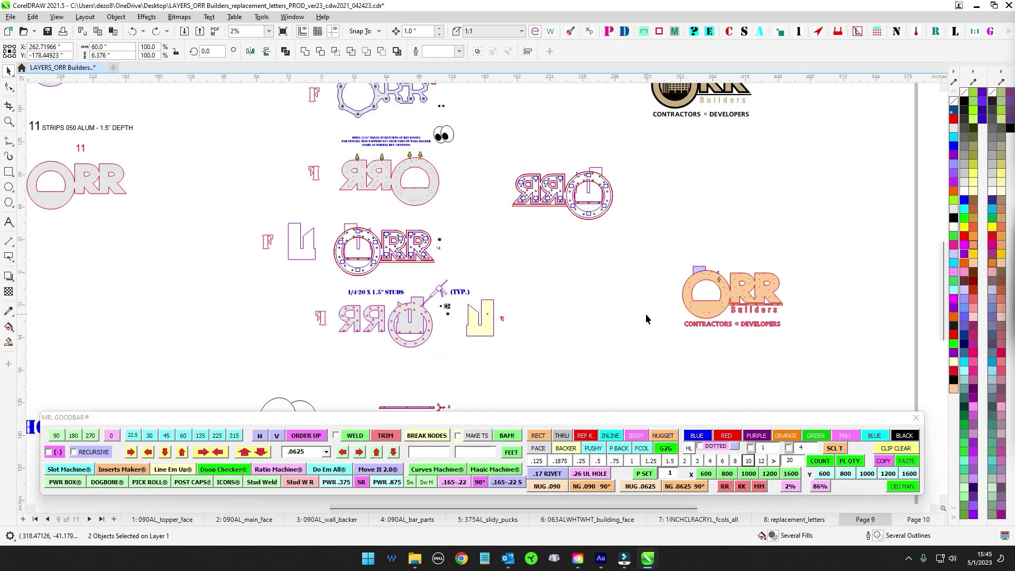
pyautogui.click(645, 312)
pyautogui.scroll(3, 792, 310)
pyautogui.scroll(3, 793, 313)
pyautogui.scroll(2, 534, 286)
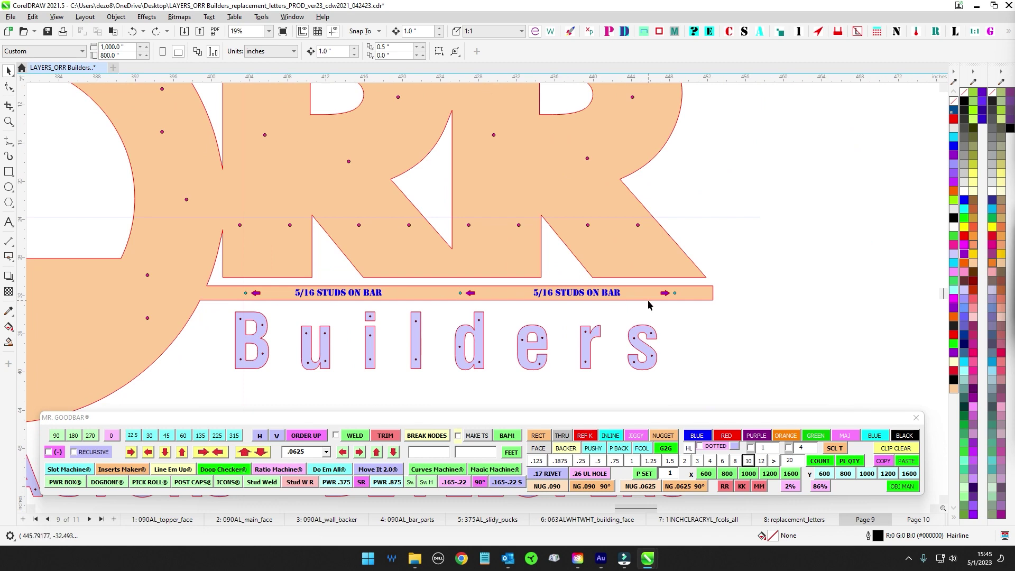
pyautogui.scroll(-2, 654, 311)
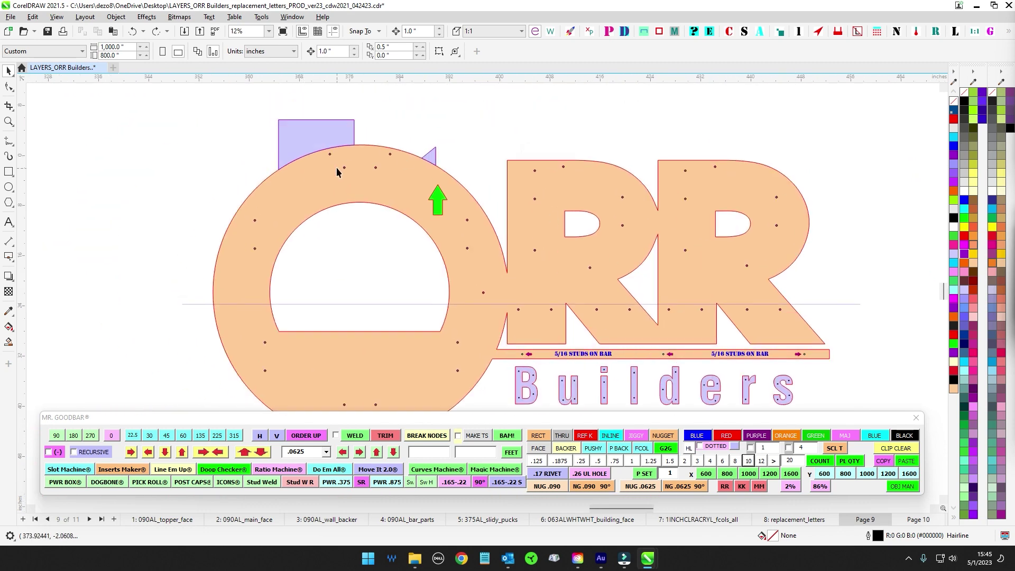
pyautogui.scroll(-6, 337, 171)
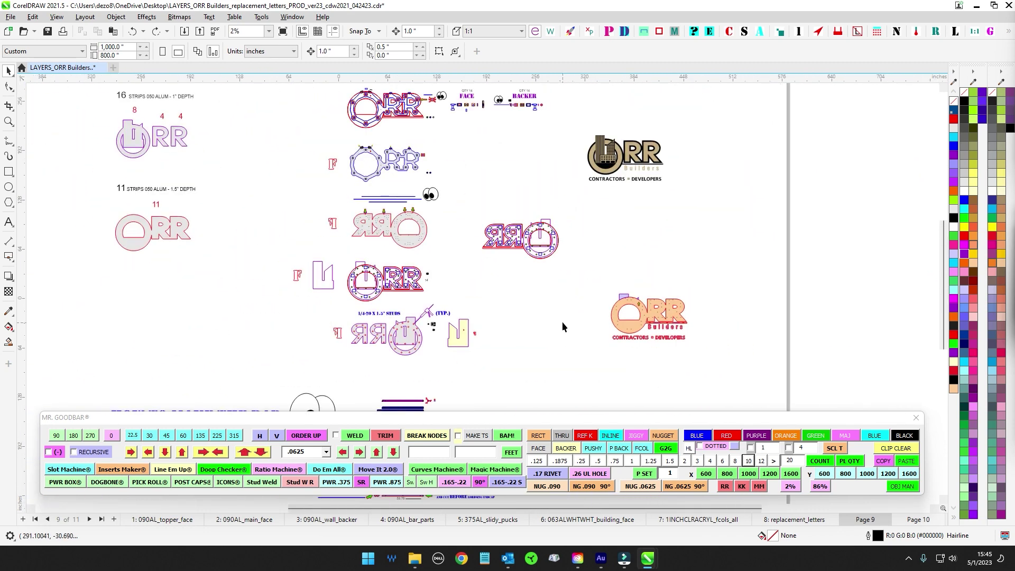
# Step: Compare the ORR letter layouts on the page, including the 1/4-20 stud drawing, the wall backer with tabs and the front-view letters
pyautogui.moveTo(563, 321); pyautogui.dragTo(623, 382)
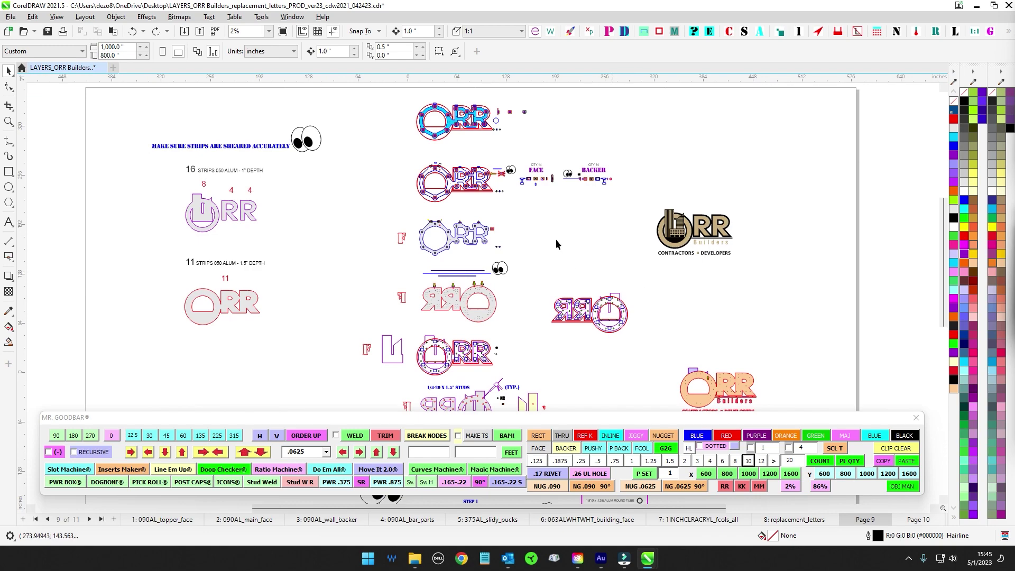
pyautogui.scroll(3, 531, 332)
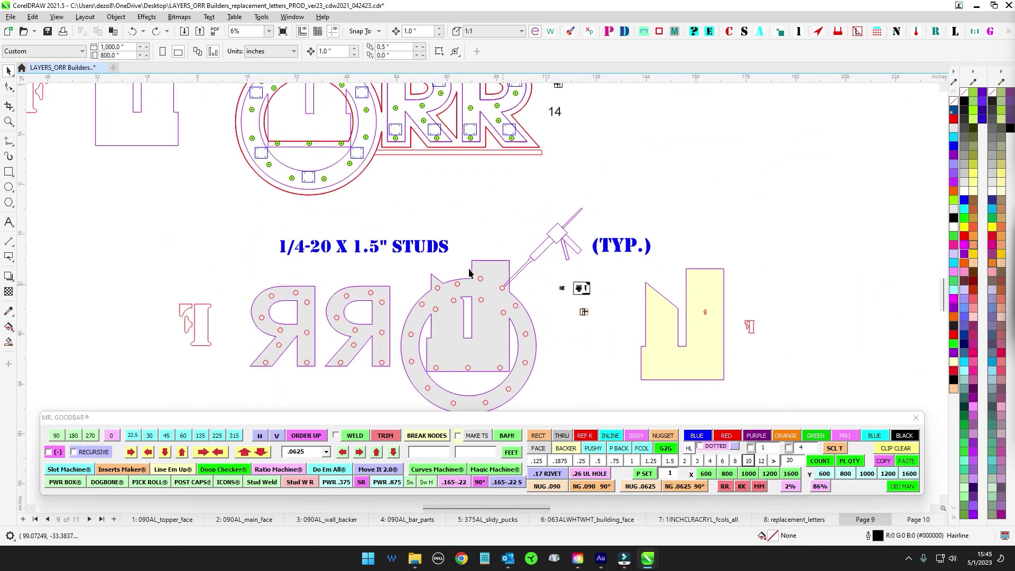
pyautogui.scroll(10, 588, 339)
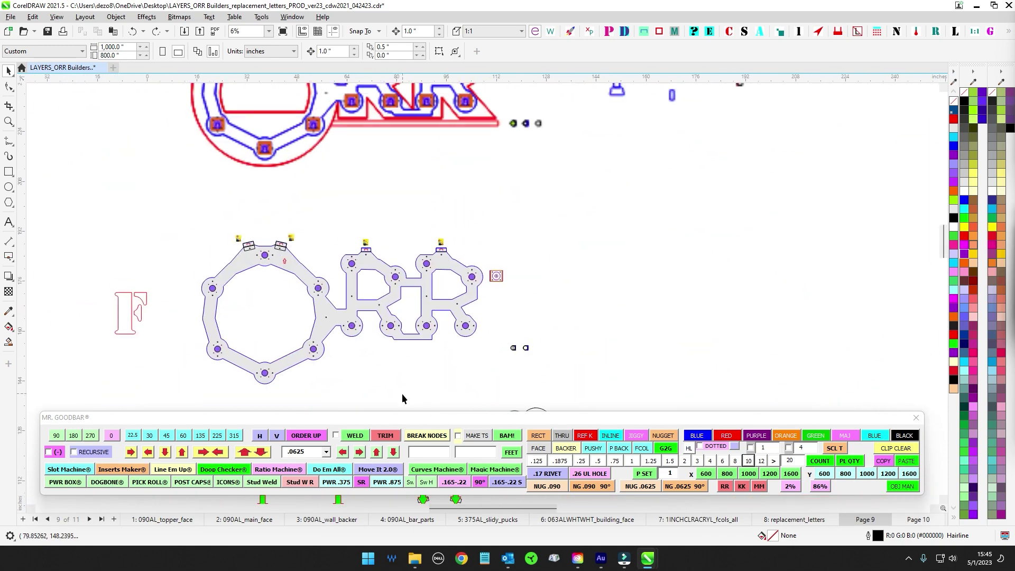
pyautogui.scroll(-2, 740, 254)
pyautogui.moveTo(740, 283); pyautogui.dragTo(481, 315)
pyautogui.moveTo(728, 247); pyautogui.dragTo(691, 120)
pyautogui.moveTo(453, 237); pyautogui.dragTo(832, 210)
pyautogui.scroll(-3, 471, 190)
pyautogui.moveTo(637, 285); pyautogui.dragTo(530, 264)
pyautogui.scroll(5, 563, 247)
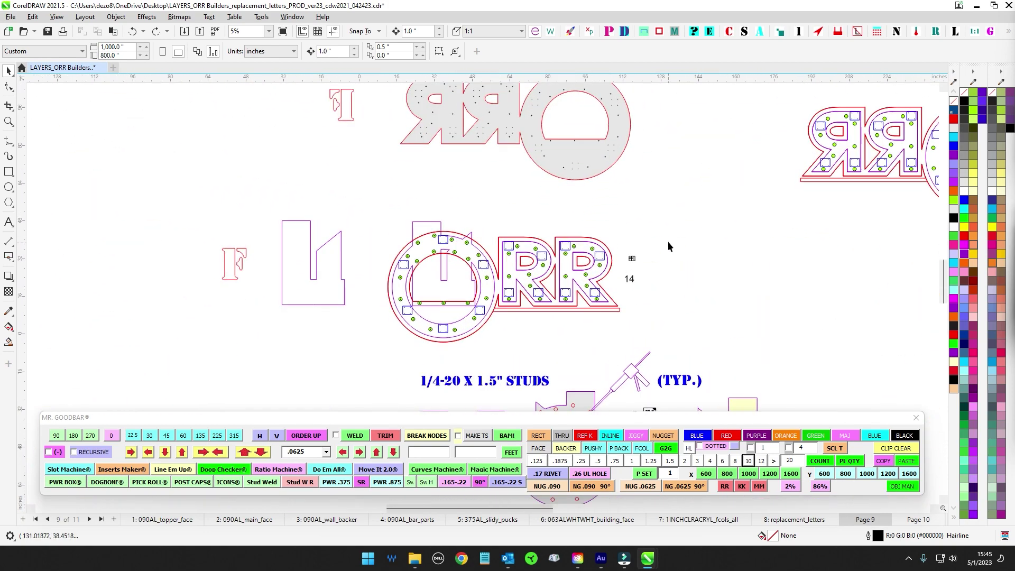
# Step: Examine the reversed ORR letters with the instruction to drill 3/16" holes in the returns for self-tappers
pyautogui.moveTo(667, 241)
pyautogui.mouseDown()
pyautogui.moveTo(636, 225)
pyautogui.moveTo(629, 246)
pyautogui.moveTo(604, 236)
pyautogui.moveTo(652, 243)
pyautogui.moveTo(657, 258)
pyautogui.mouseUp()
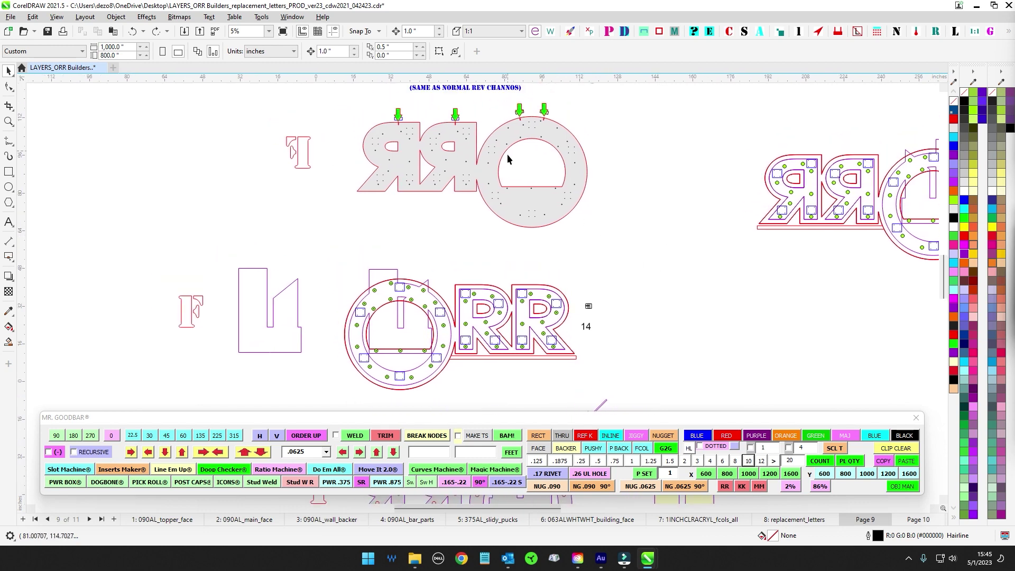
pyautogui.scroll(2, 546, 240)
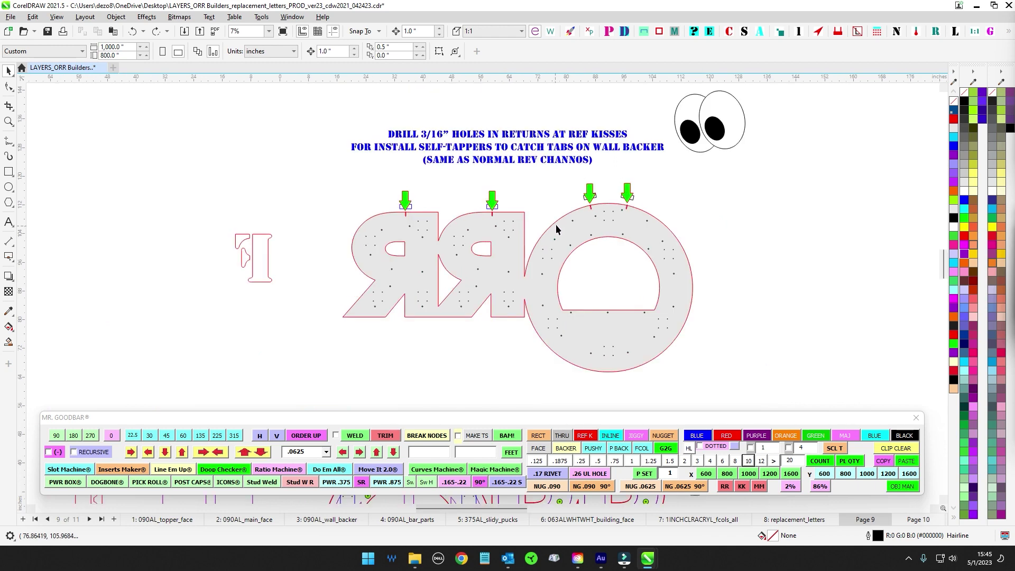
pyautogui.scroll(-1, 556, 224)
pyautogui.moveTo(610, 328); pyautogui.dragTo(541, 131)
pyautogui.moveTo(602, 265); pyautogui.dragTo(632, 185)
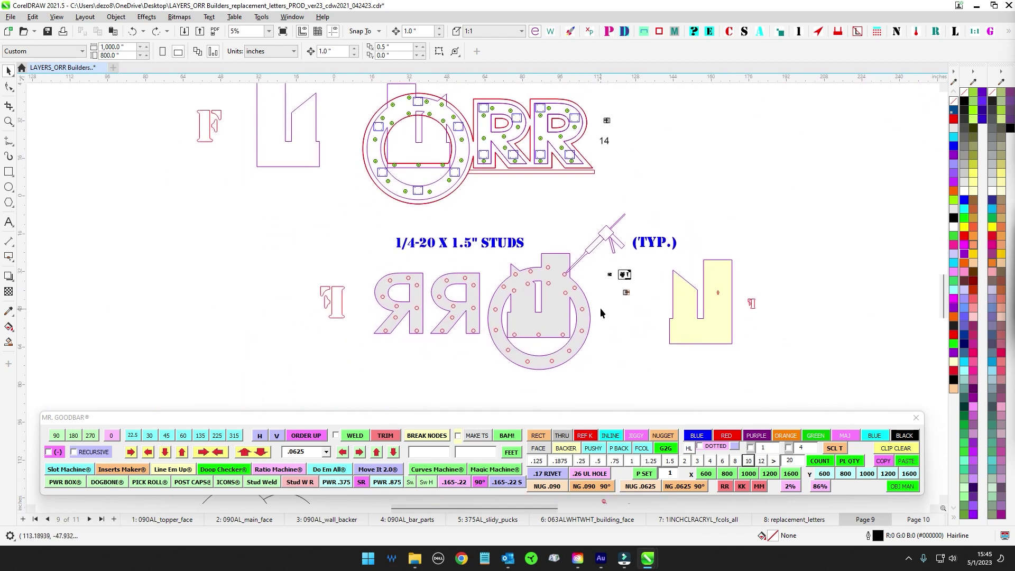
# Step: Examine the 1/4-20 x 1.5" stud locations on the reversed ORR letters and the building shape
pyautogui.scroll(2, 602, 307)
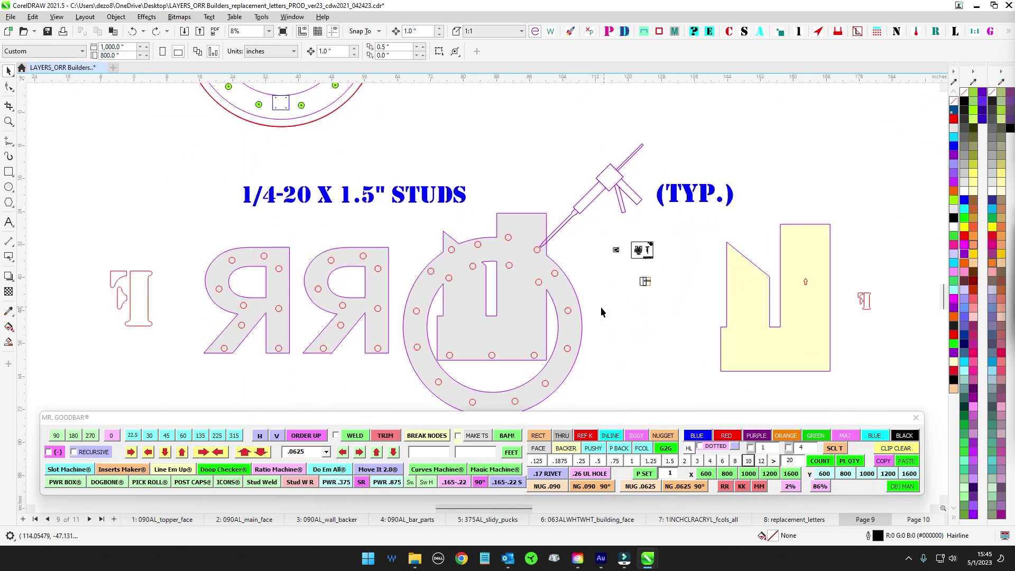
pyautogui.scroll(-2, 587, 312)
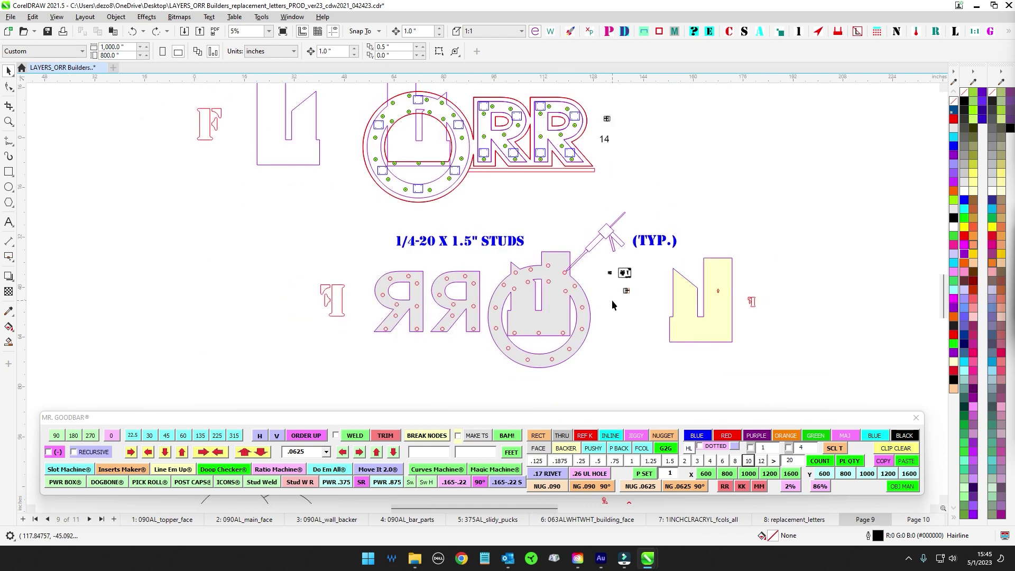
pyautogui.scroll(1, 624, 288)
pyautogui.scroll(-1, 631, 287)
pyautogui.moveTo(646, 294); pyautogui.dragTo(572, 231)
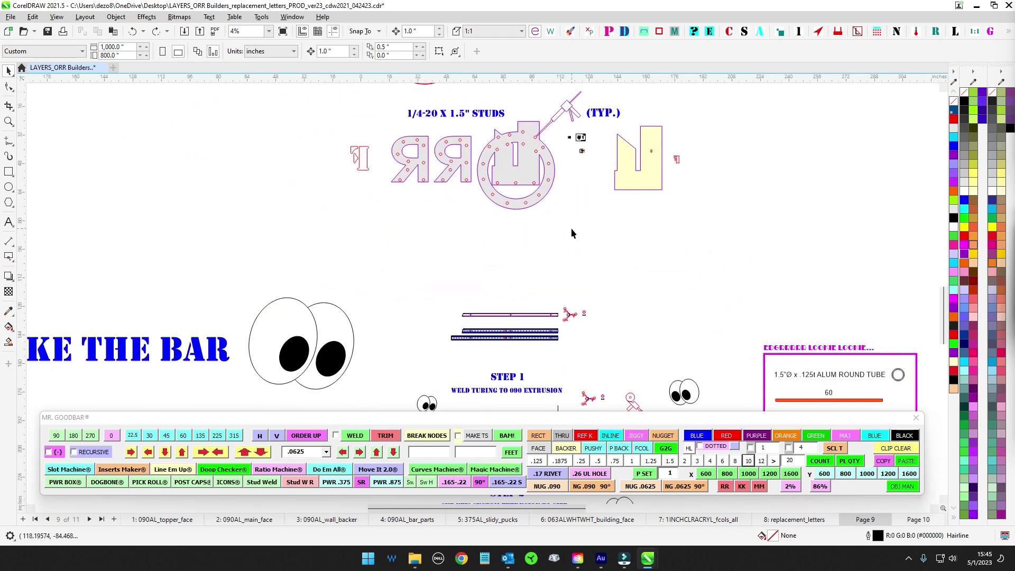
pyautogui.scroll(-2, 608, 288)
# Step: Review the full-color ORR Builders logo alongside the face, backer and strip layouts
pyautogui.moveTo(706, 217); pyautogui.dragTo(636, 355)
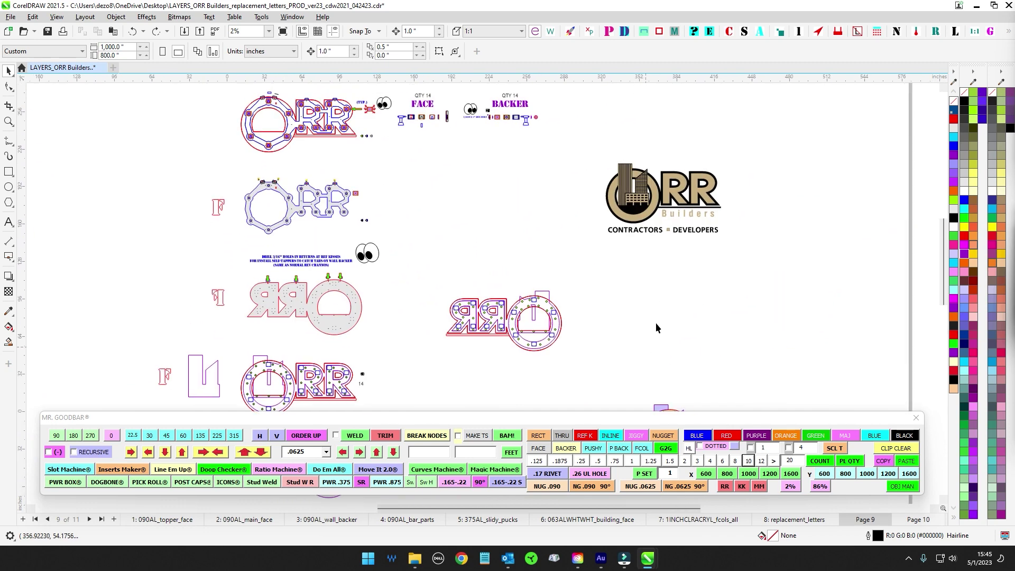
pyautogui.scroll(2, 726, 174)
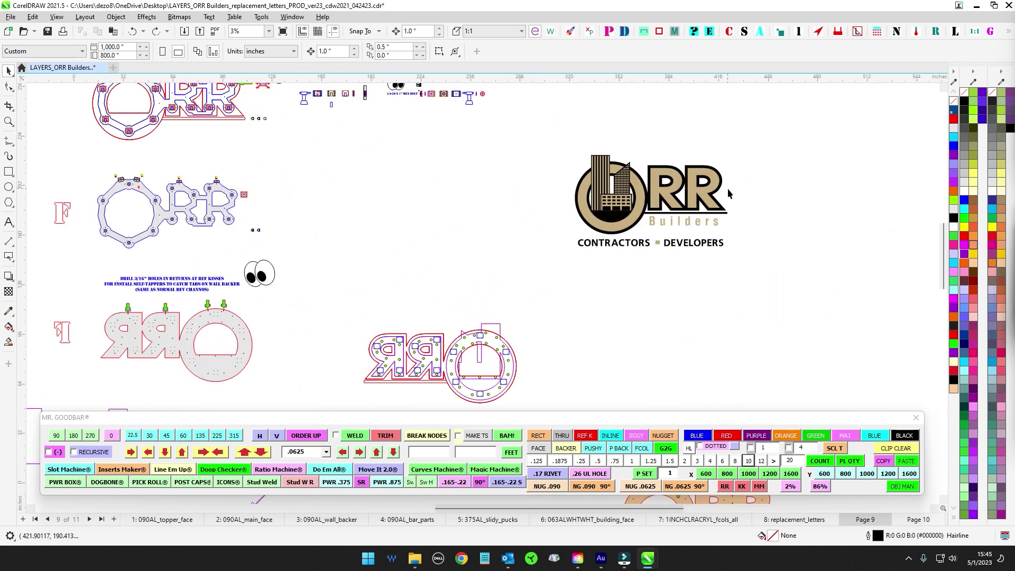
pyautogui.moveTo(743, 188); pyautogui.dragTo(780, 324)
pyautogui.moveTo(342, 149); pyautogui.dragTo(685, 154)
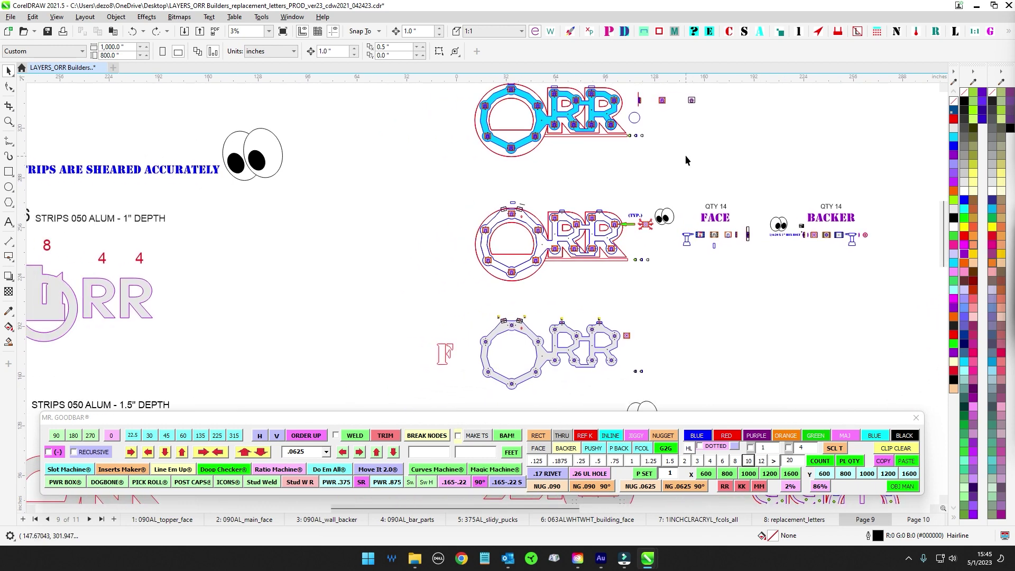
pyautogui.scroll(-2, 737, 367)
pyautogui.moveTo(737, 367); pyautogui.dragTo(649, 229)
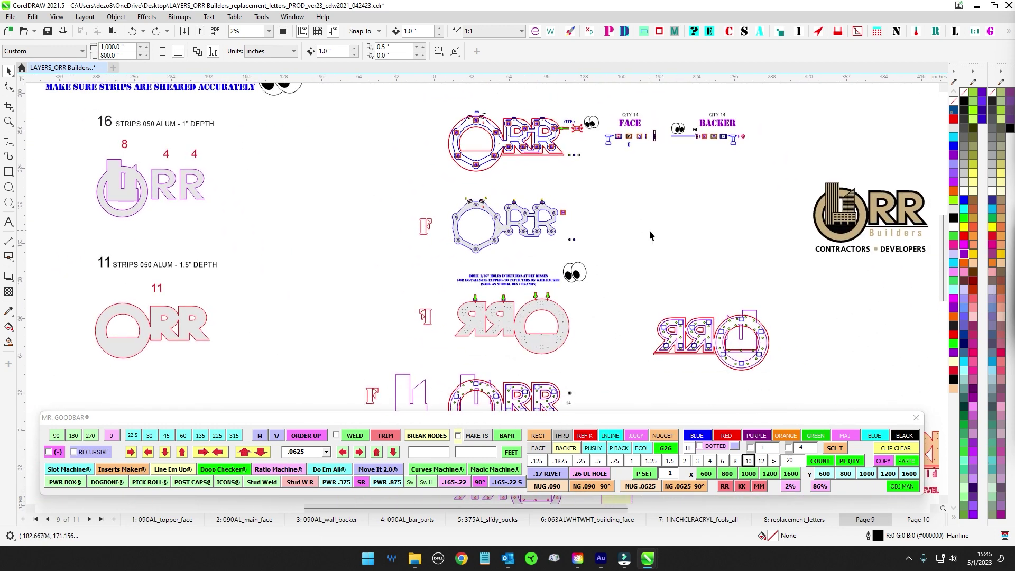